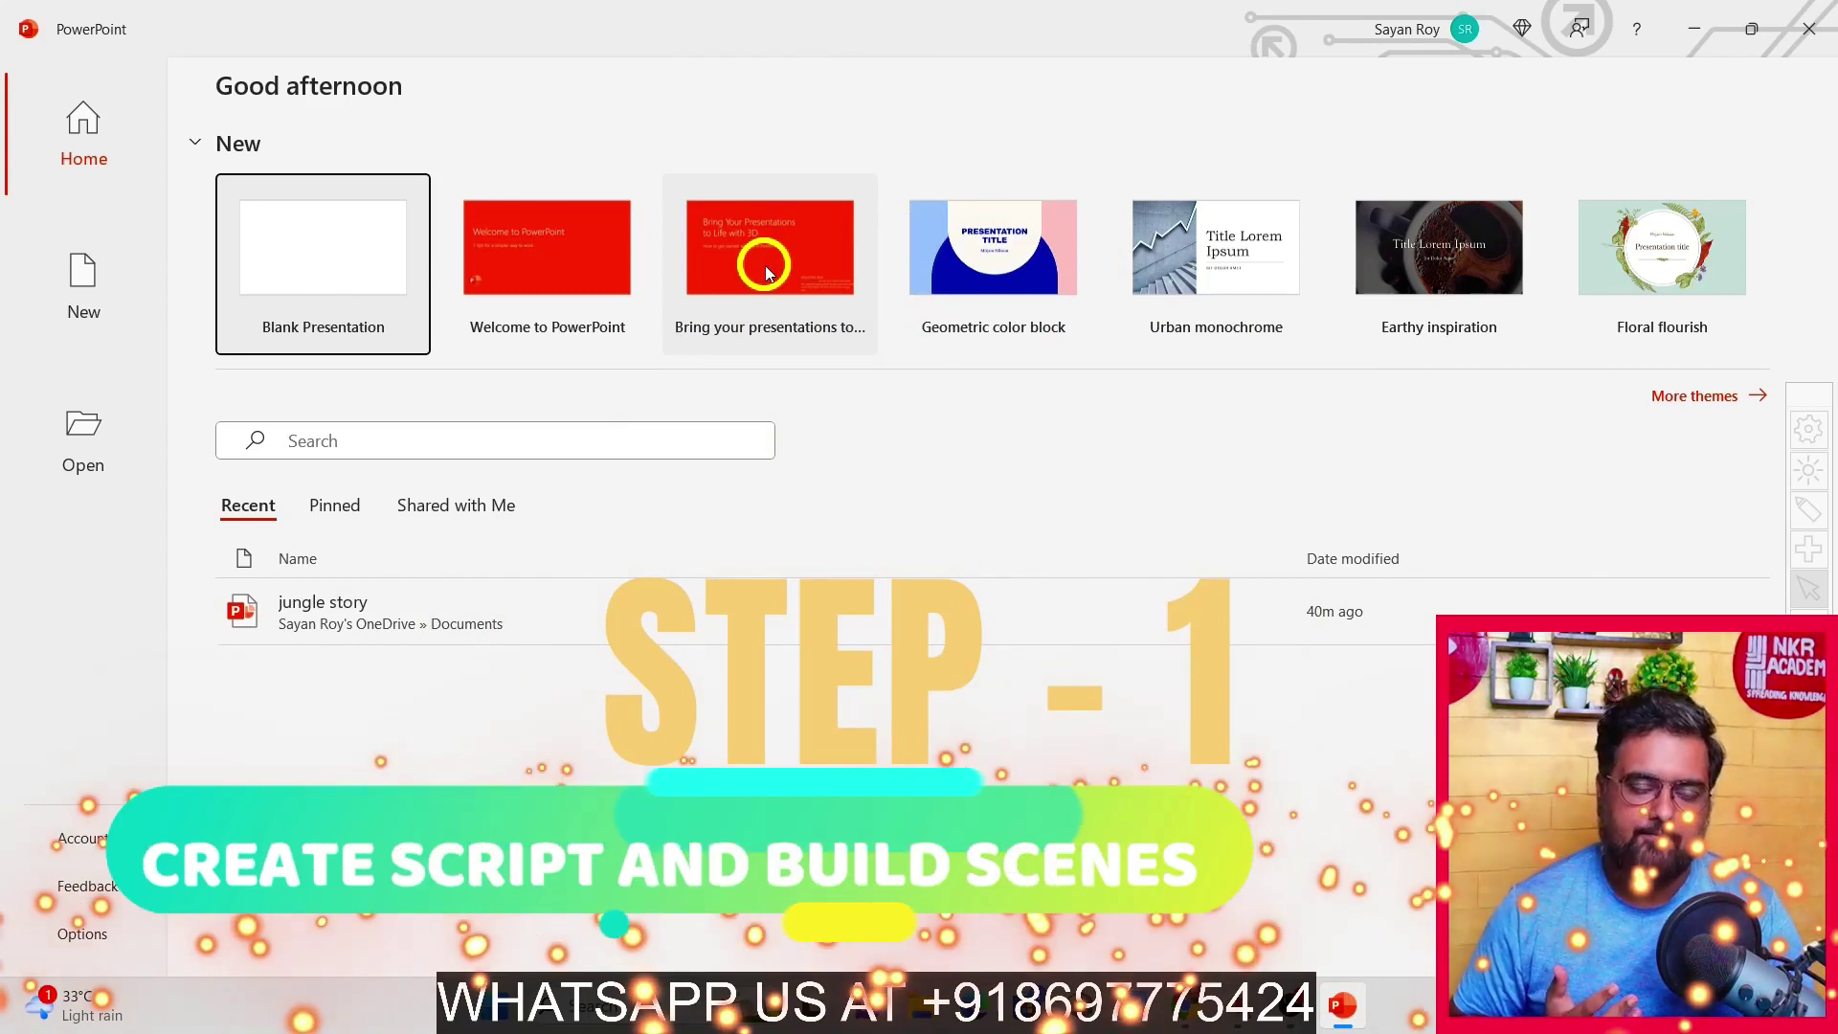
# Create a blank presentation and delete the title and subtitle placeholders from its first slide
pyautogui.click(274, 275)
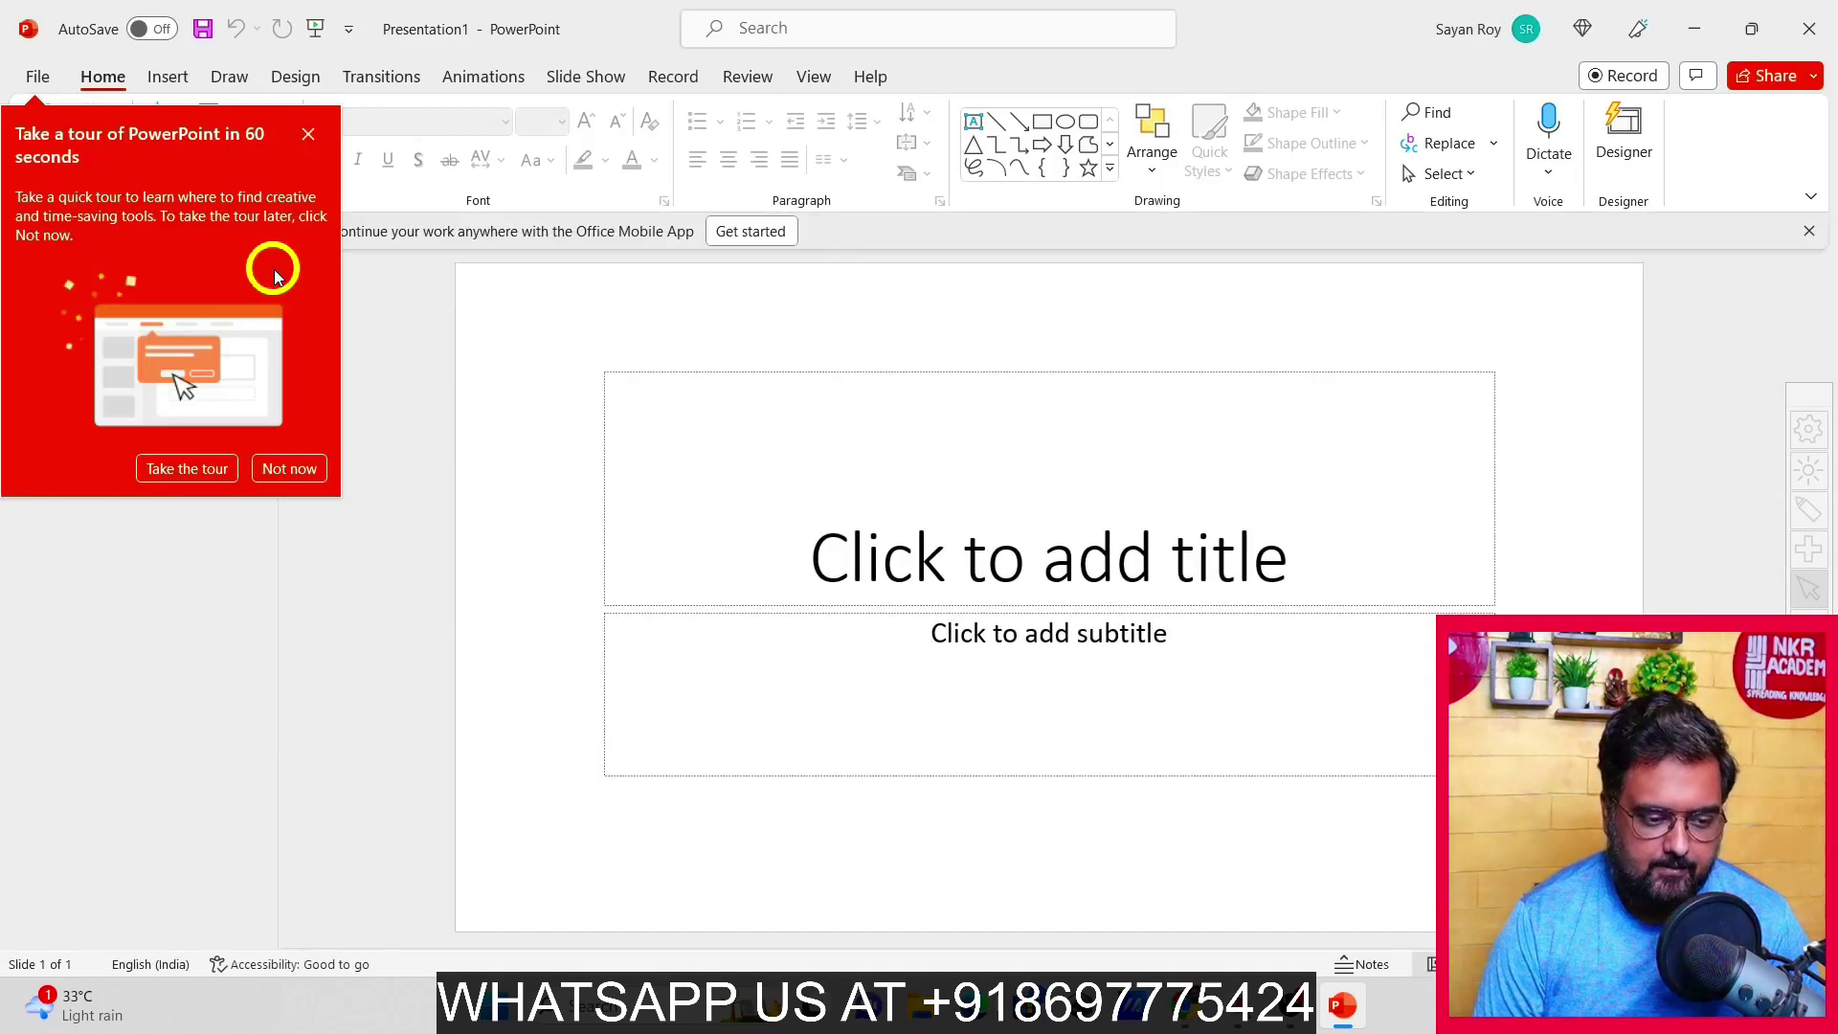
pyautogui.click(308, 128)
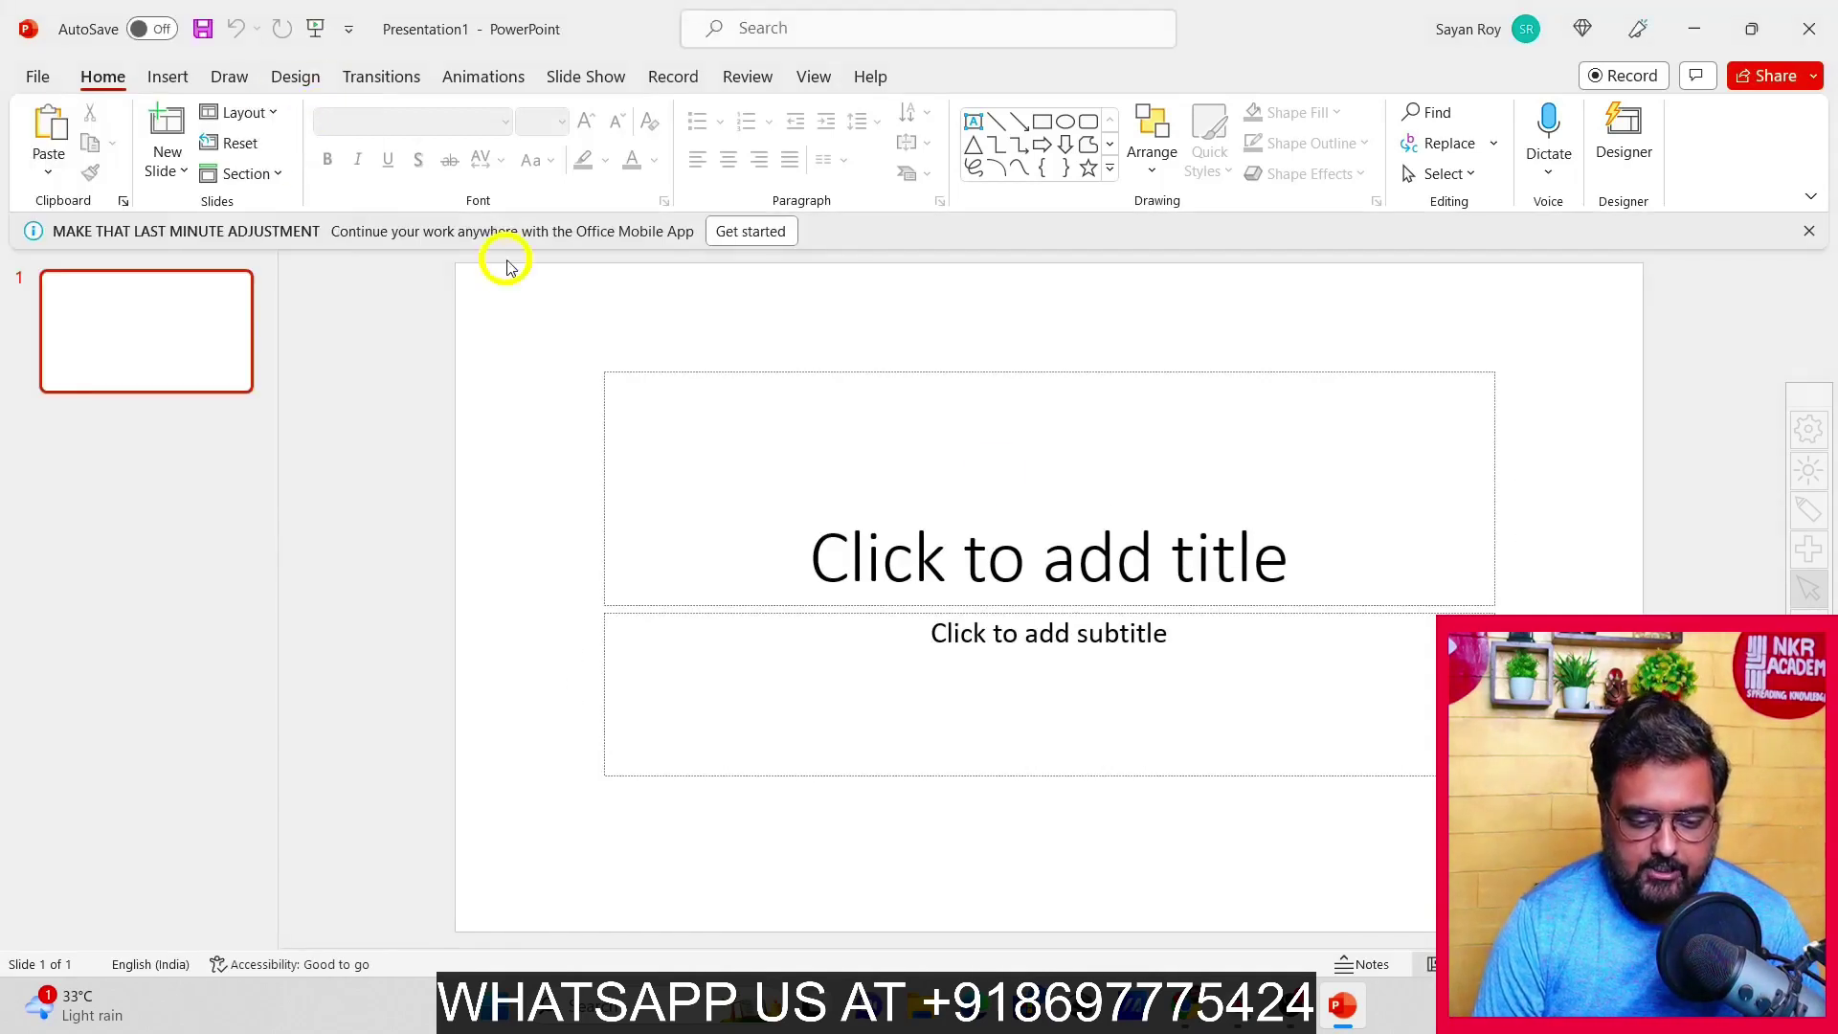
pyautogui.click(900, 430)
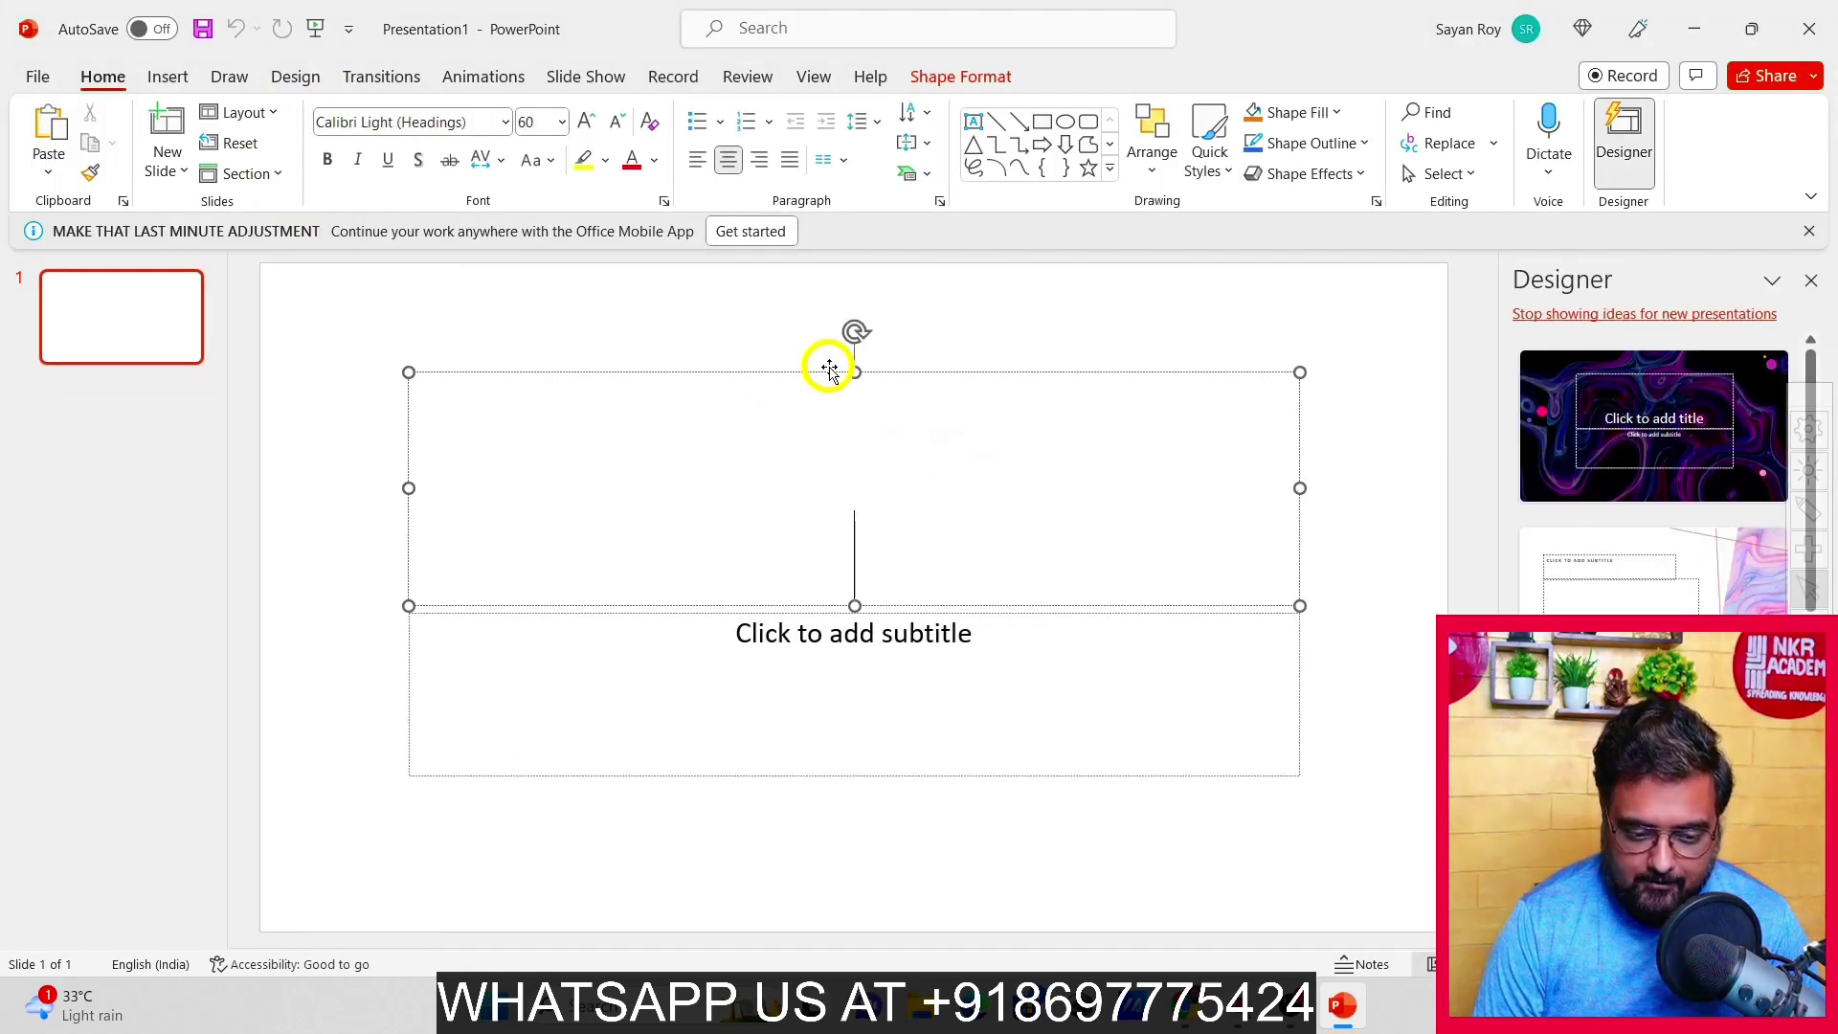
pyautogui.click(829, 373)
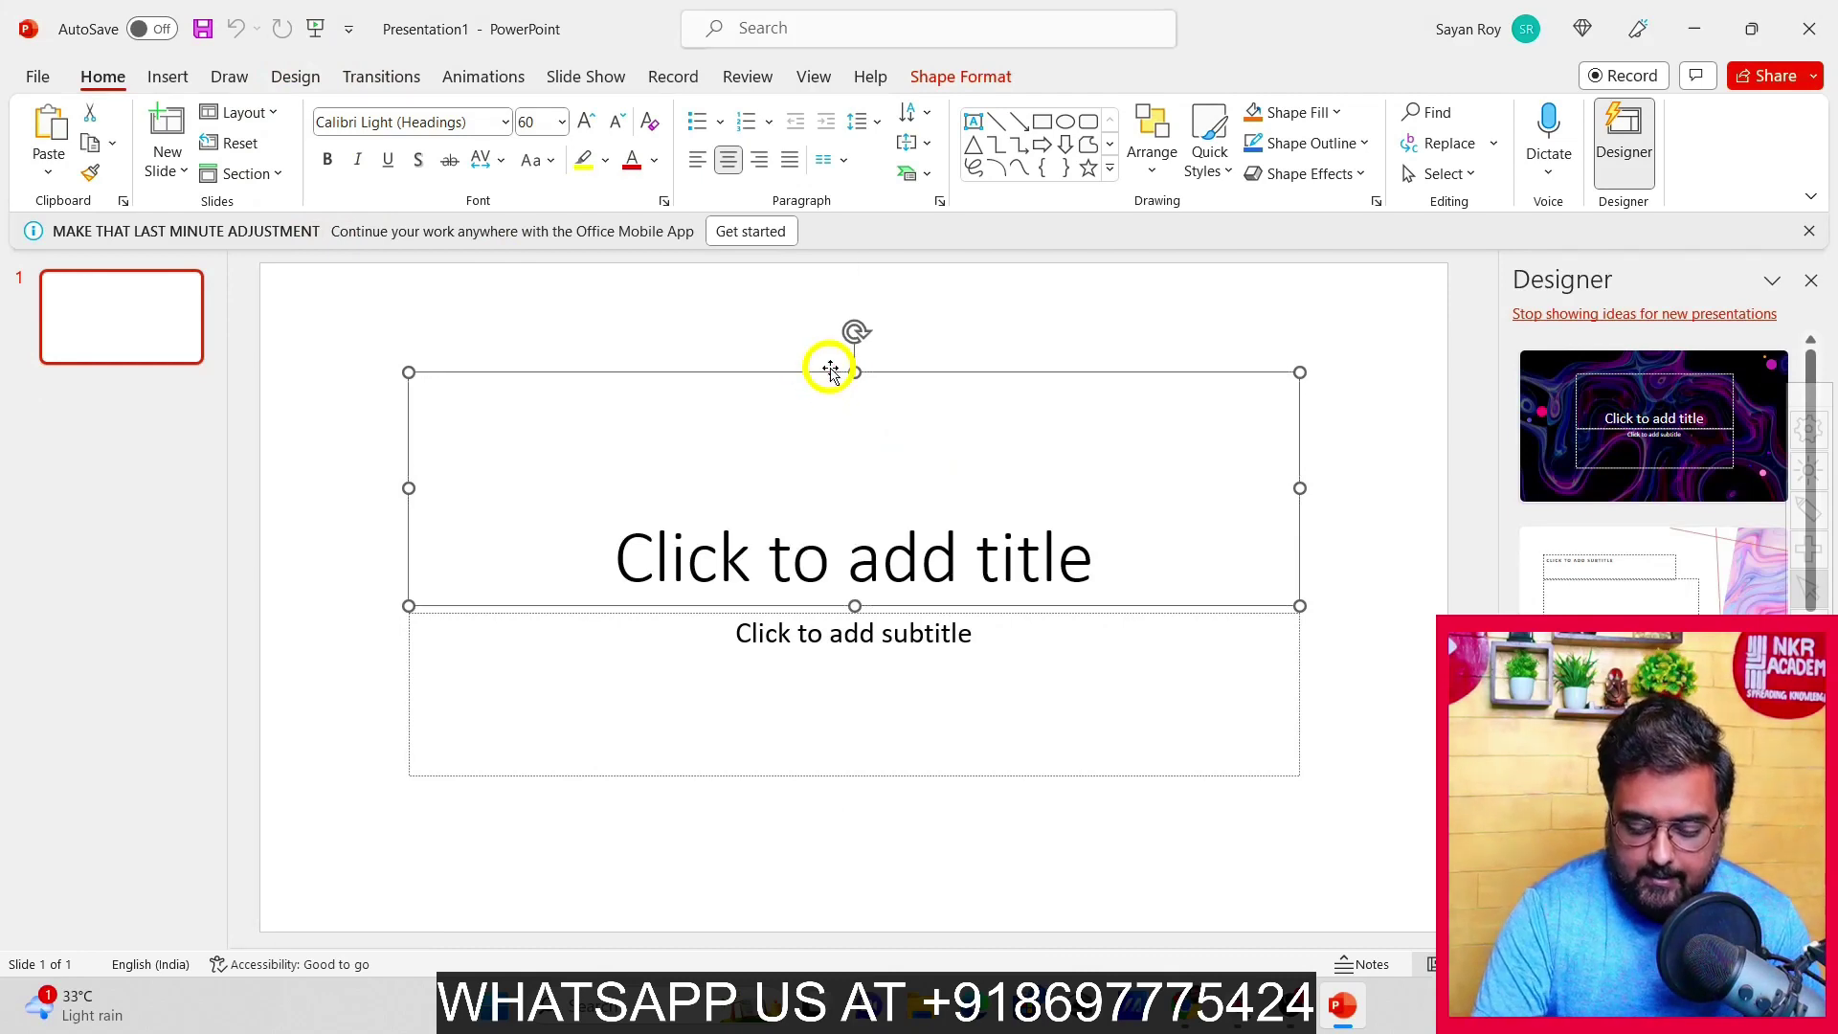
pyautogui.press('Delete')
pyautogui.click(850, 613)
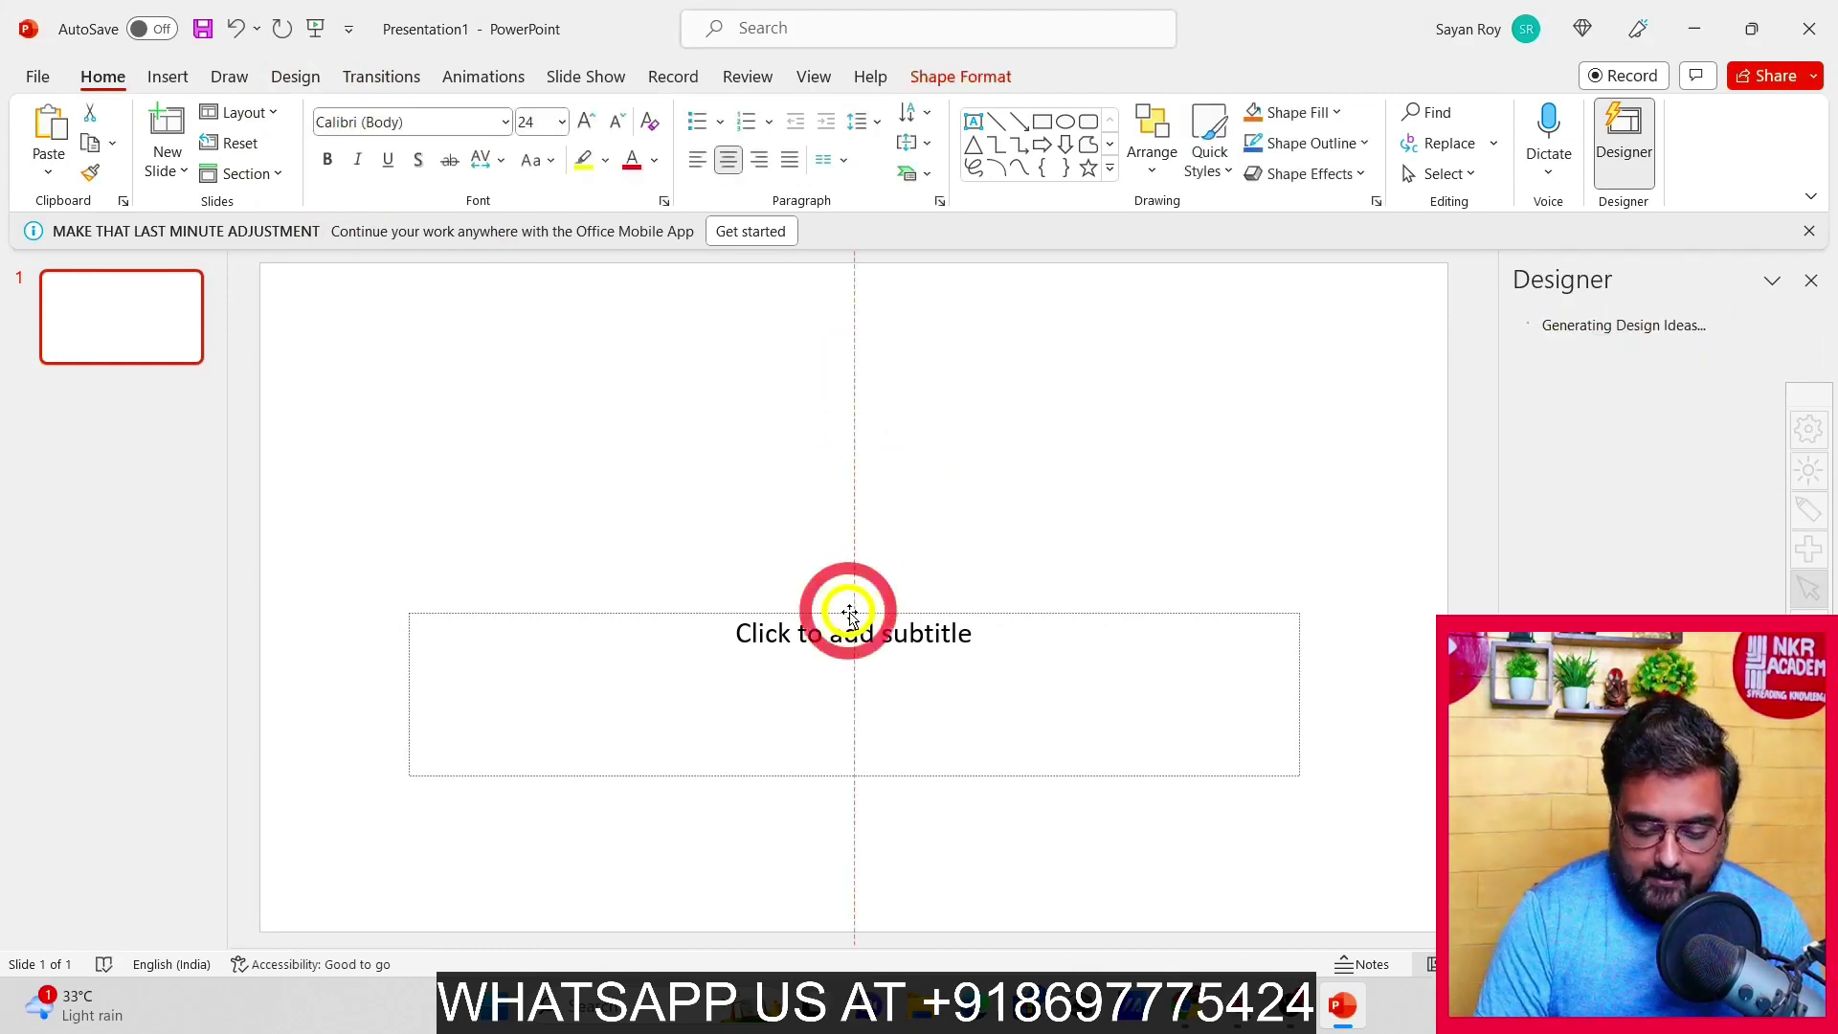
pyautogui.press('Delete')
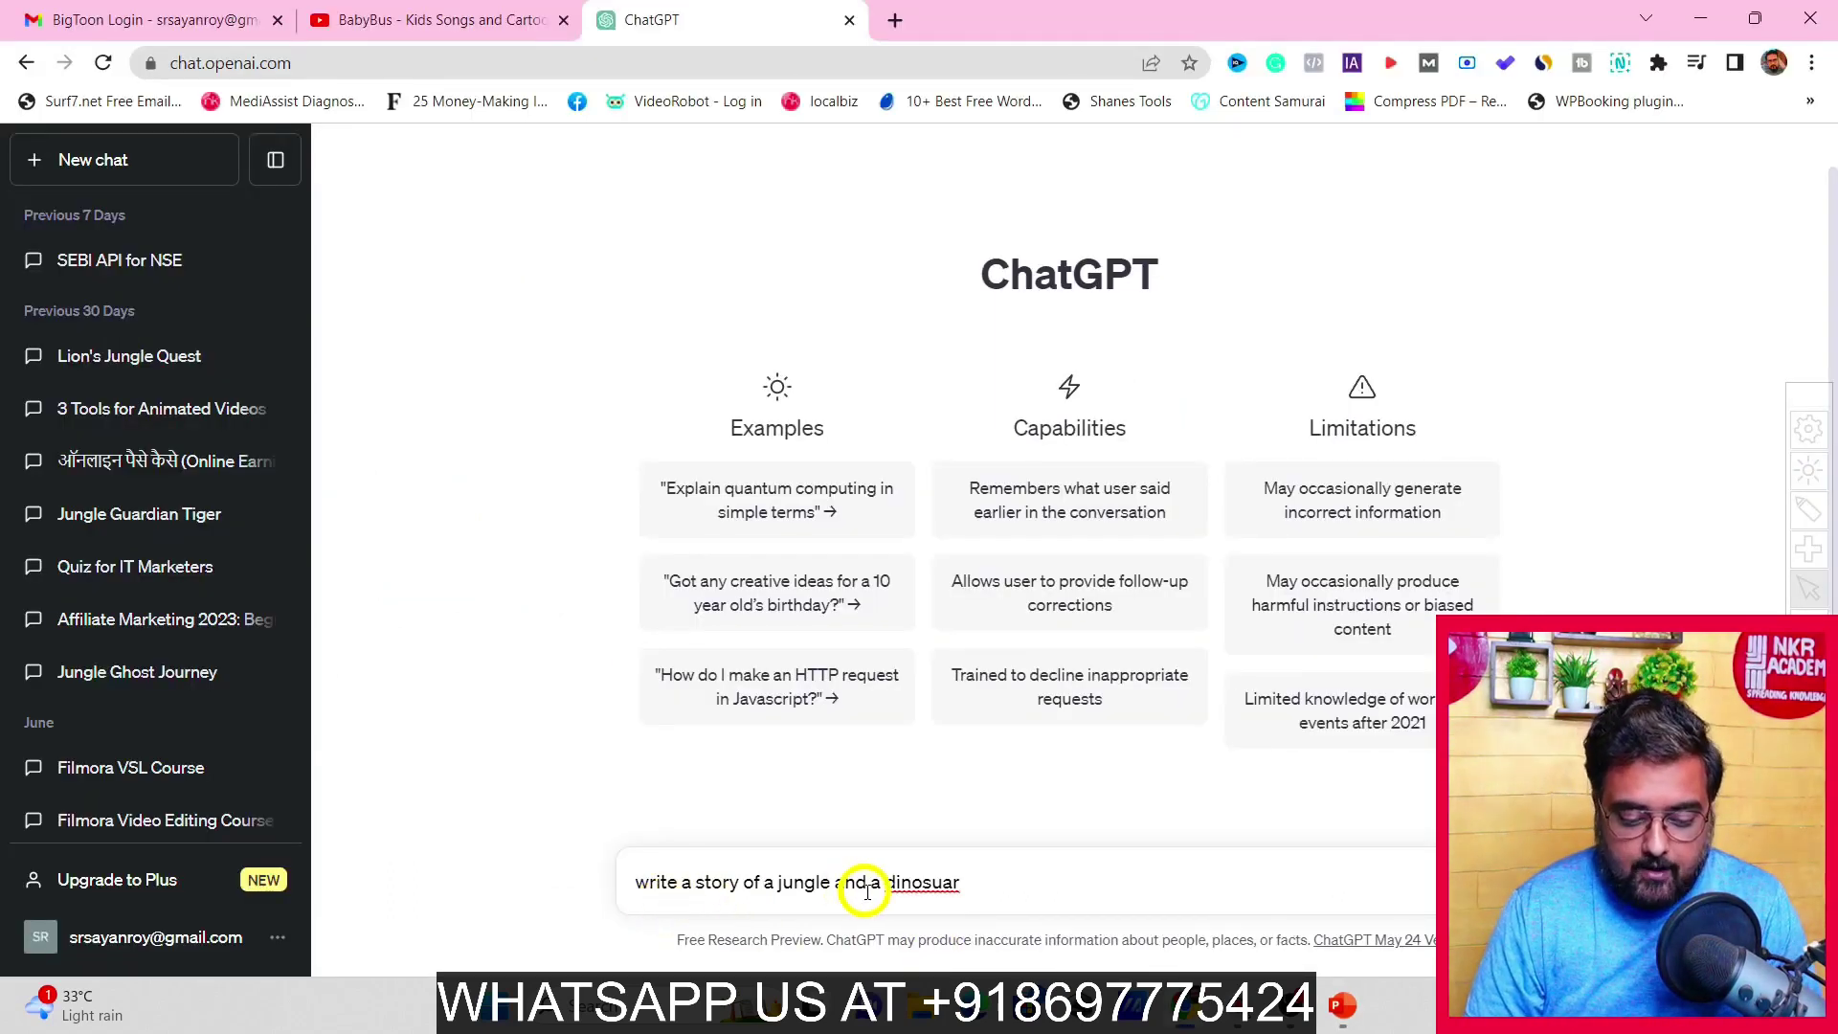
# Submit the ChatGPT prompt "write a story of a jungle and a dinosuar" and switch back to PowerPoint
pyautogui.press('Return')
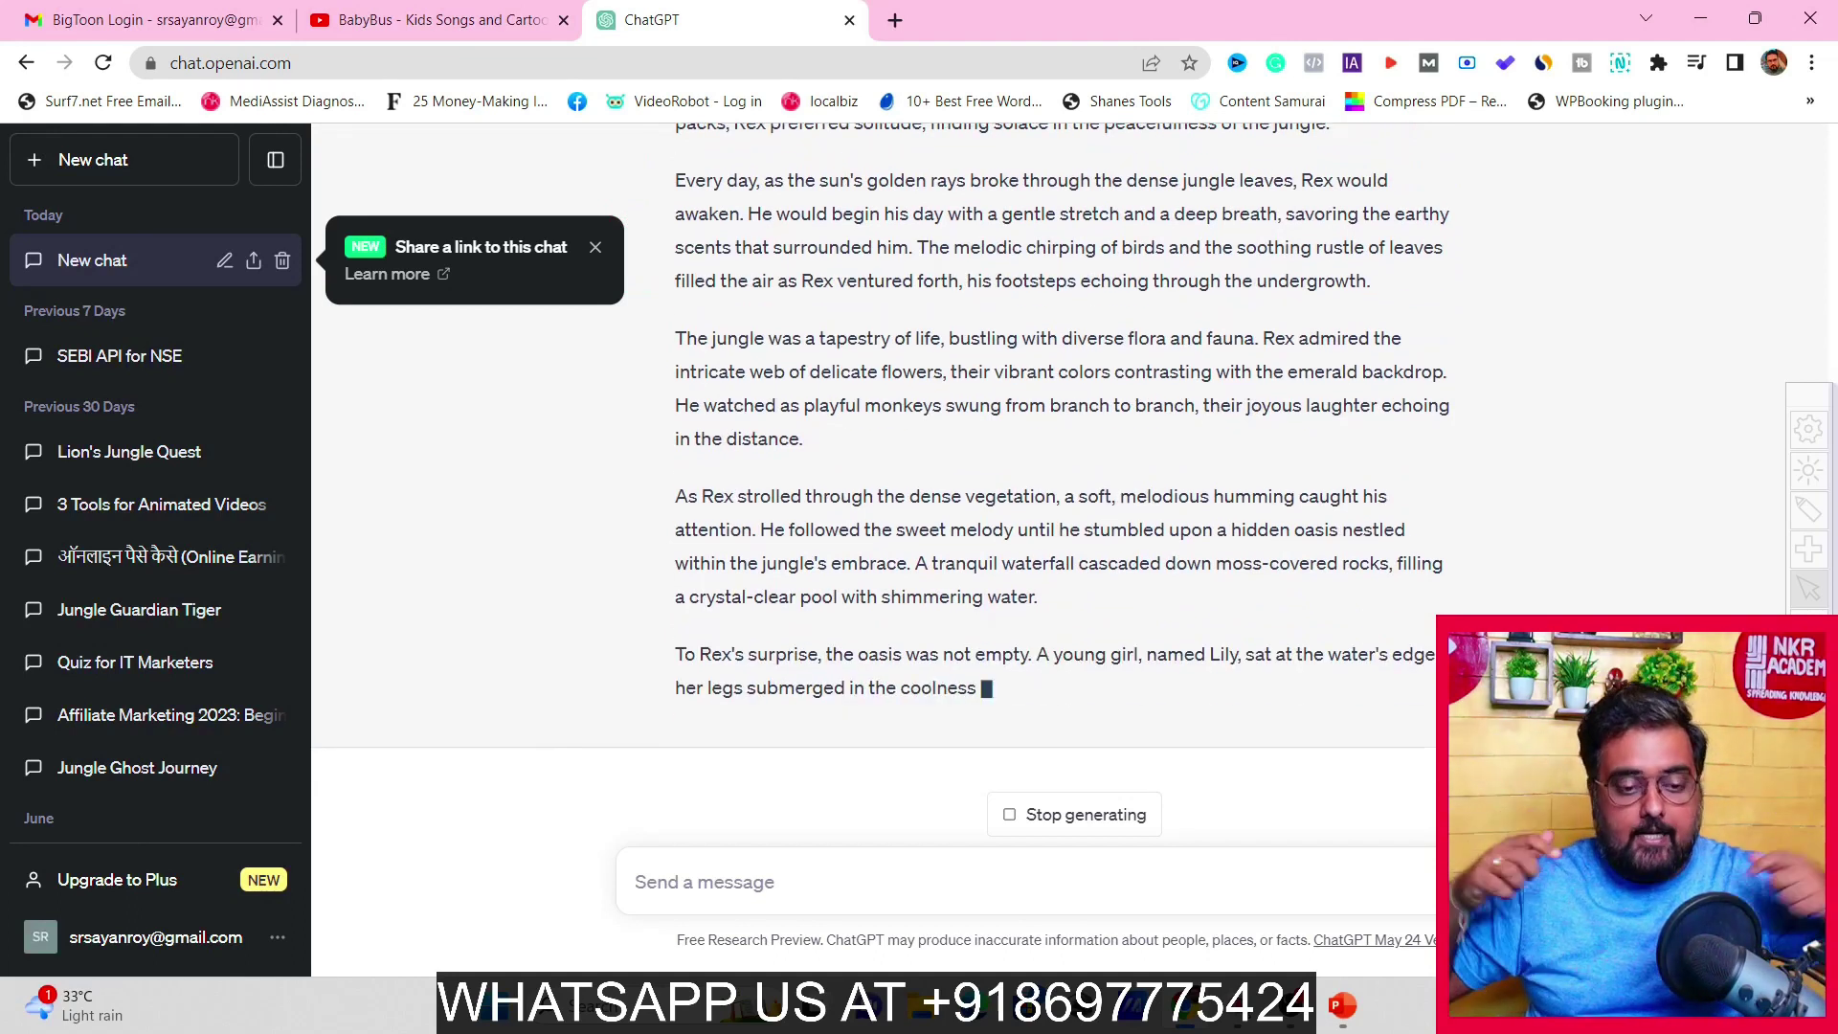
pyautogui.click(1341, 1004)
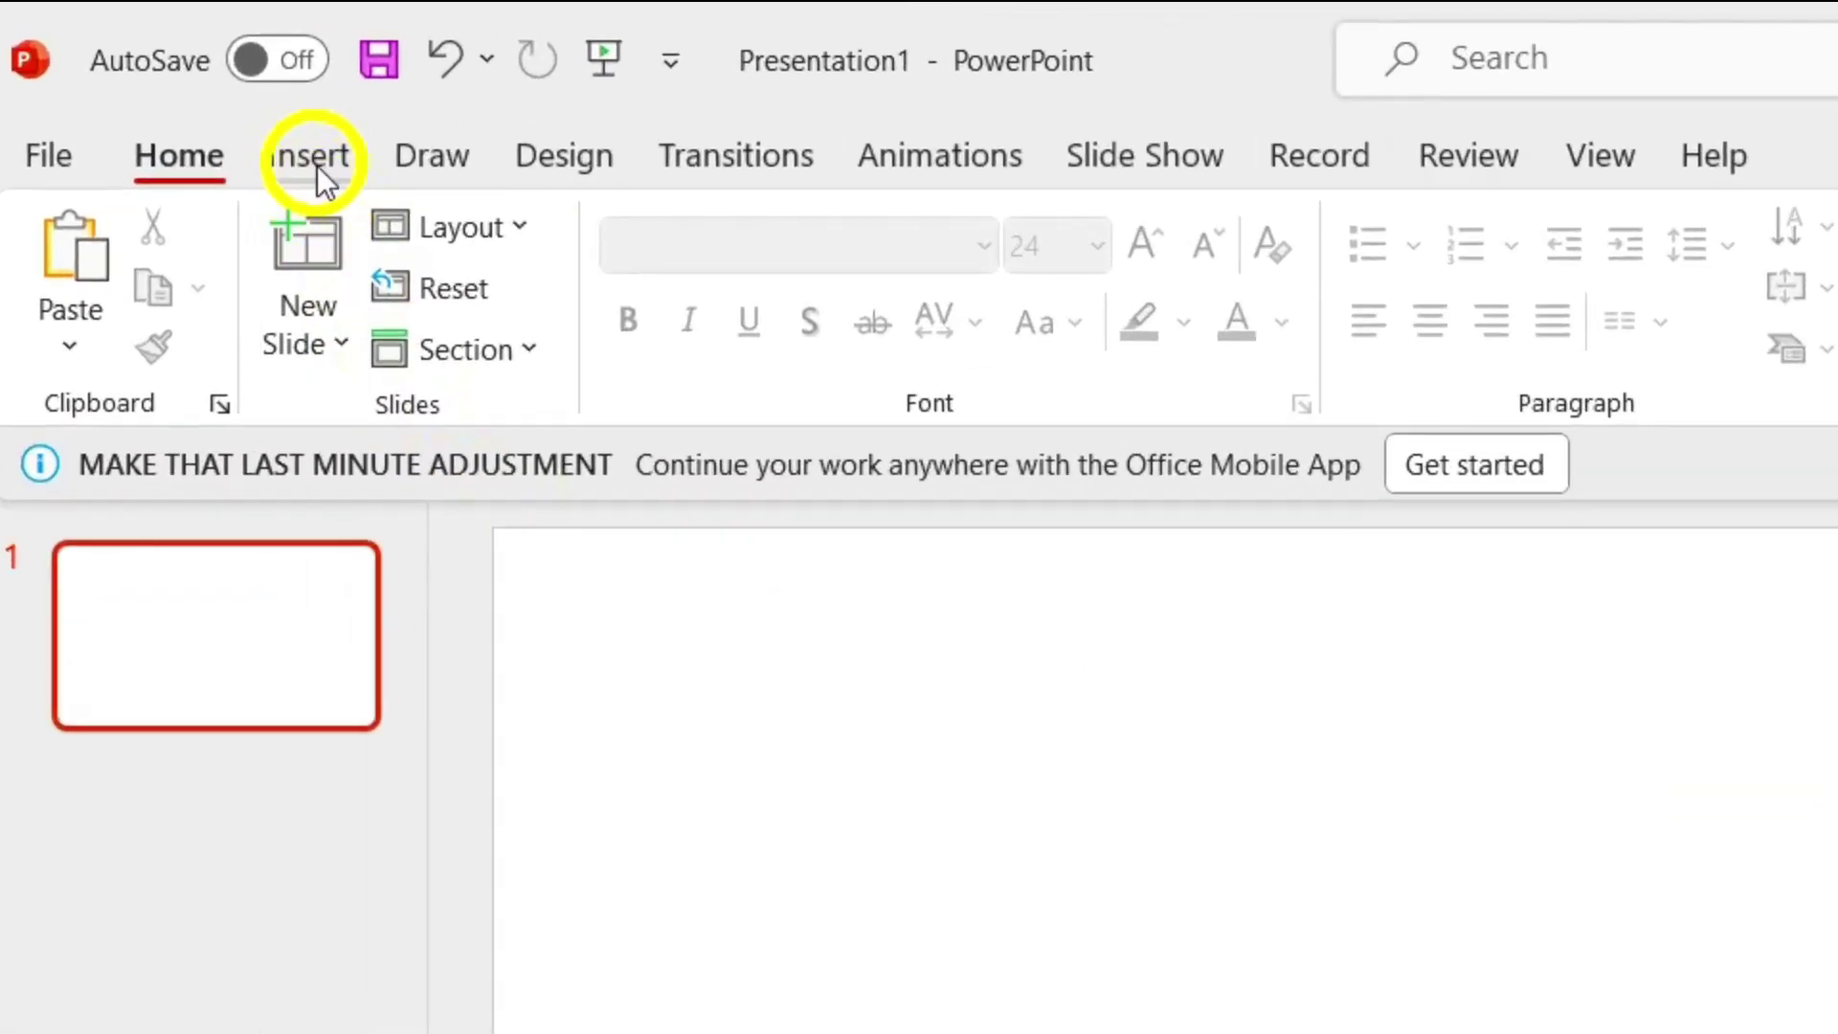
# Search the online pictures for "jungle" and browse the images for a possible scene background
pyautogui.click(318, 172)
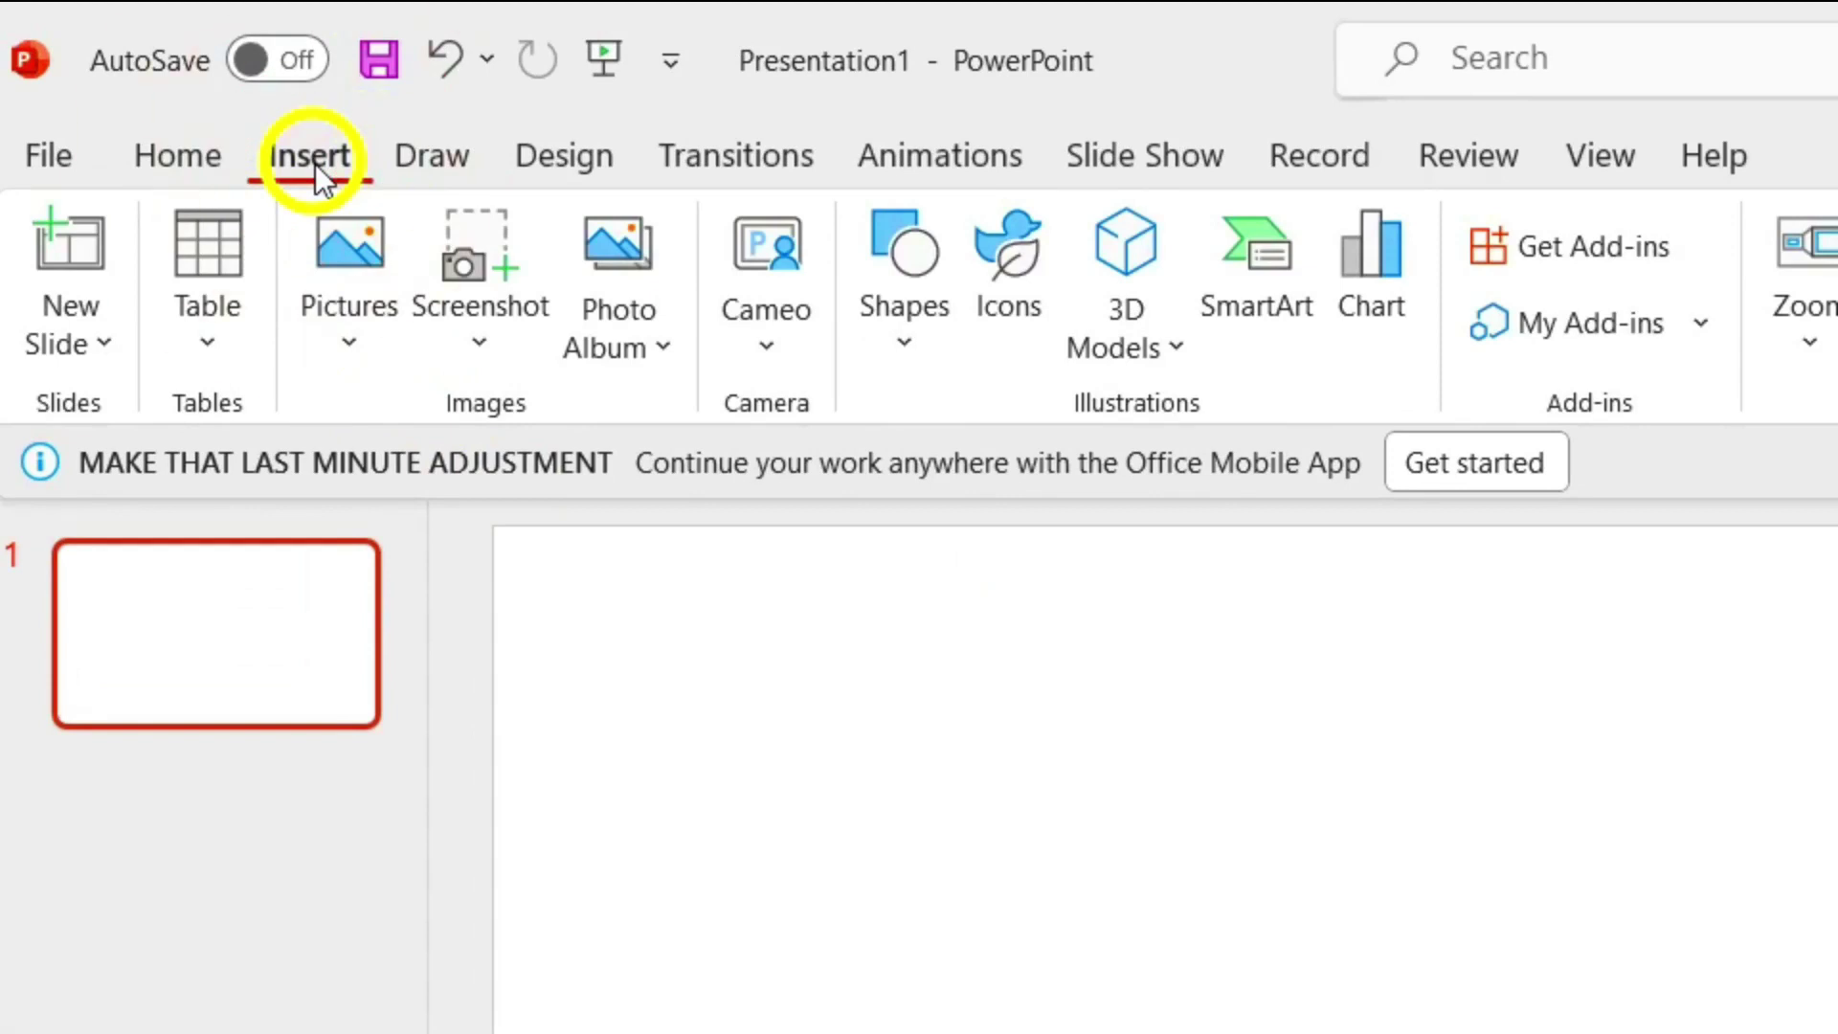
pyautogui.click(346, 356)
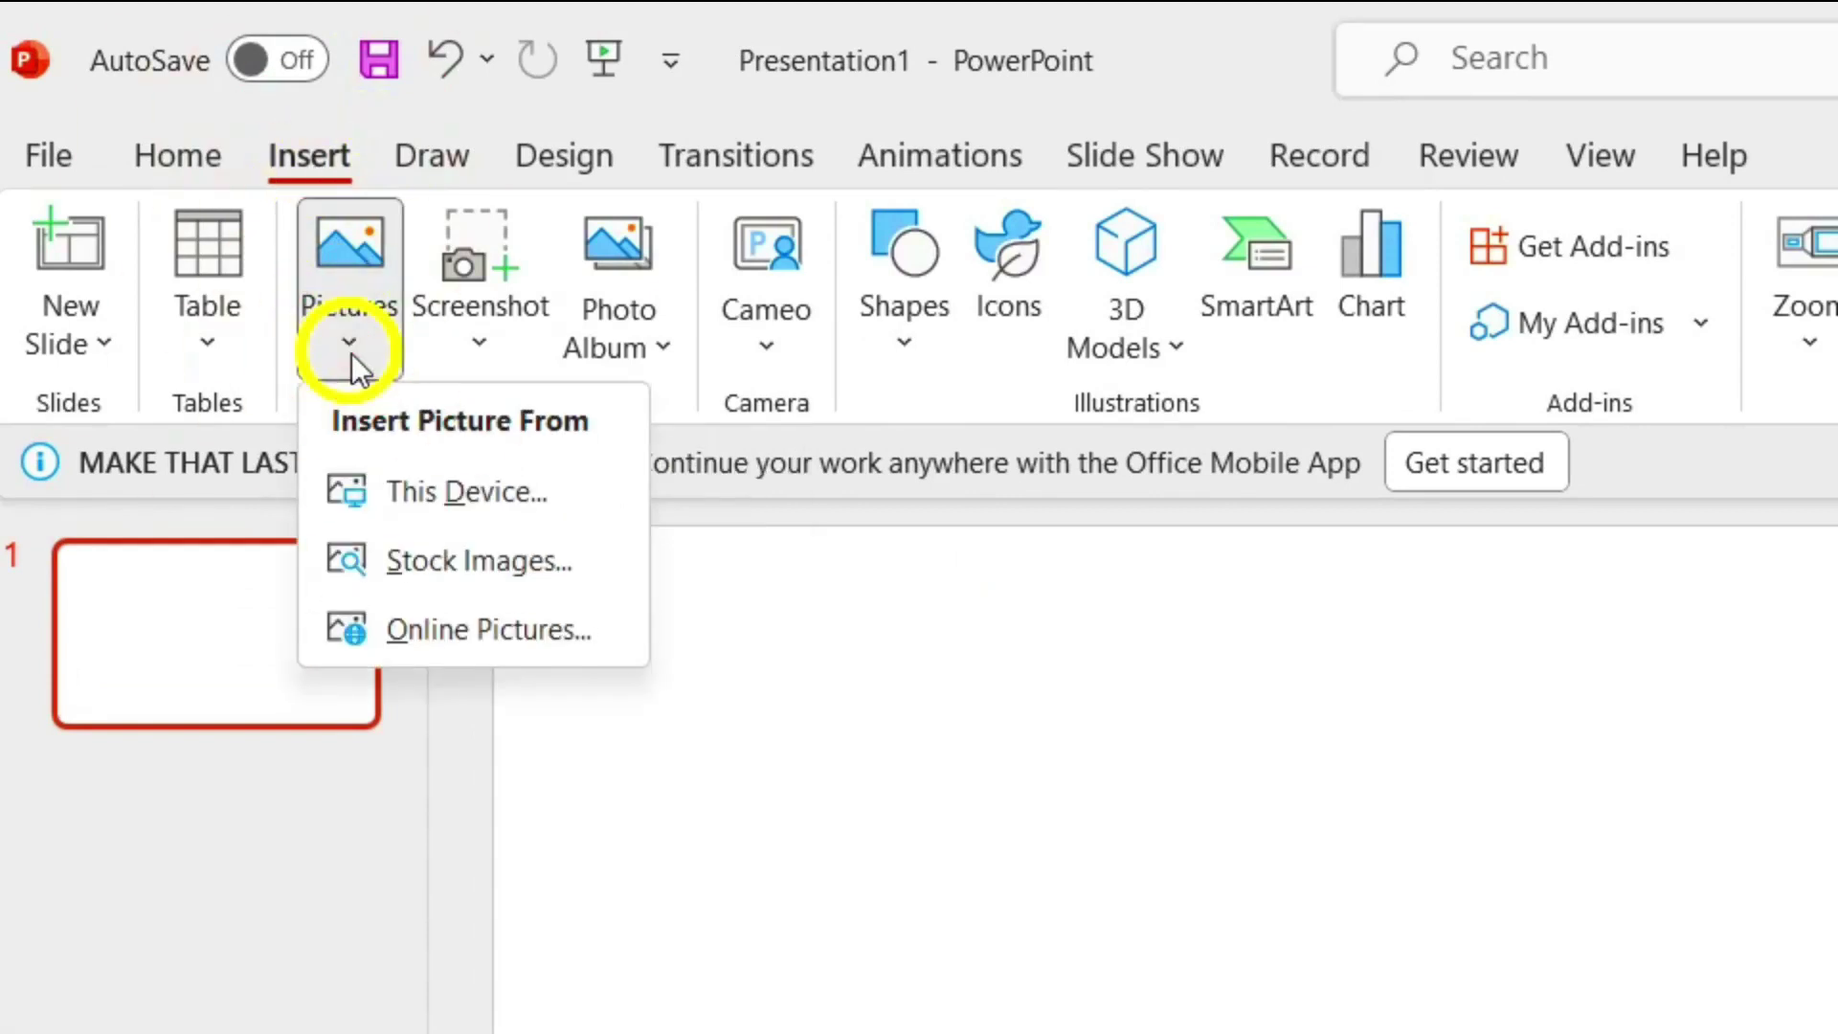
pyautogui.click(489, 639)
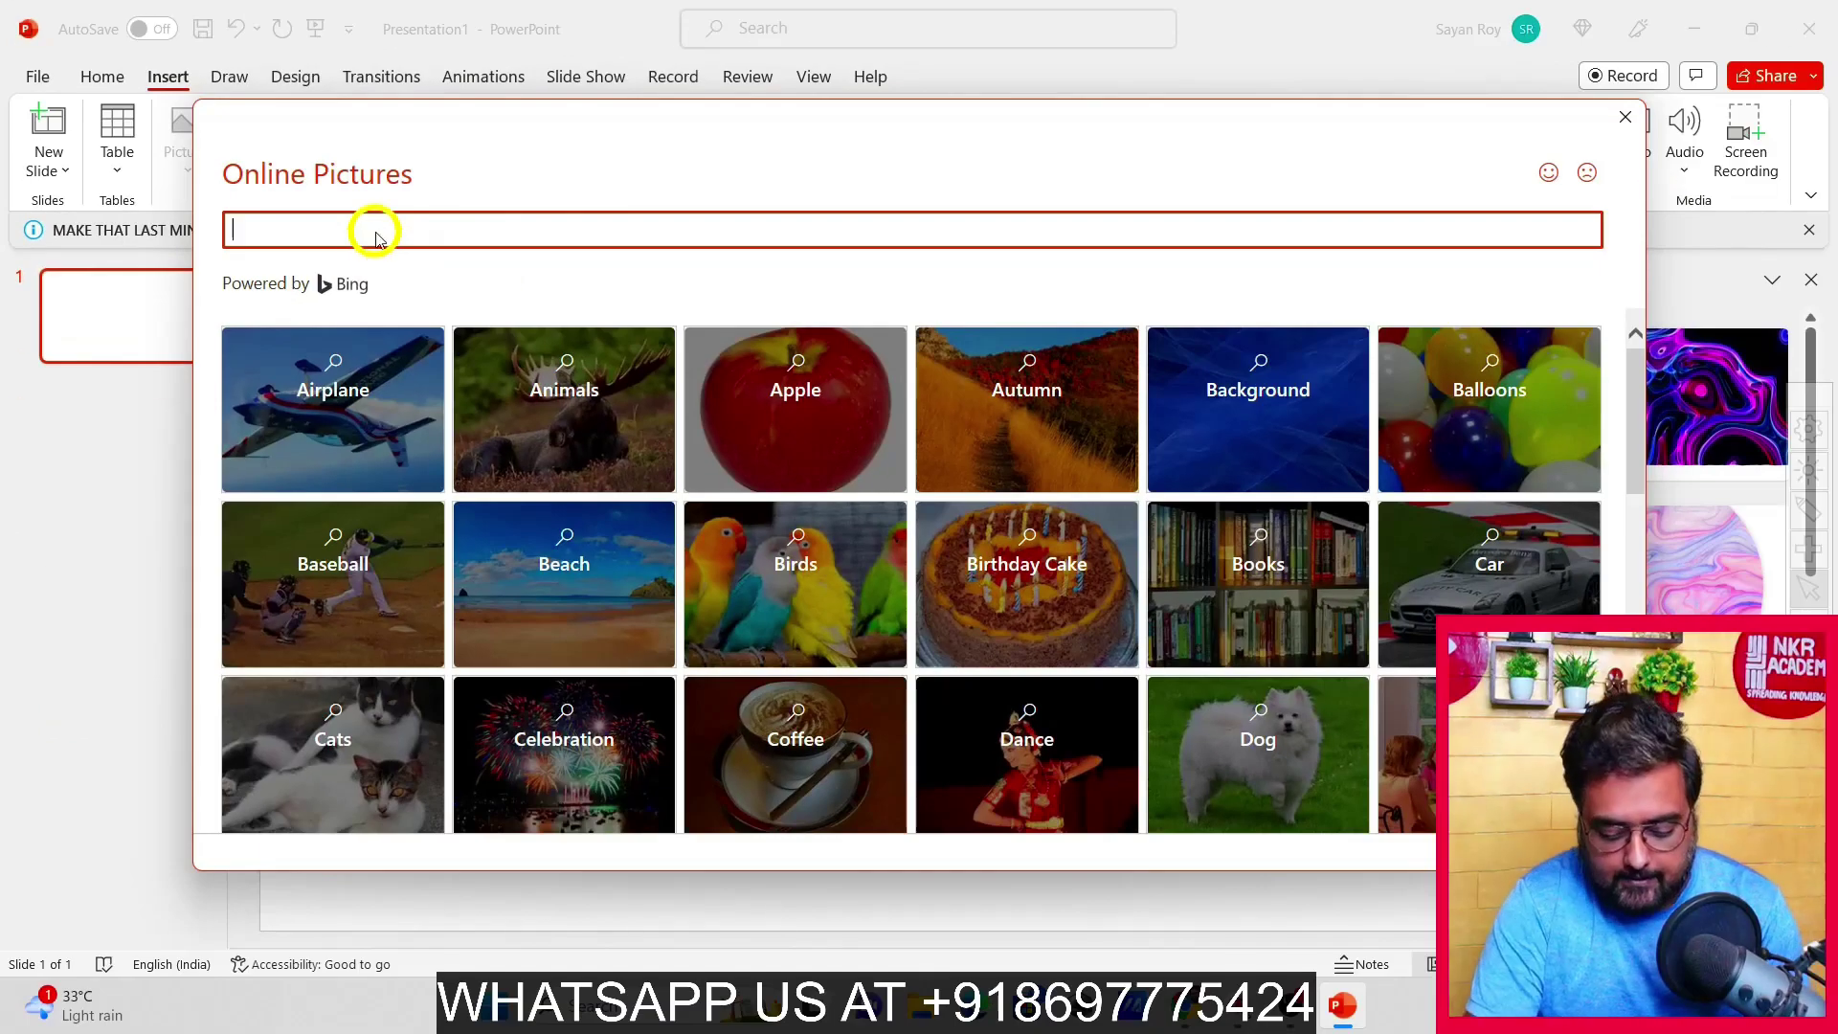
pyautogui.write('jungle')
pyautogui.press('Return')
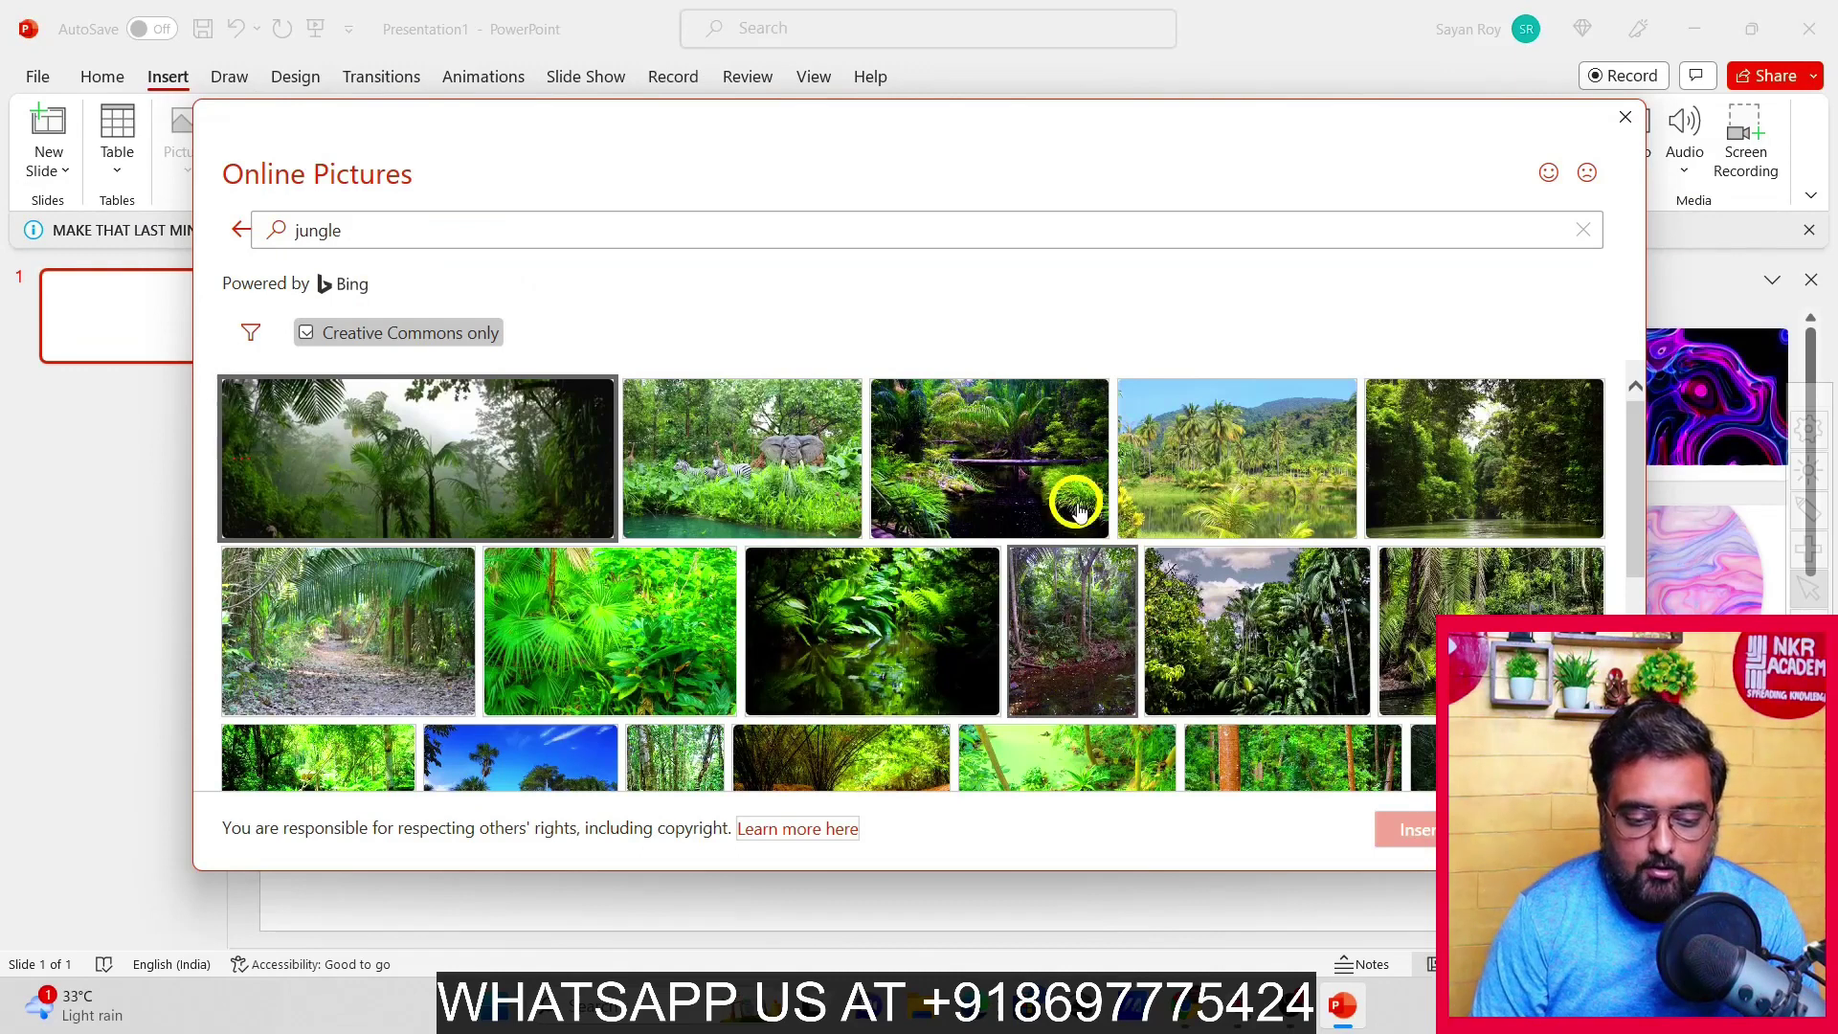
pyautogui.moveTo(1641, 422); pyautogui.dragTo(1633, 689)
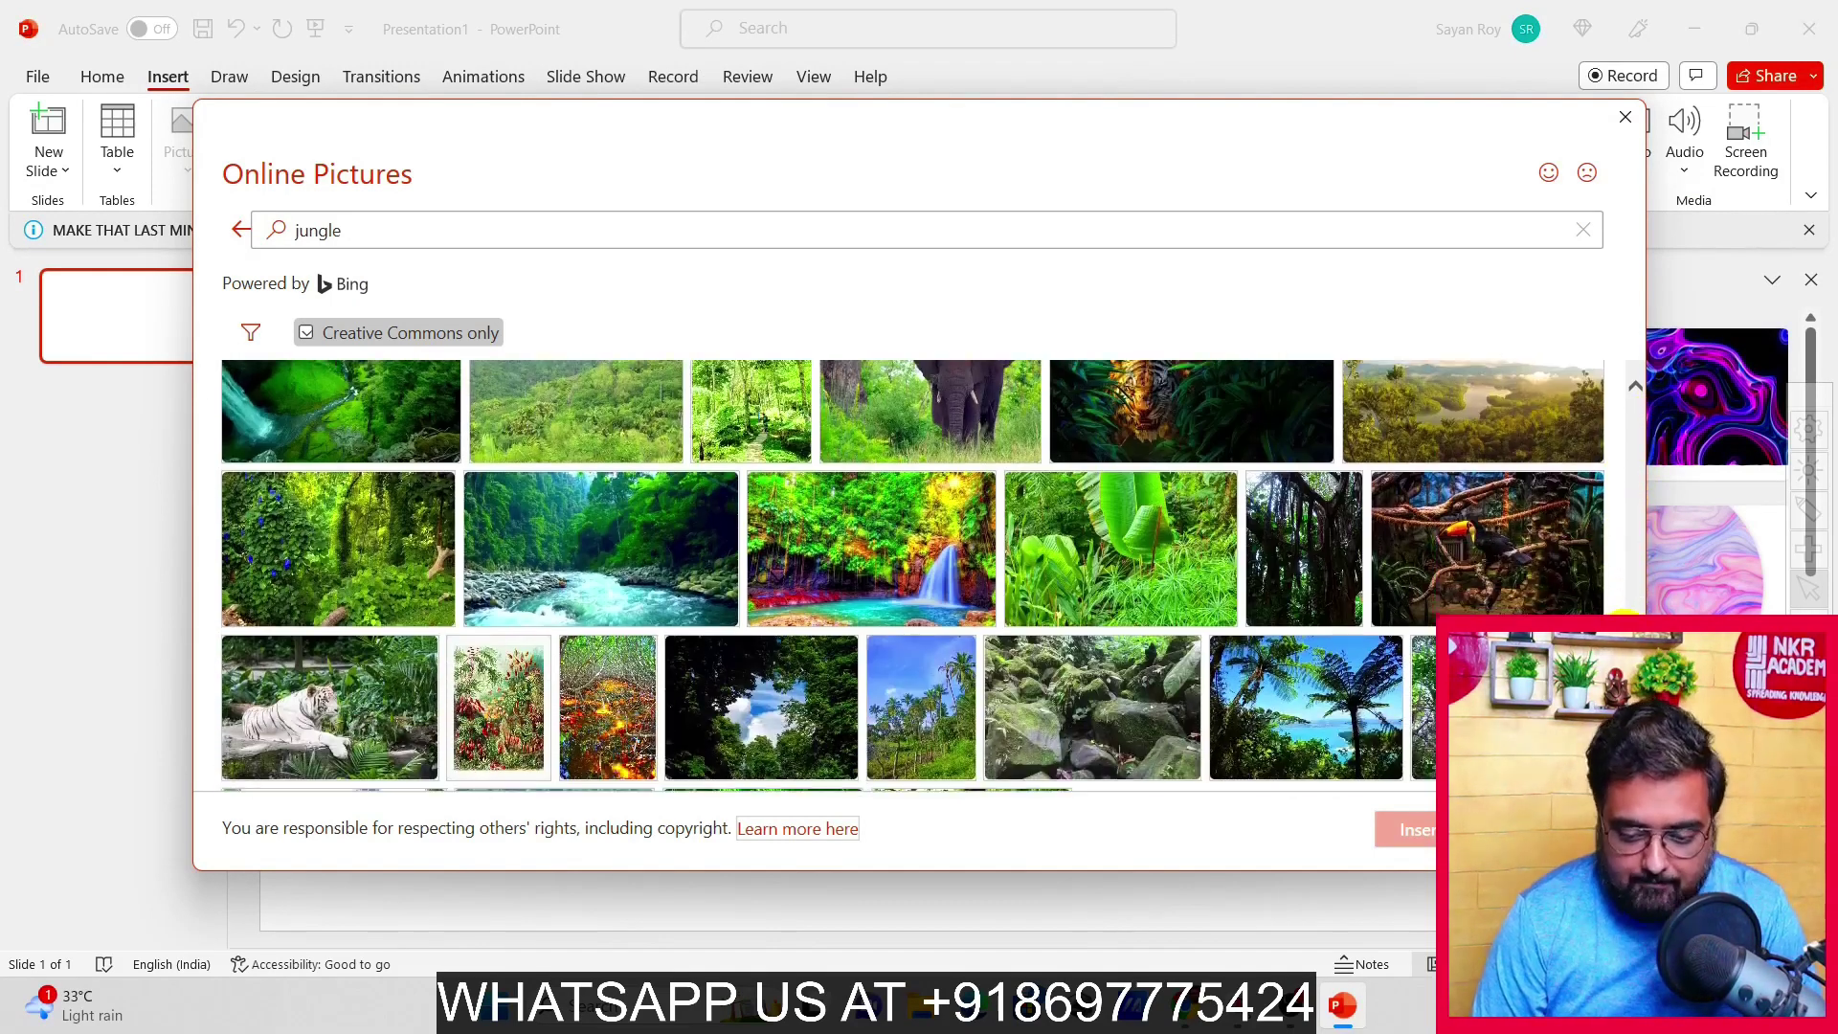
pyautogui.scroll(-2, 919, 518)
pyautogui.scroll(5, 919, 518)
pyautogui.moveTo(1638, 513); pyautogui.dragTo(1638, 411)
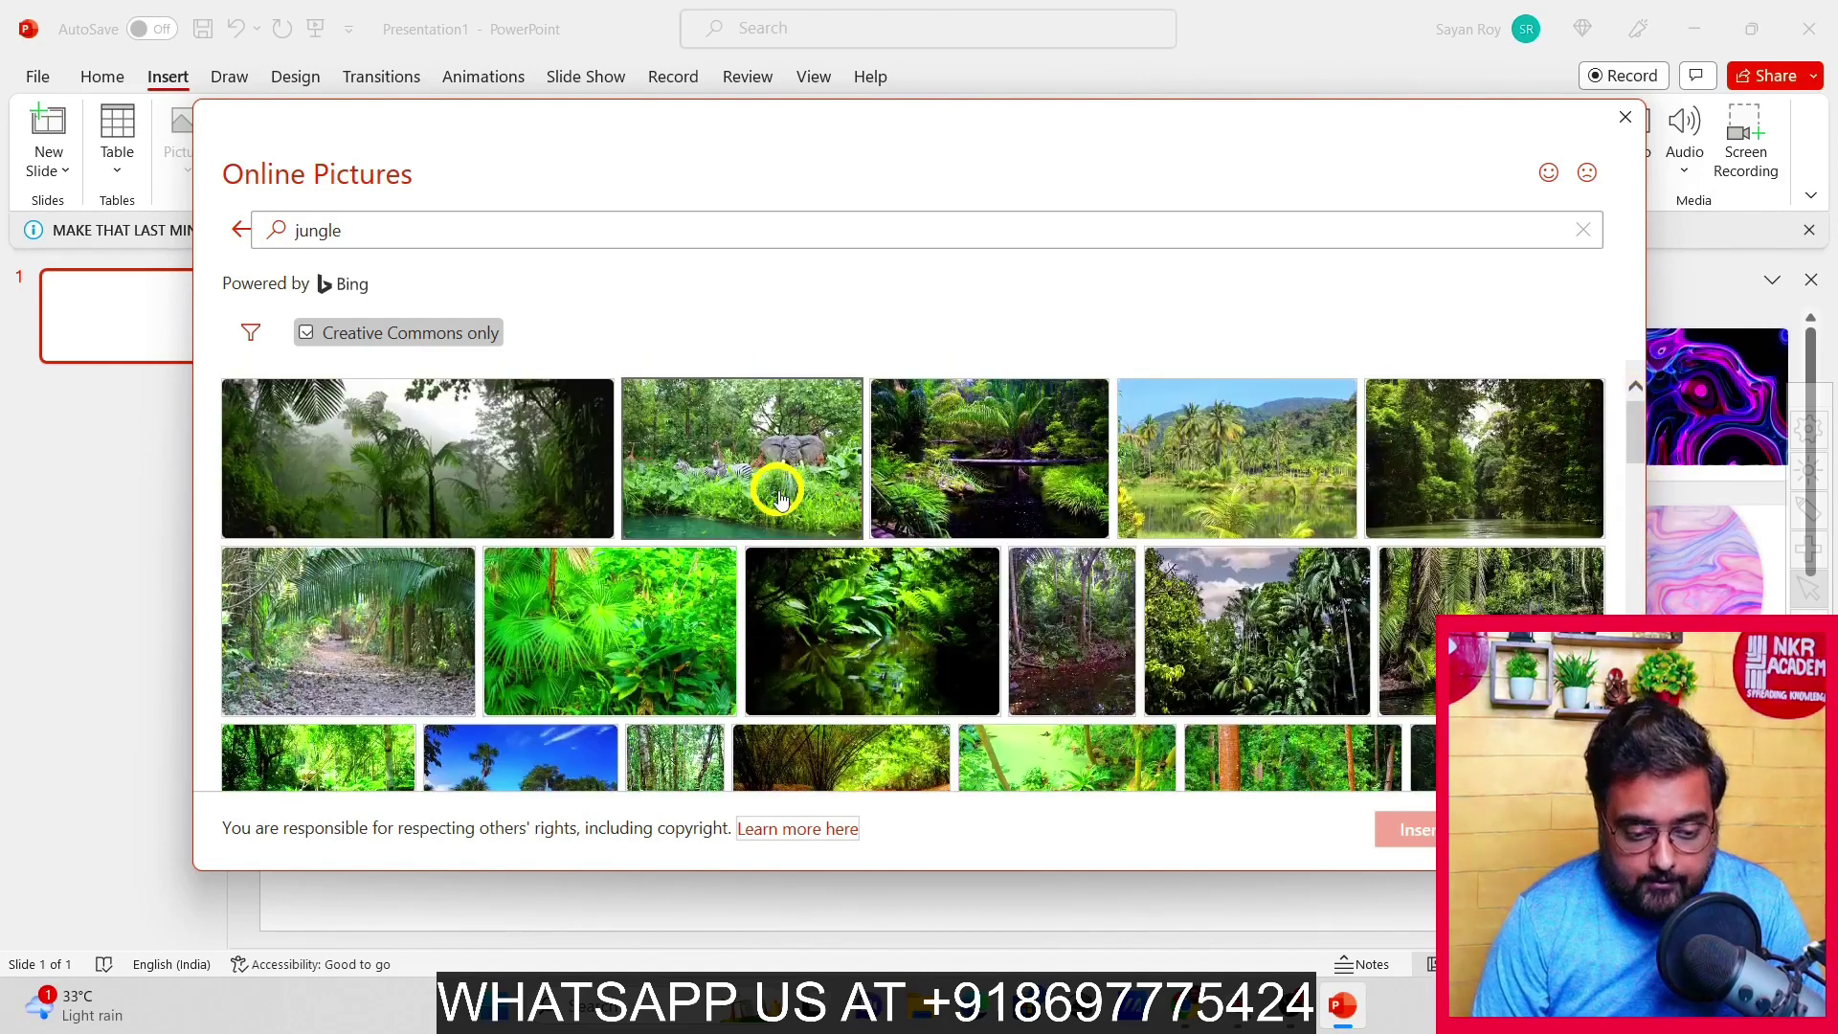
# Look through the stock images for "jungle" and close the library without inserting a picture
pyautogui.click(725, 706)
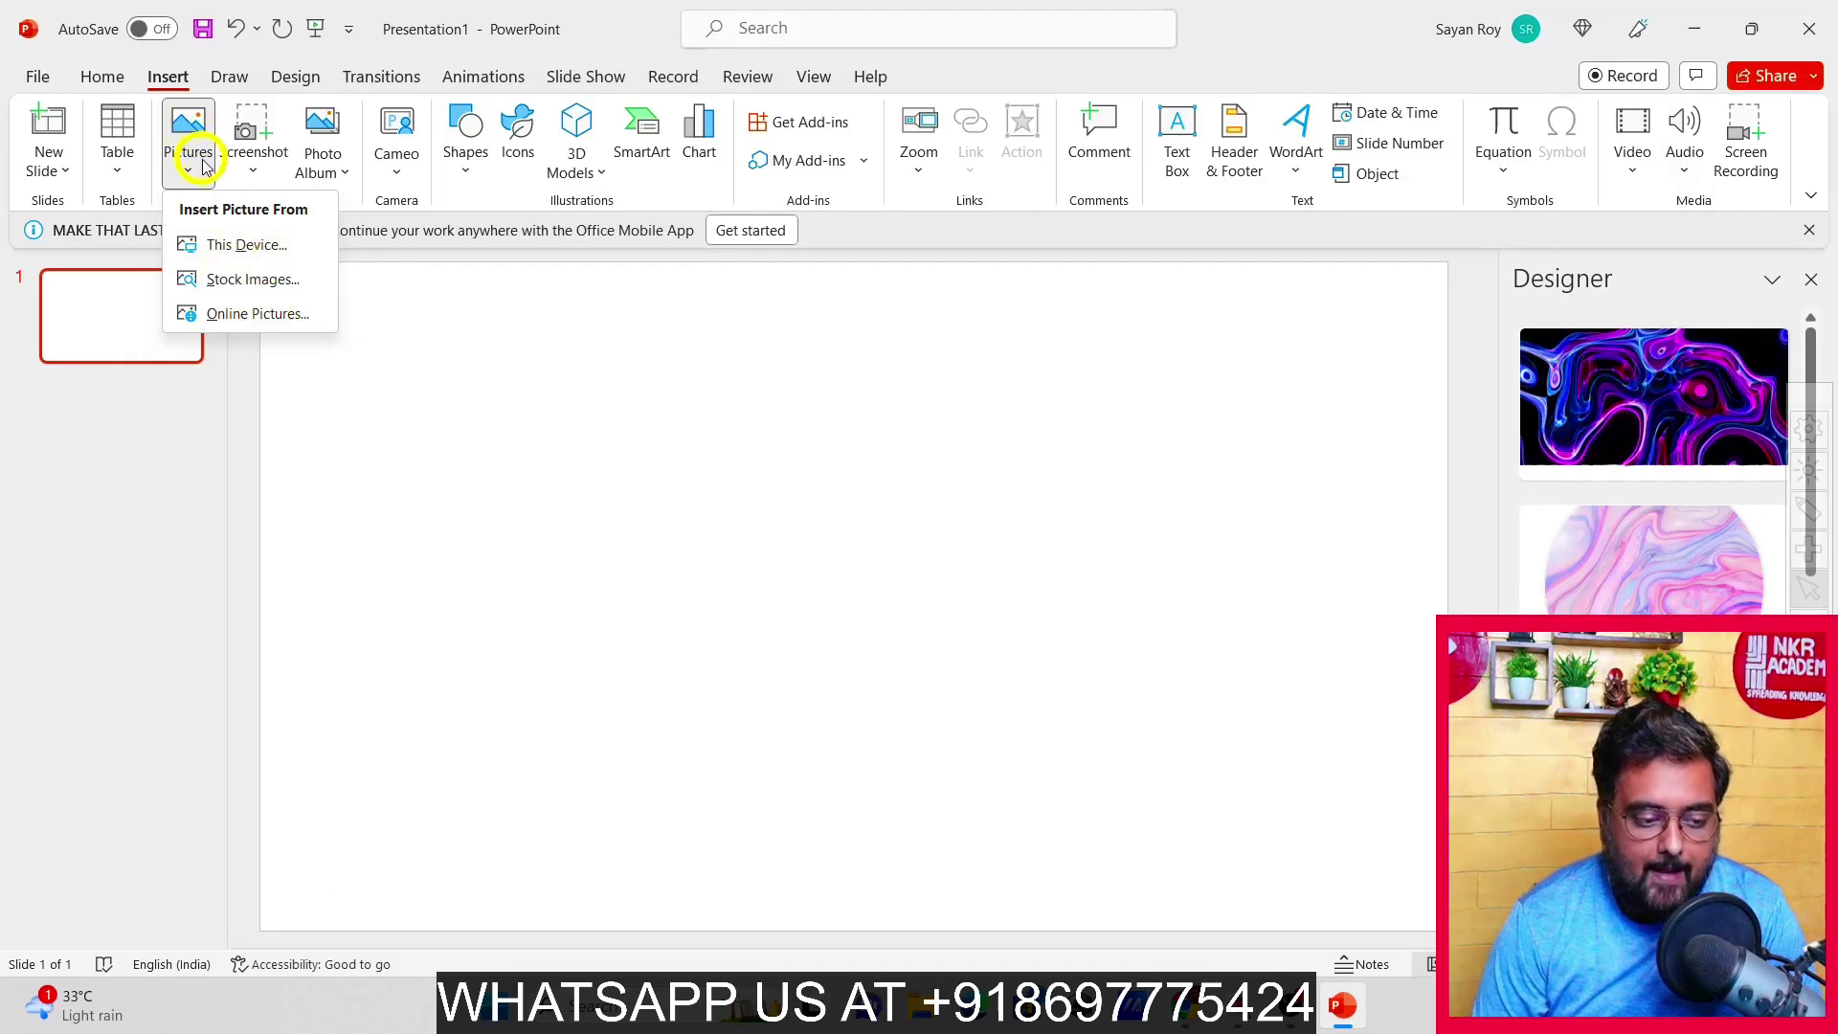
pyautogui.click(232, 278)
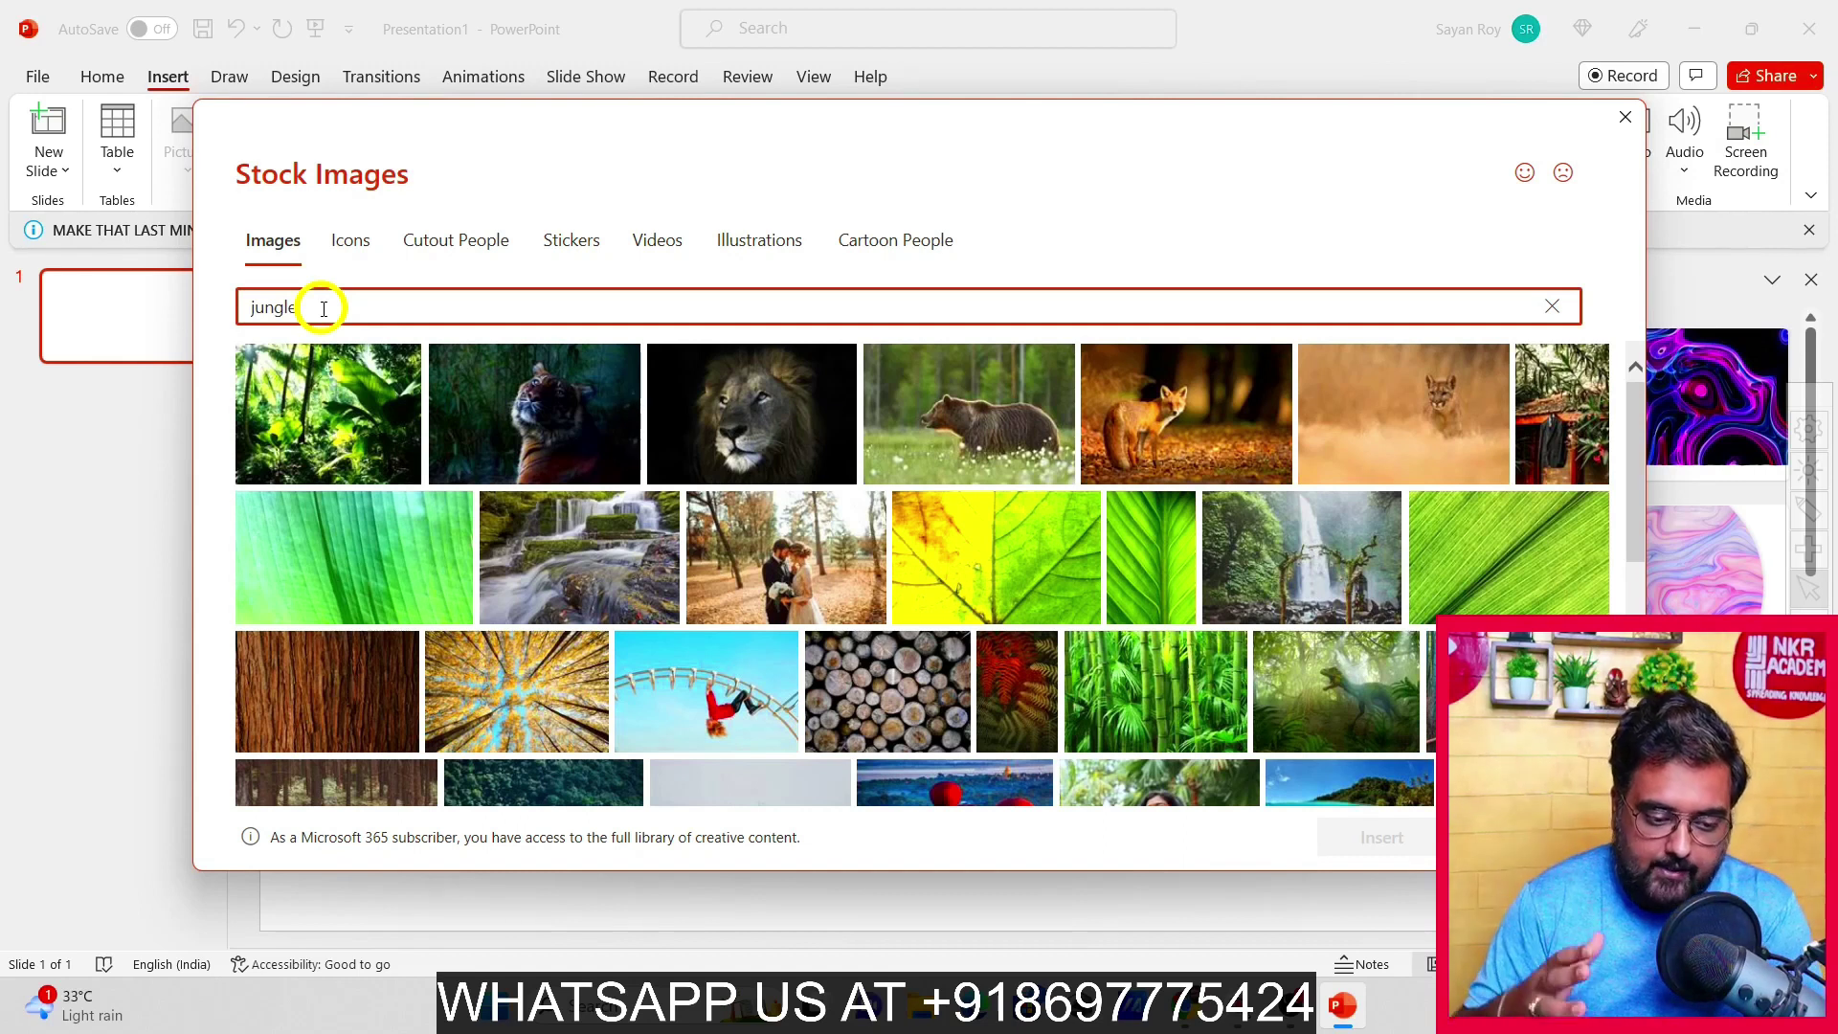
pyautogui.click(1633, 428)
pyautogui.moveTo(1632, 428)
pyautogui.mouseDown()
pyautogui.moveTo(1628, 612)
pyautogui.moveTo(1592, 485)
pyautogui.moveTo(1604, 424)
pyautogui.mouseUp()
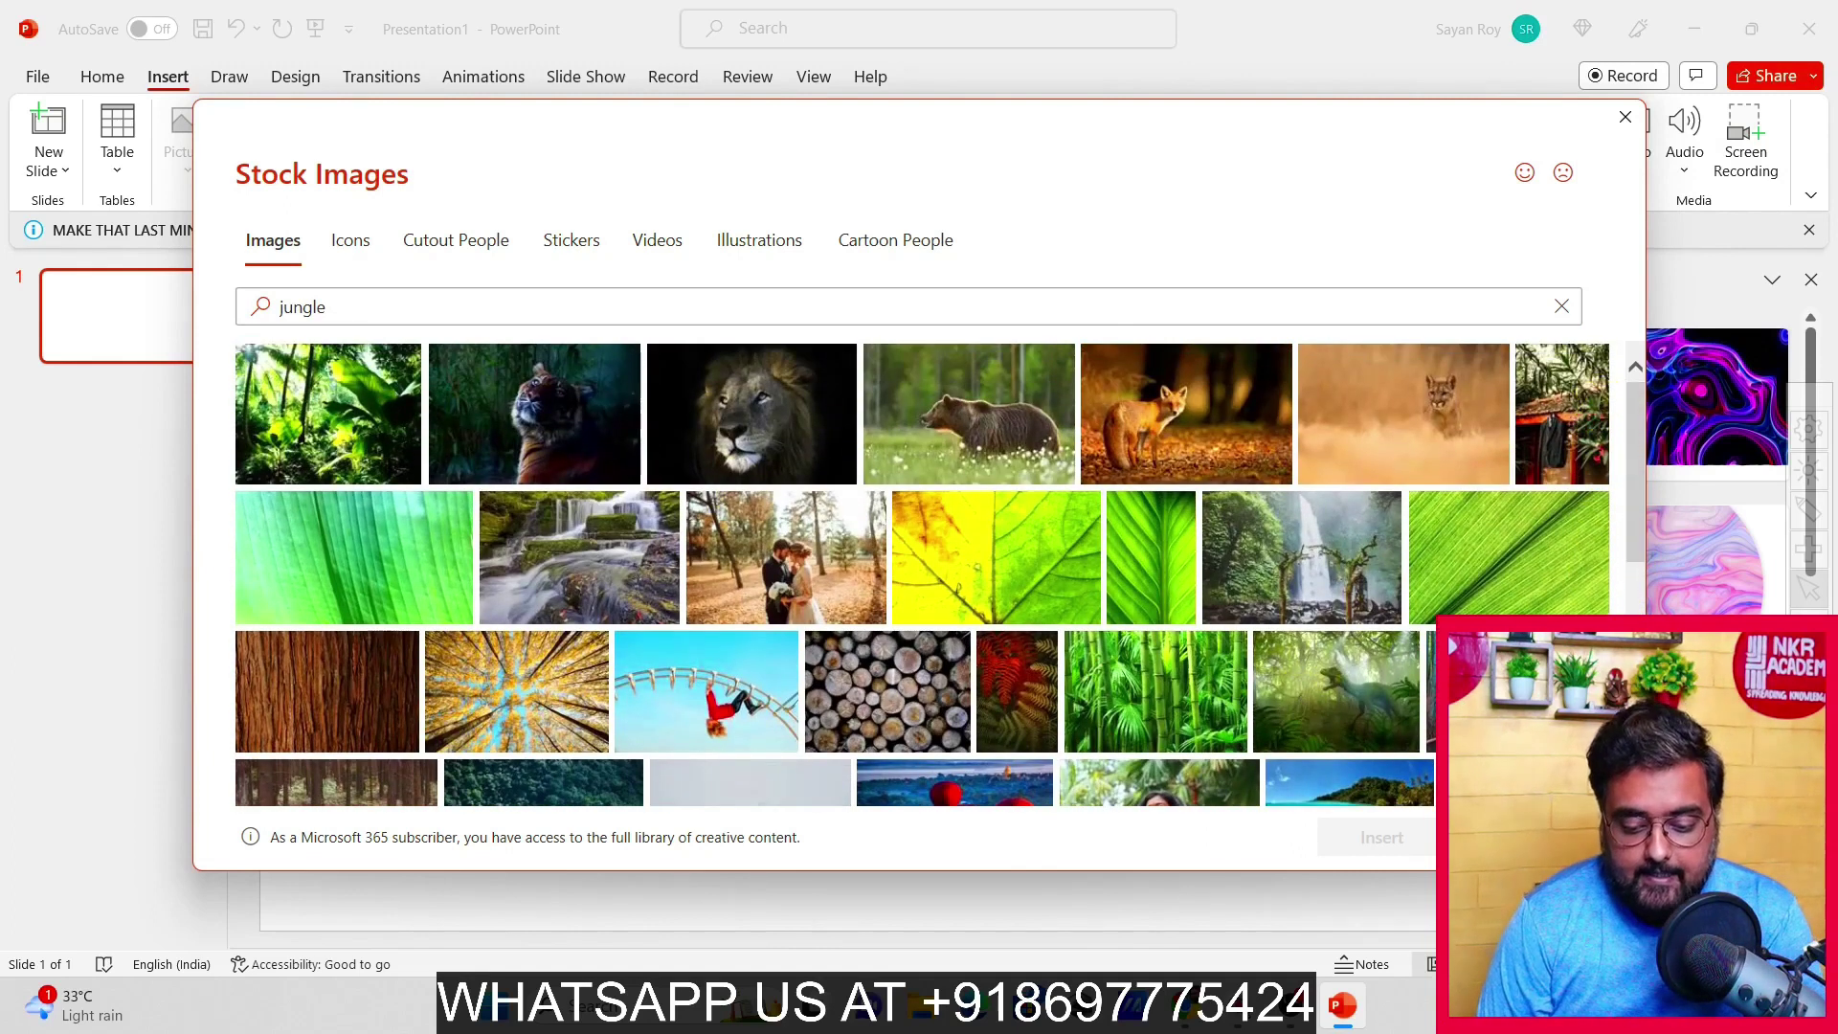
pyautogui.press('Escape')
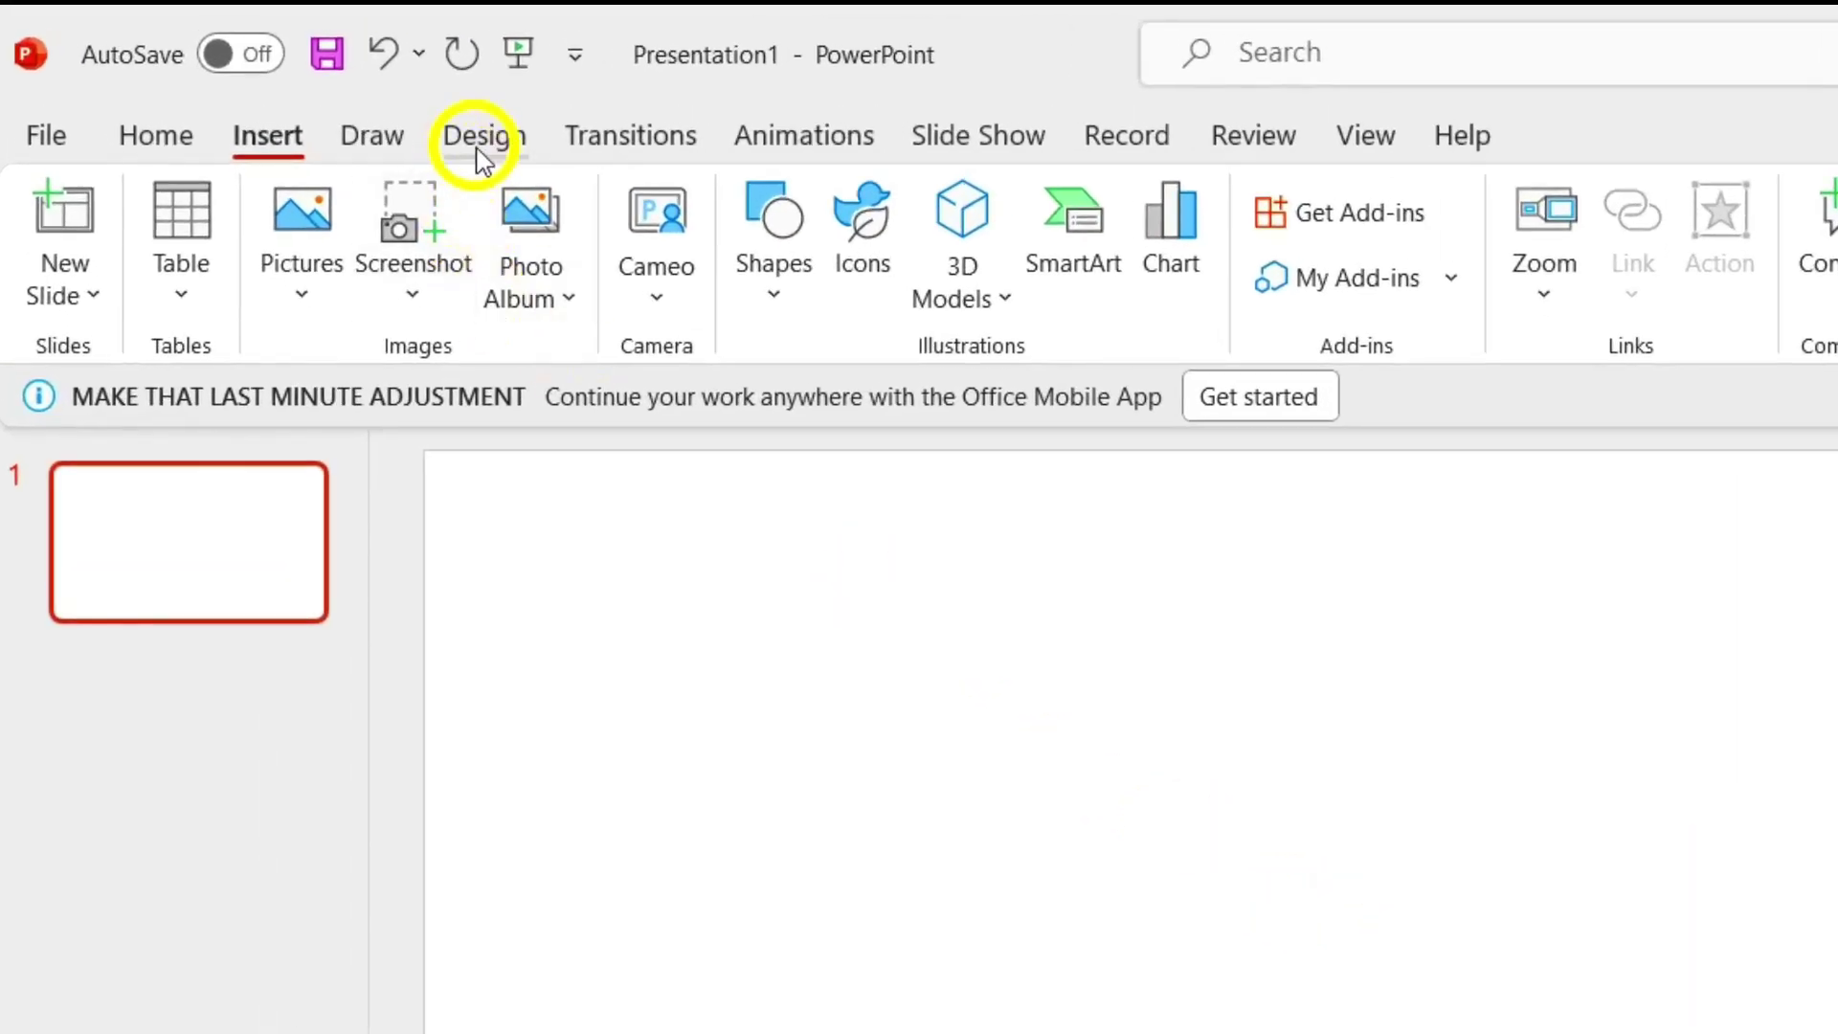
# Fill the slide background with the picture file "Jungle with car" from the Downloads folder
pyautogui.click(478, 151)
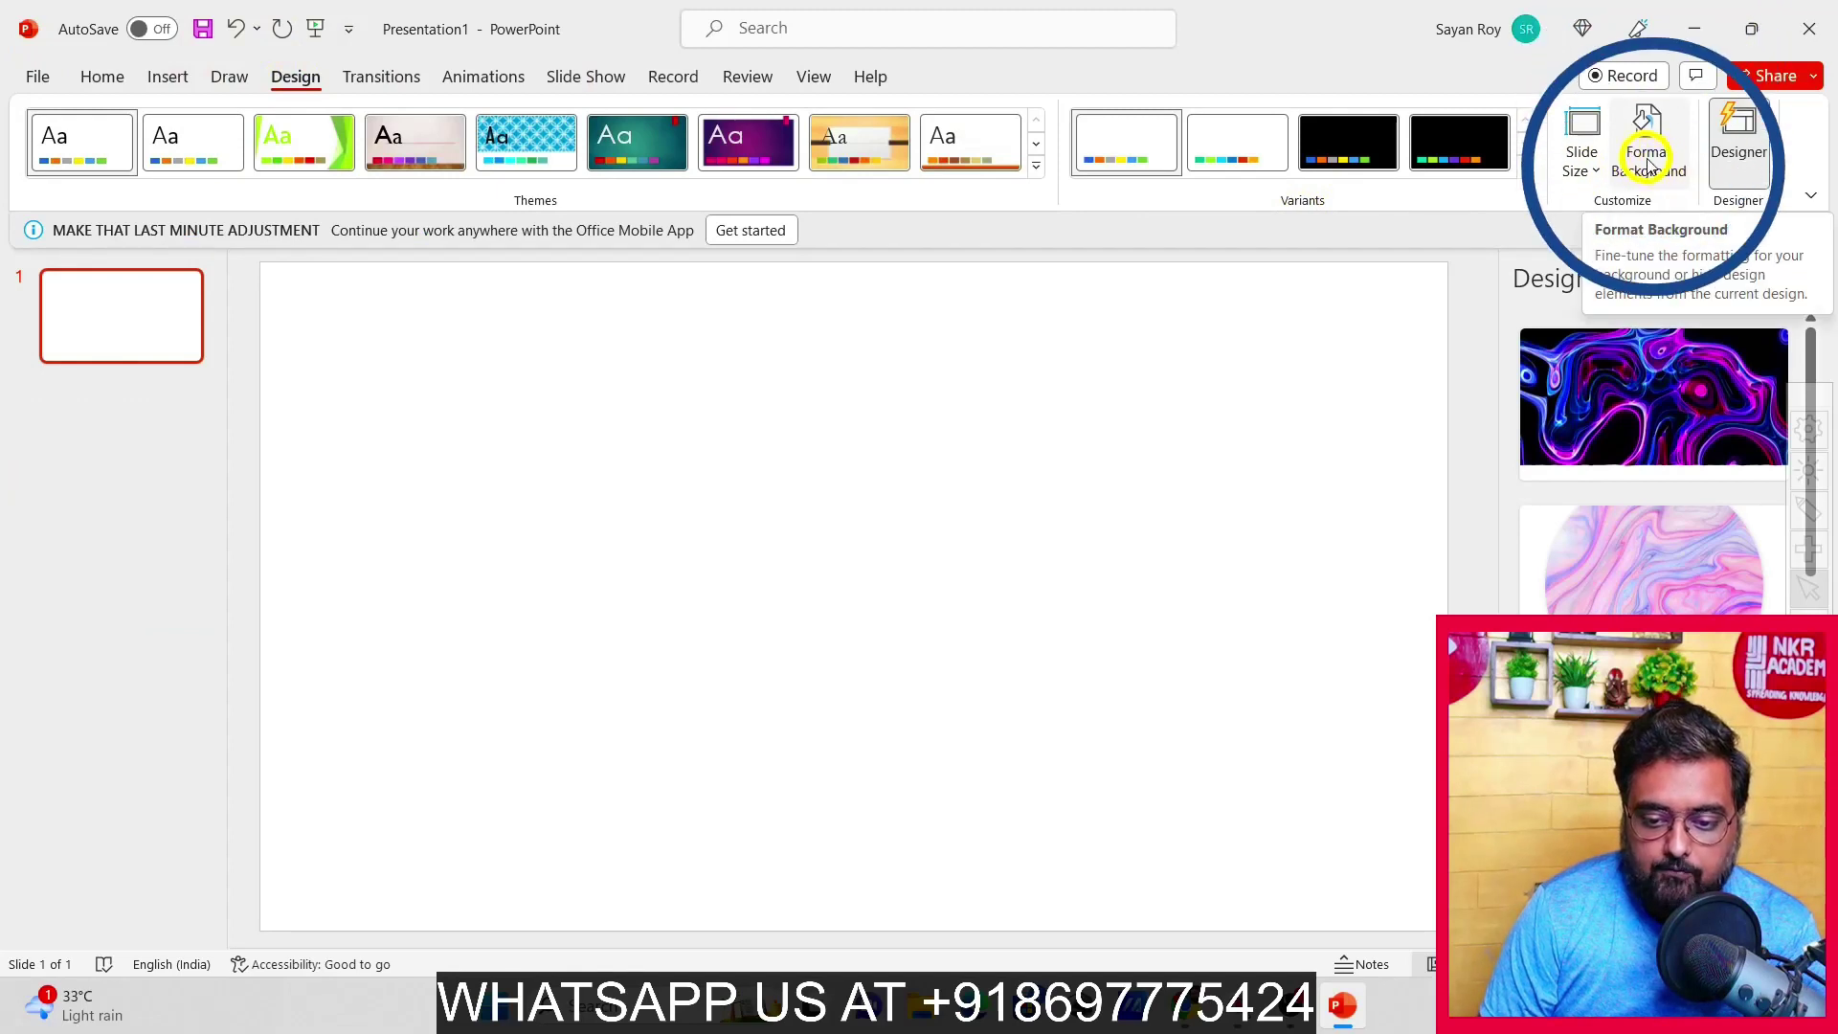
pyautogui.click(1649, 160)
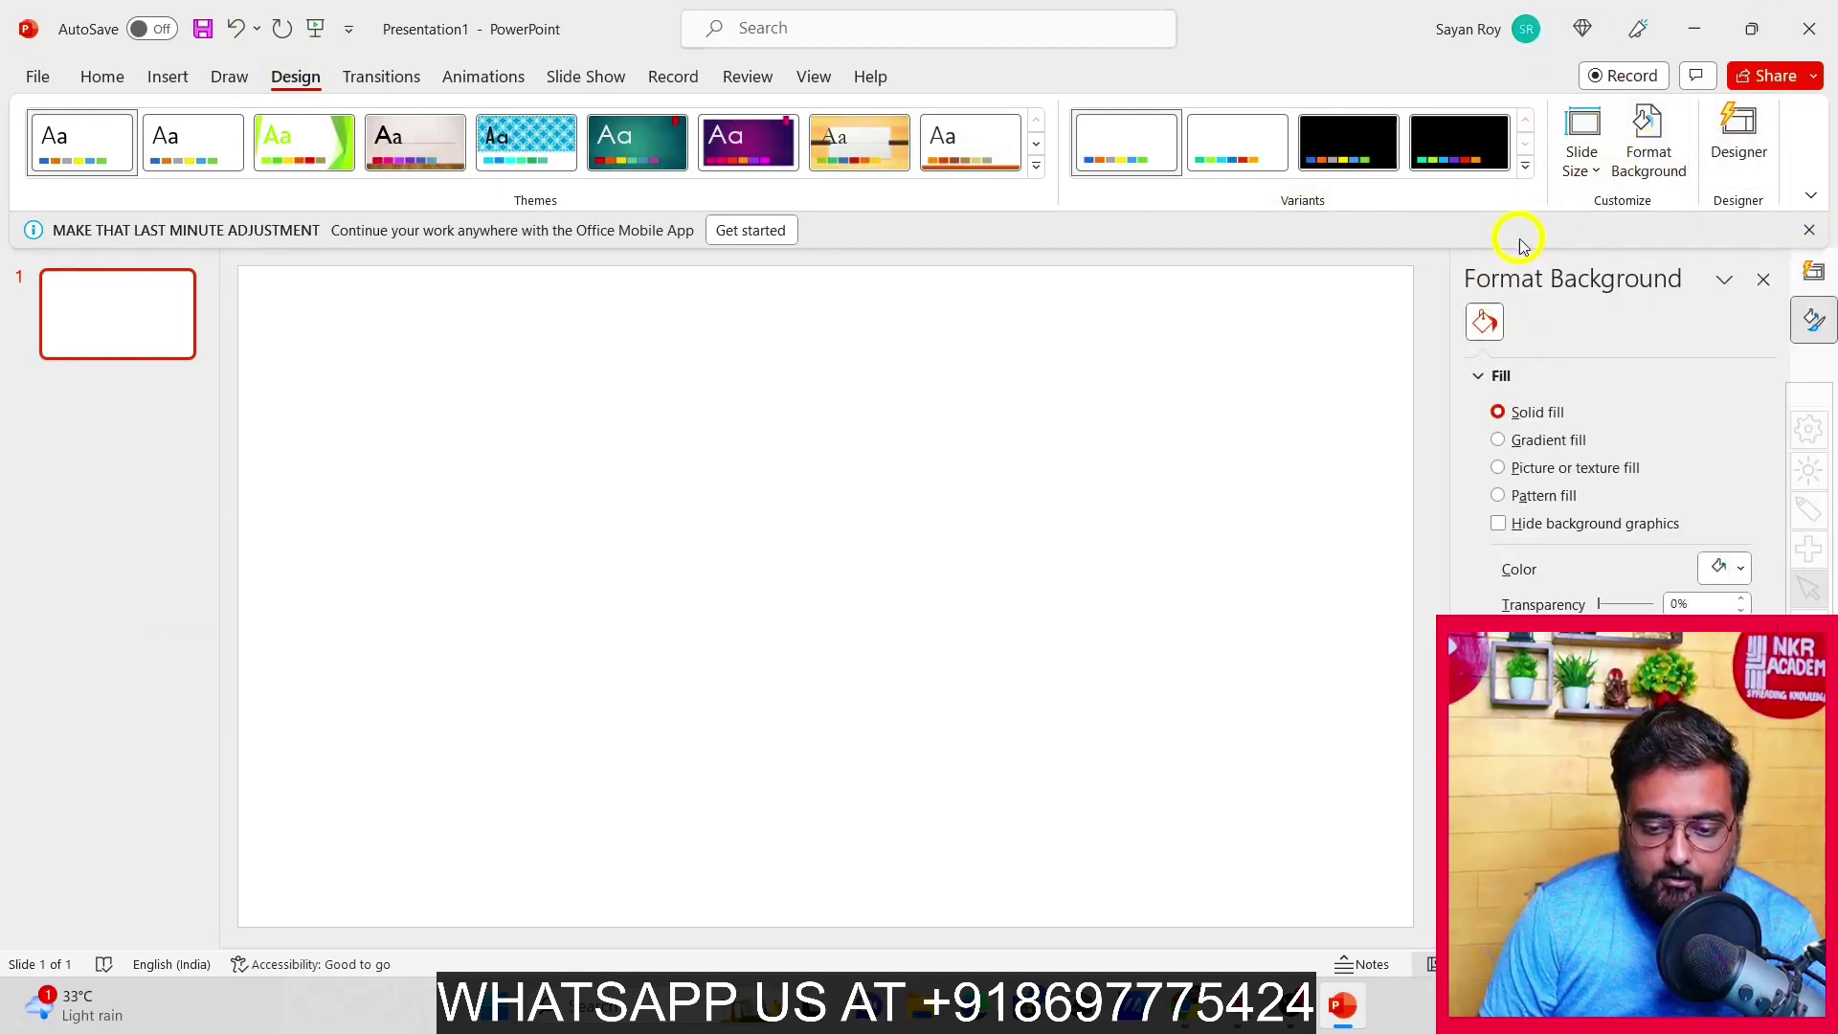
pyautogui.click(1498, 468)
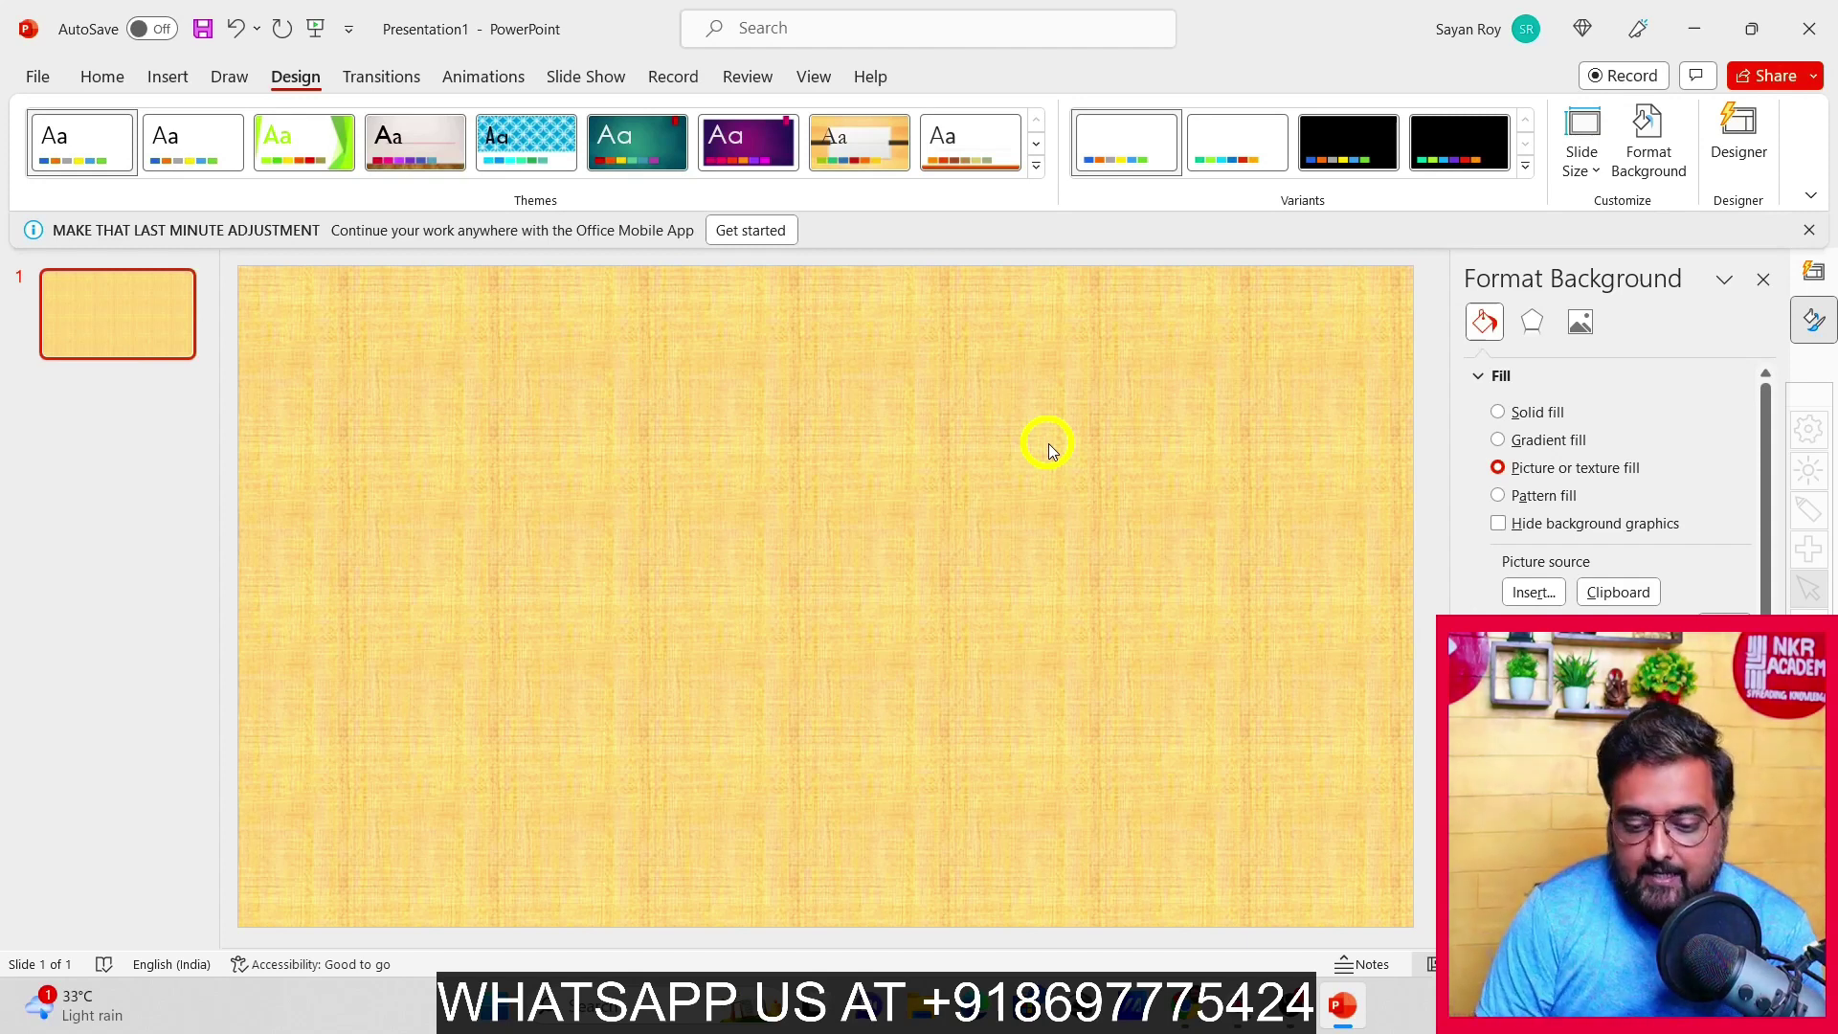
pyautogui.click(1530, 594)
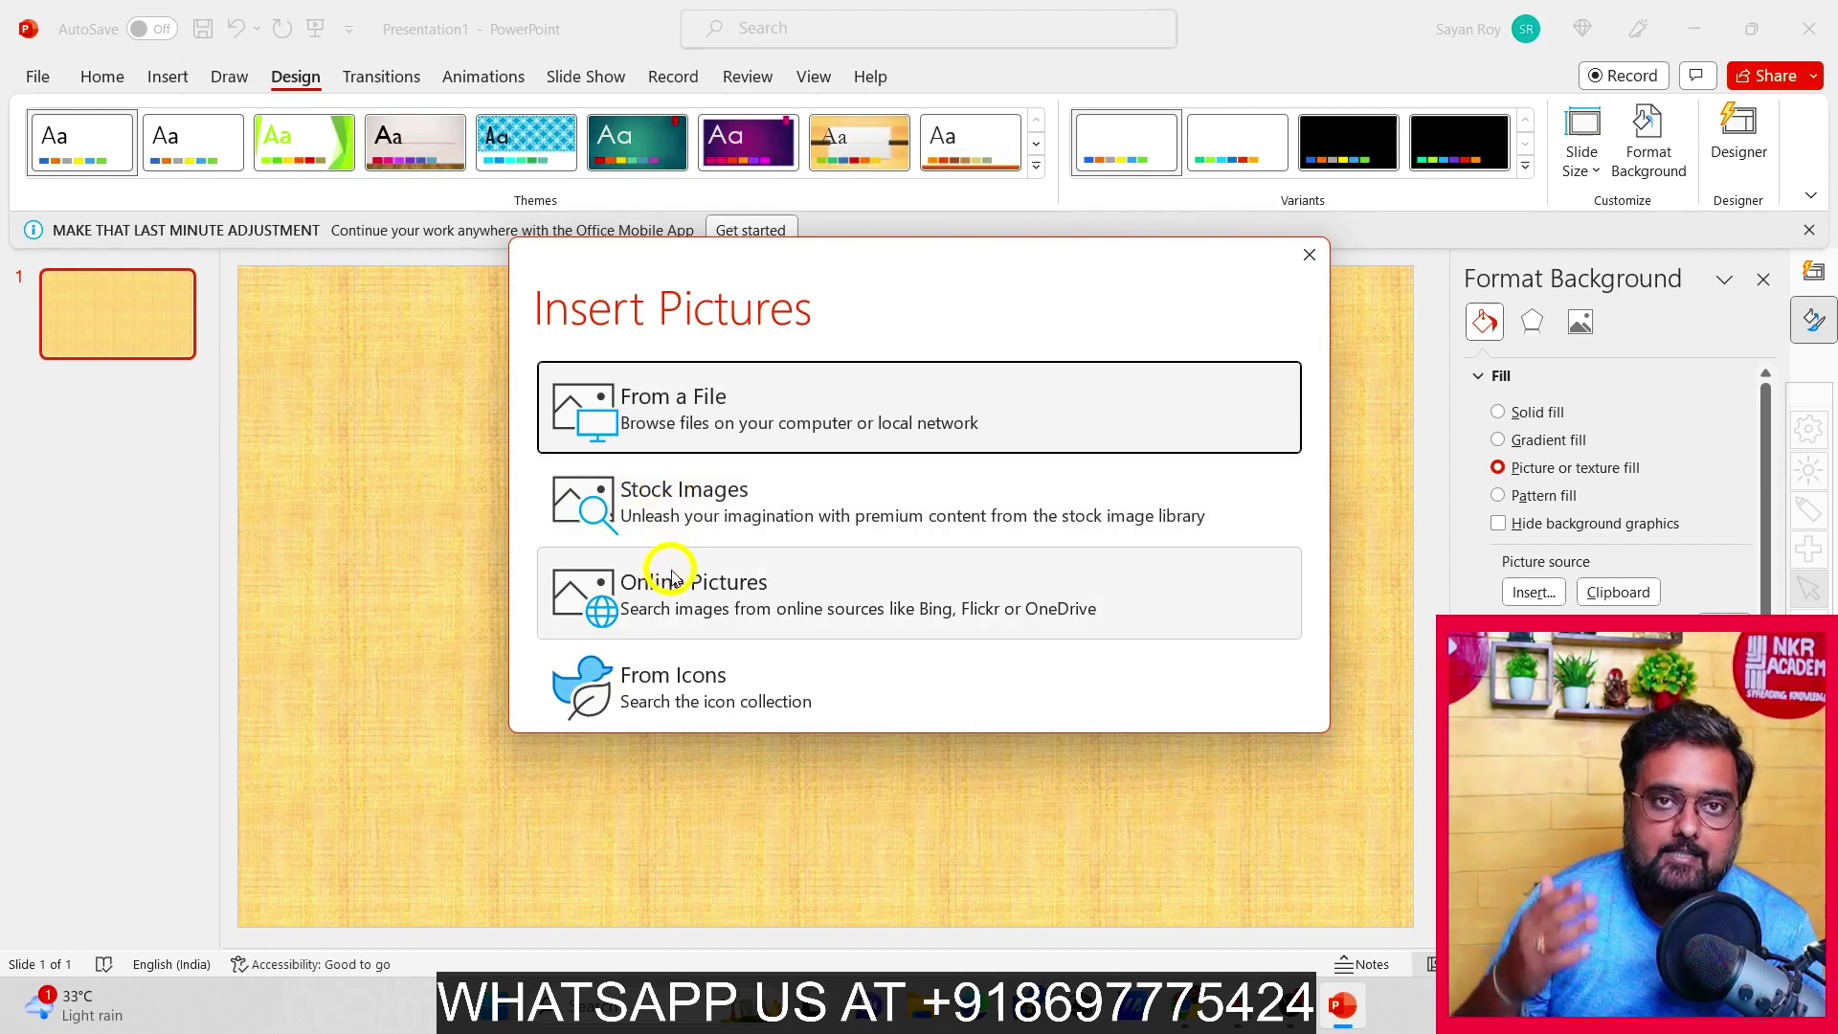
pyautogui.click(739, 407)
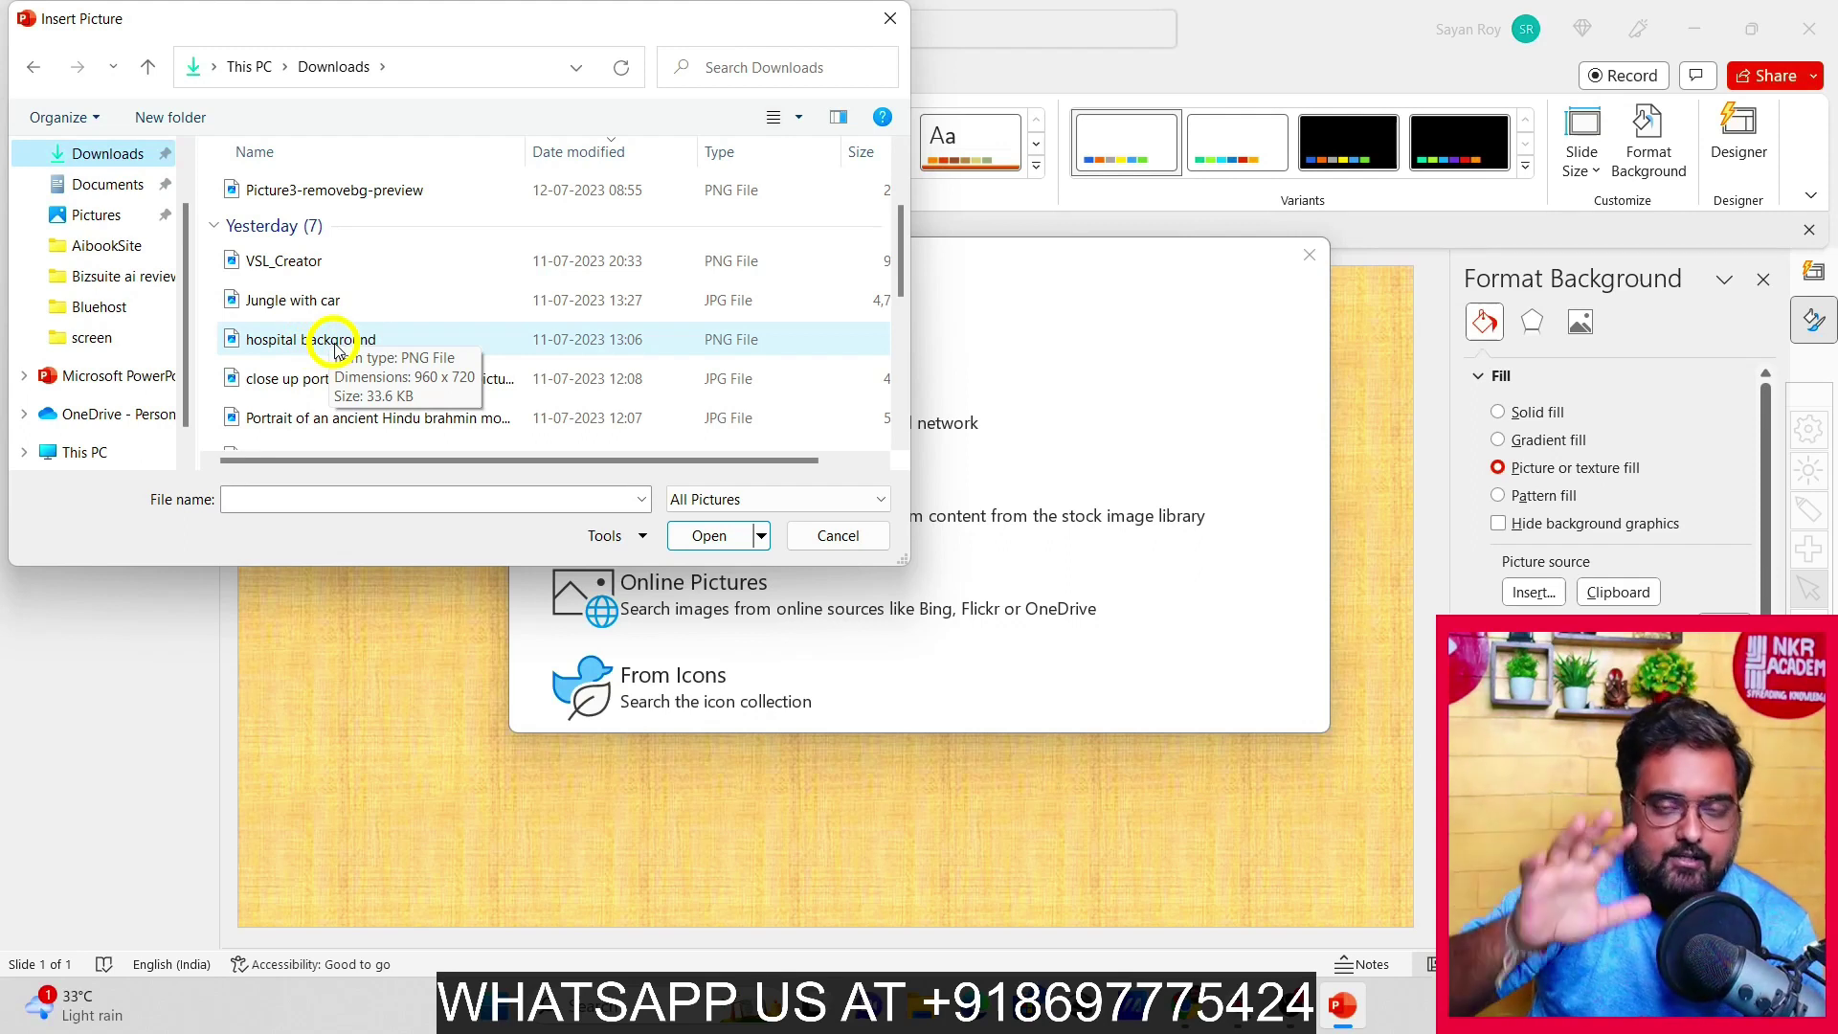
pyautogui.click(348, 305)
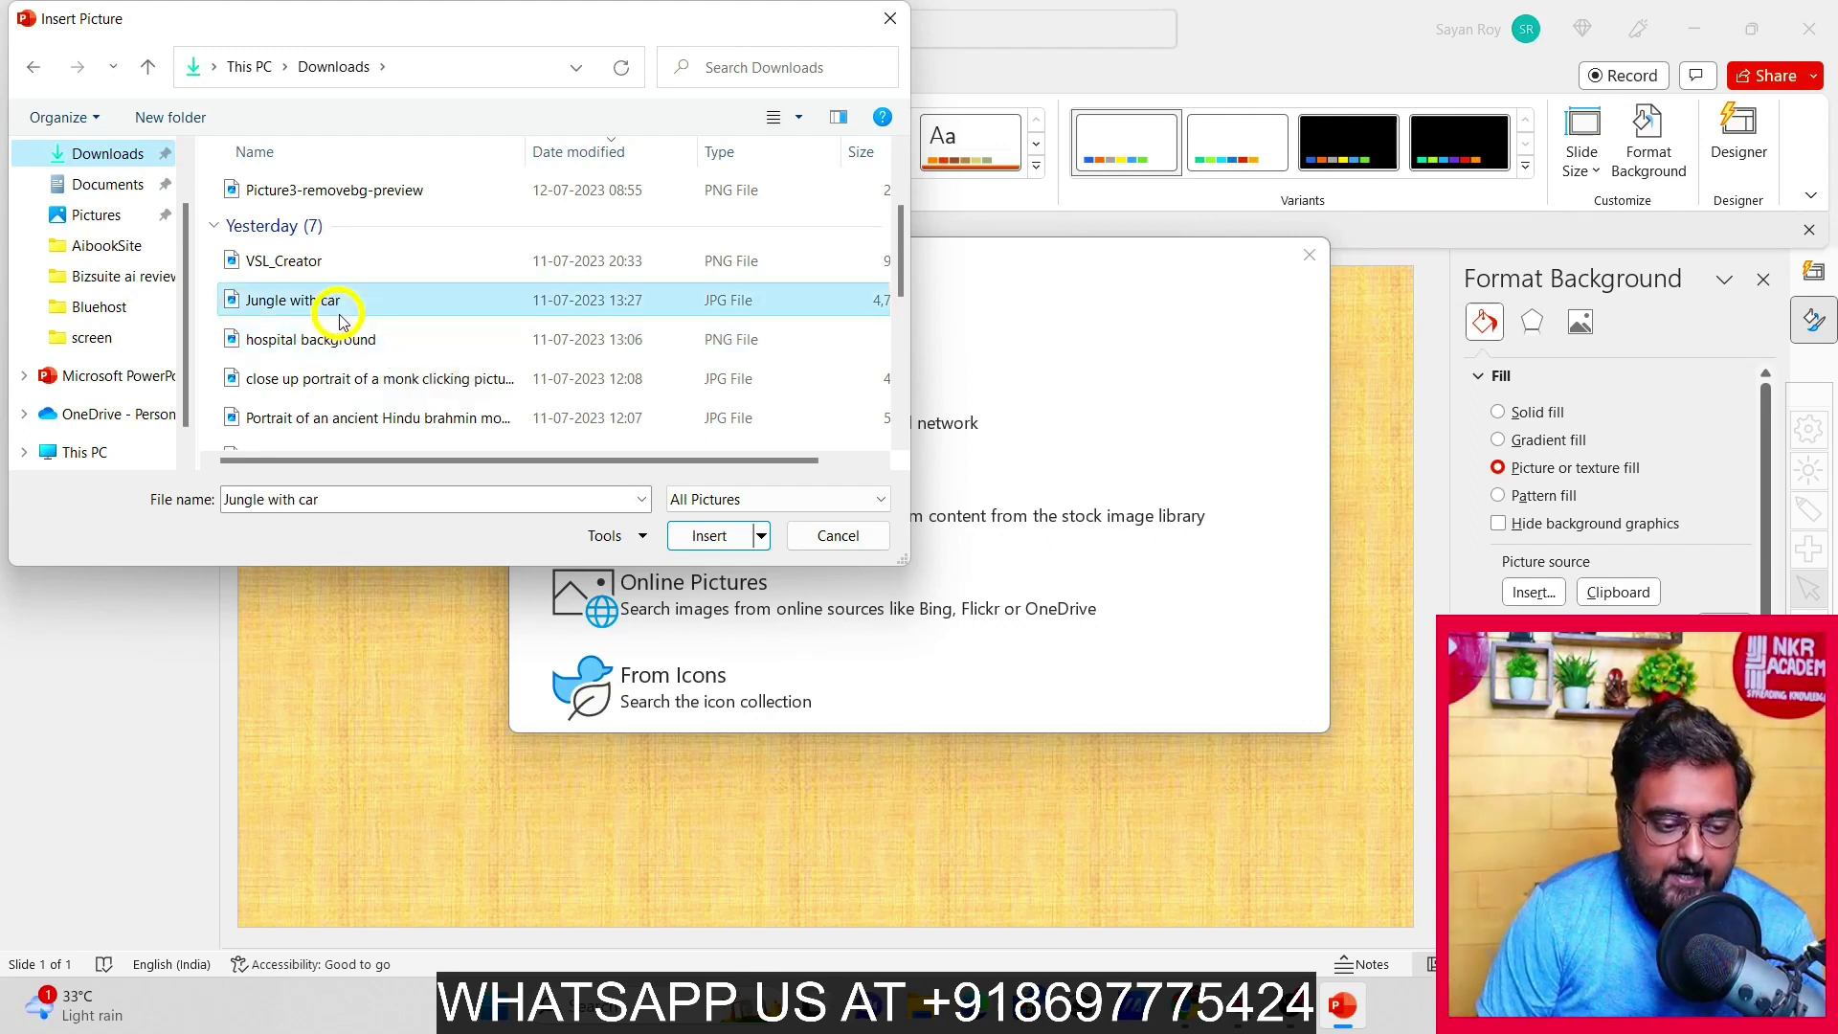
pyautogui.click(714, 536)
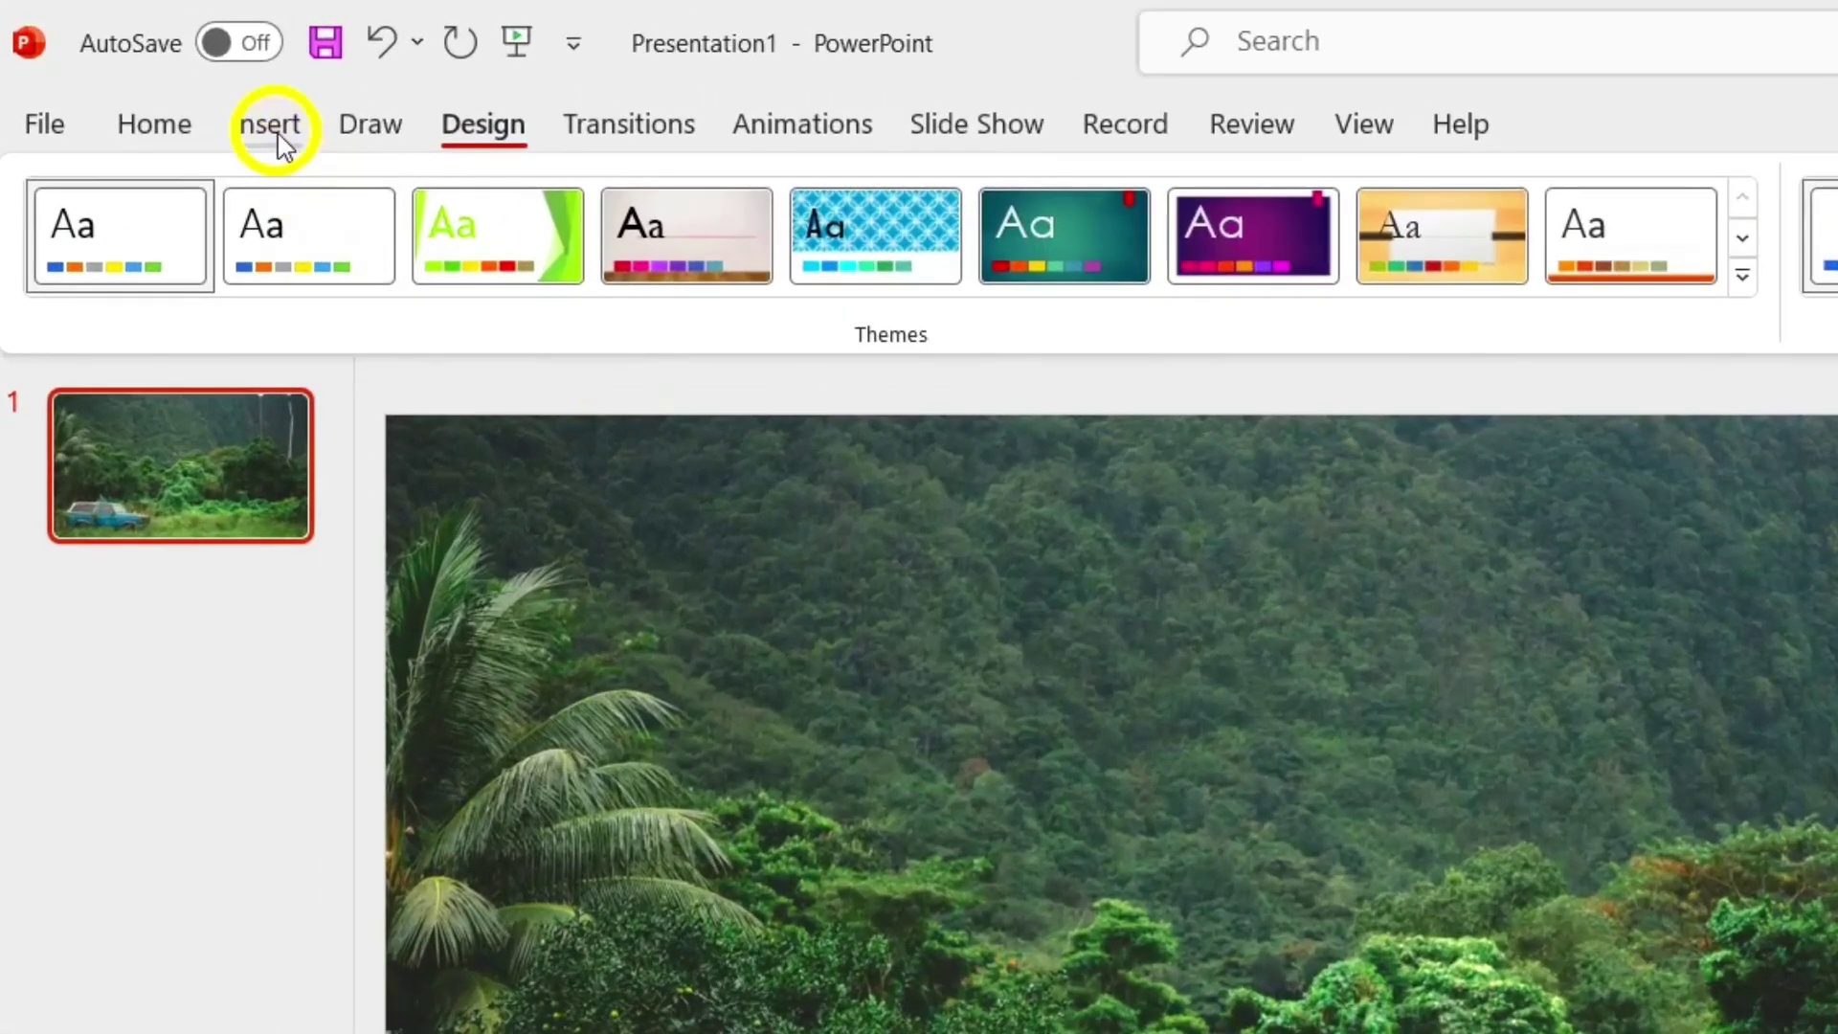
# Insert the green goblin with the horned helmet from the All Animated Models category of the stock 3D models
pyautogui.click(278, 137)
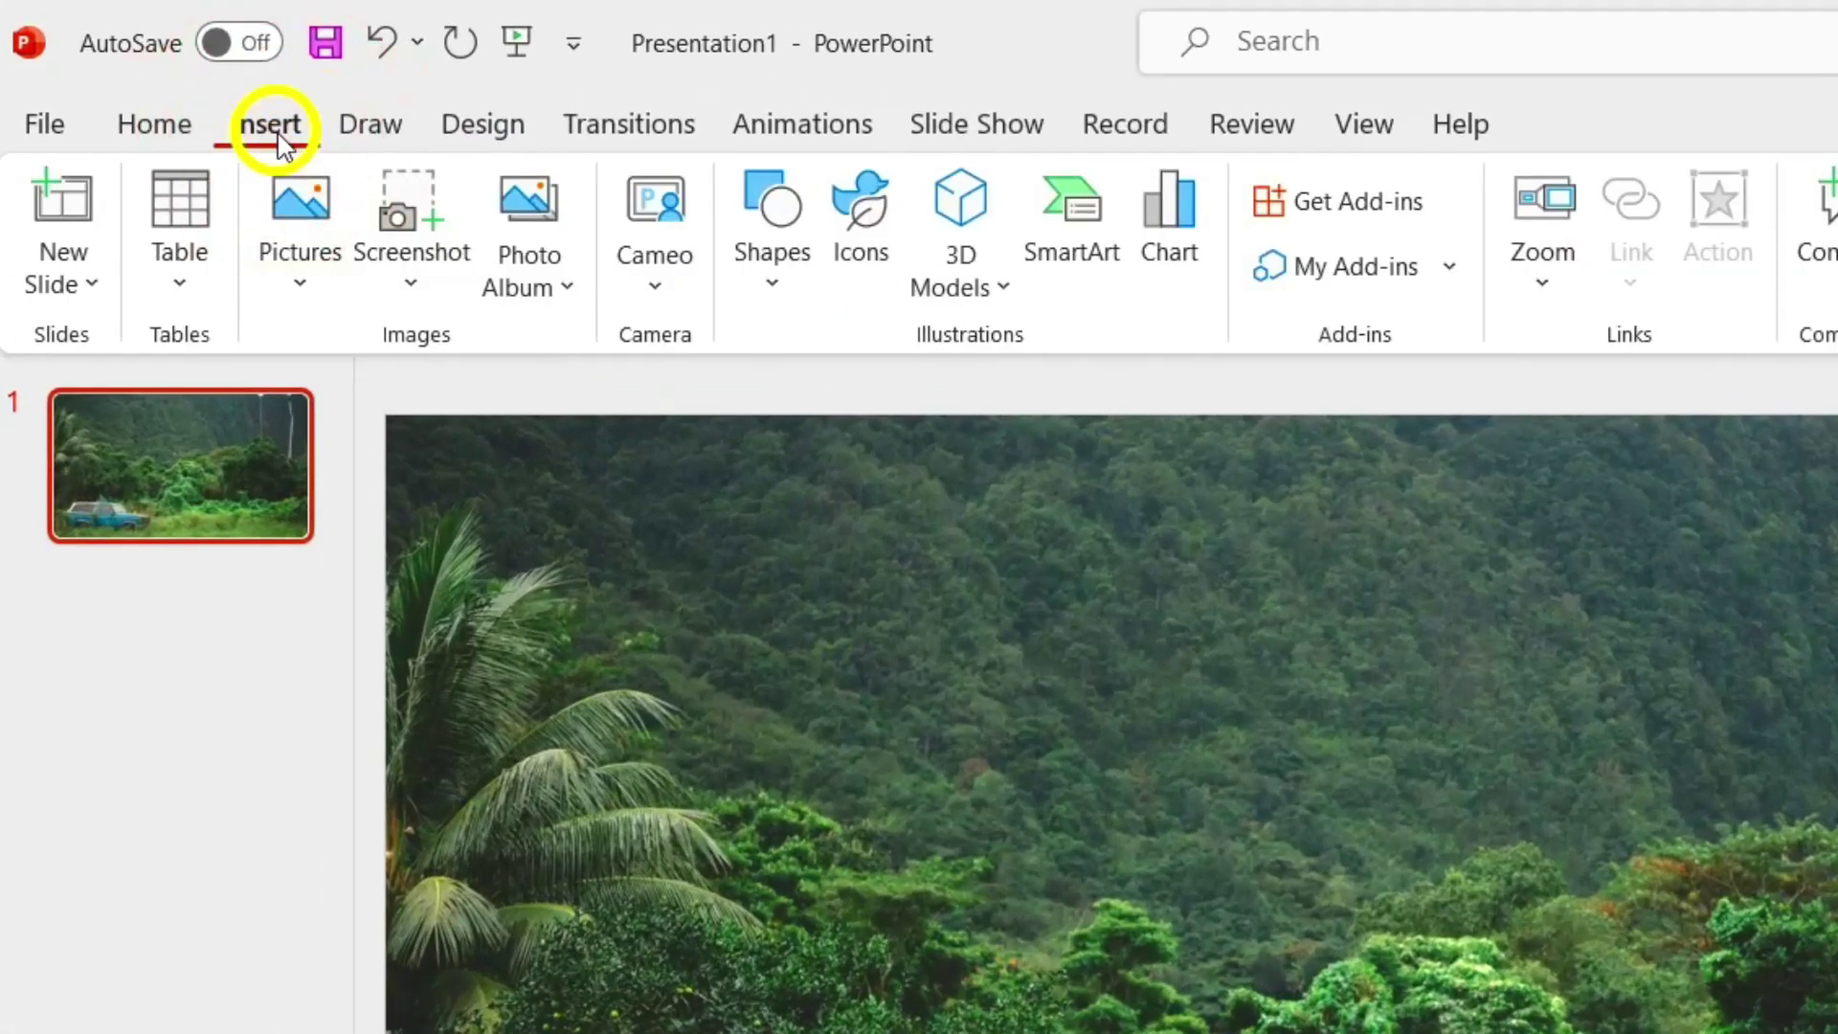
pyautogui.click(994, 295)
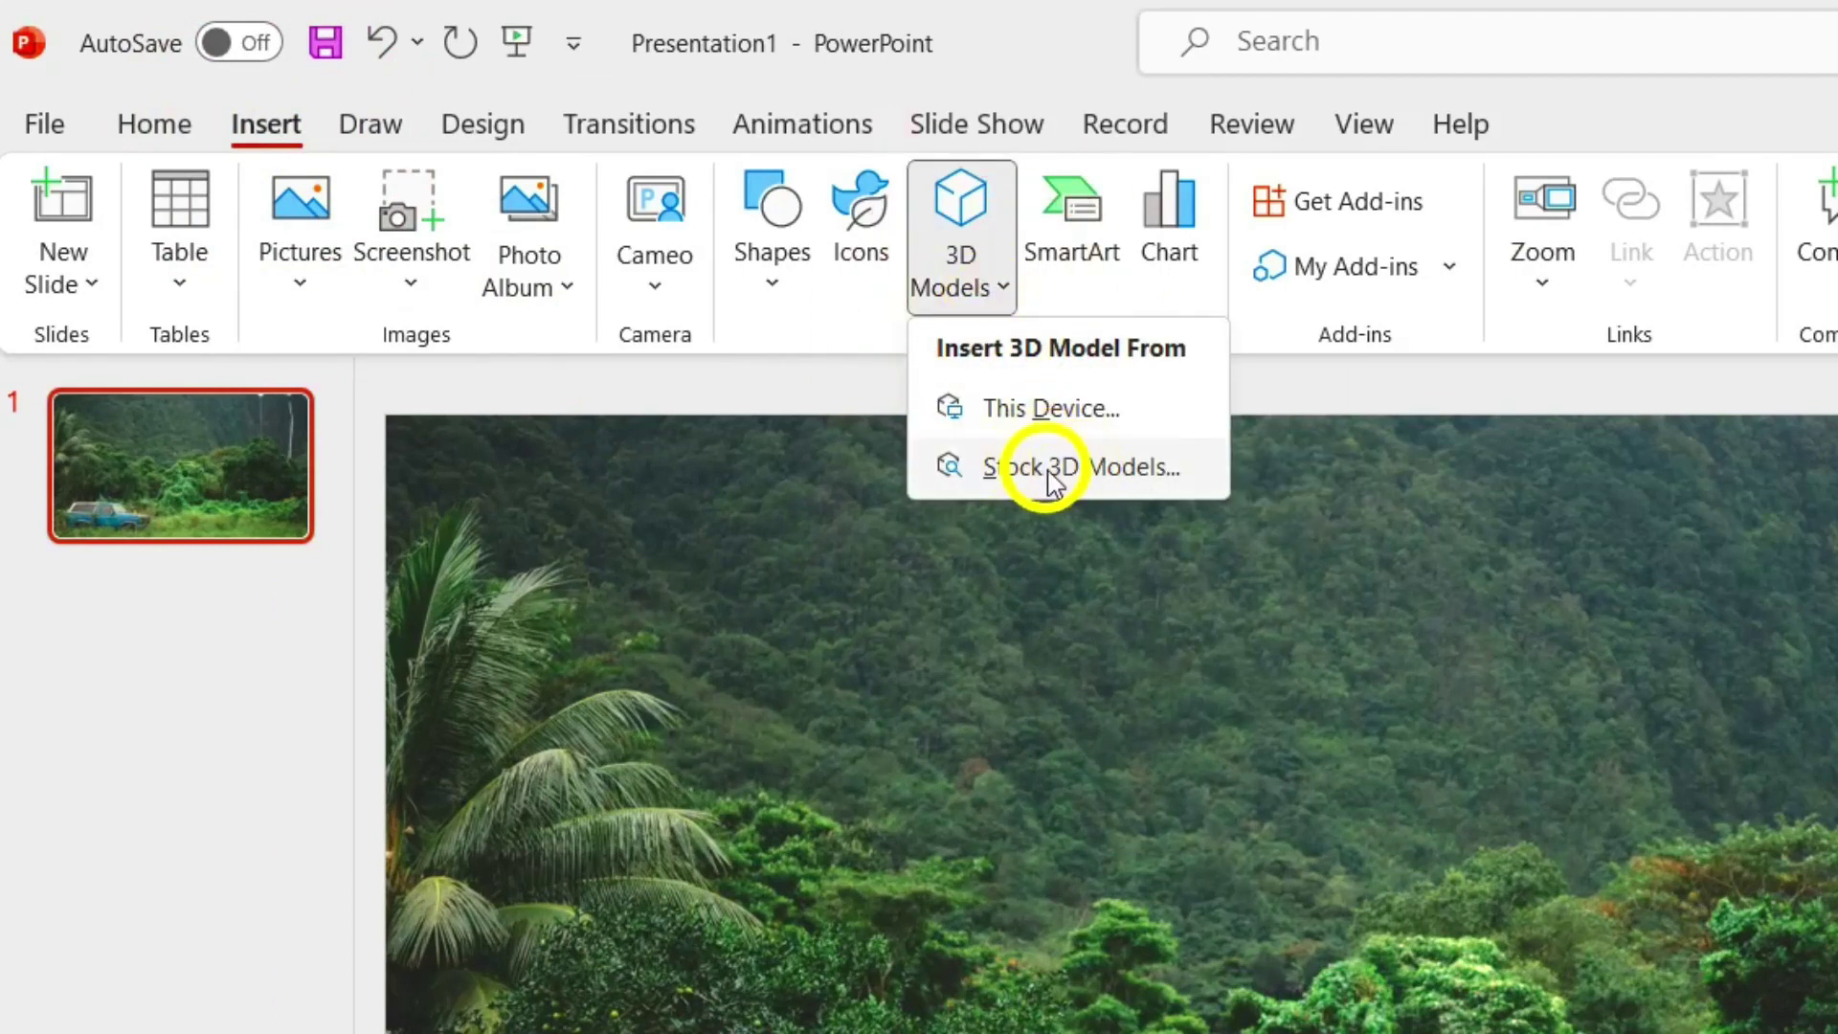
pyautogui.click(1062, 468)
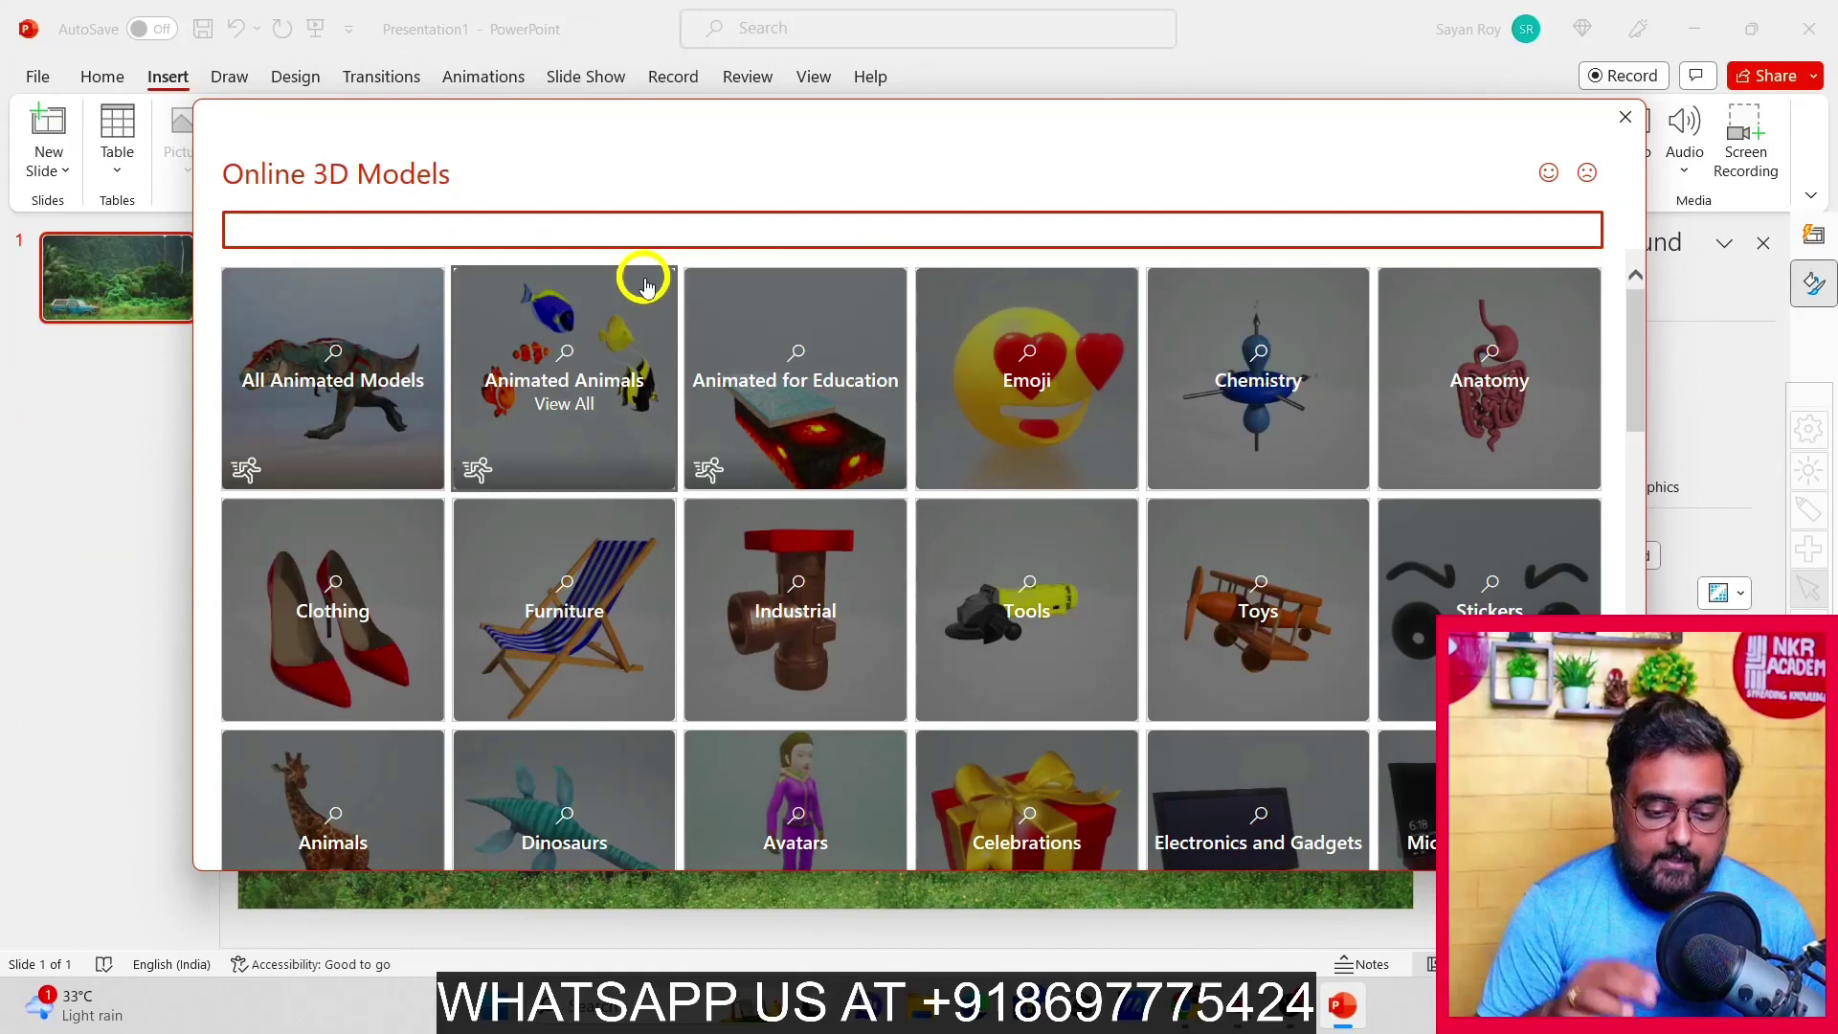
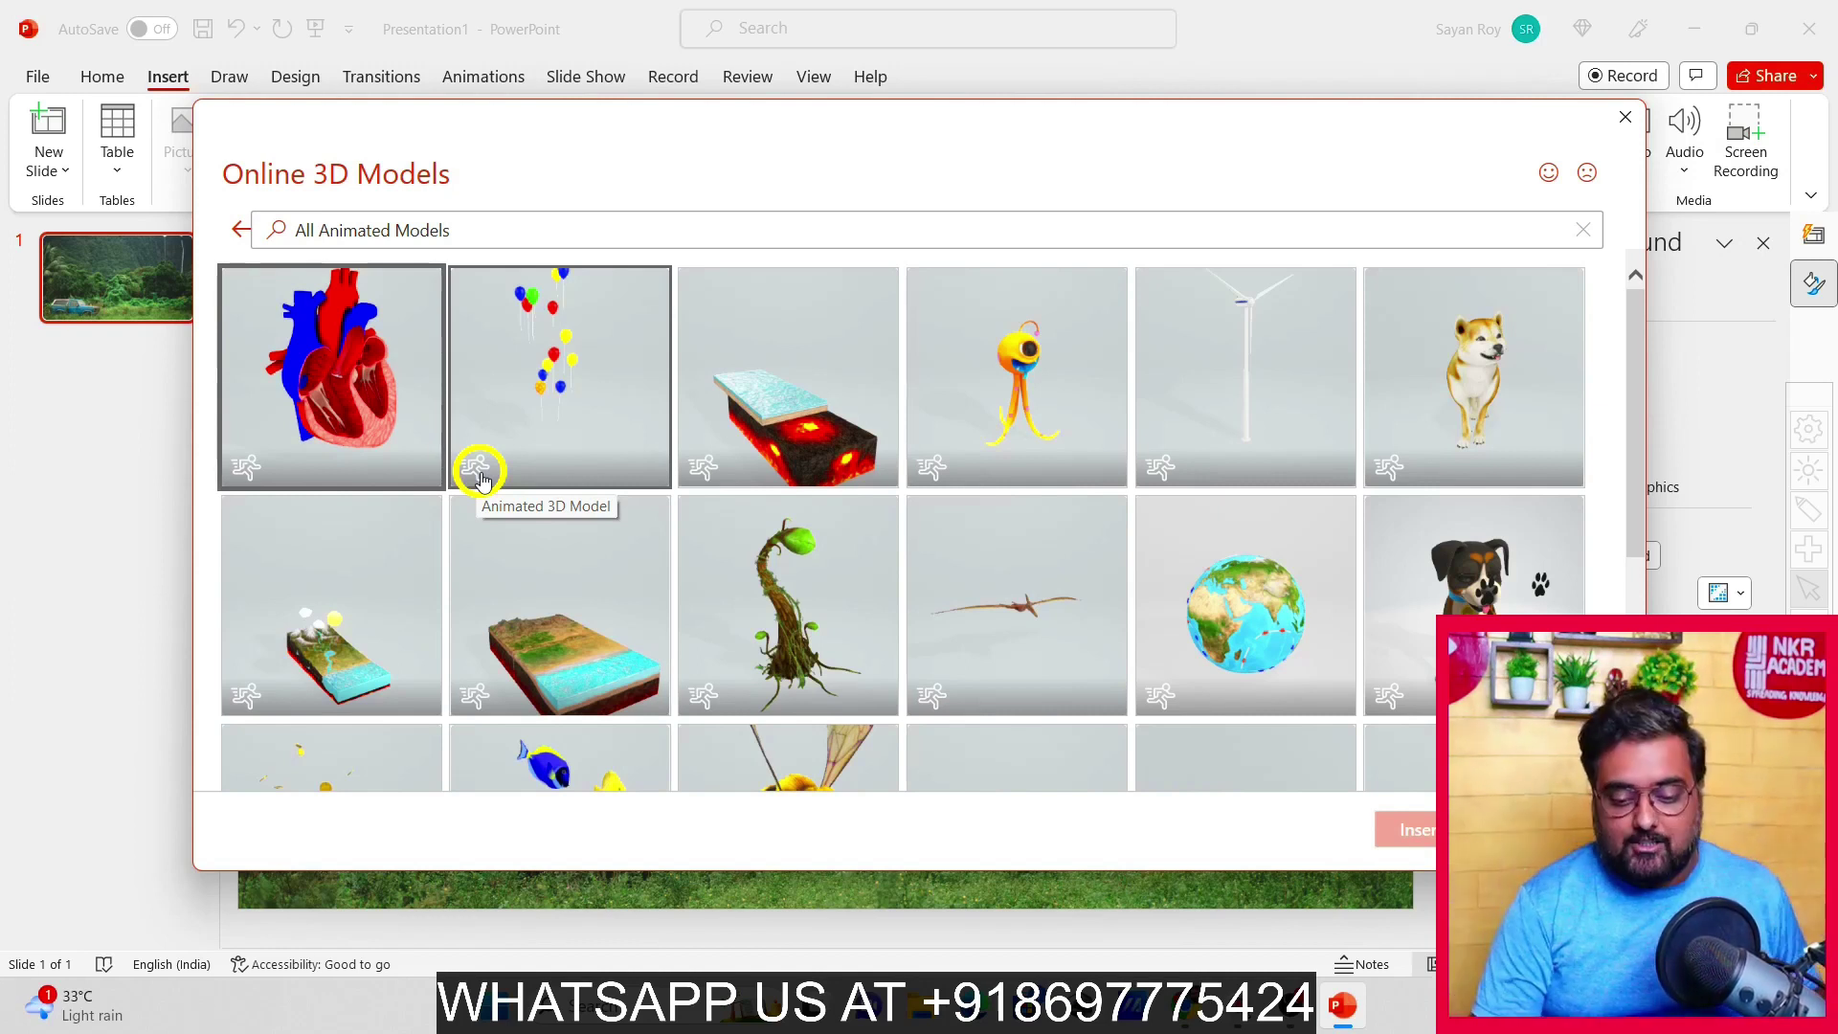
pyautogui.moveTo(1635, 402); pyautogui.dragTo(1639, 689)
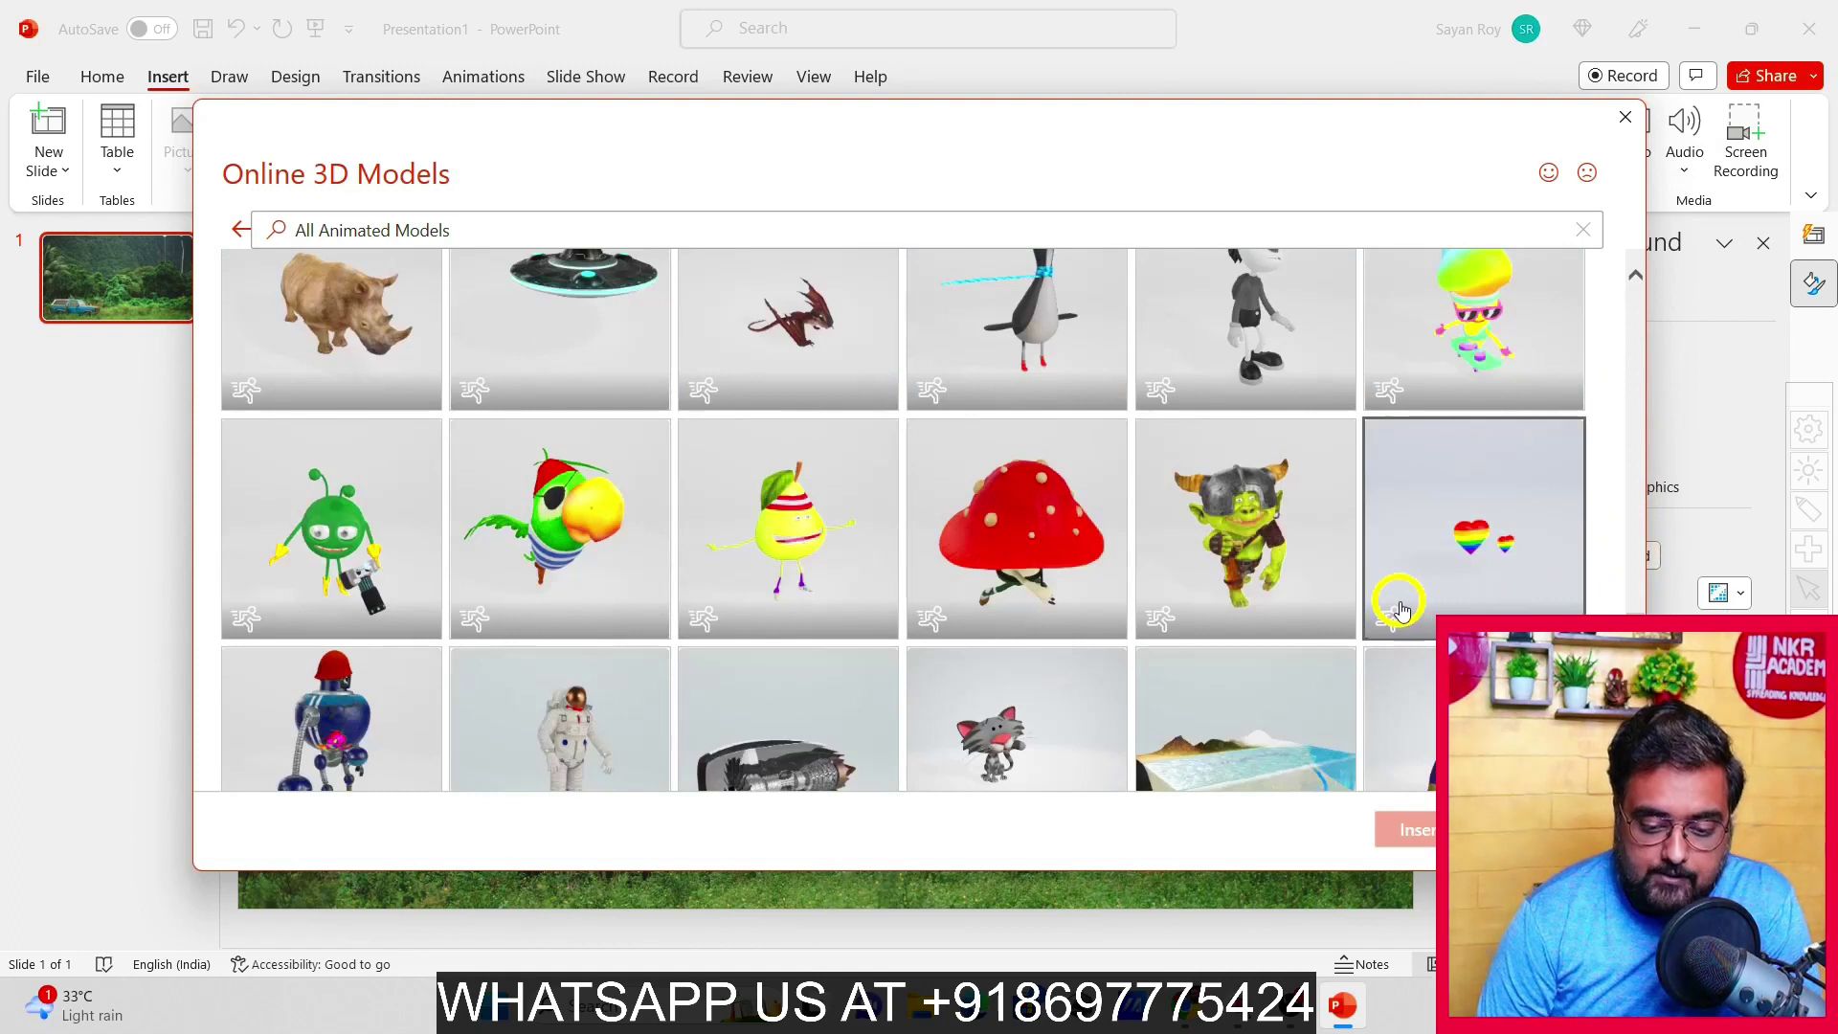
pyautogui.click(1250, 542)
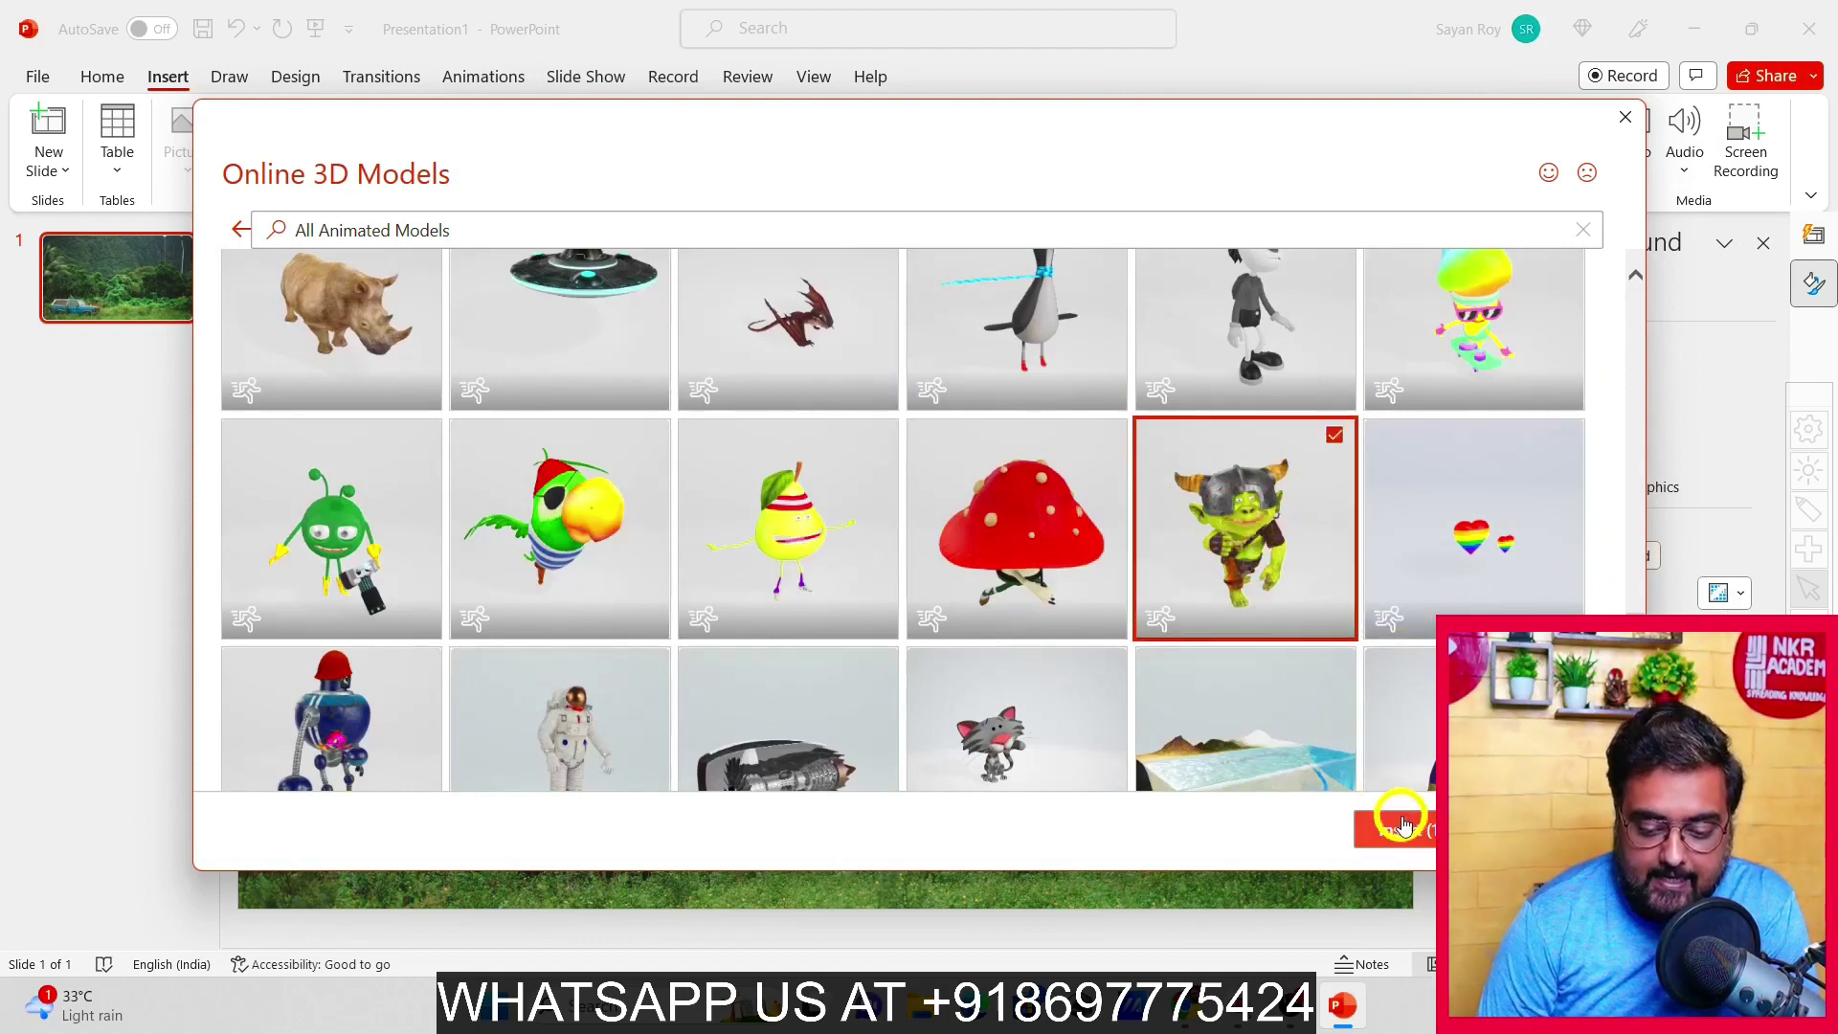
pyautogui.click(1404, 829)
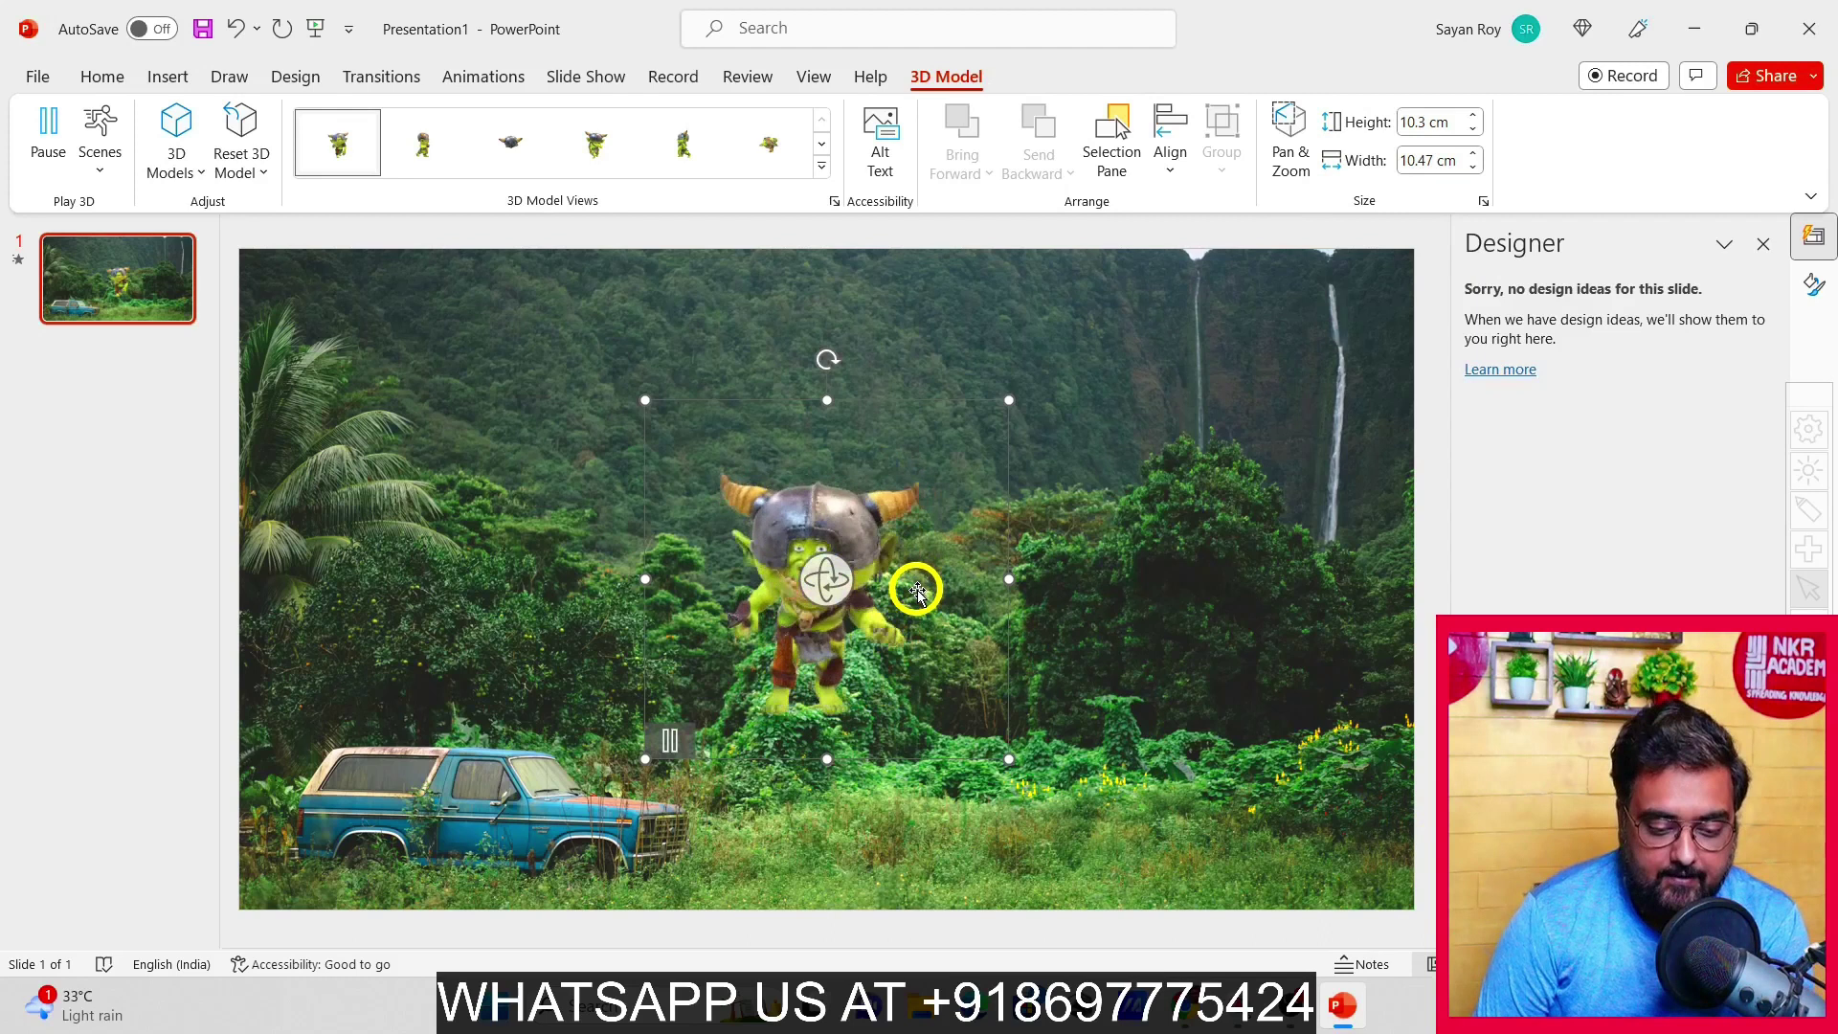
# Move the goblin model down onto the grass beside the blue car and shrink it to about 9.82 cm high by 9.51 cm wide
pyautogui.click(917, 590)
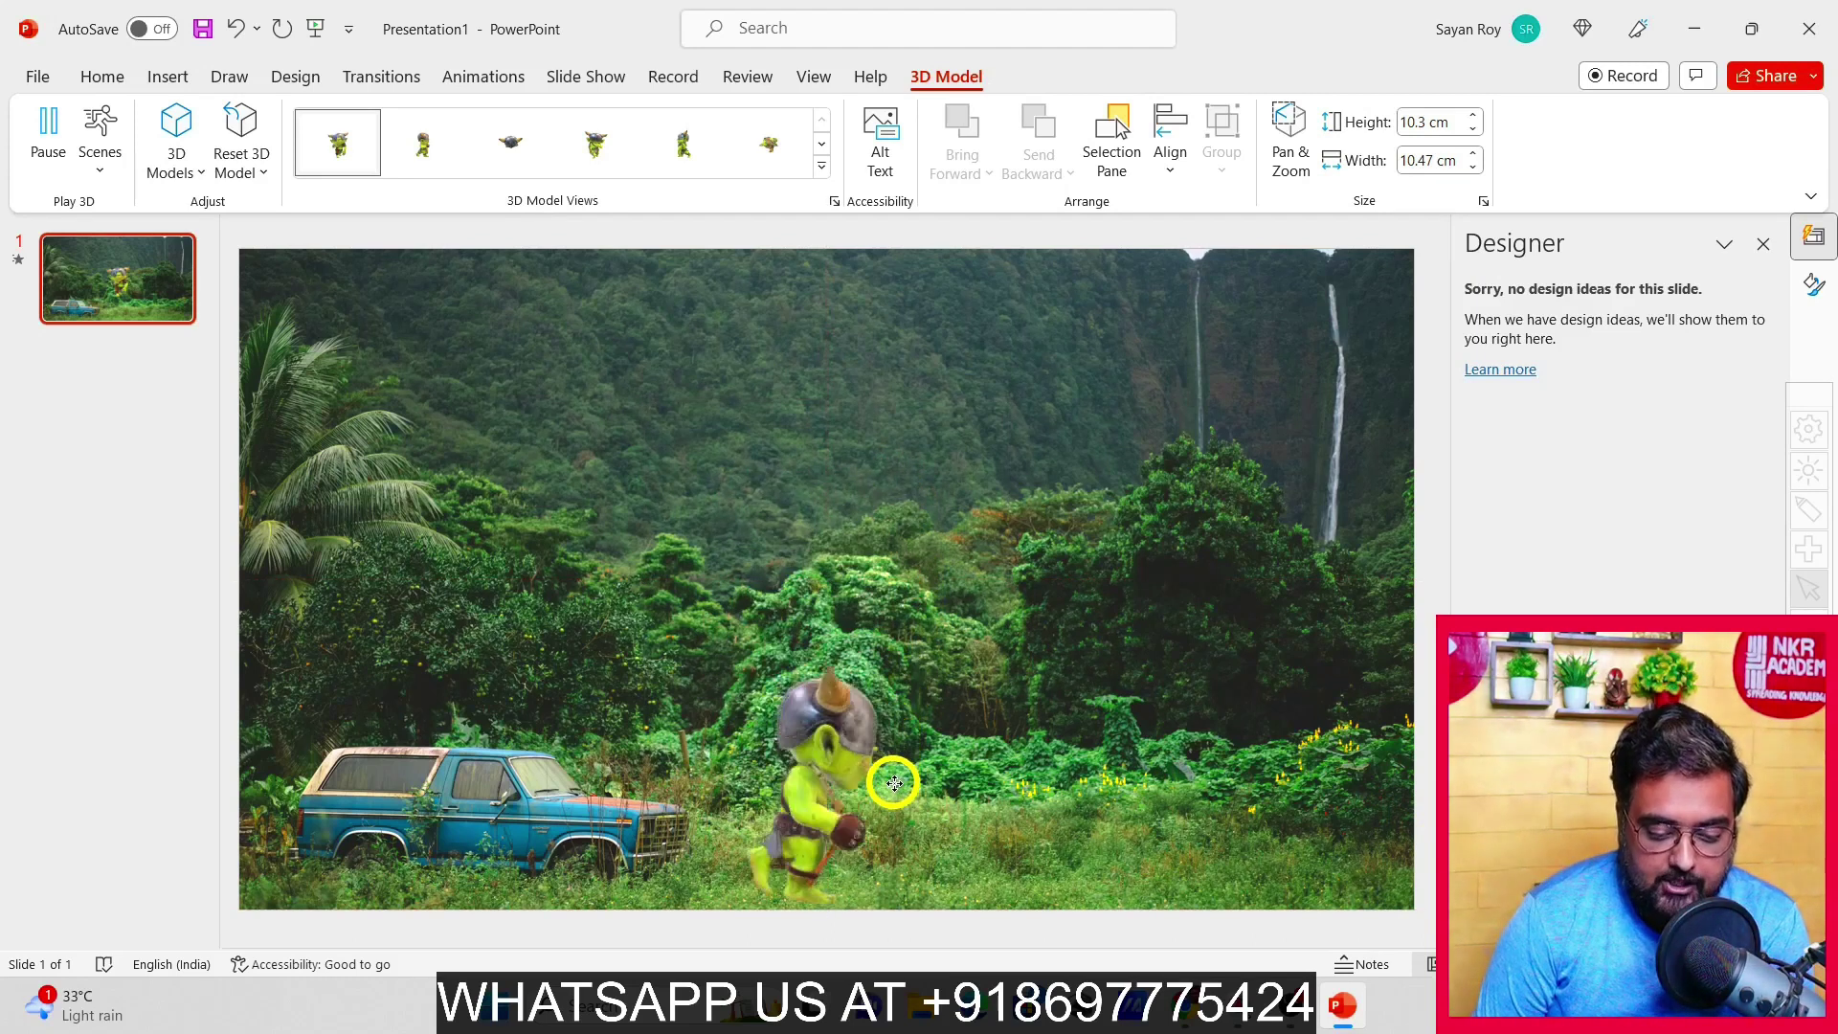
pyautogui.click(891, 780)
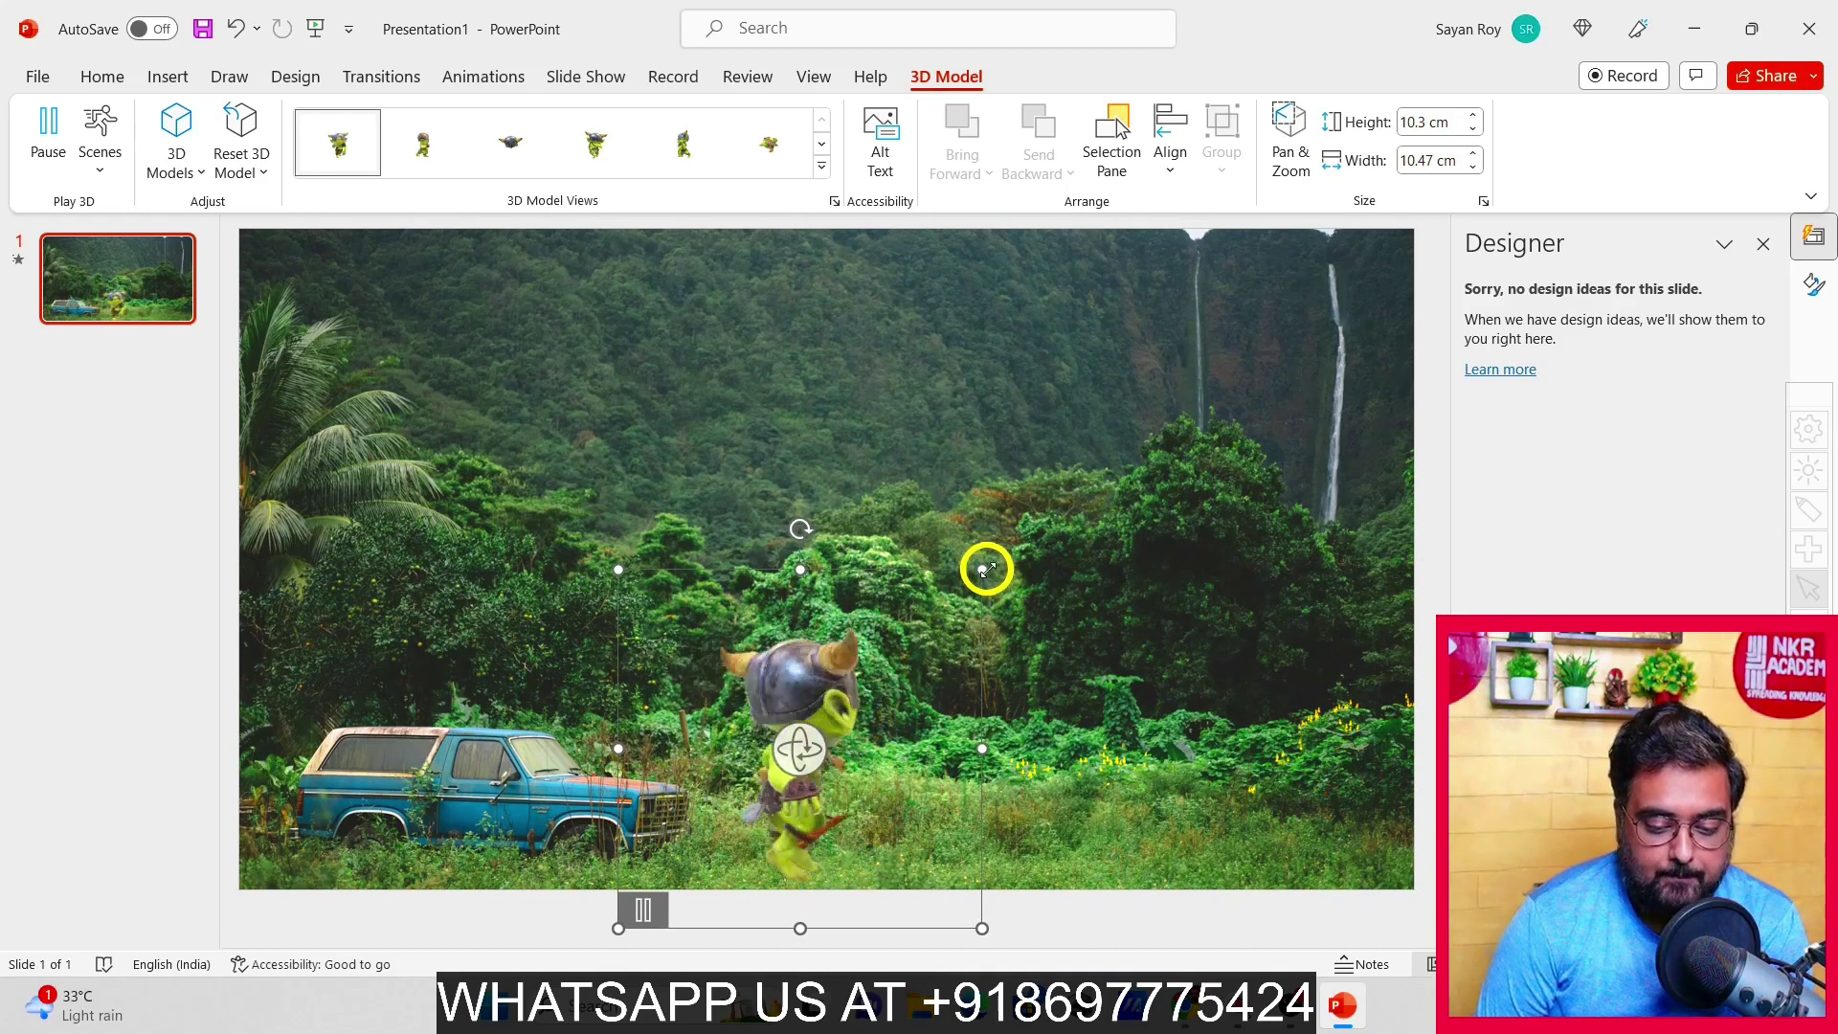
pyautogui.moveTo(983, 568); pyautogui.dragTo(948, 592)
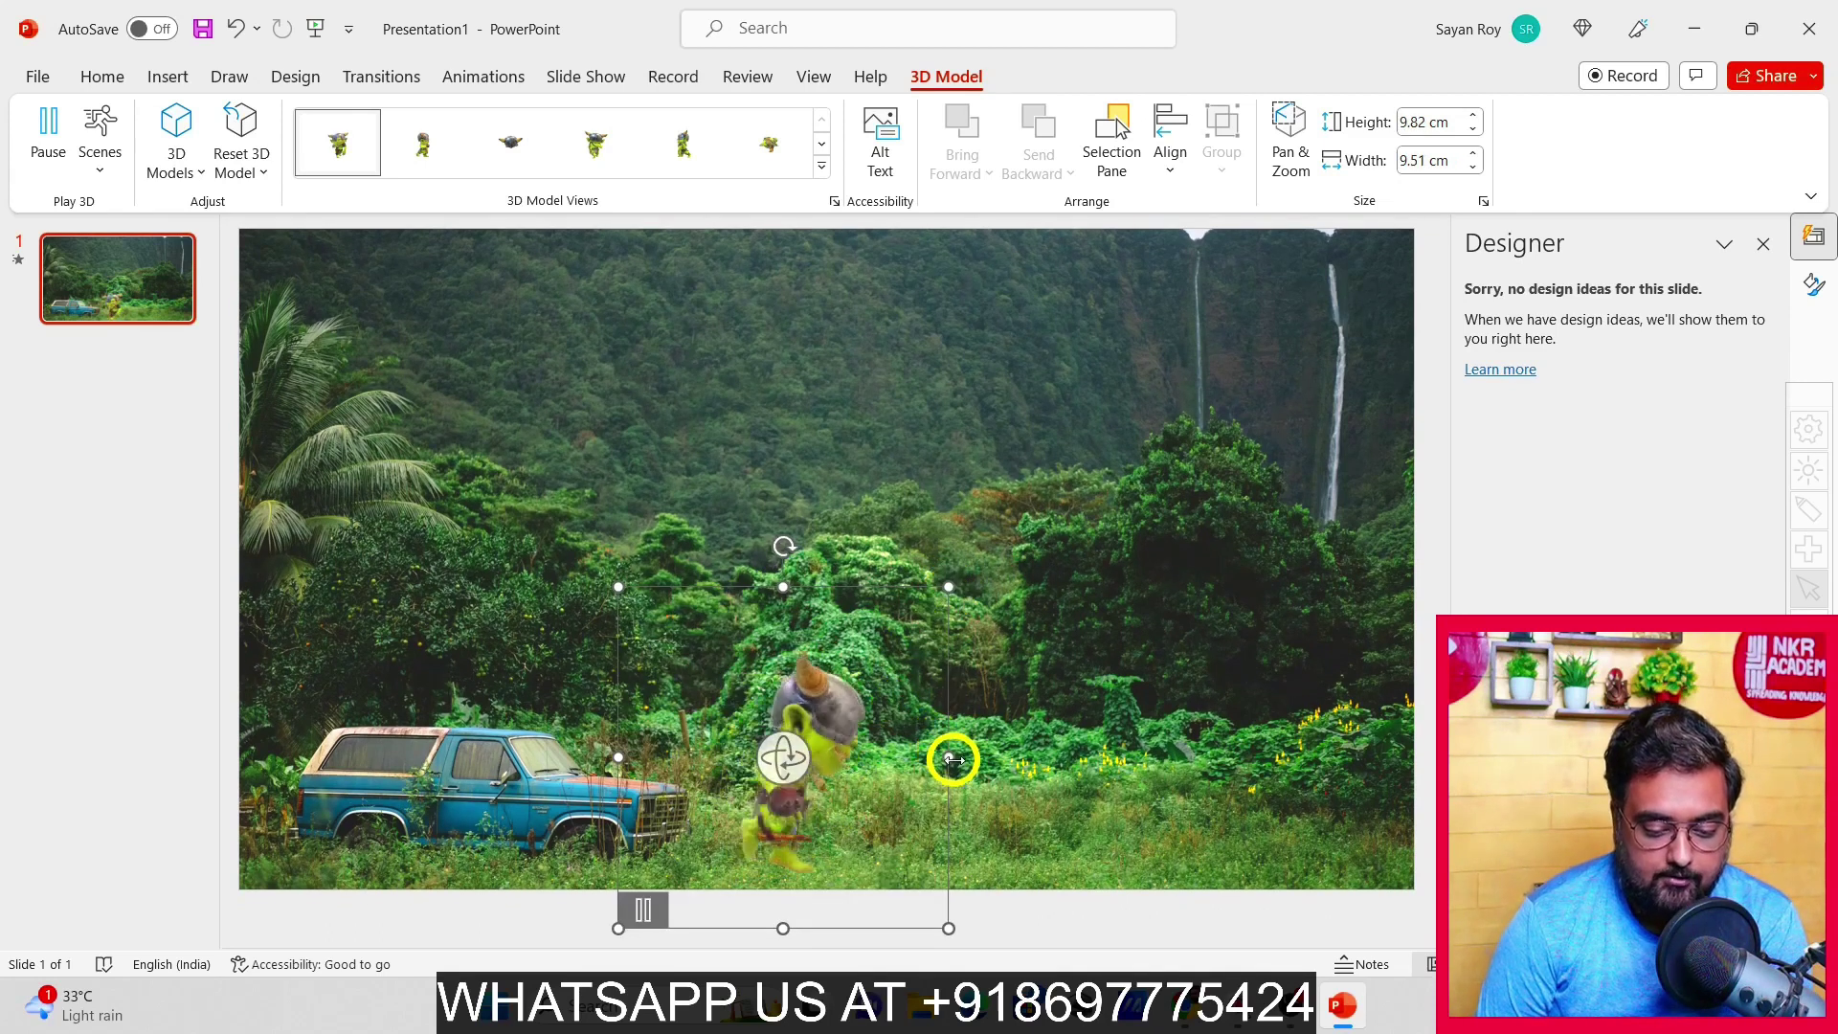
# Narrow the goblin model's frame to about 7.82 cm wide beside the blue car
pyautogui.moveTo(952, 760); pyautogui.dragTo(890, 763)
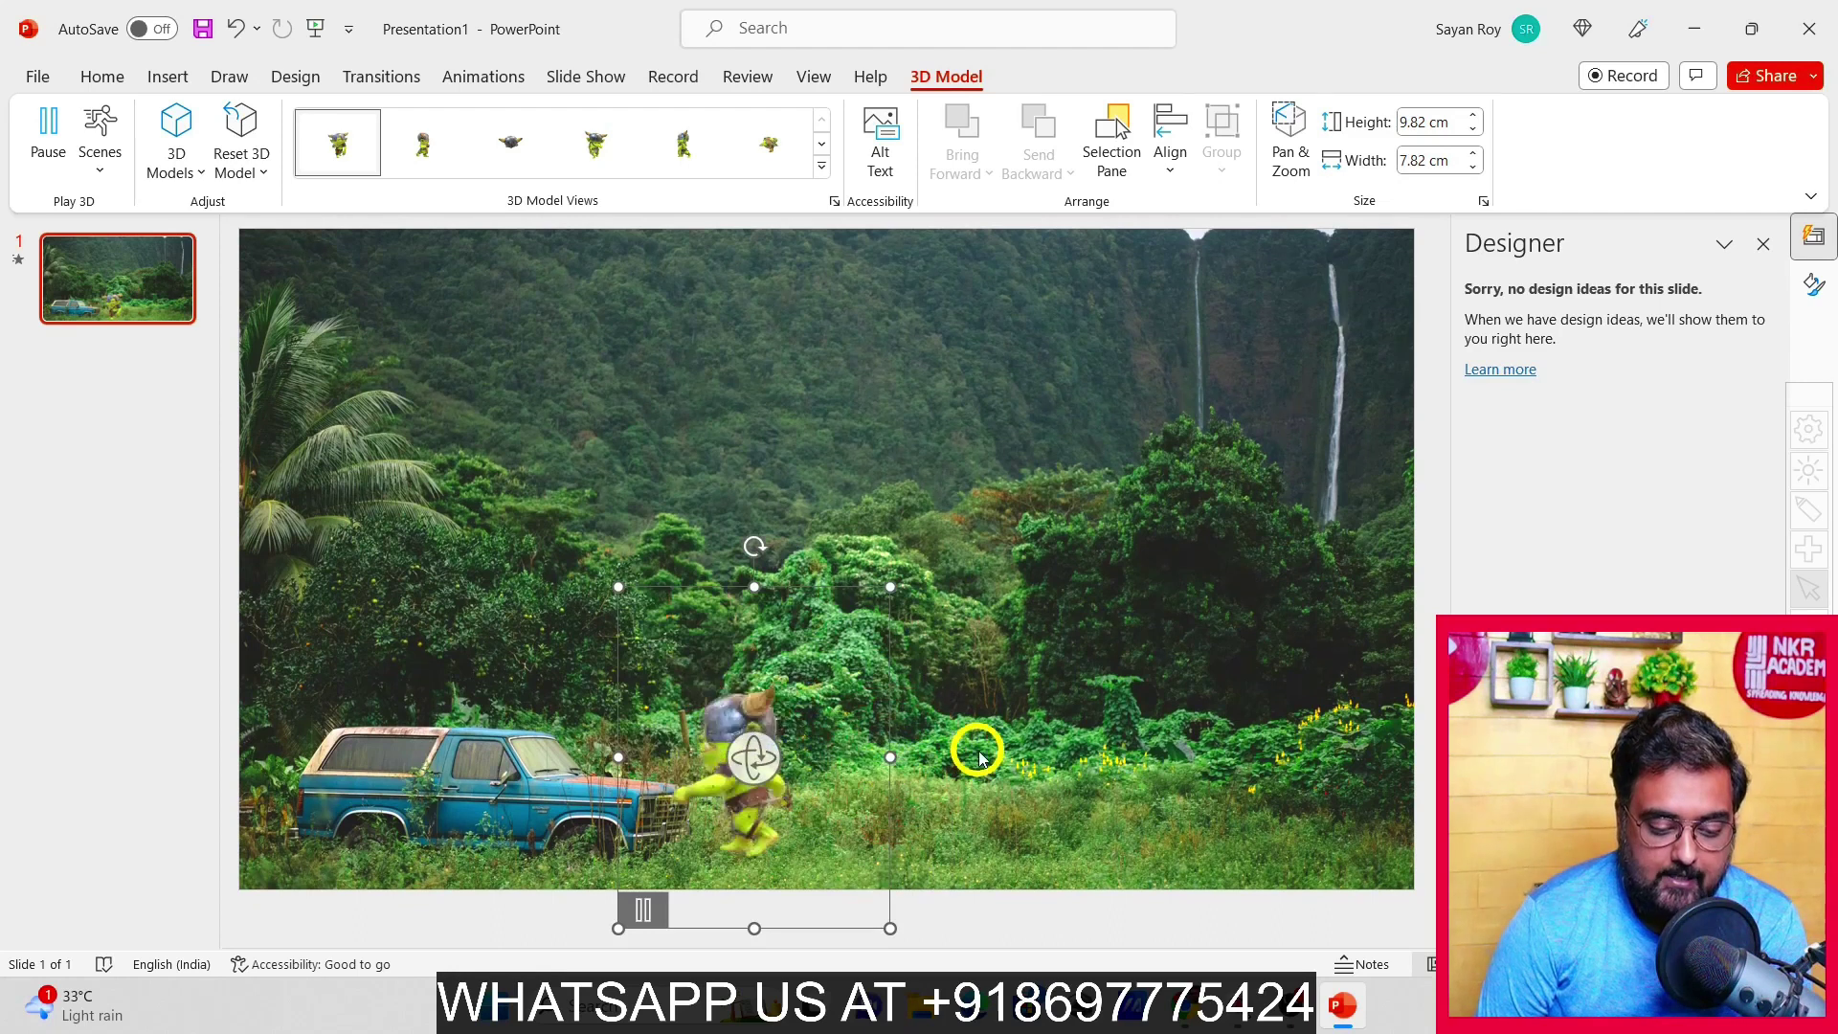
pyautogui.click(845, 764)
pyautogui.click(810, 790)
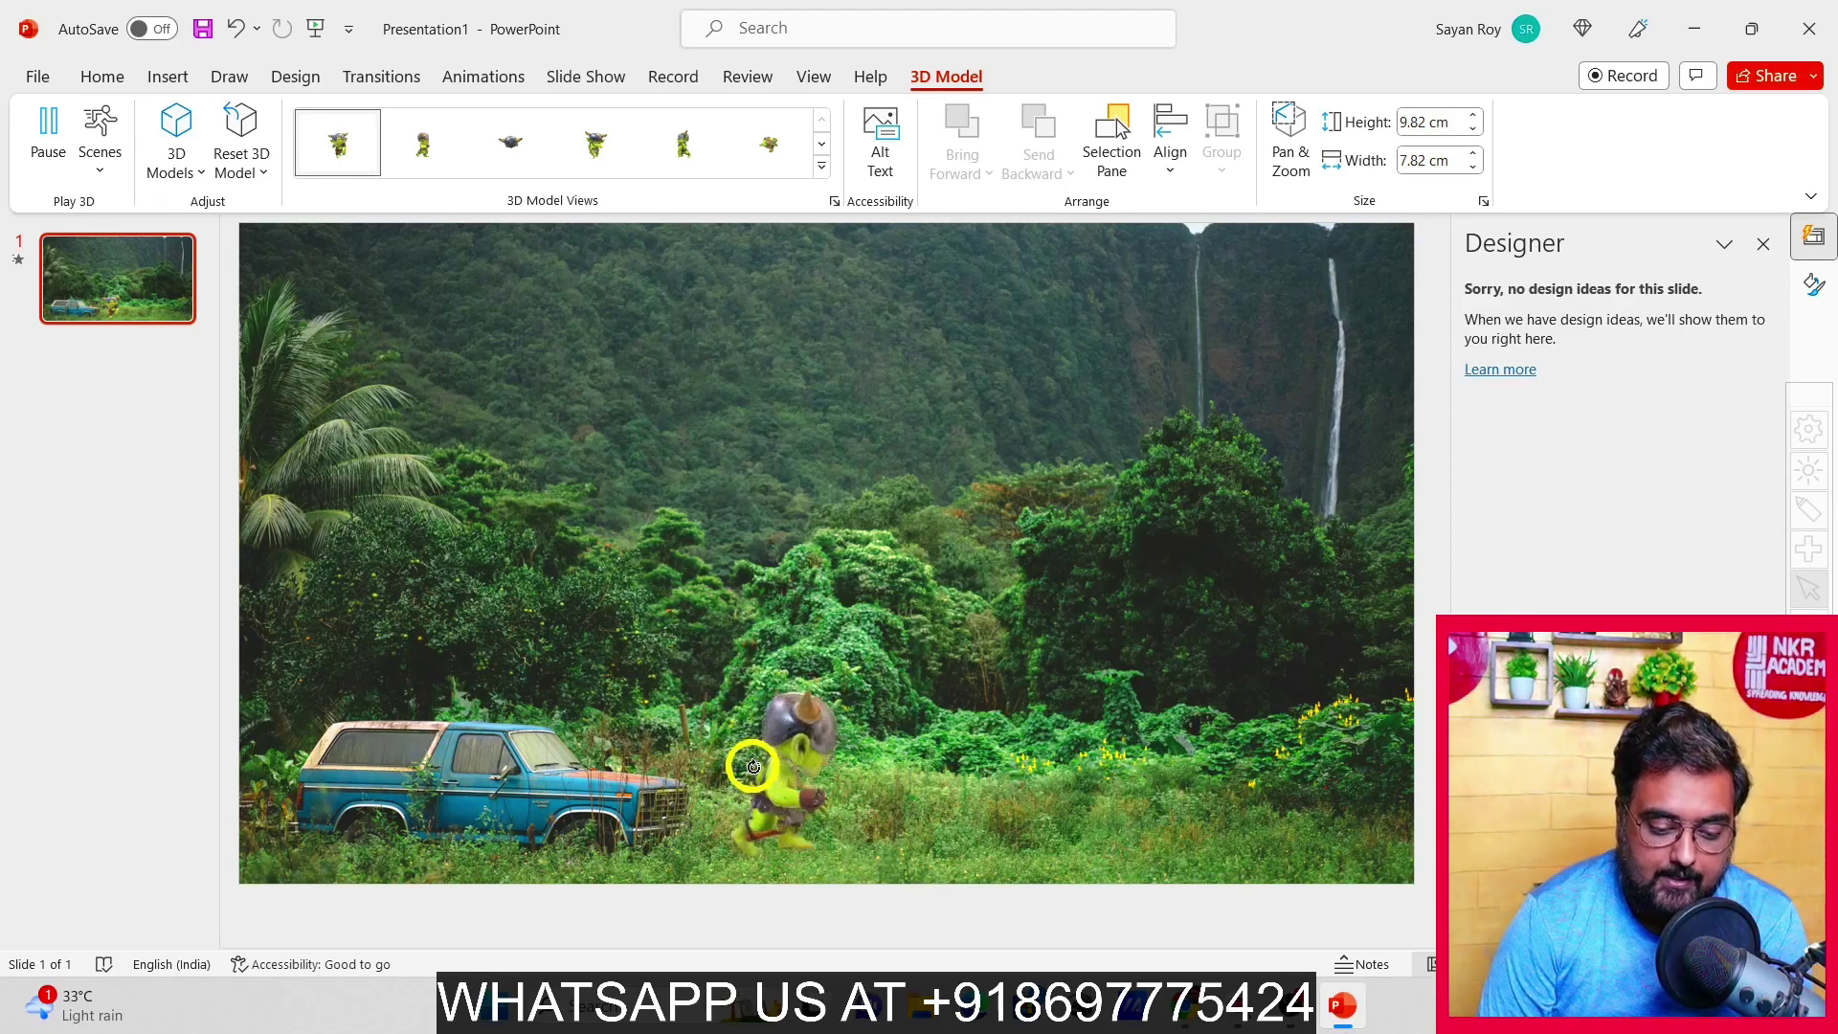
pyautogui.doubleClick(735, 768)
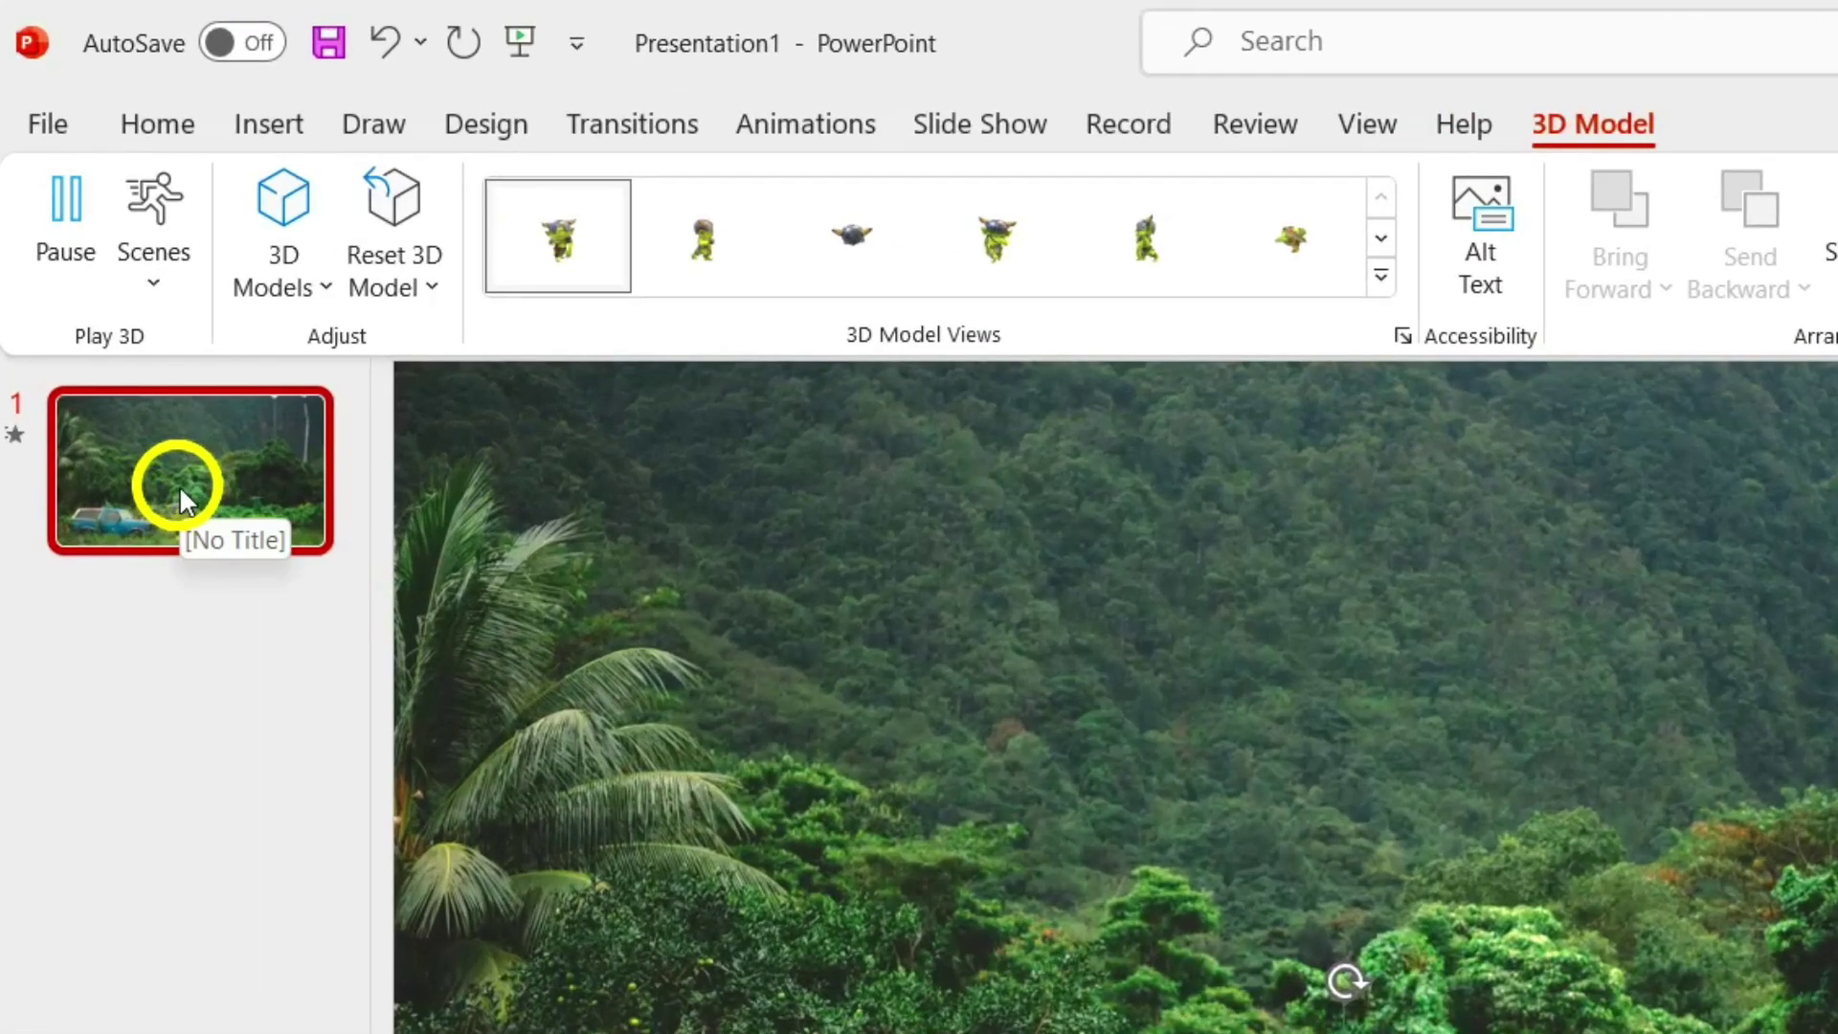
# Duplicate the goblin slide and insert the striped T-rex dinosaur from the All Animated Models category on the copy
pyautogui.rightClick(179, 486)
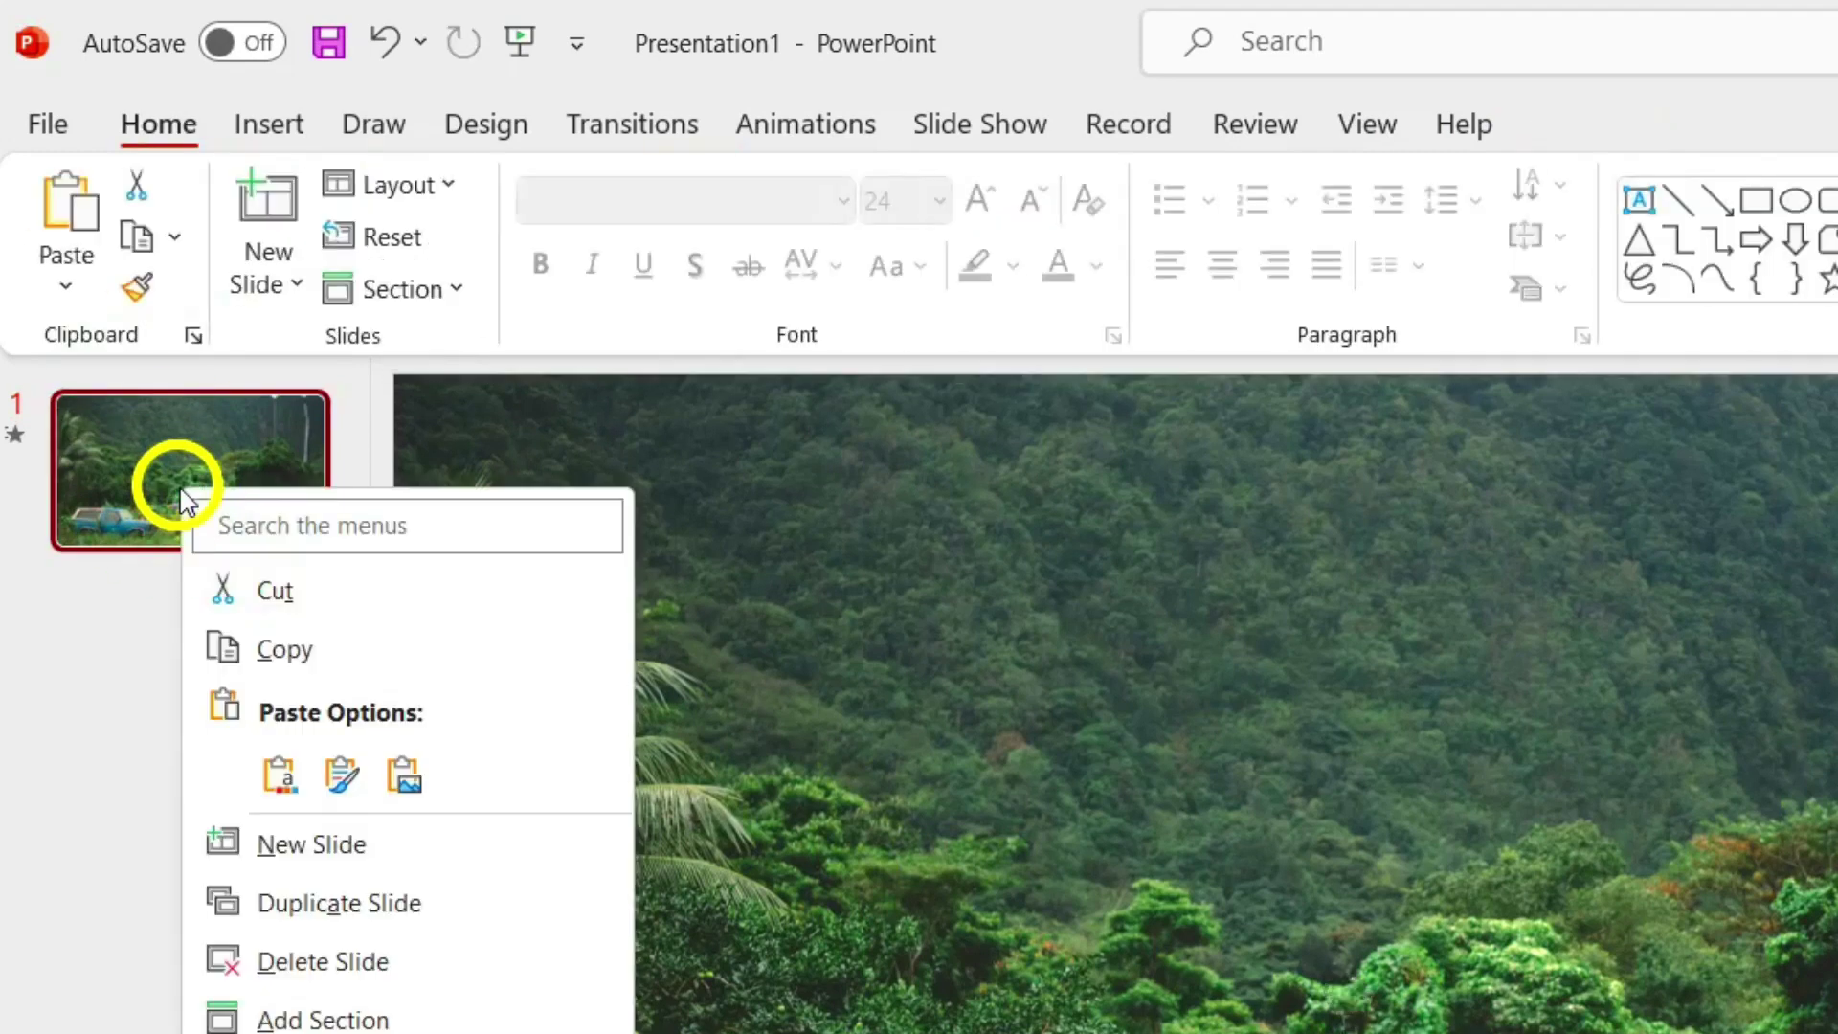
pyautogui.click(333, 933)
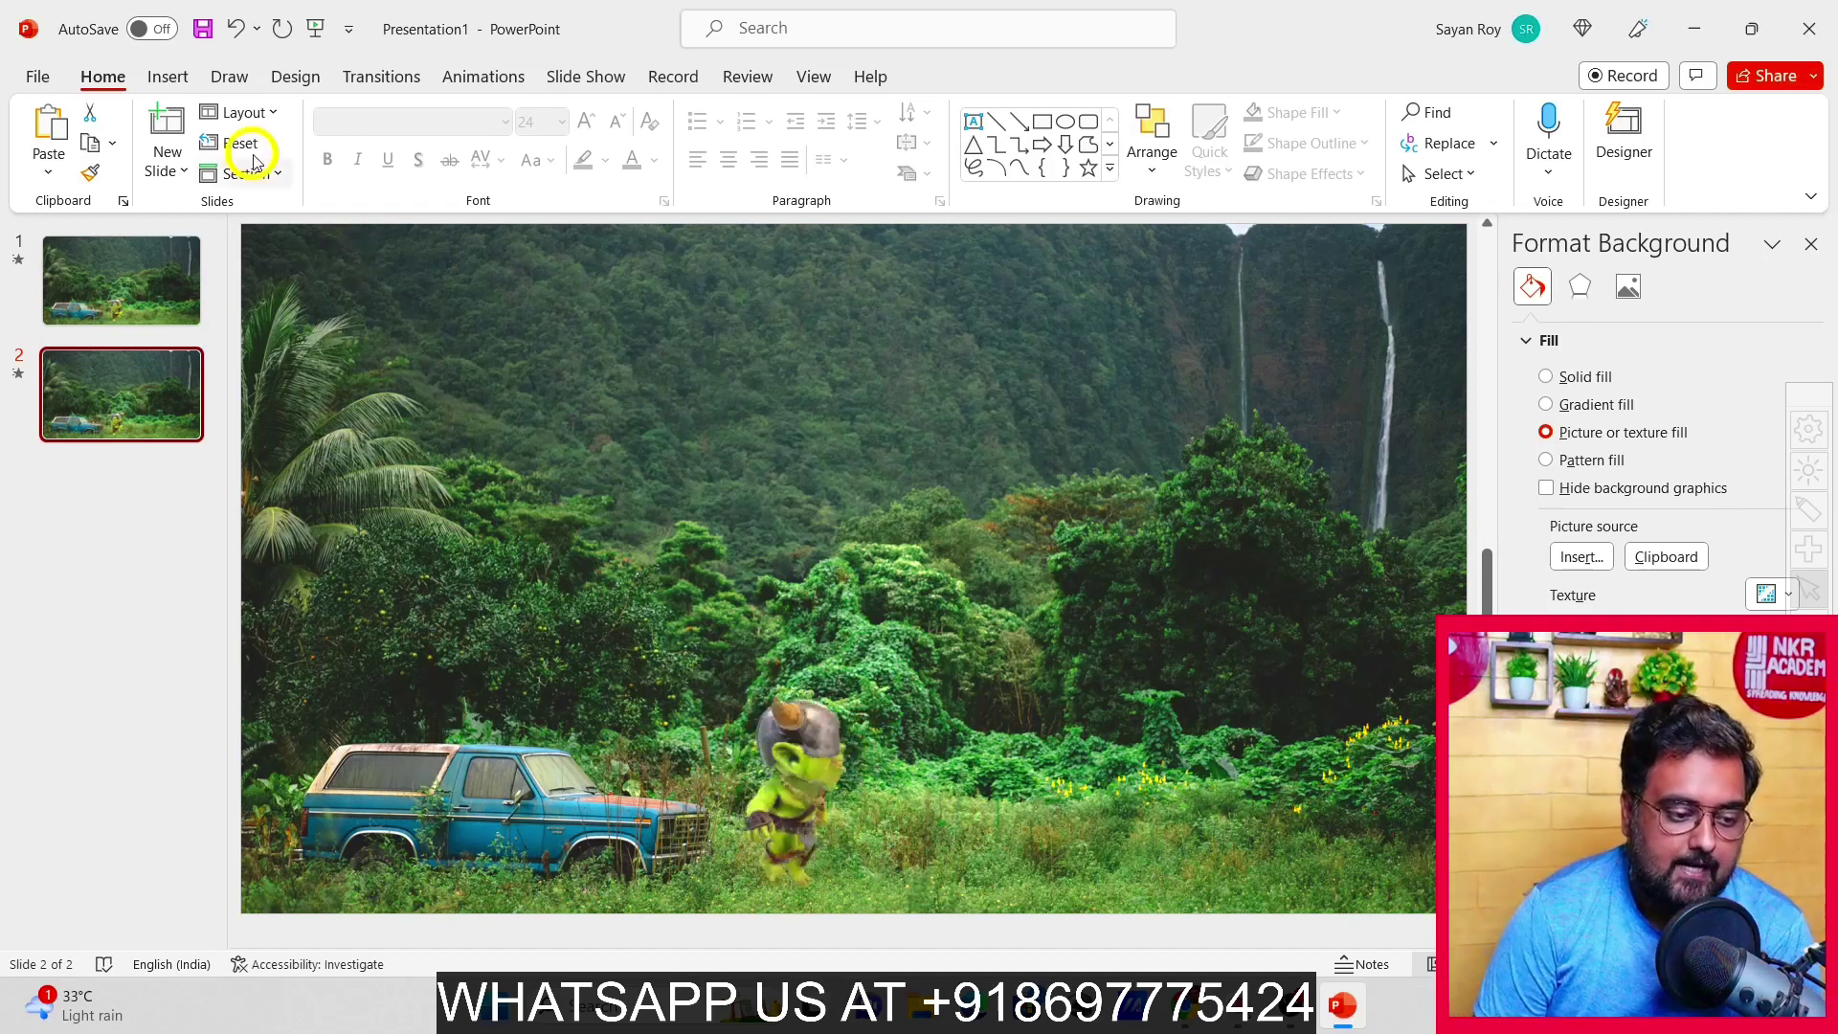
pyautogui.click(167, 76)
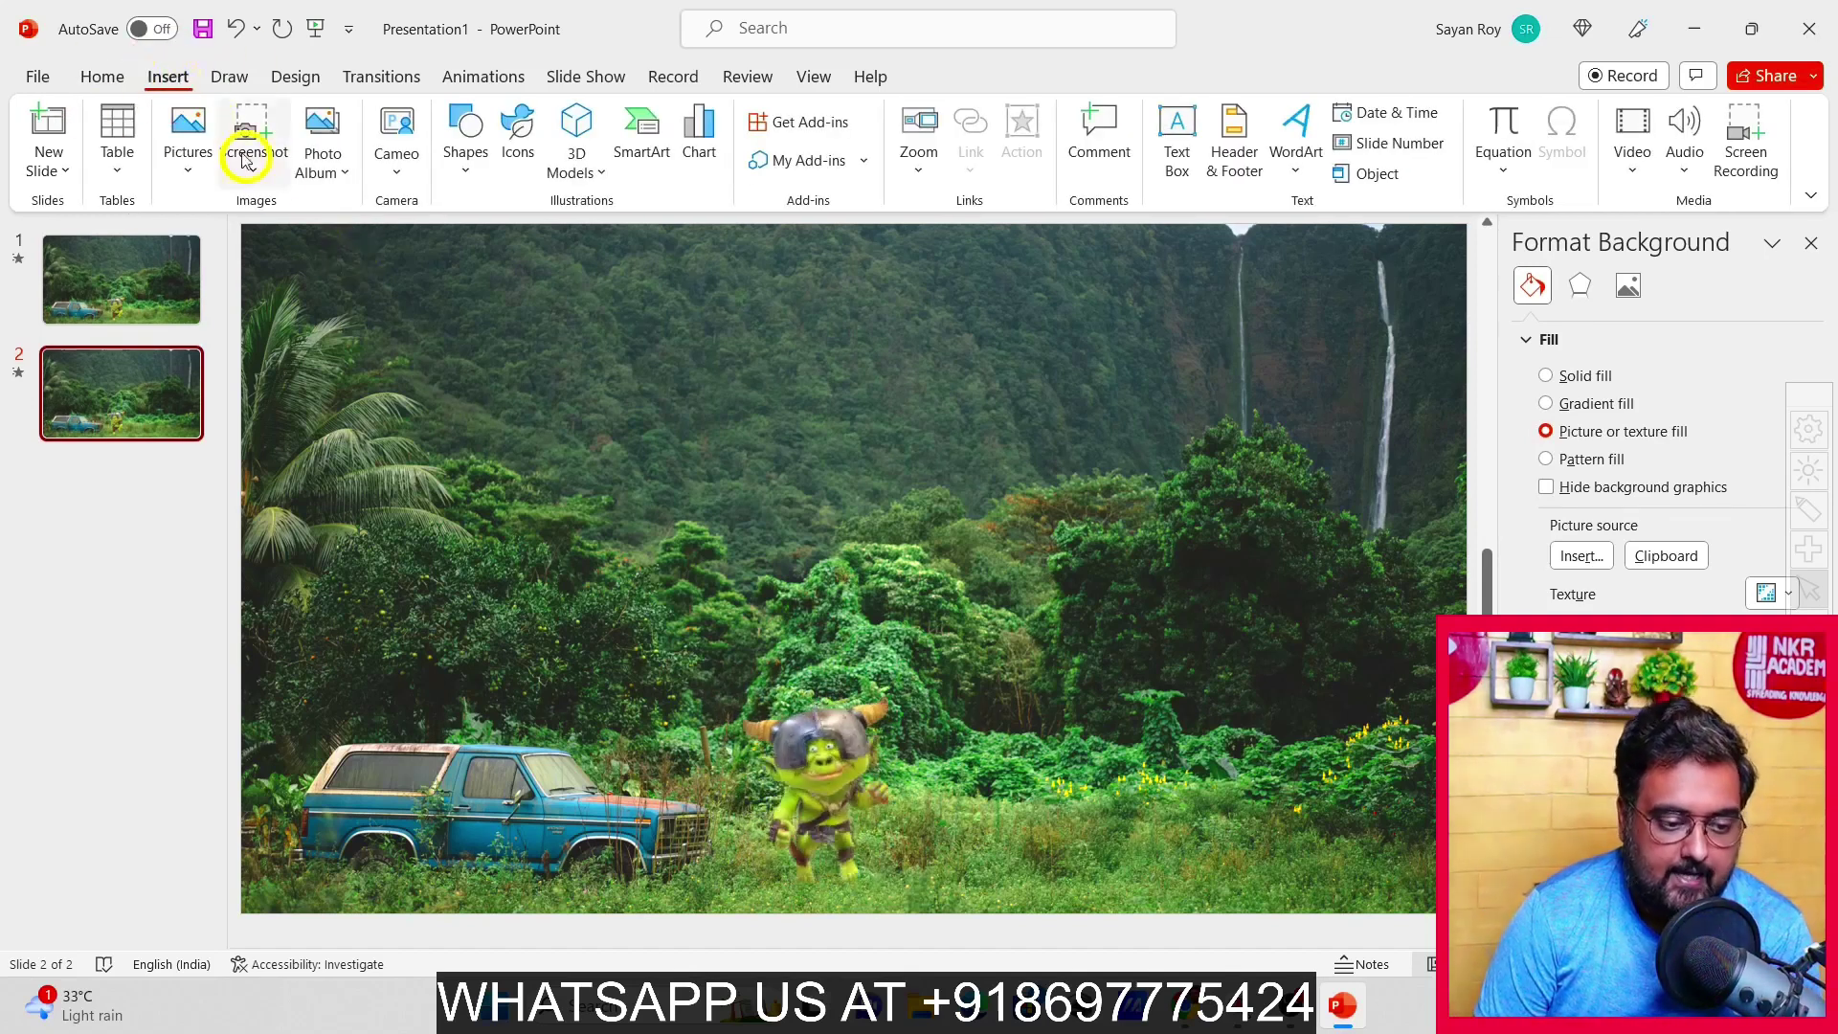
pyautogui.click(584, 174)
pyautogui.click(631, 279)
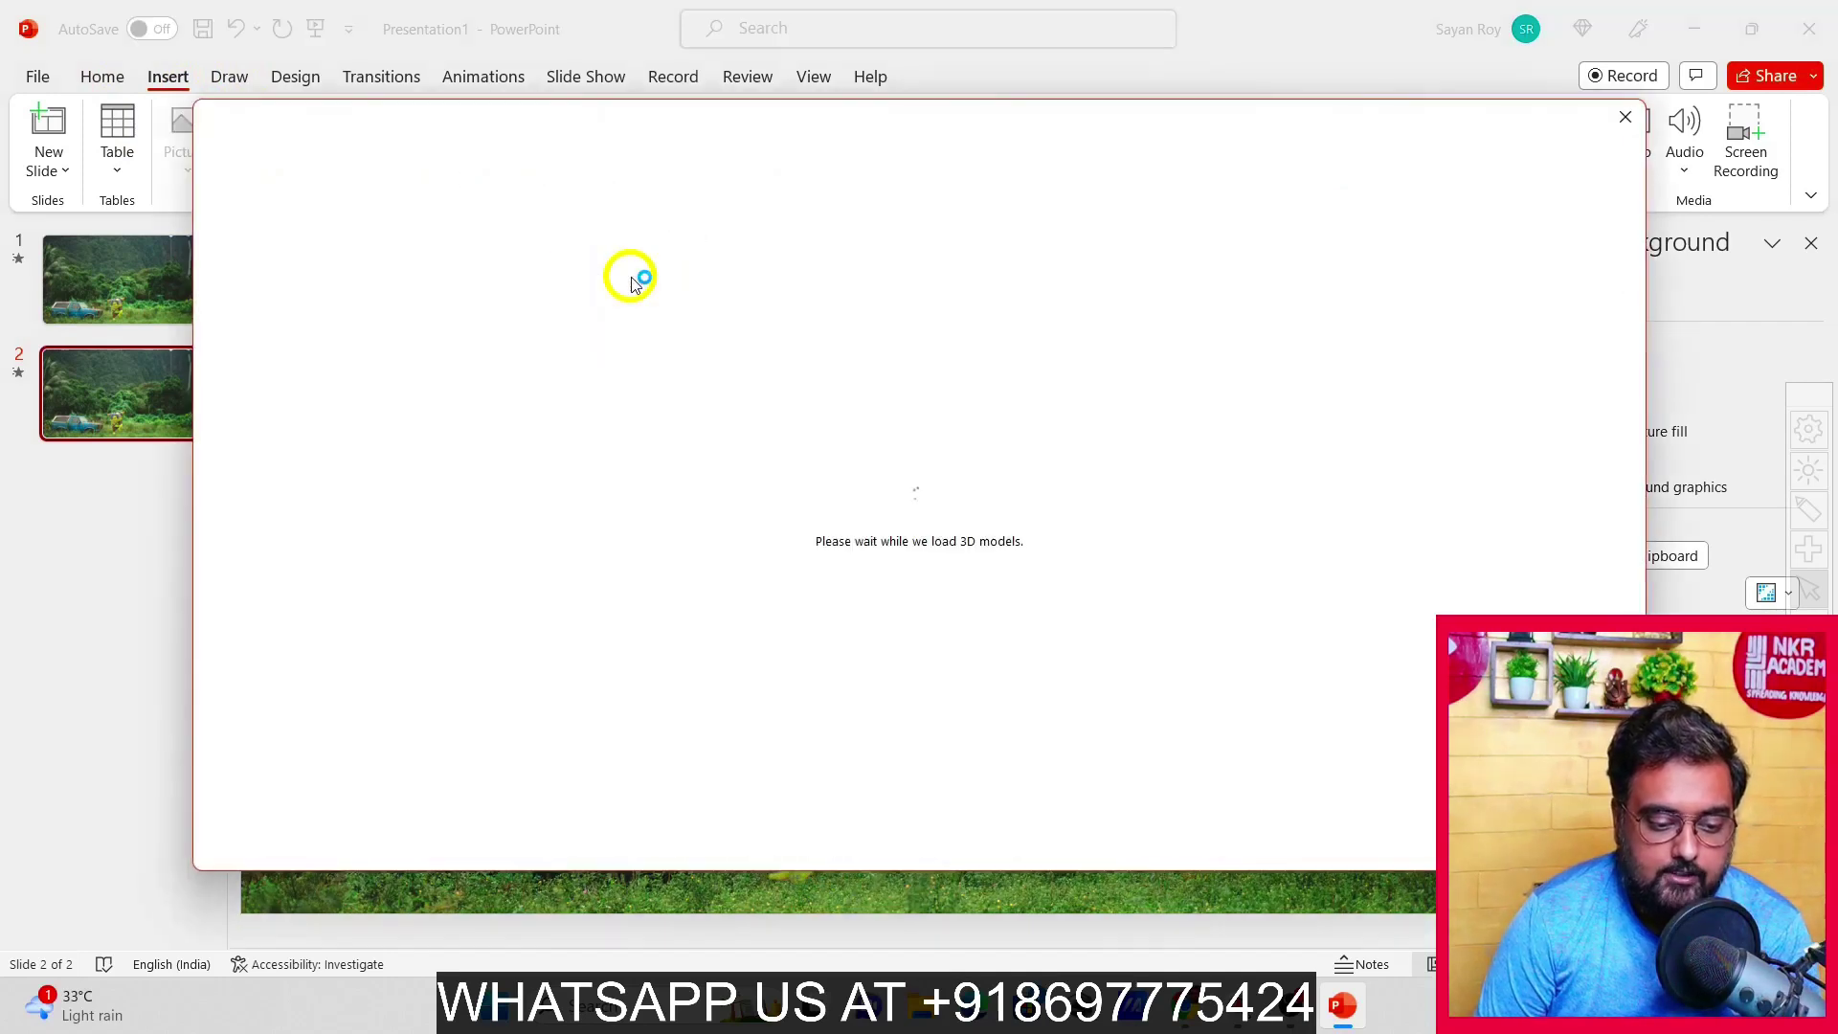
pyautogui.click(336, 352)
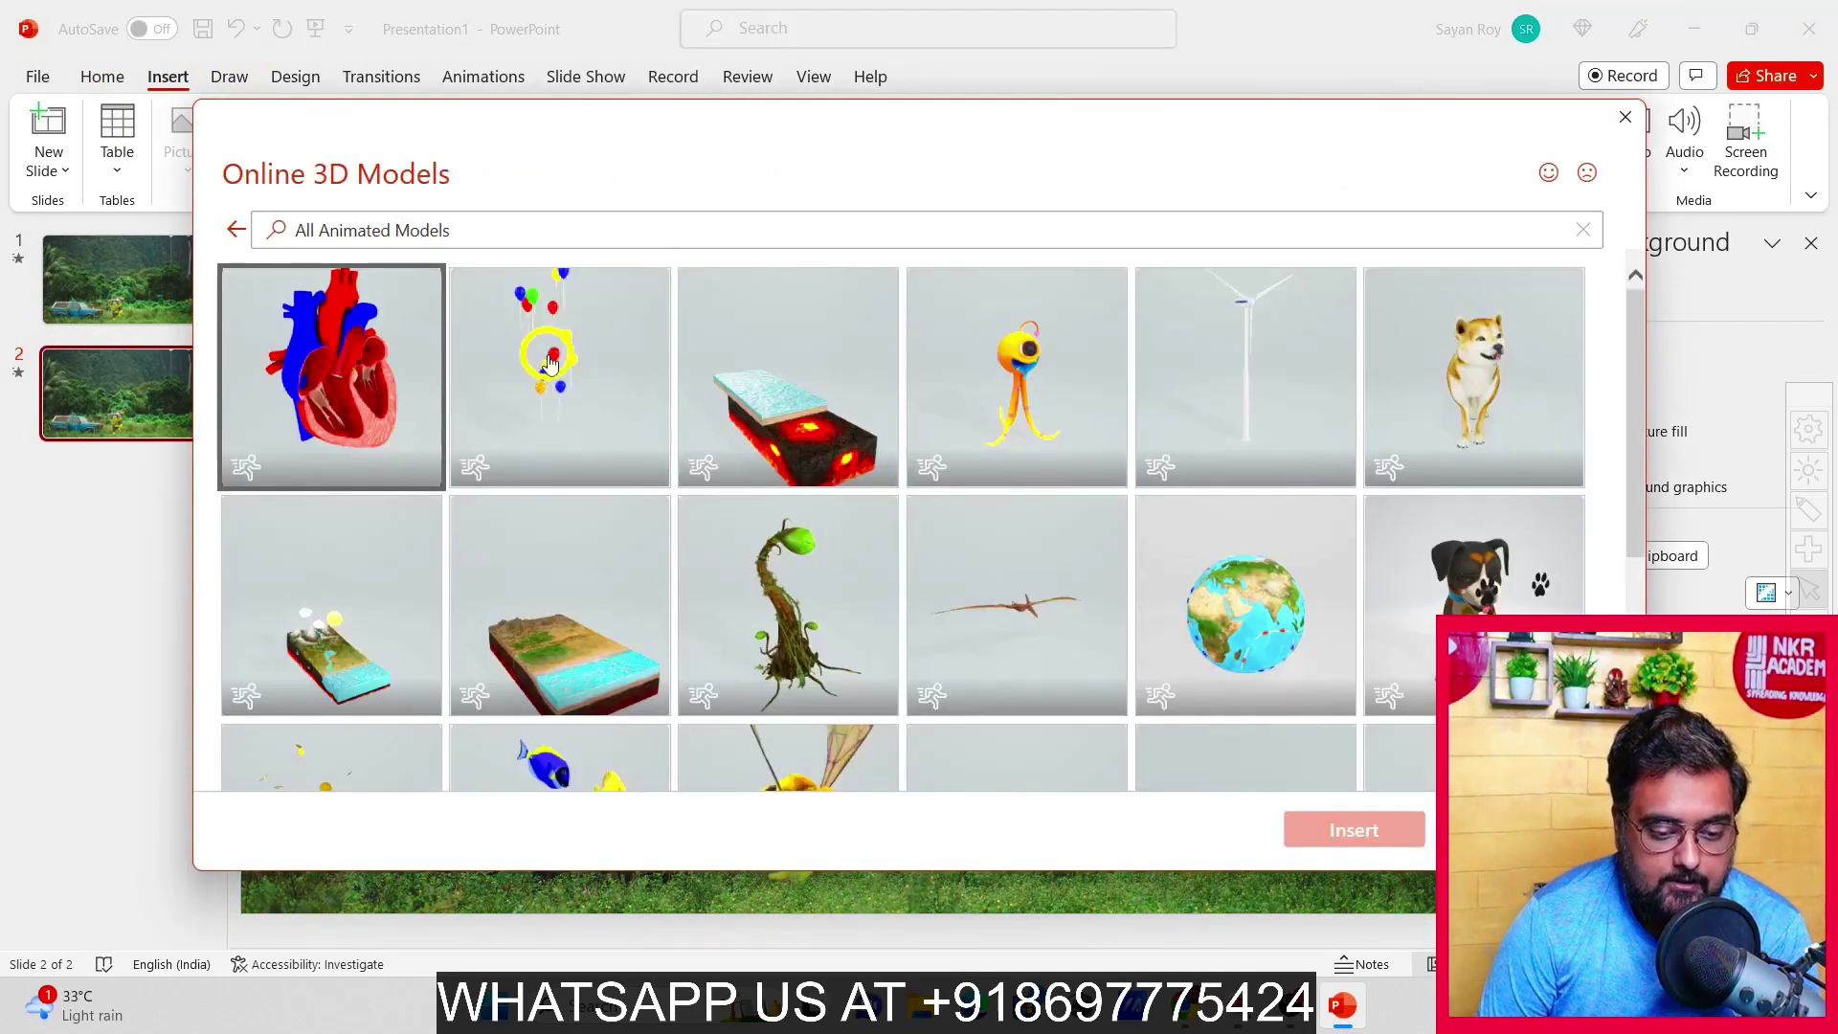
pyautogui.moveTo(1633, 328); pyautogui.dragTo(1622, 484)
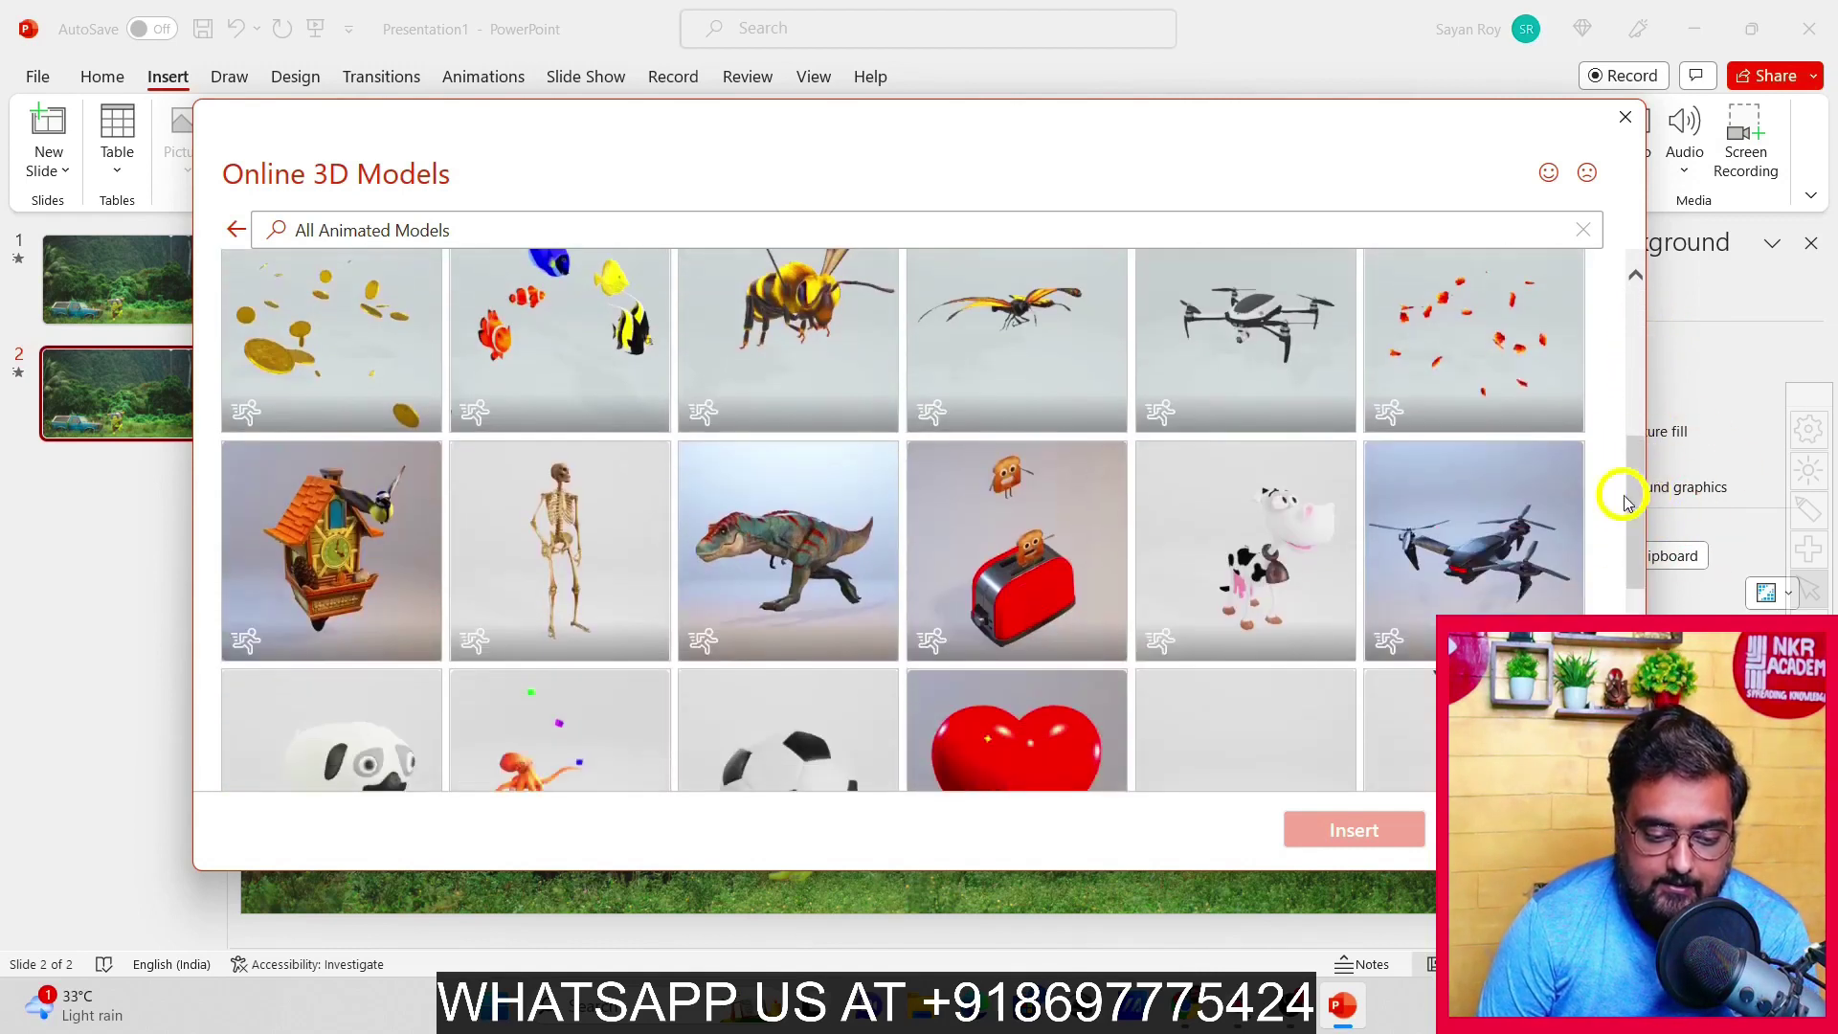
pyautogui.click(827, 552)
pyautogui.click(1353, 830)
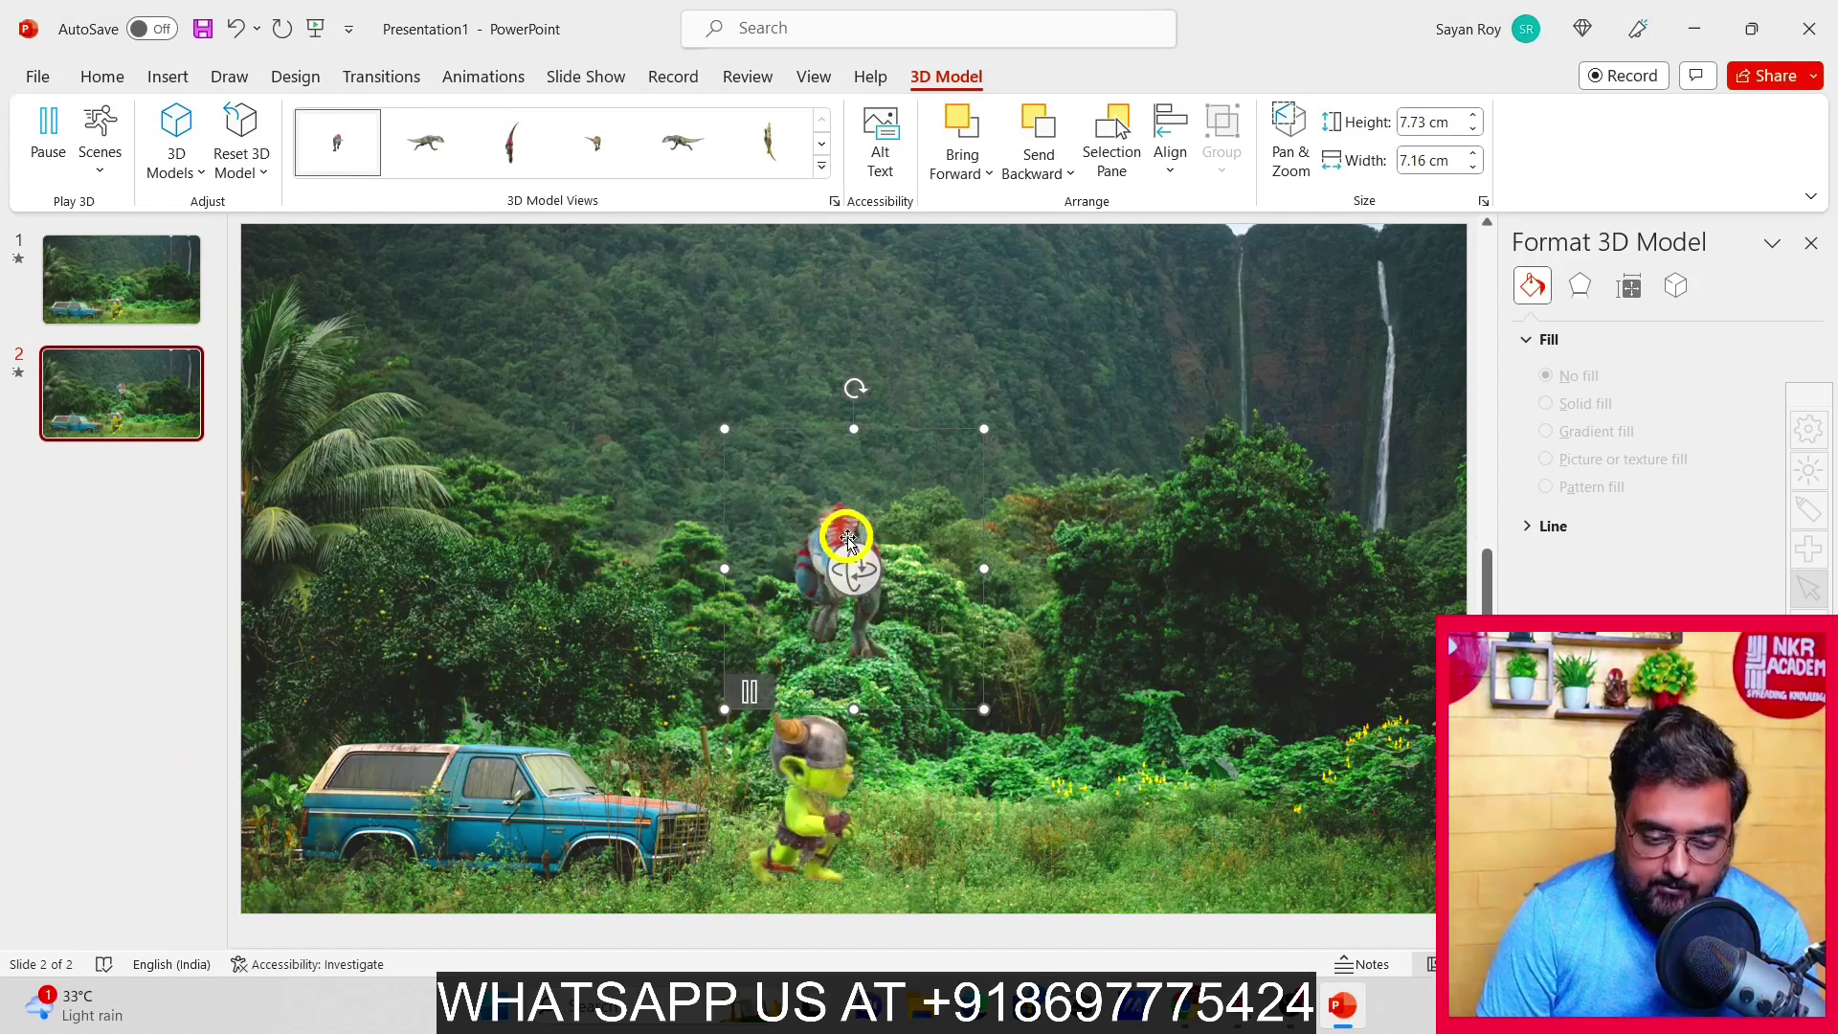
# Turn the dinosaur sideways to face the goblin, size it about 7.26 by 13.15 cm, and place it just off the slide behind the car
pyautogui.moveTo(841, 514); pyautogui.dragTo(539, 797)
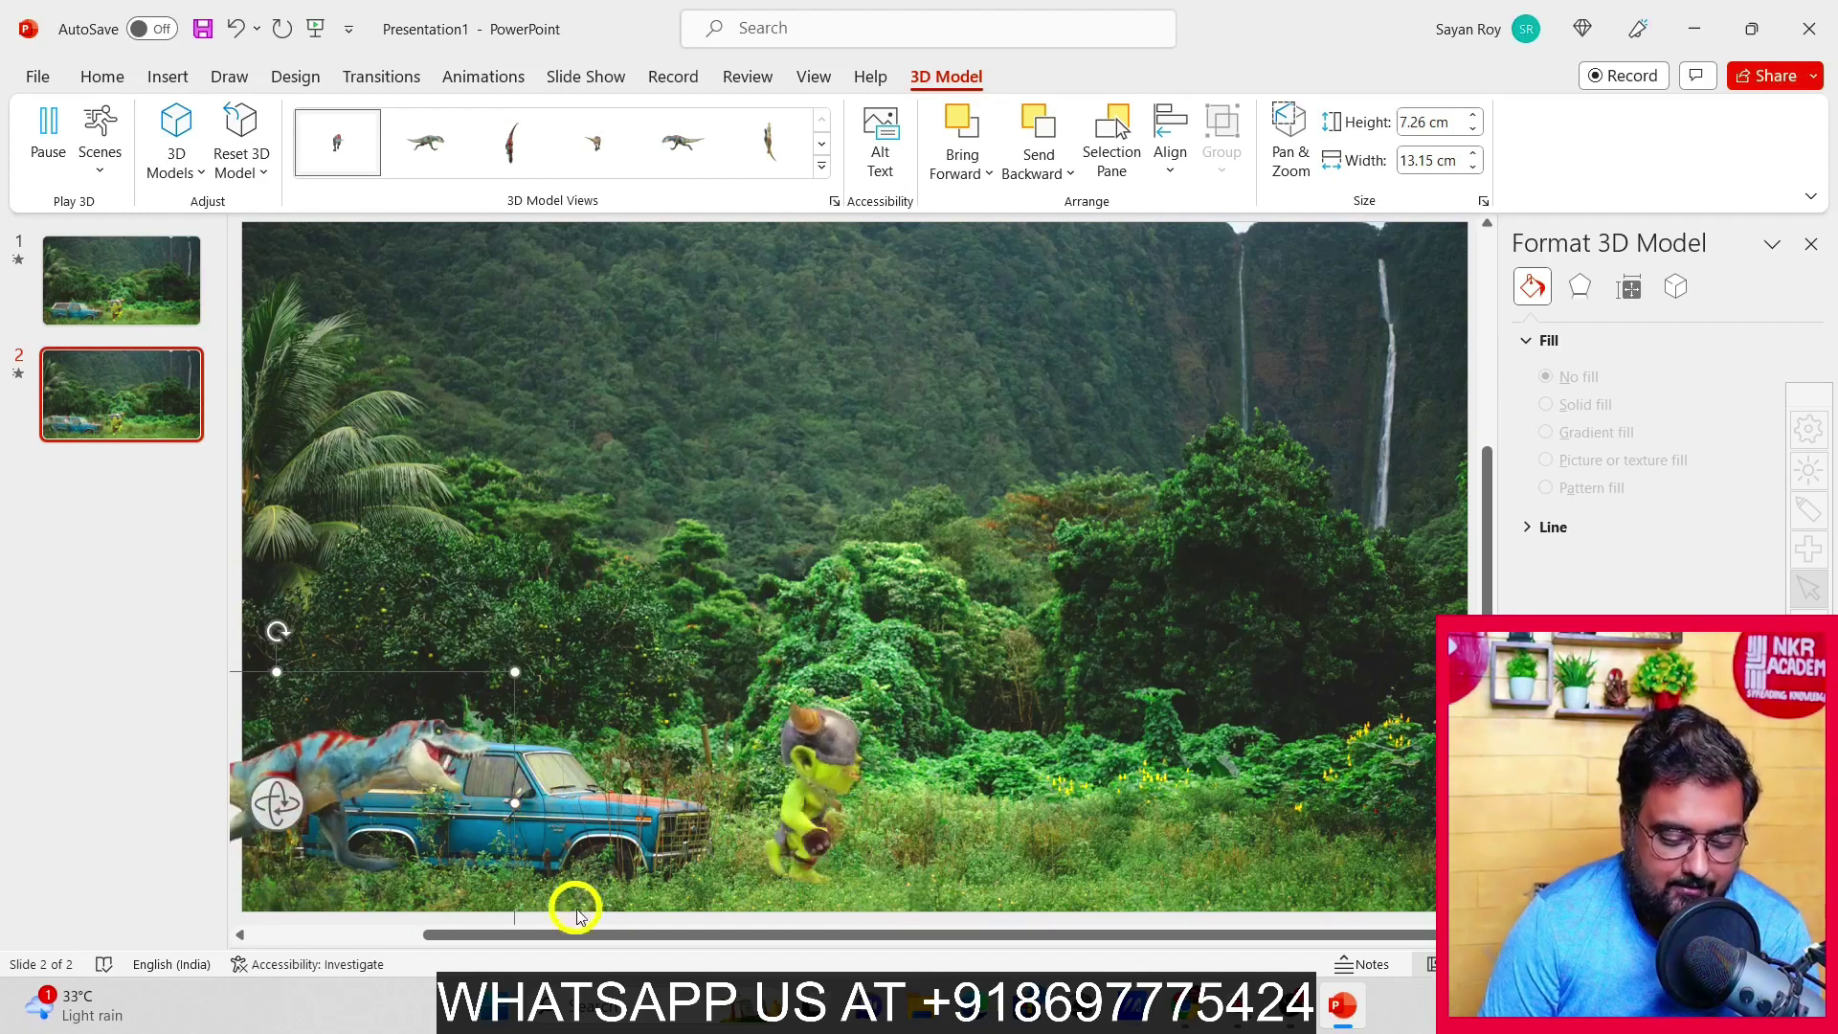
pyautogui.moveTo(562, 936); pyautogui.dragTo(403, 947)
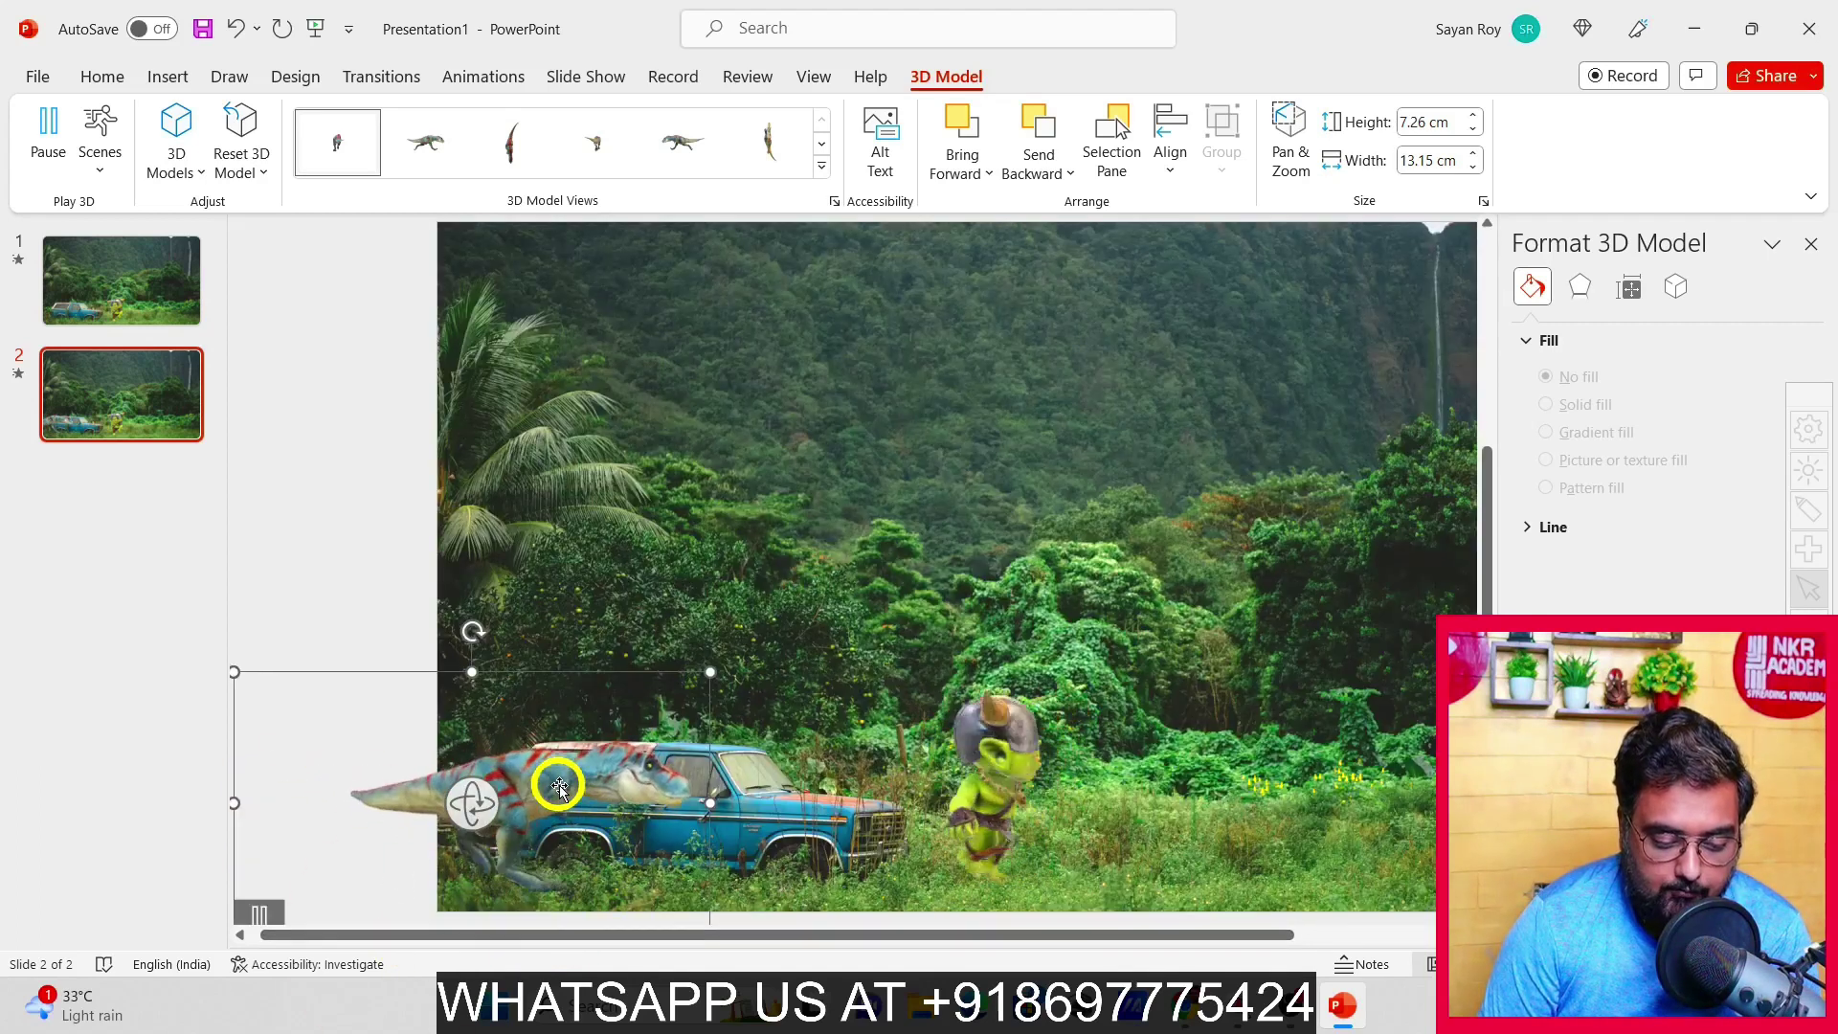
pyautogui.moveTo(559, 785); pyautogui.dragTo(287, 787)
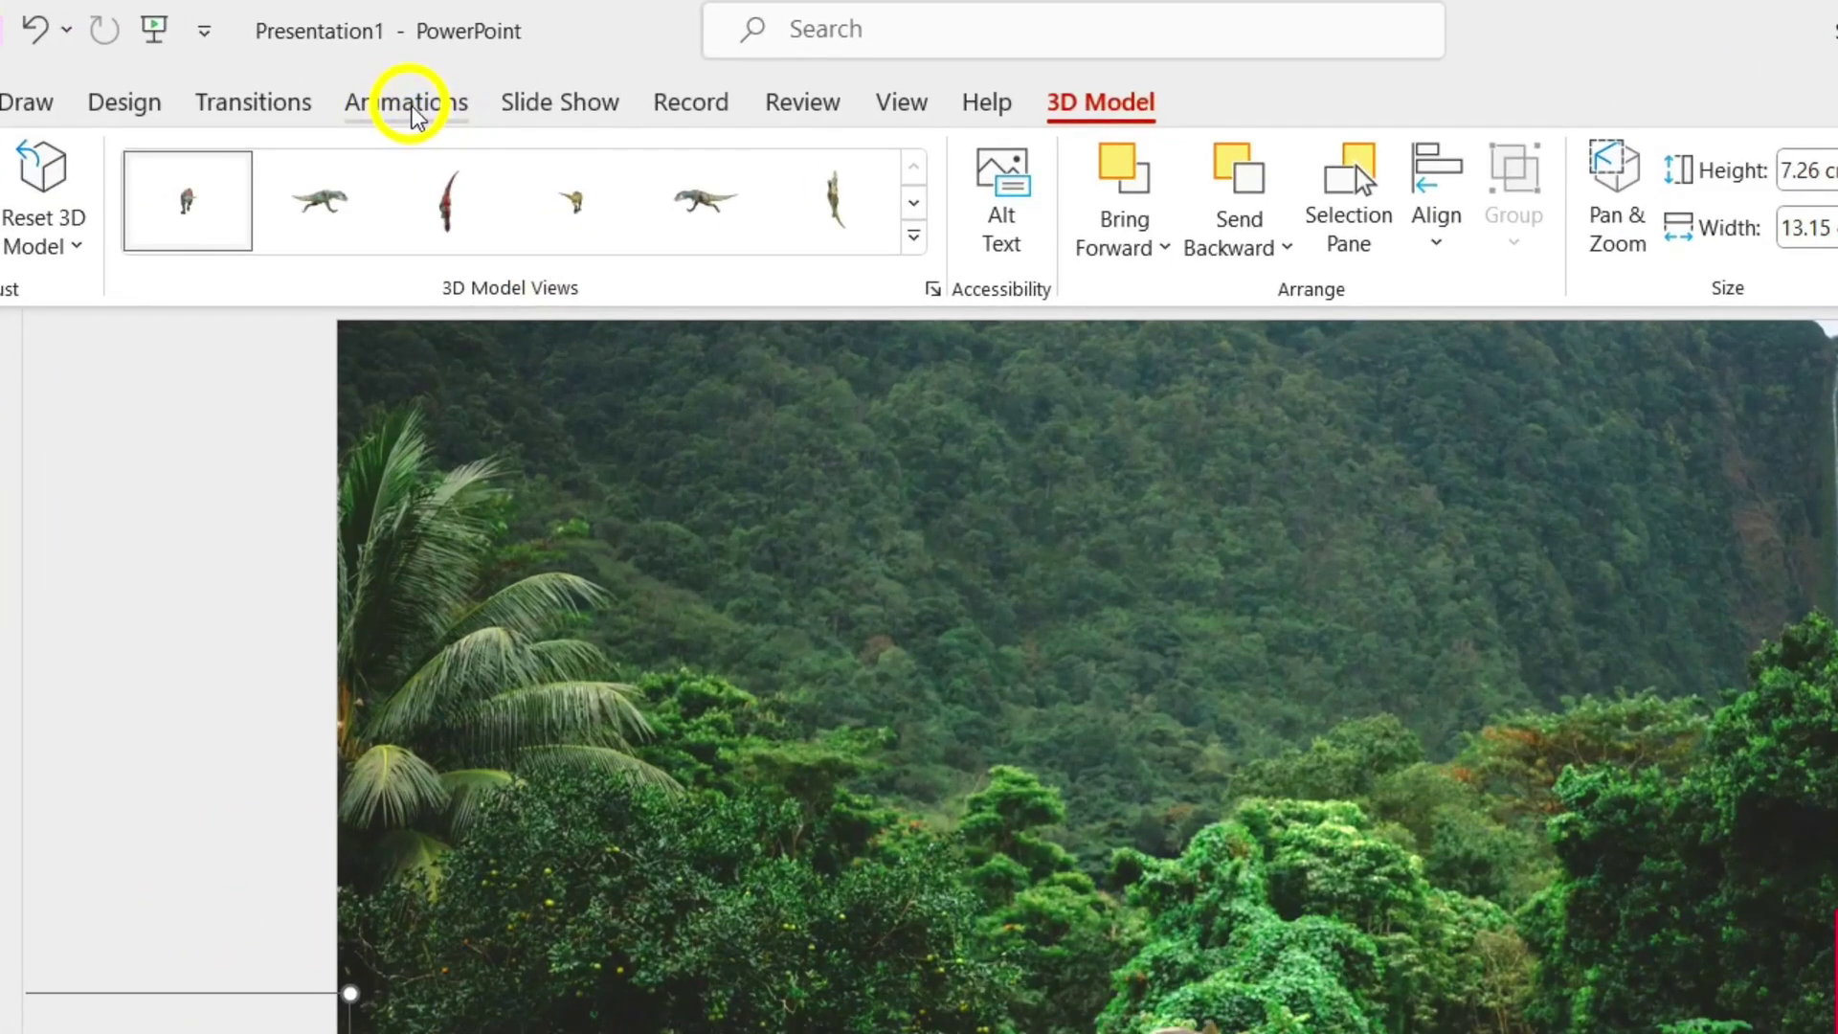
# Add a Lines motion path to the dinosaur on top of its Scene 1 animation
pyautogui.click(411, 105)
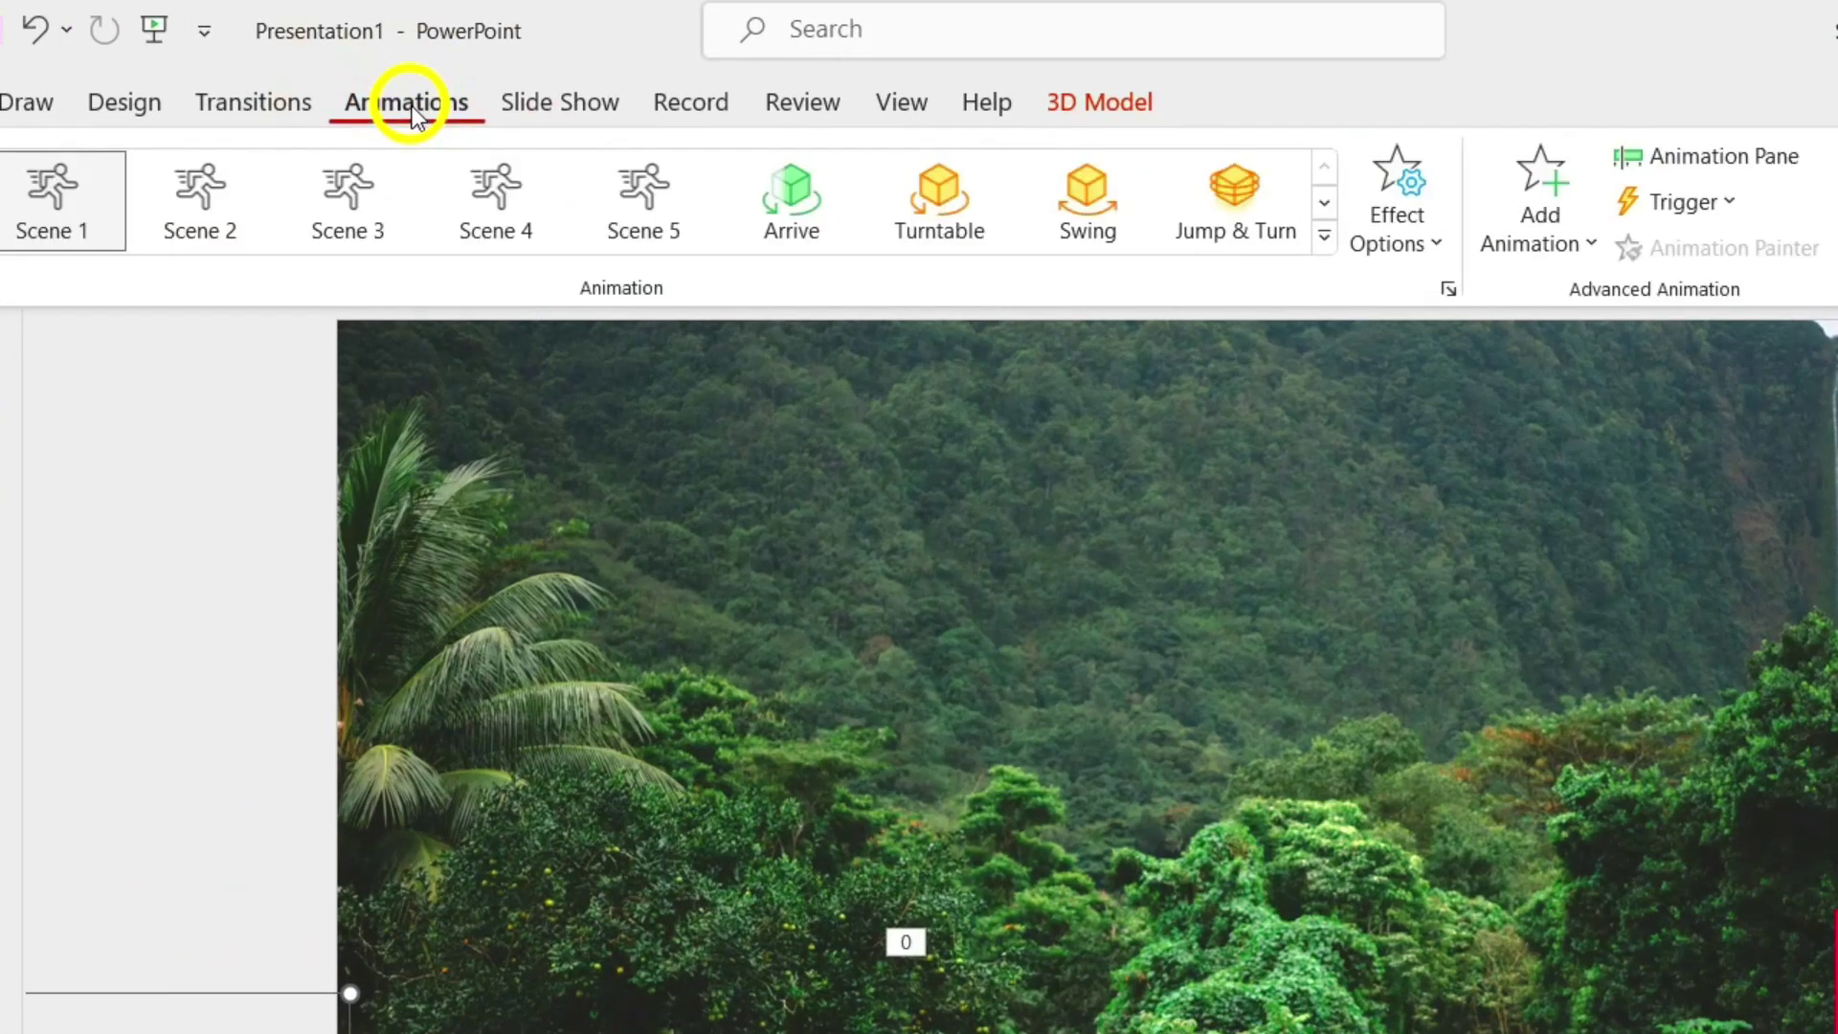
pyautogui.click(1557, 198)
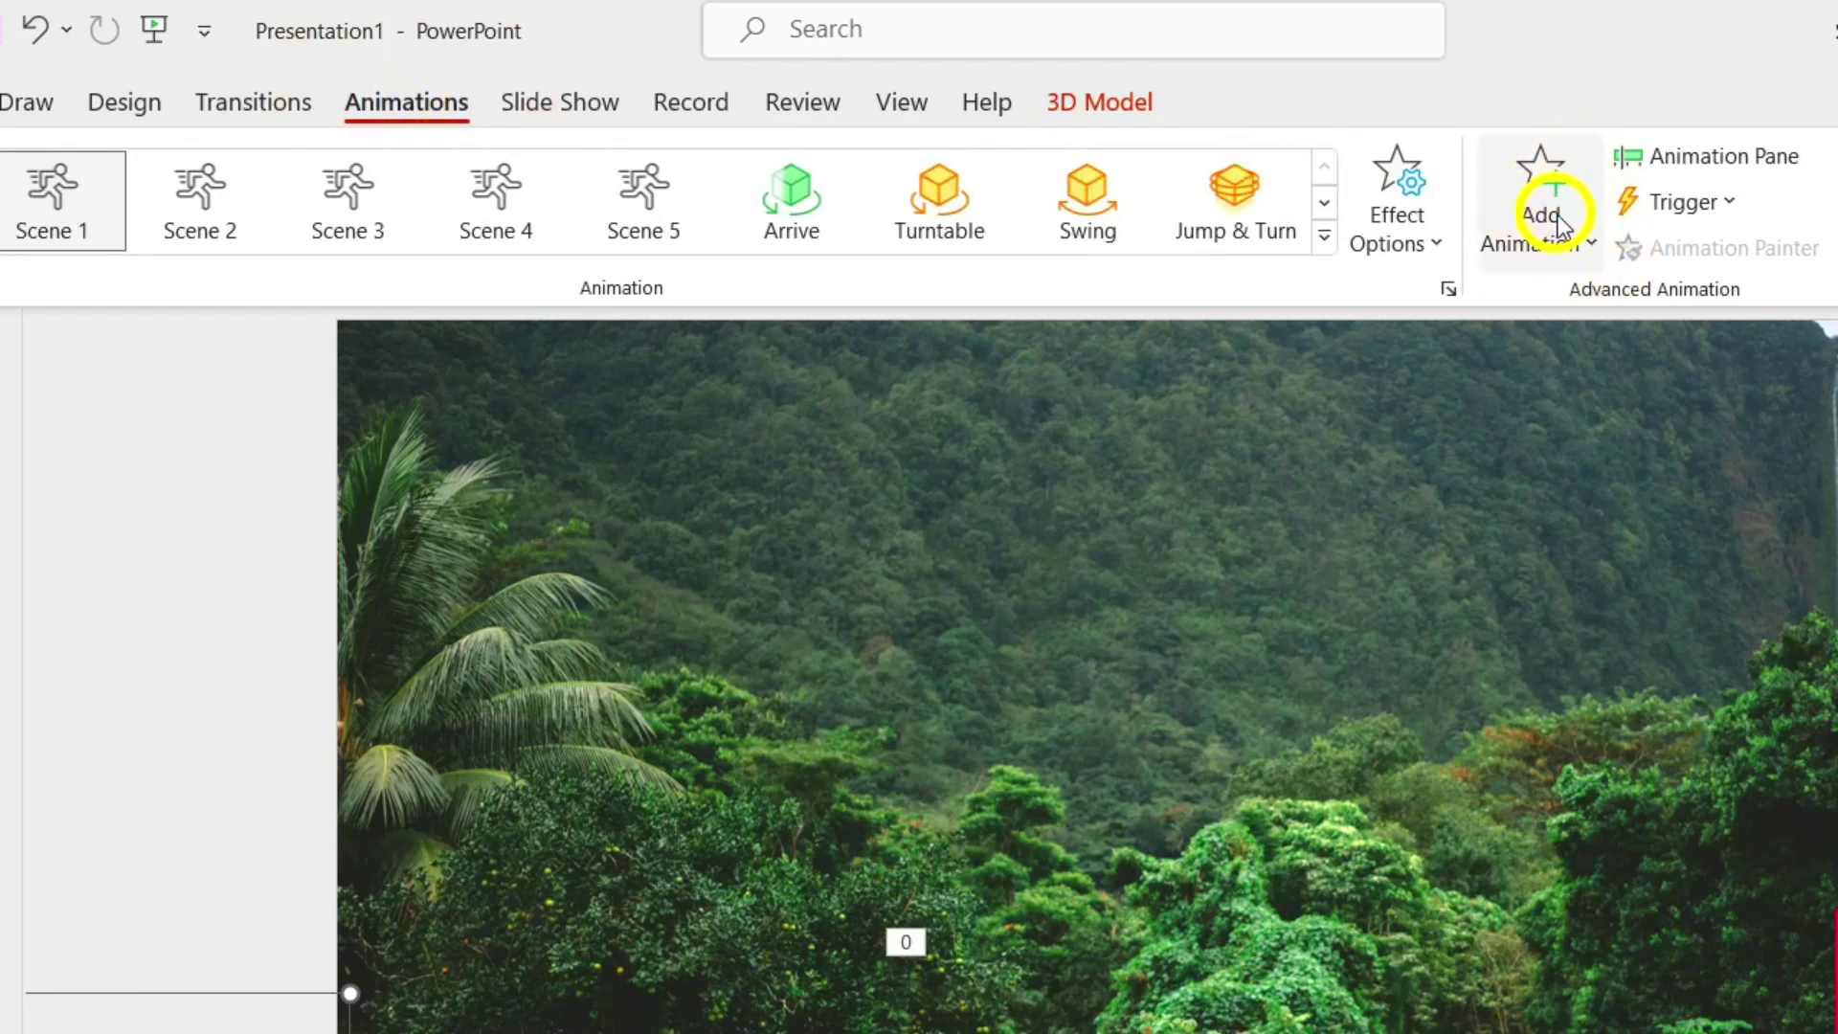
pyautogui.click(1589, 245)
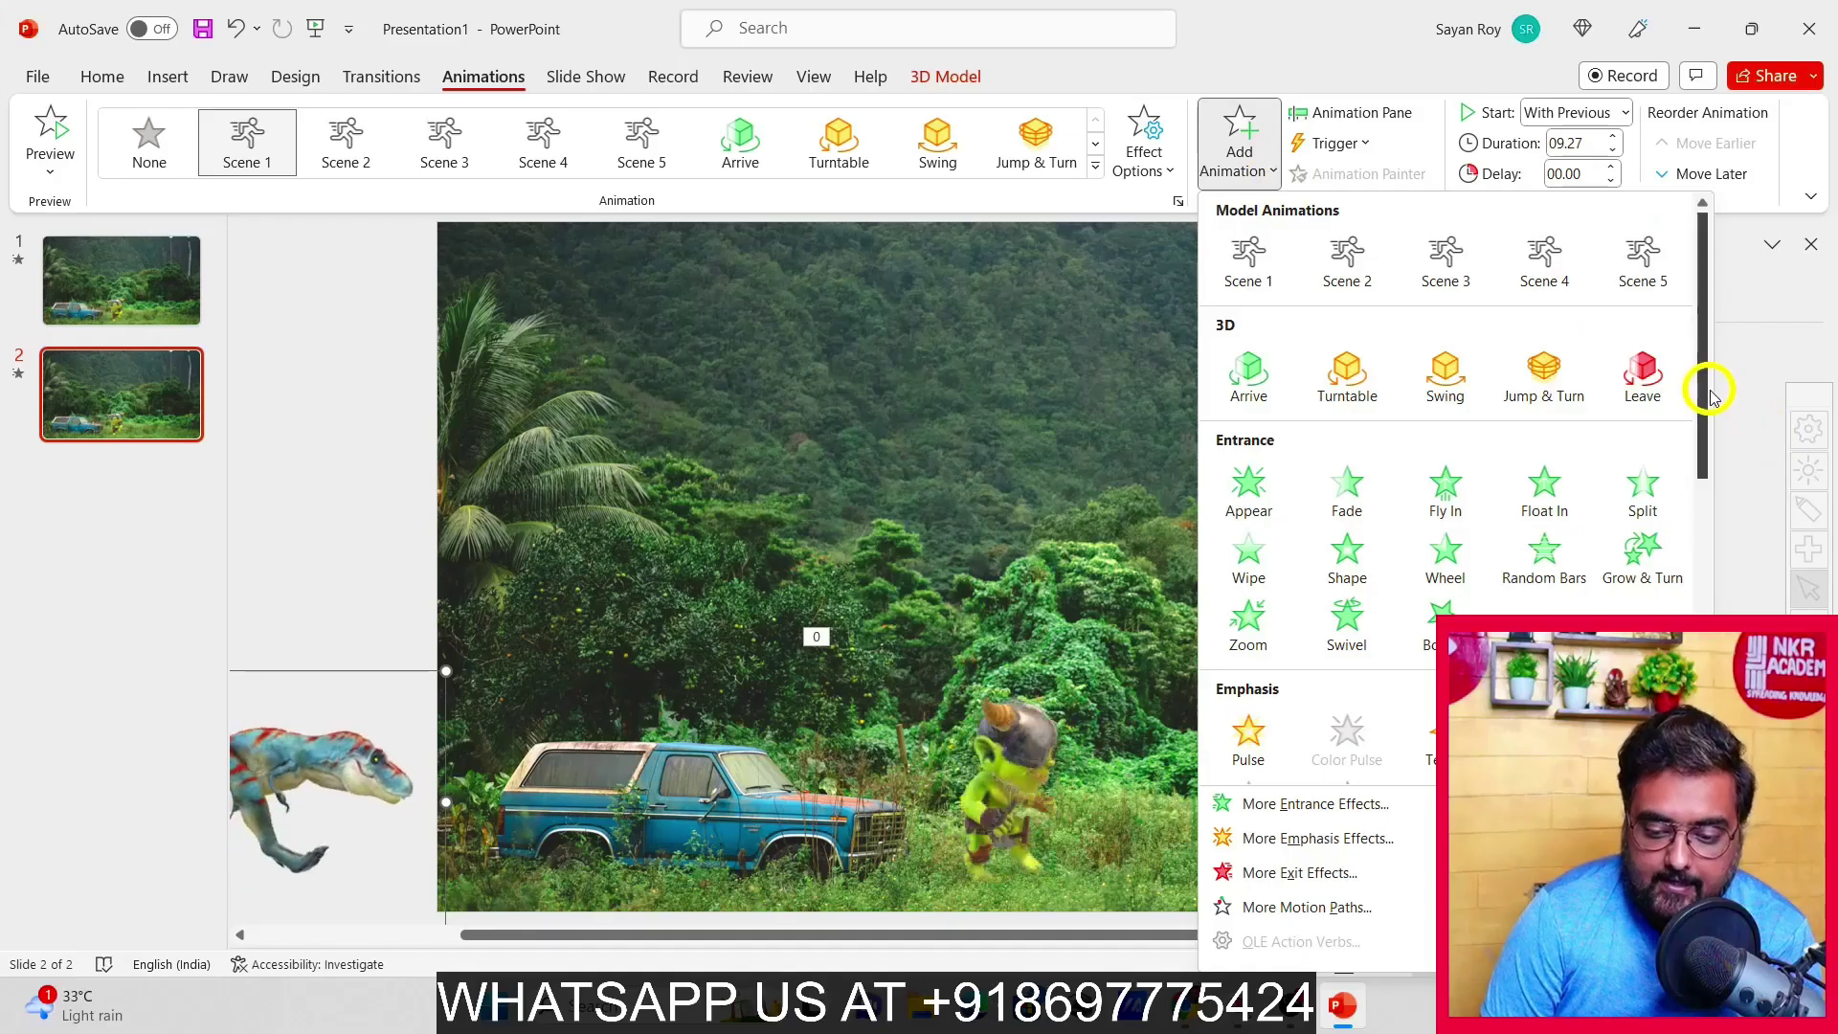
pyautogui.moveTo(1694, 389); pyautogui.dragTo(1695, 656)
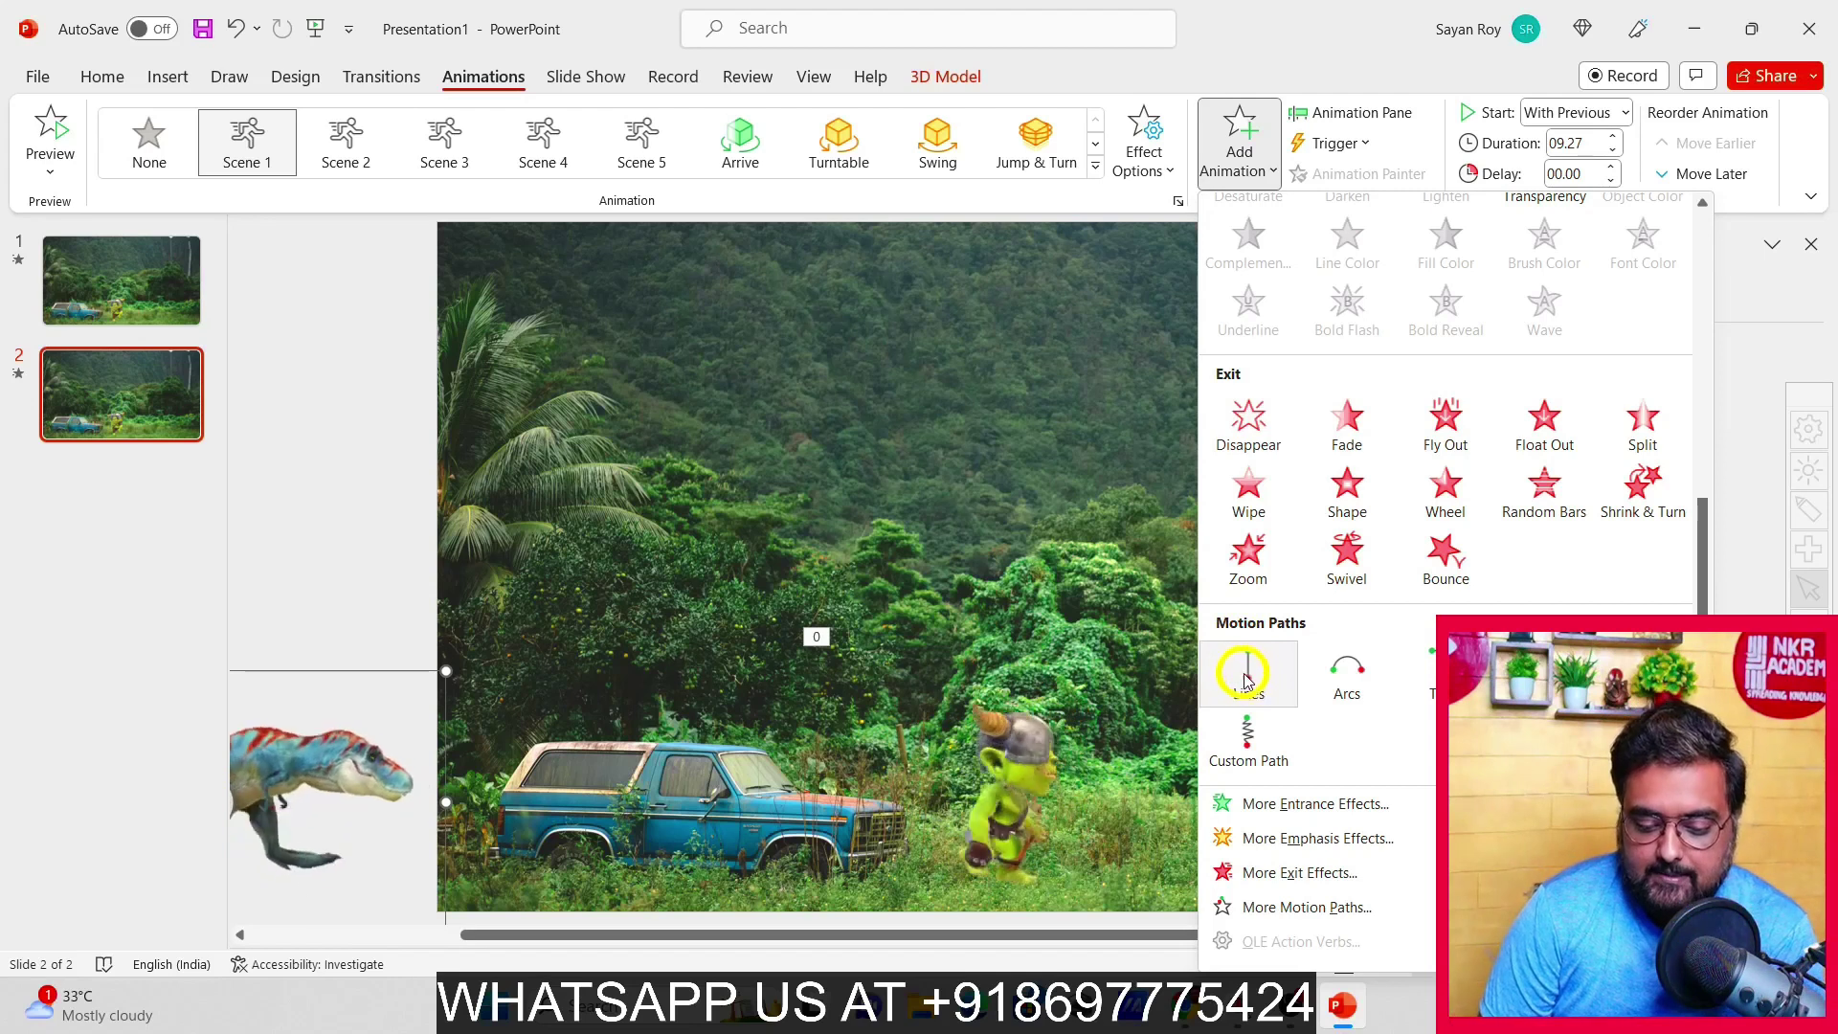
pyautogui.click(1248, 676)
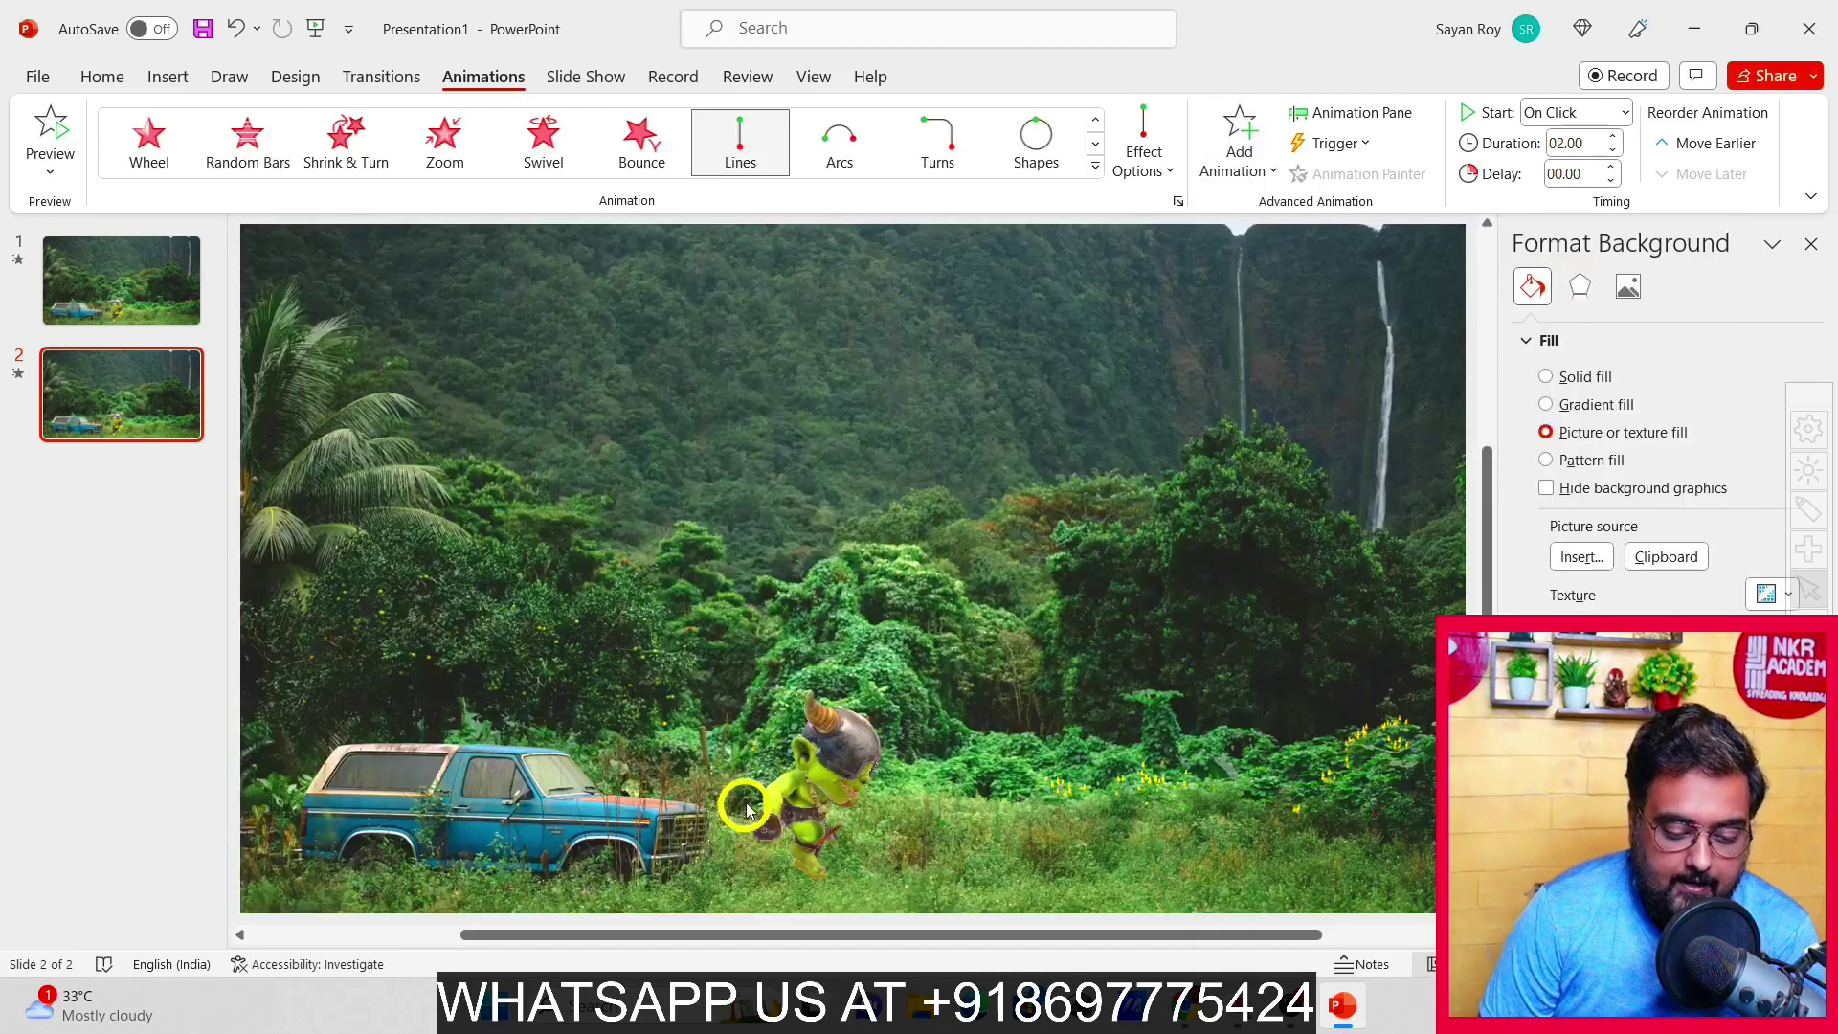
# Redirect the dinosaur's motion path horizontally onto the slide, ending over the car's hood just before the goblin, and preview the movement
pyautogui.moveTo(714, 935); pyautogui.dragTo(508, 948)
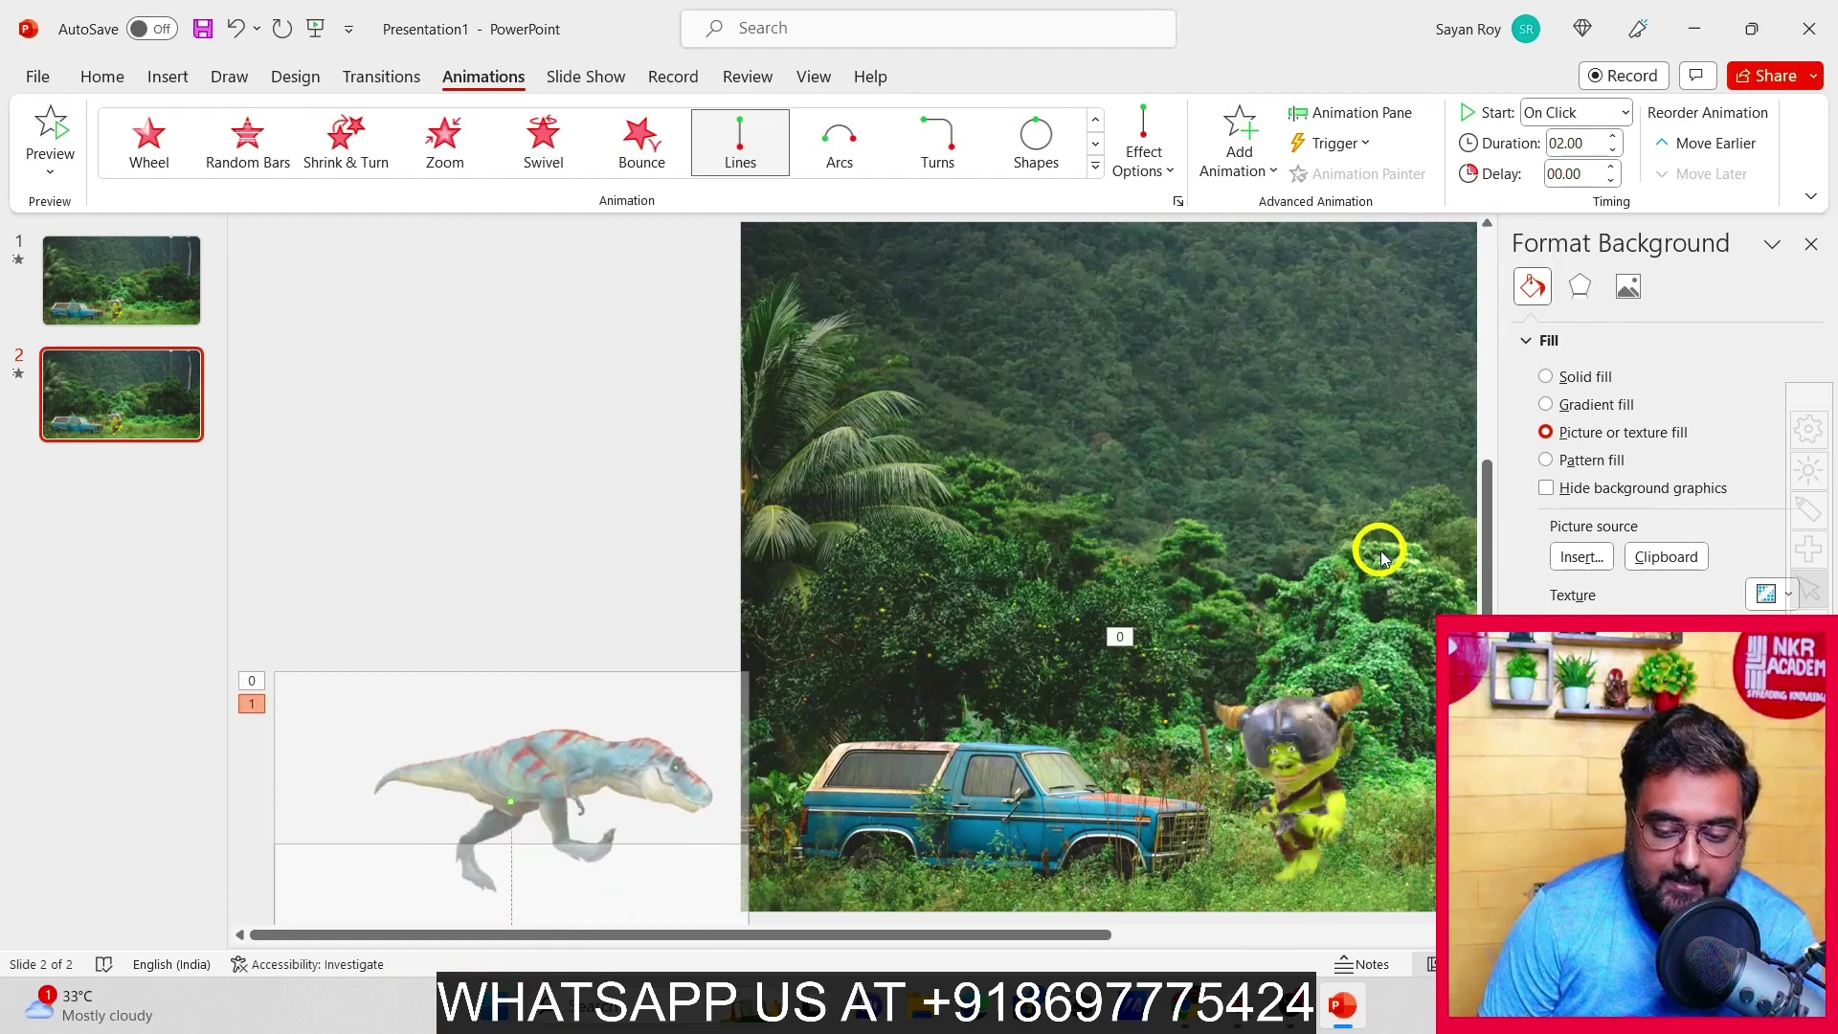
pyautogui.moveTo(1485, 553); pyautogui.dragTo(1490, 615)
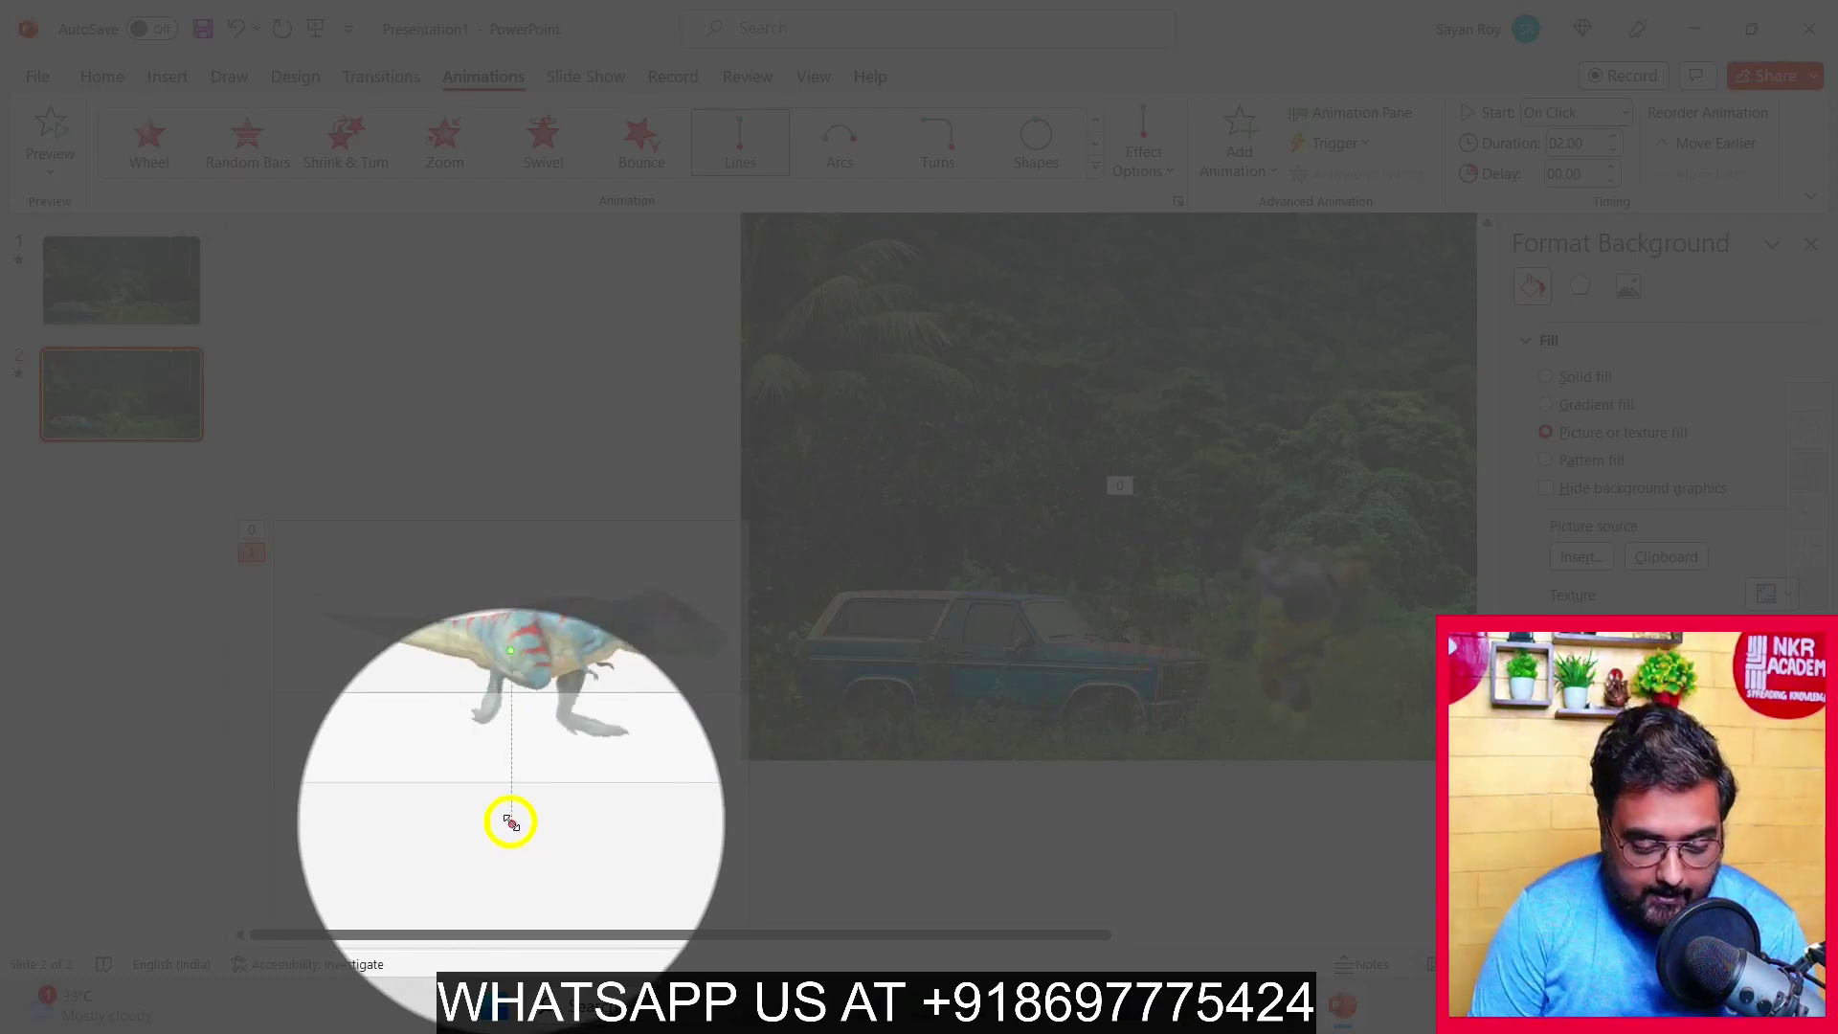
pyautogui.hscroll(1, 510, 821)
pyautogui.moveTo(510, 820); pyautogui.dragTo(674, 750)
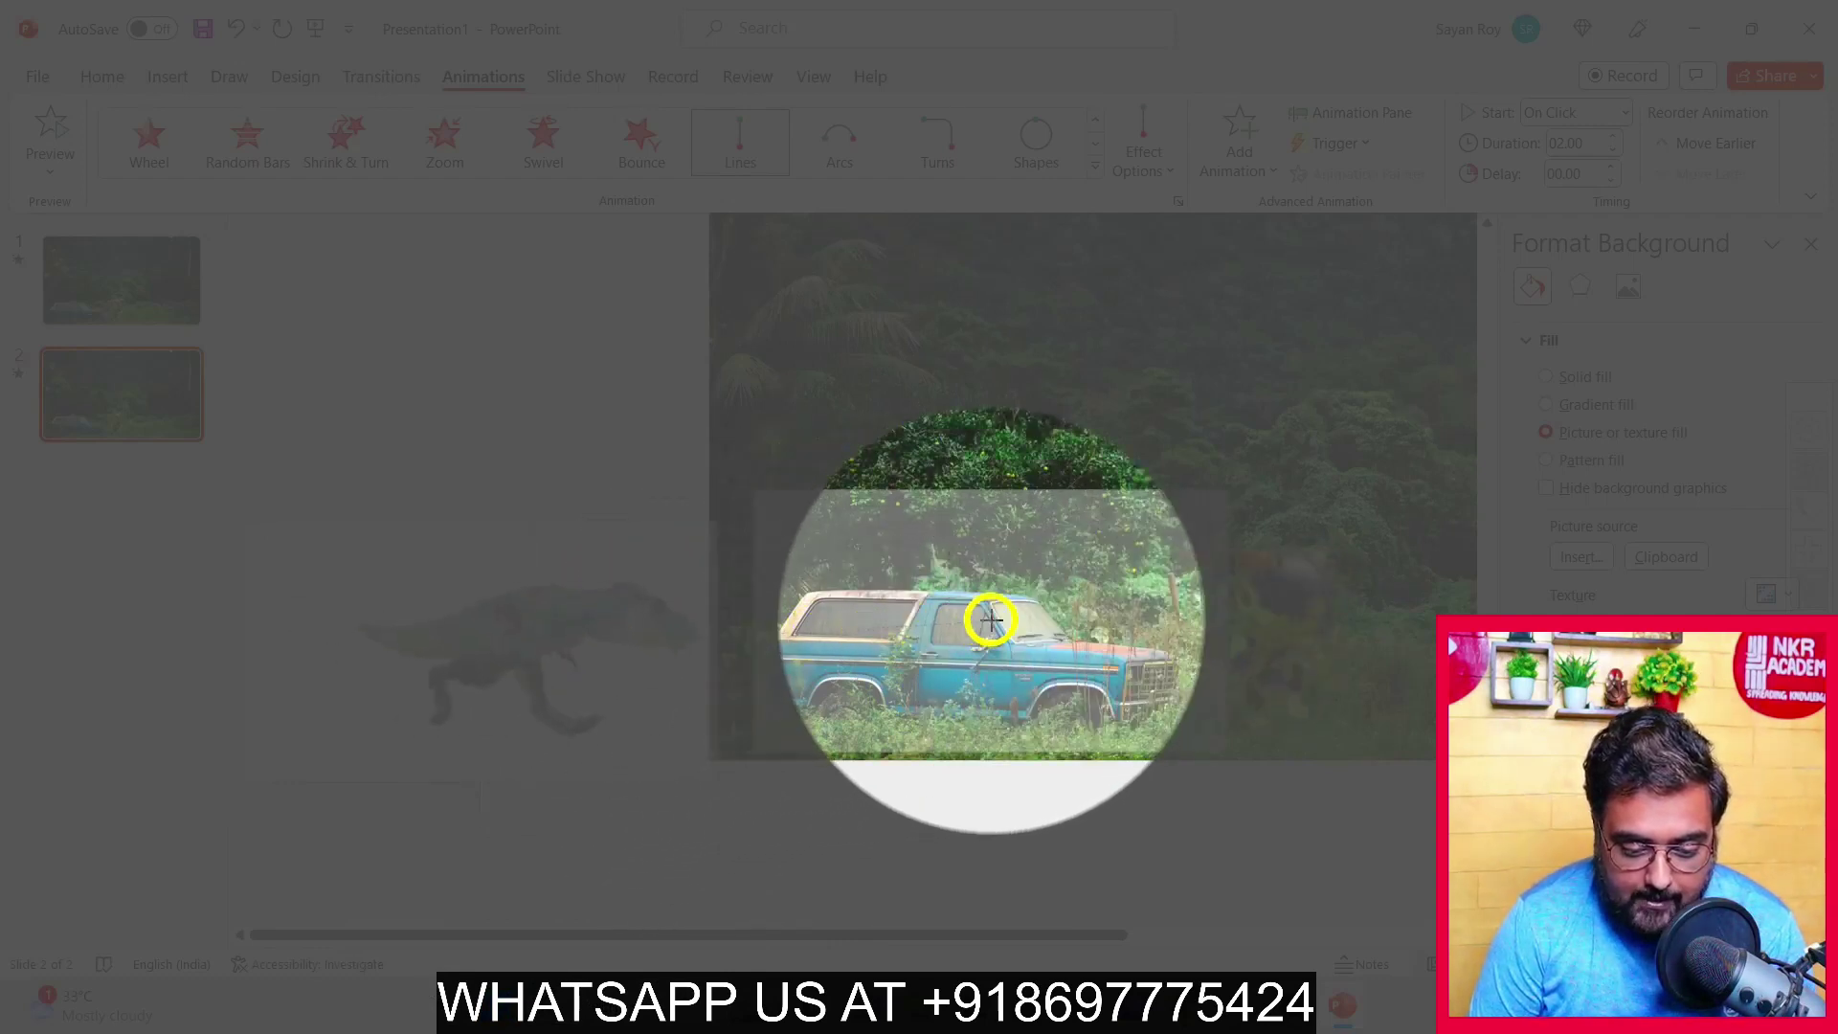
pyautogui.click(1142, 630)
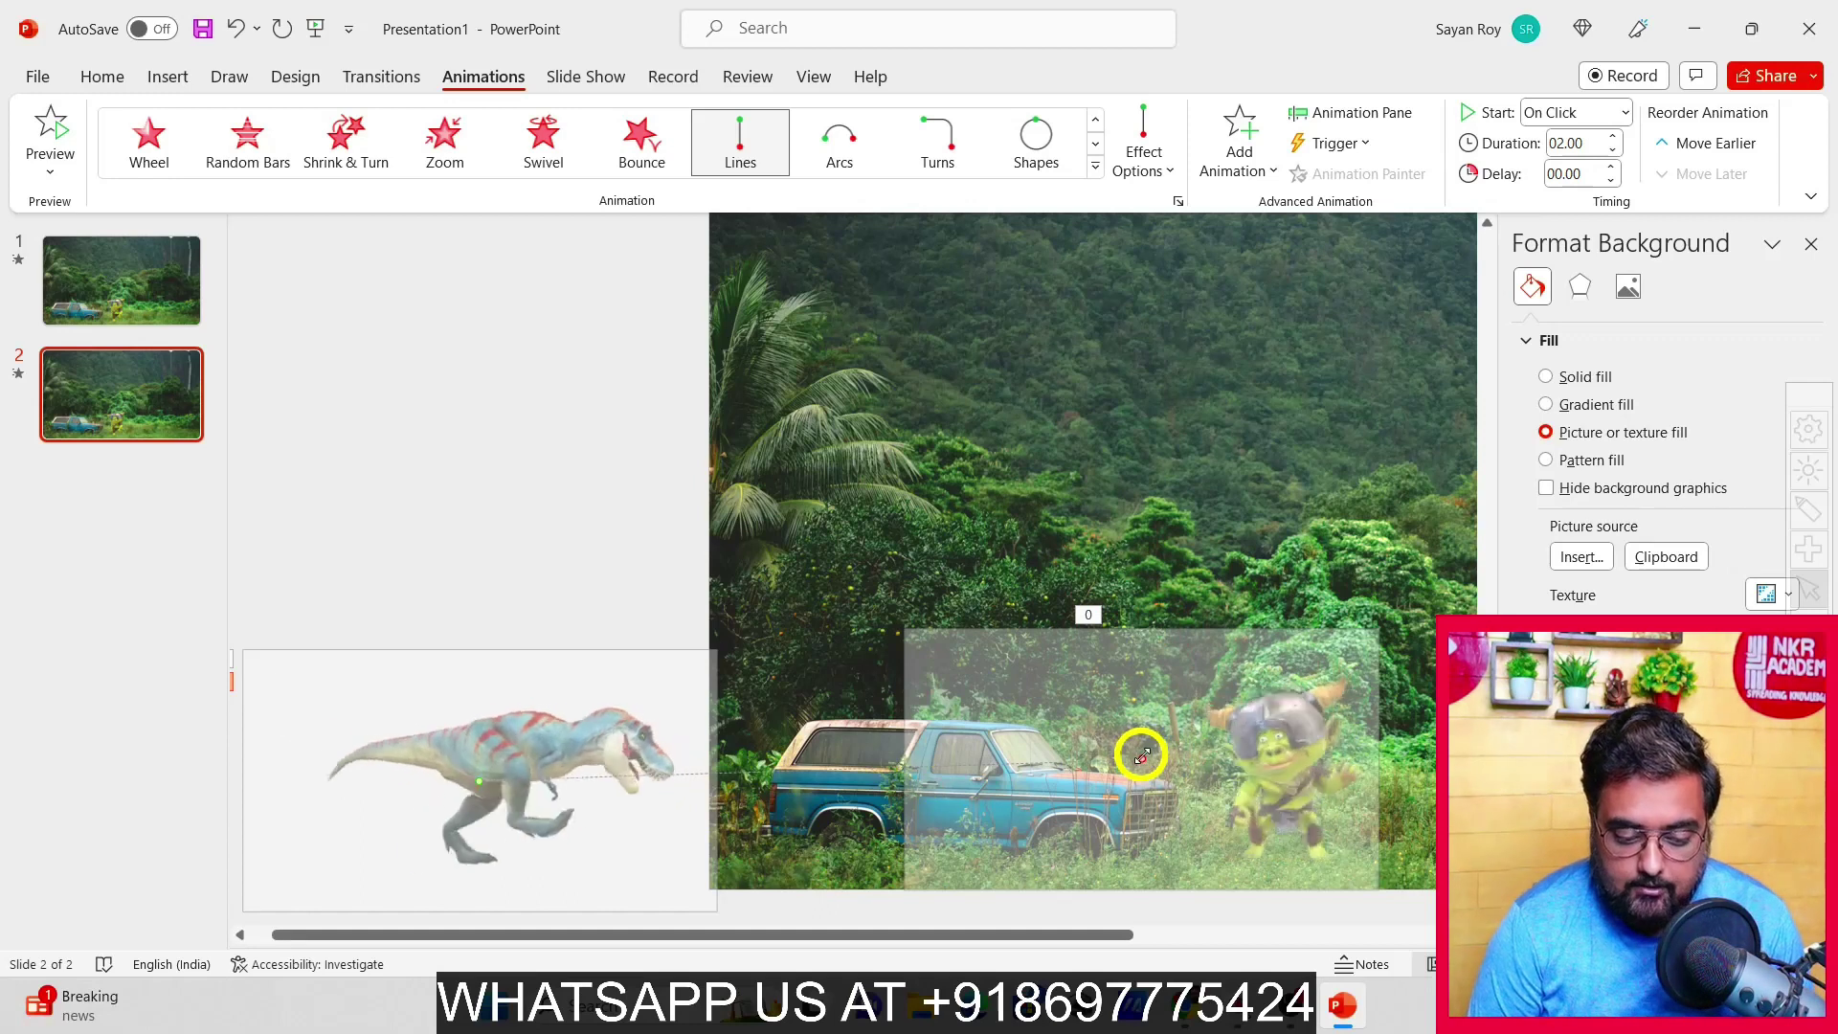
pyautogui.moveTo(1142, 759); pyautogui.dragTo(1059, 767)
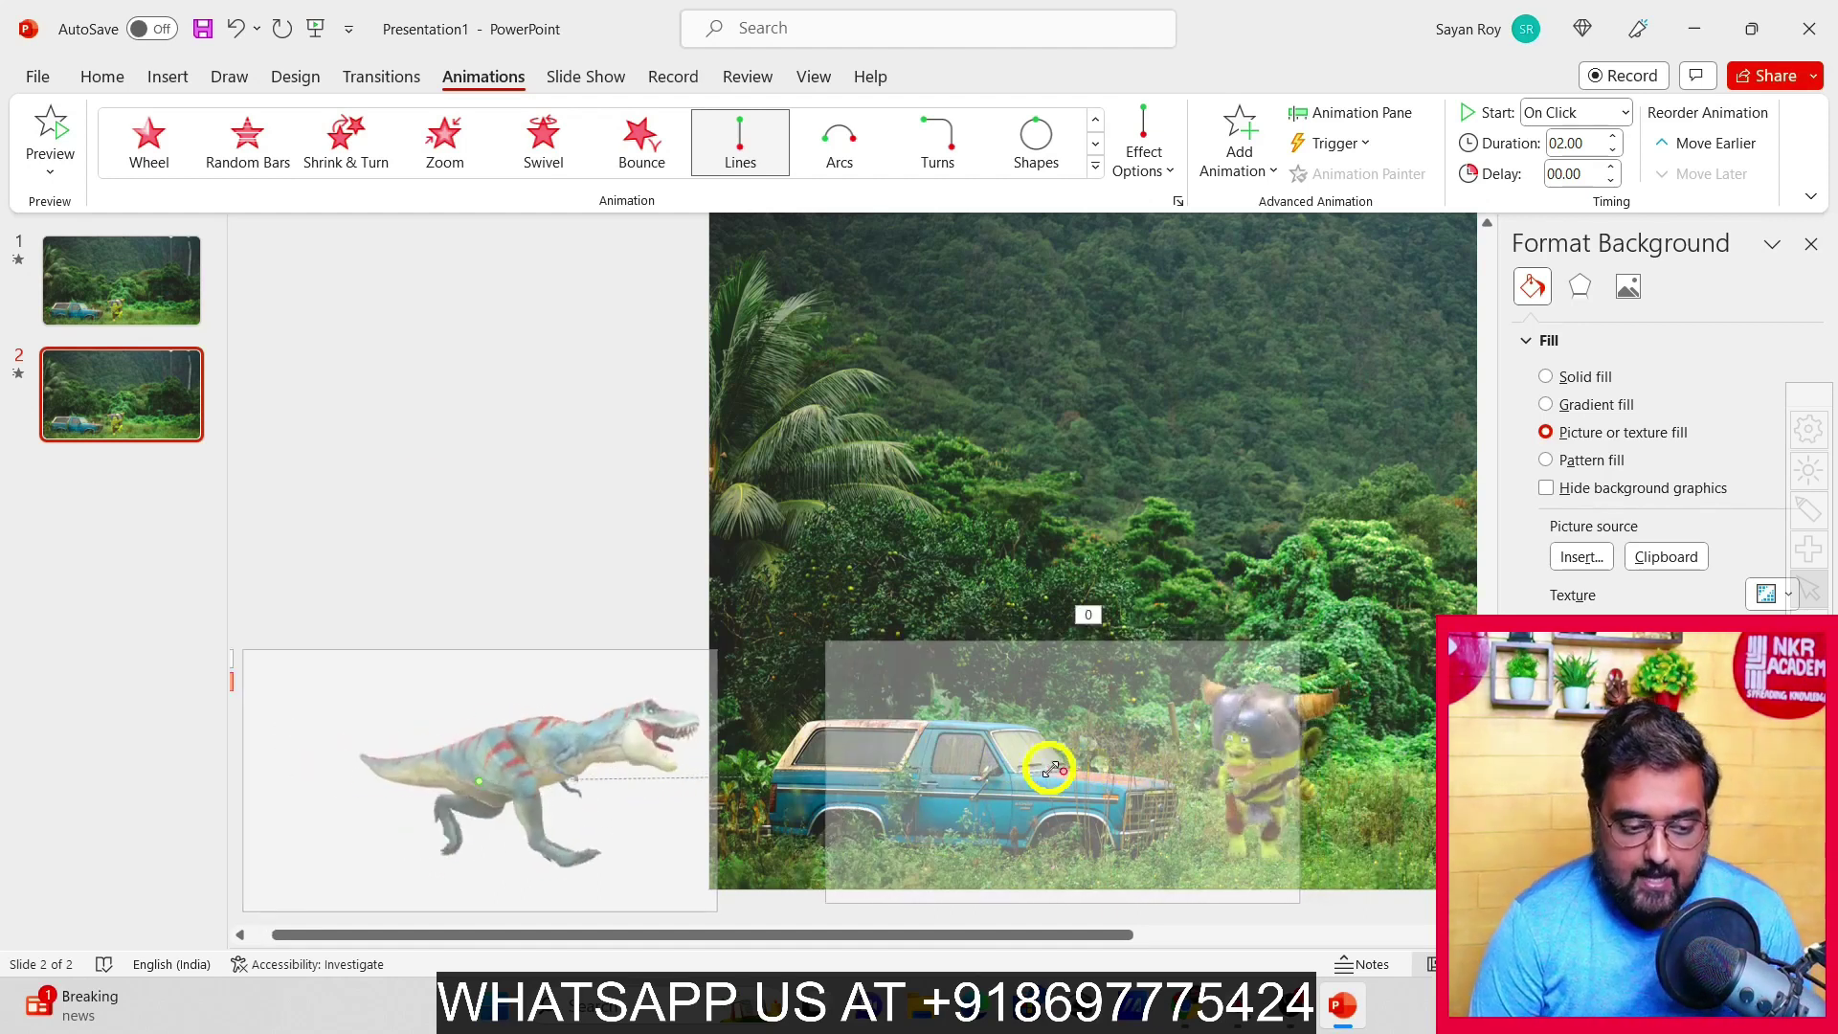
pyautogui.click(51, 134)
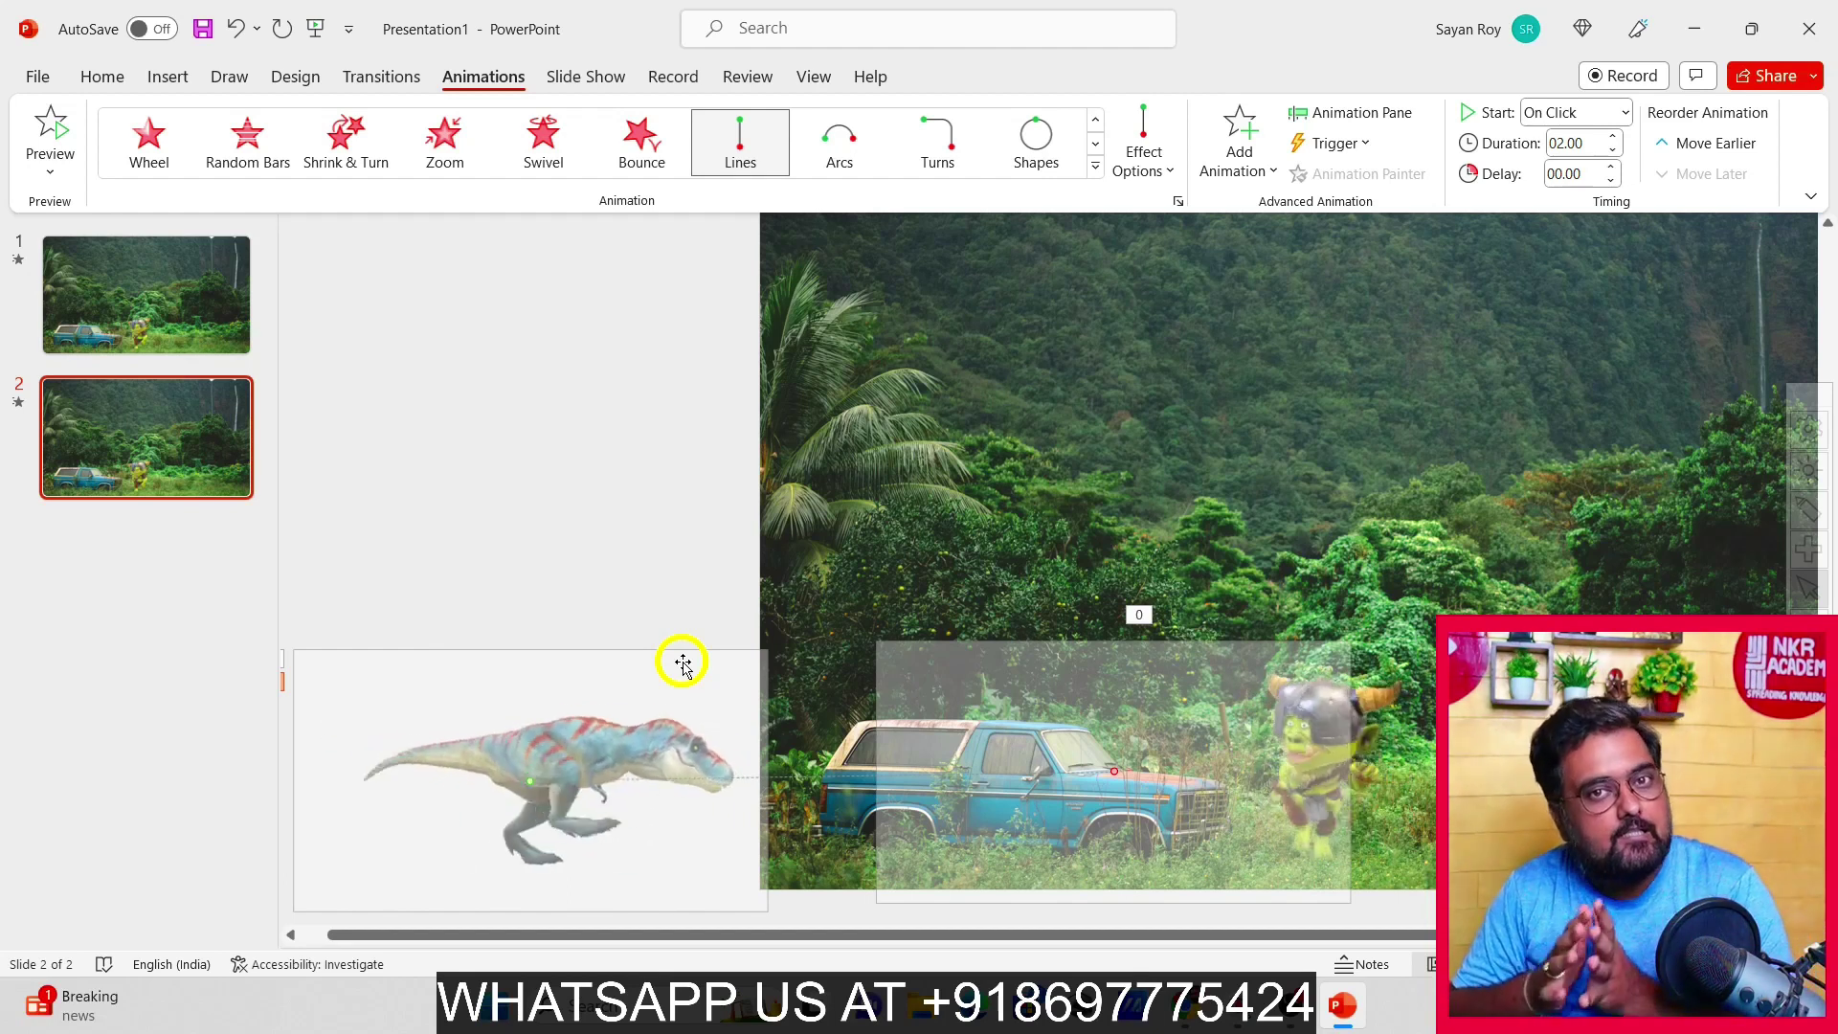
# Set the dinosaur's animations to start With Previous and last 3.00 seconds
pyautogui.click(628, 677)
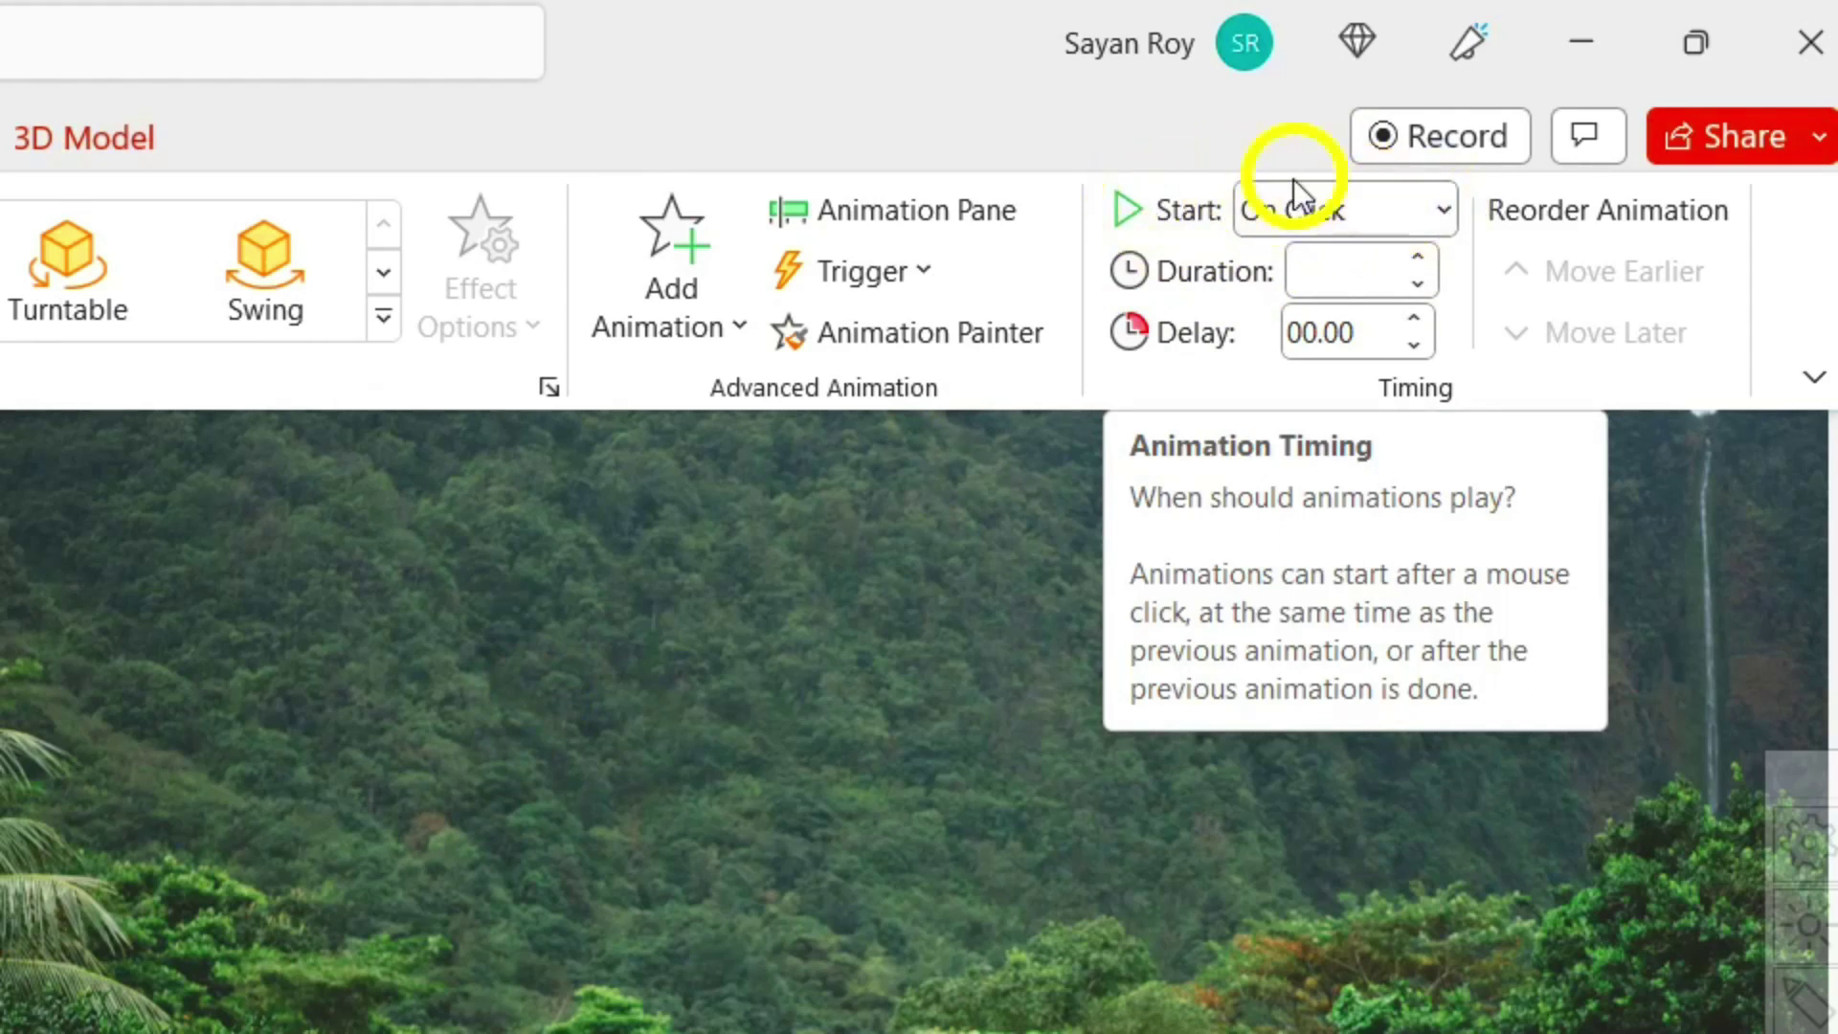
pyautogui.click(1426, 212)
pyautogui.click(1361, 354)
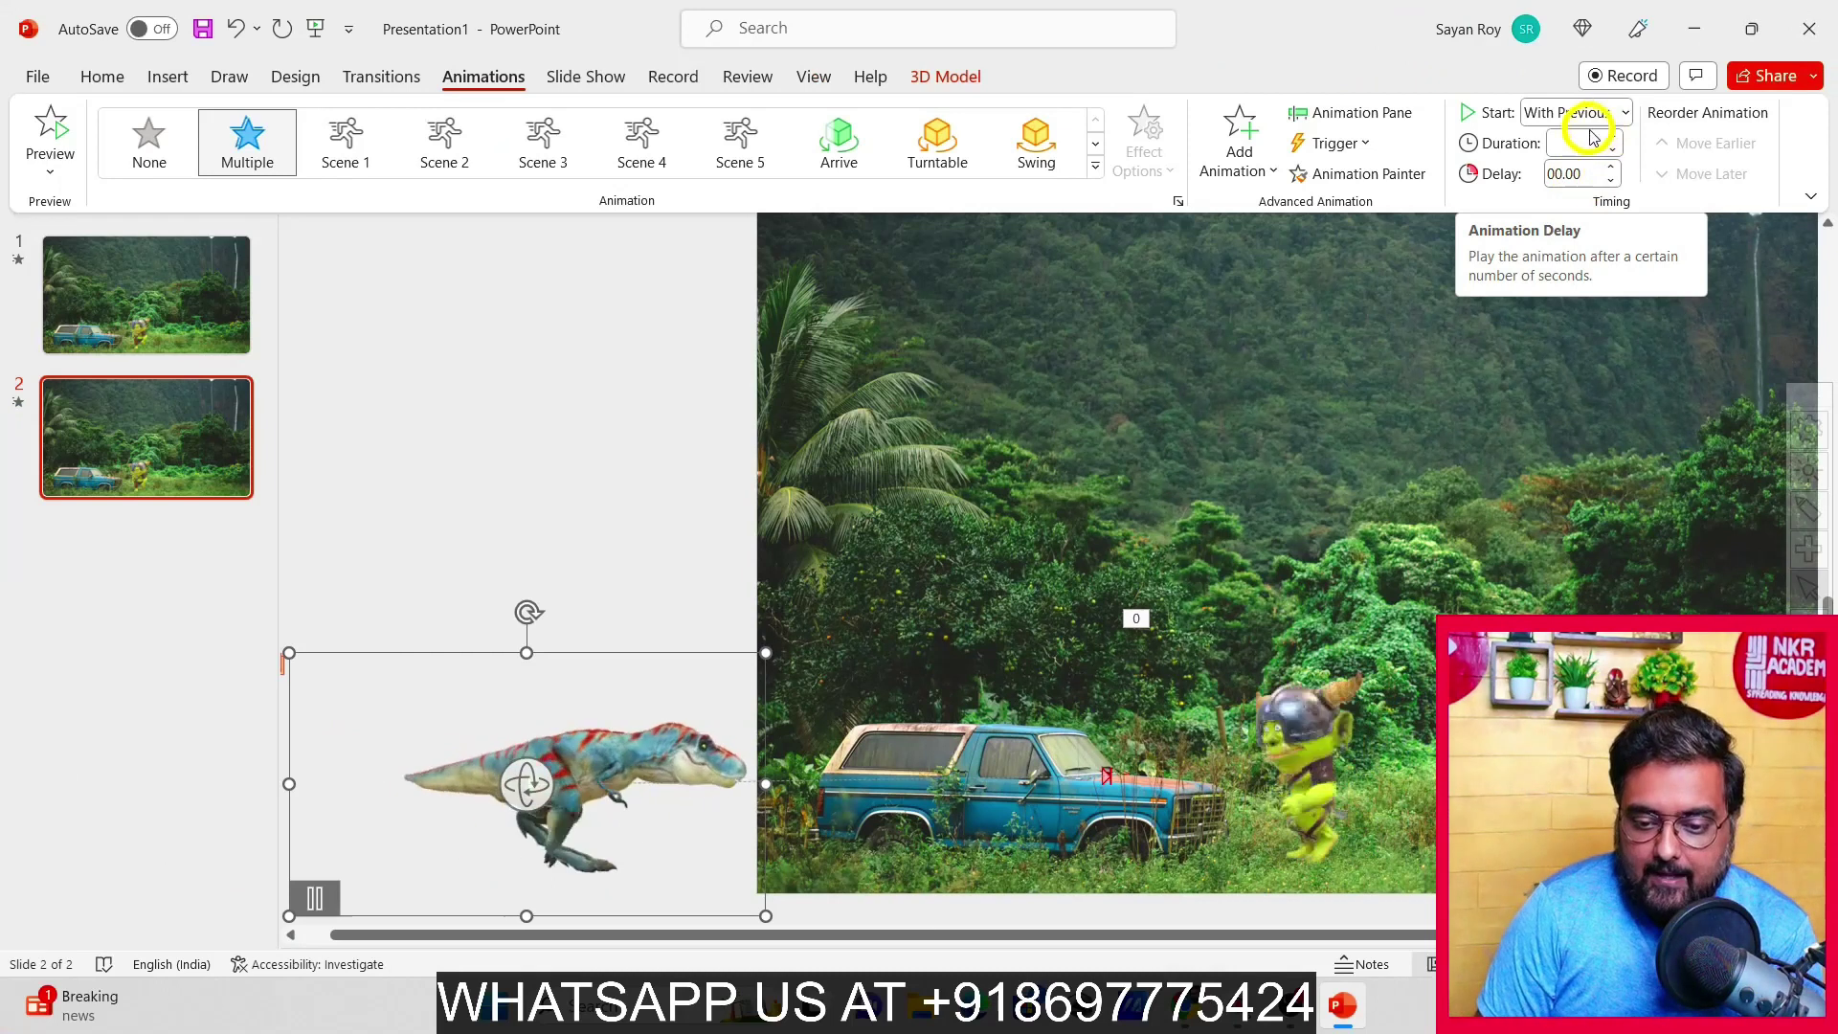
pyautogui.click(1611, 137)
pyautogui.click(1612, 137)
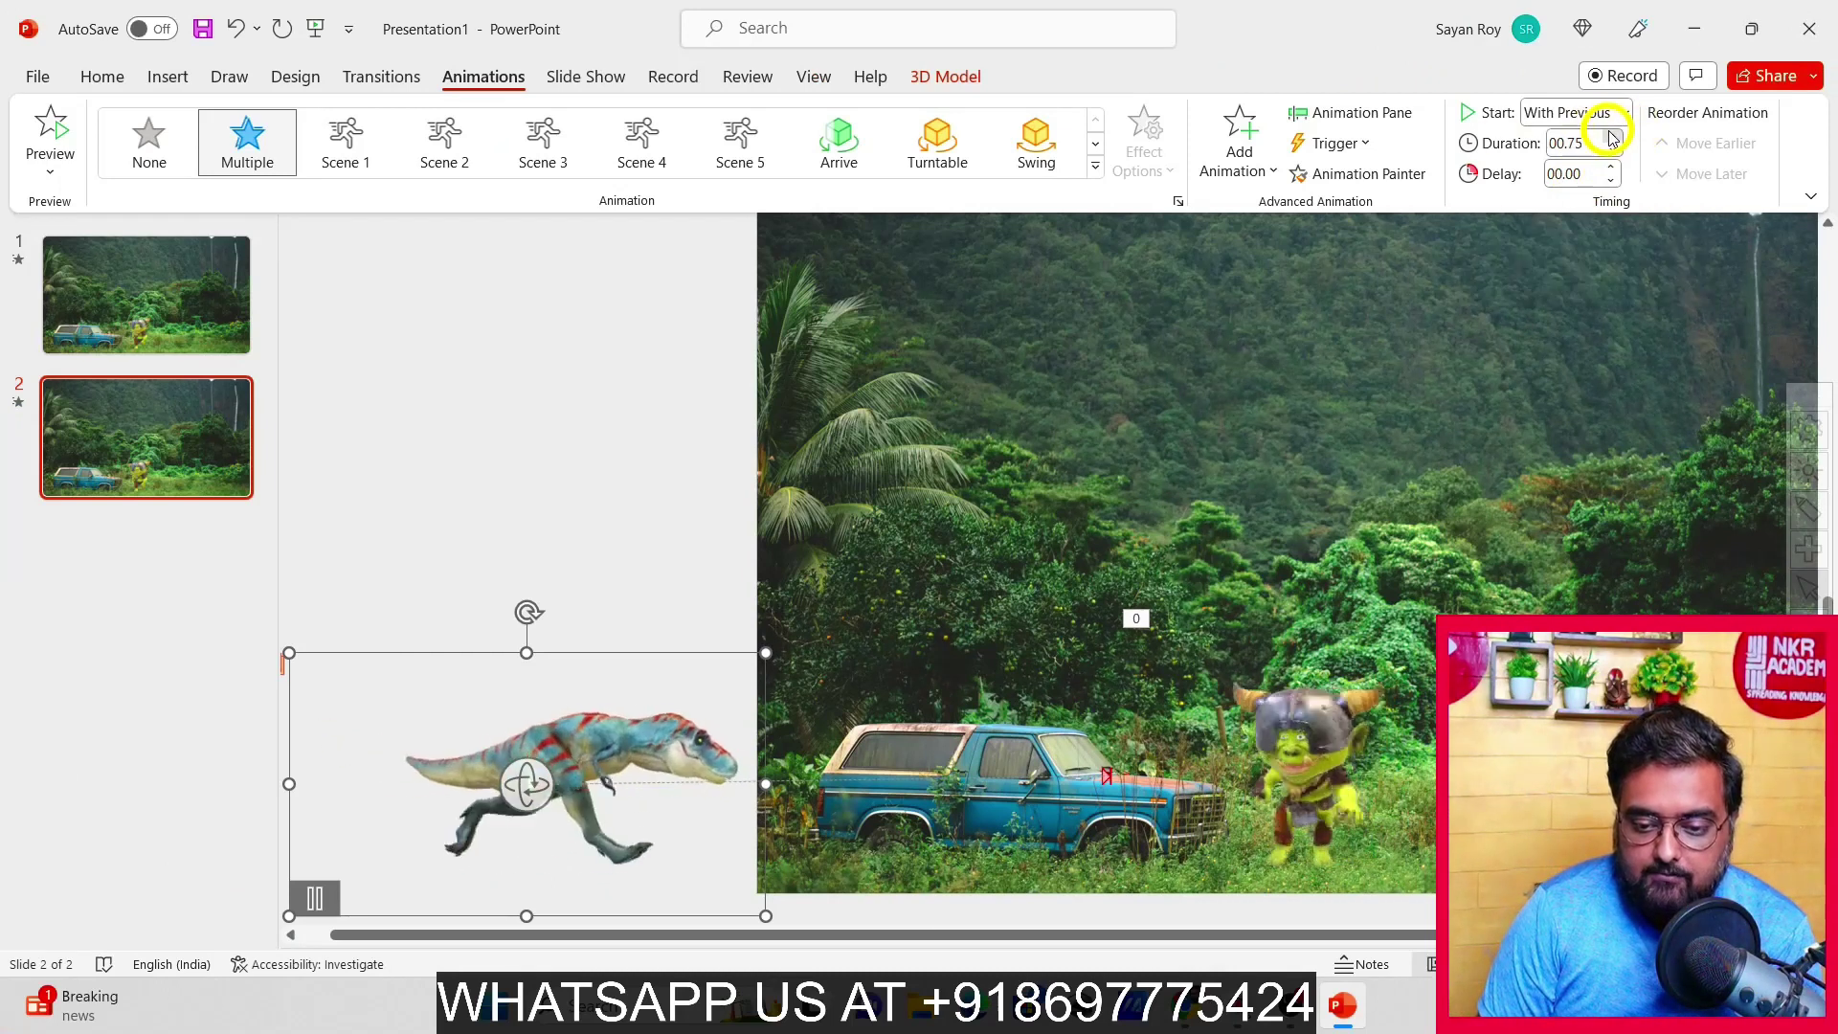
pyautogui.click(1611, 137)
pyautogui.click(1612, 137)
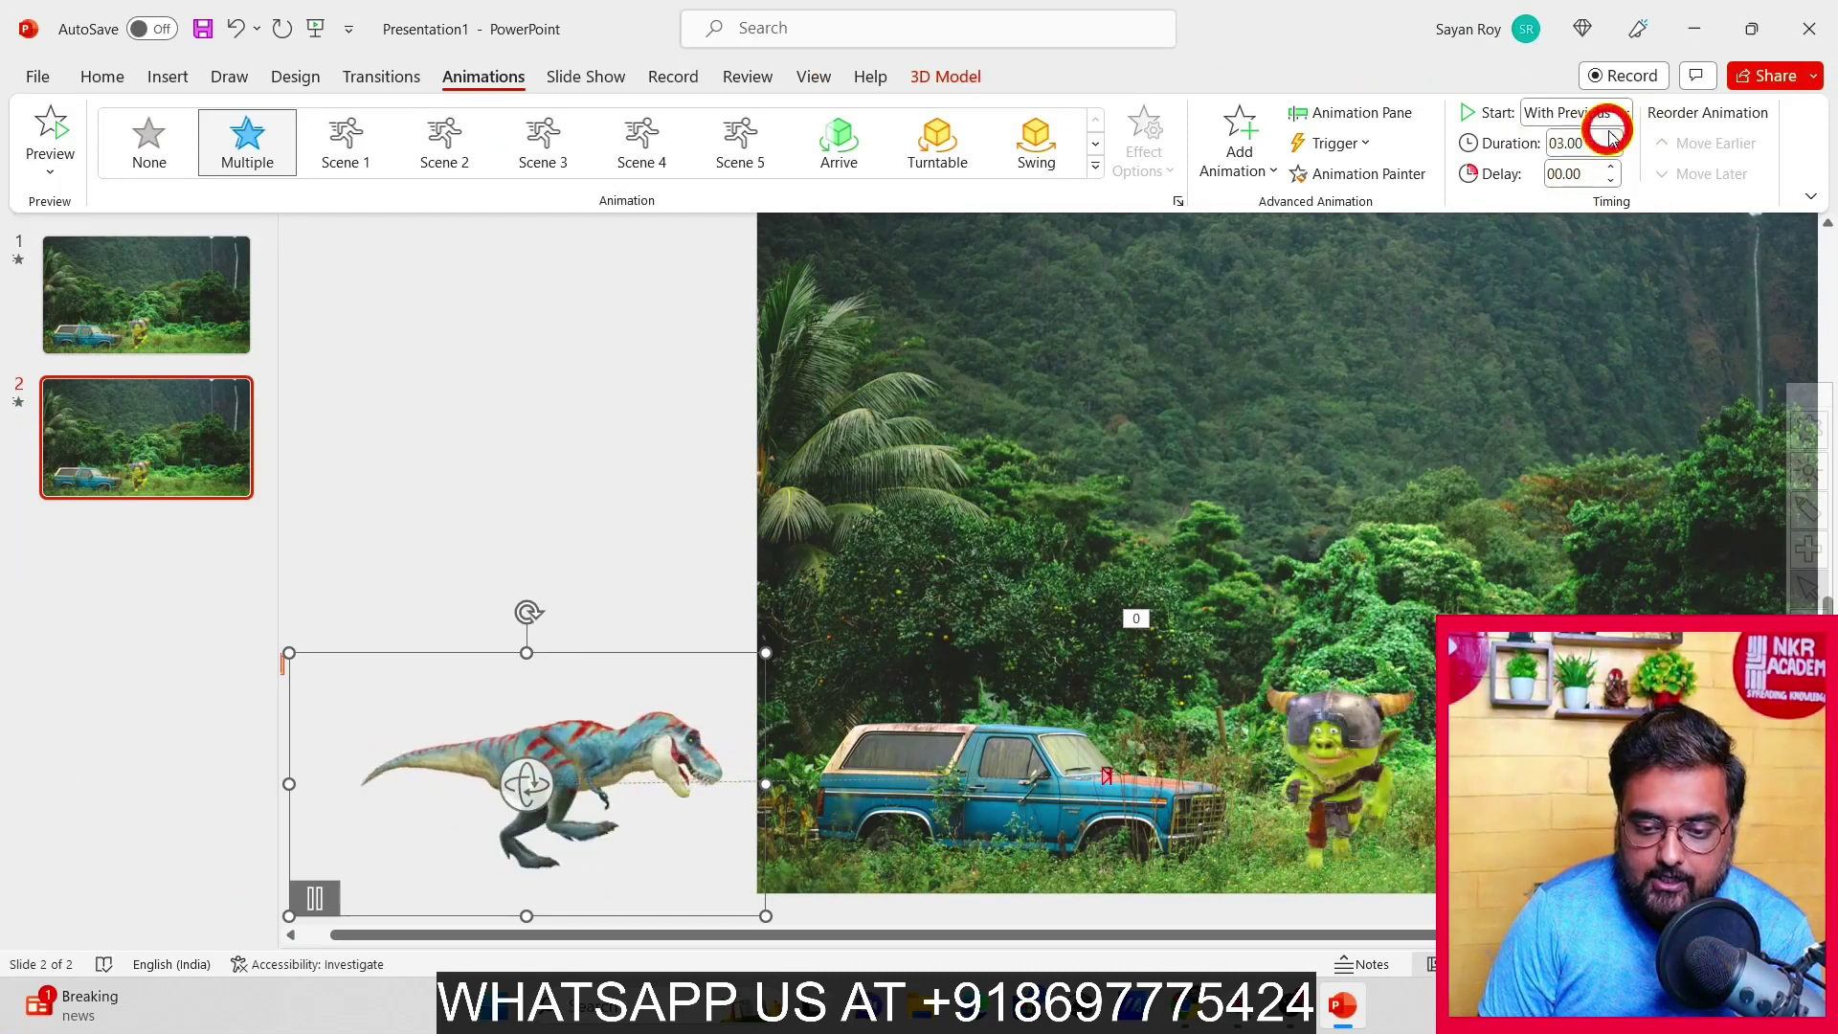
pyautogui.click(1611, 137)
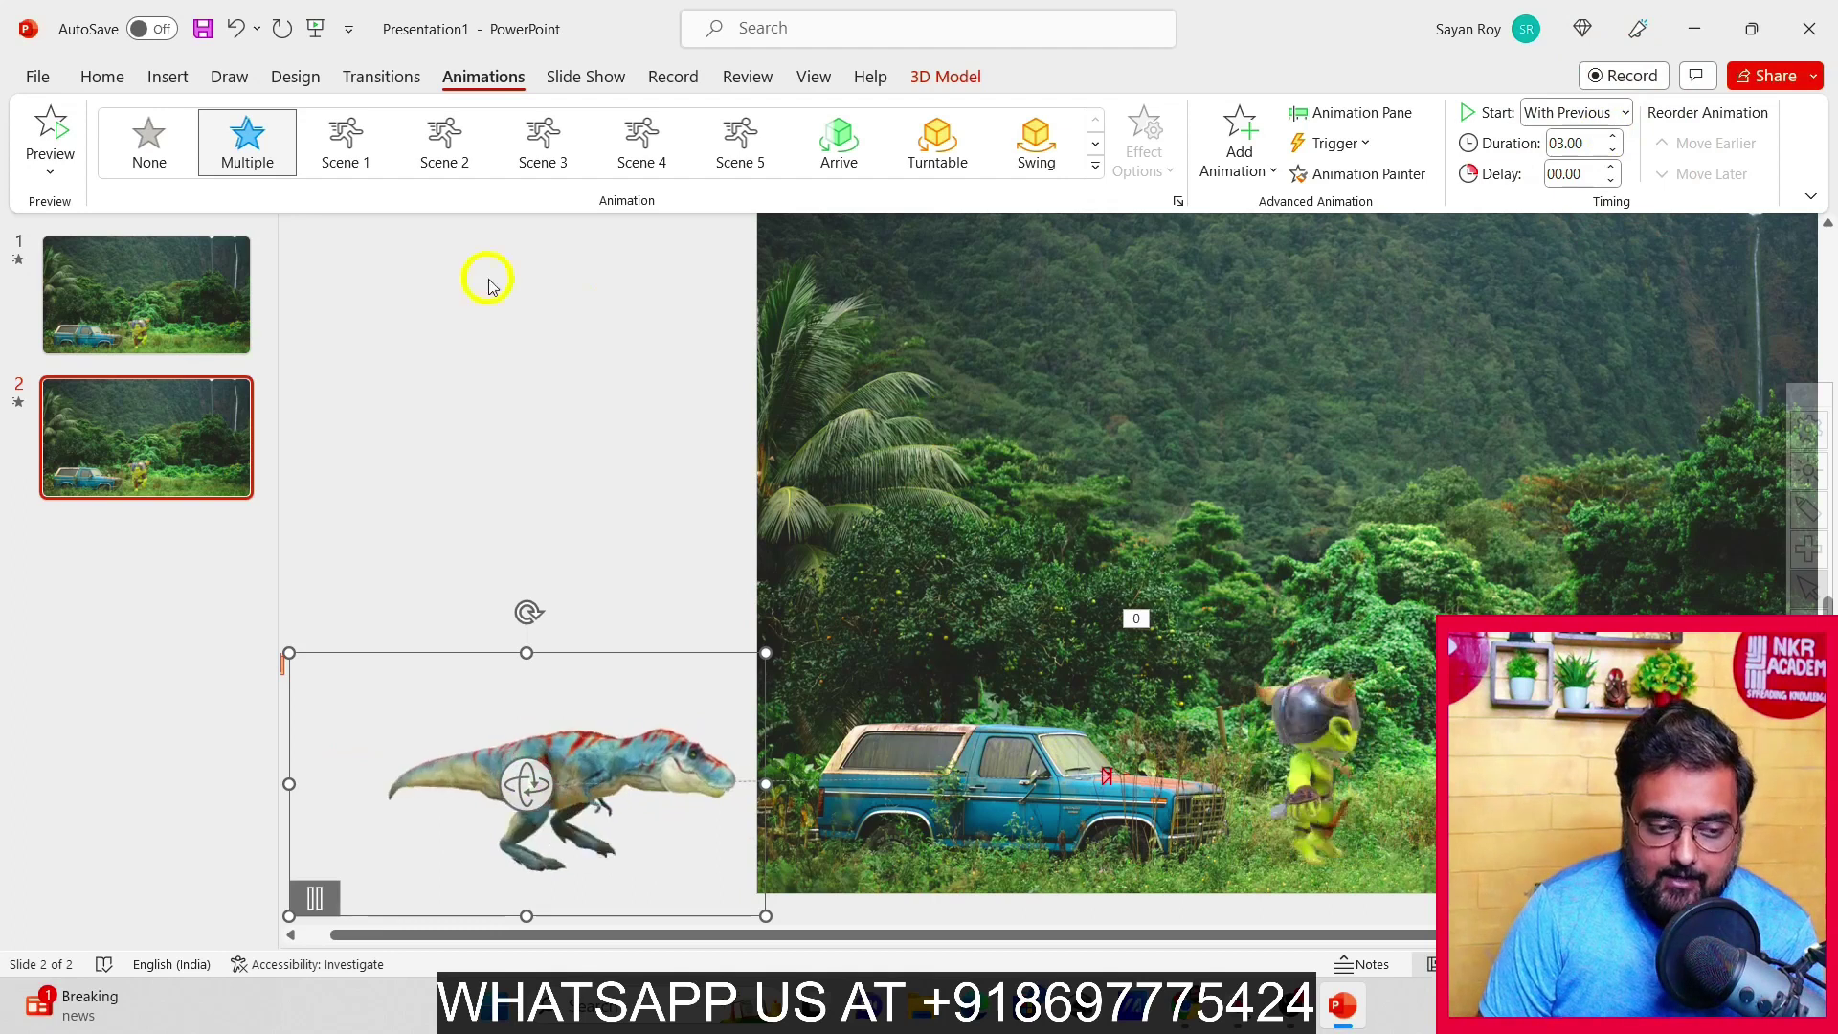
# Preview the second slide's animations repeatedly to check the dinosaur's speed and where it stops relative to the goblin
pyautogui.click(50, 127)
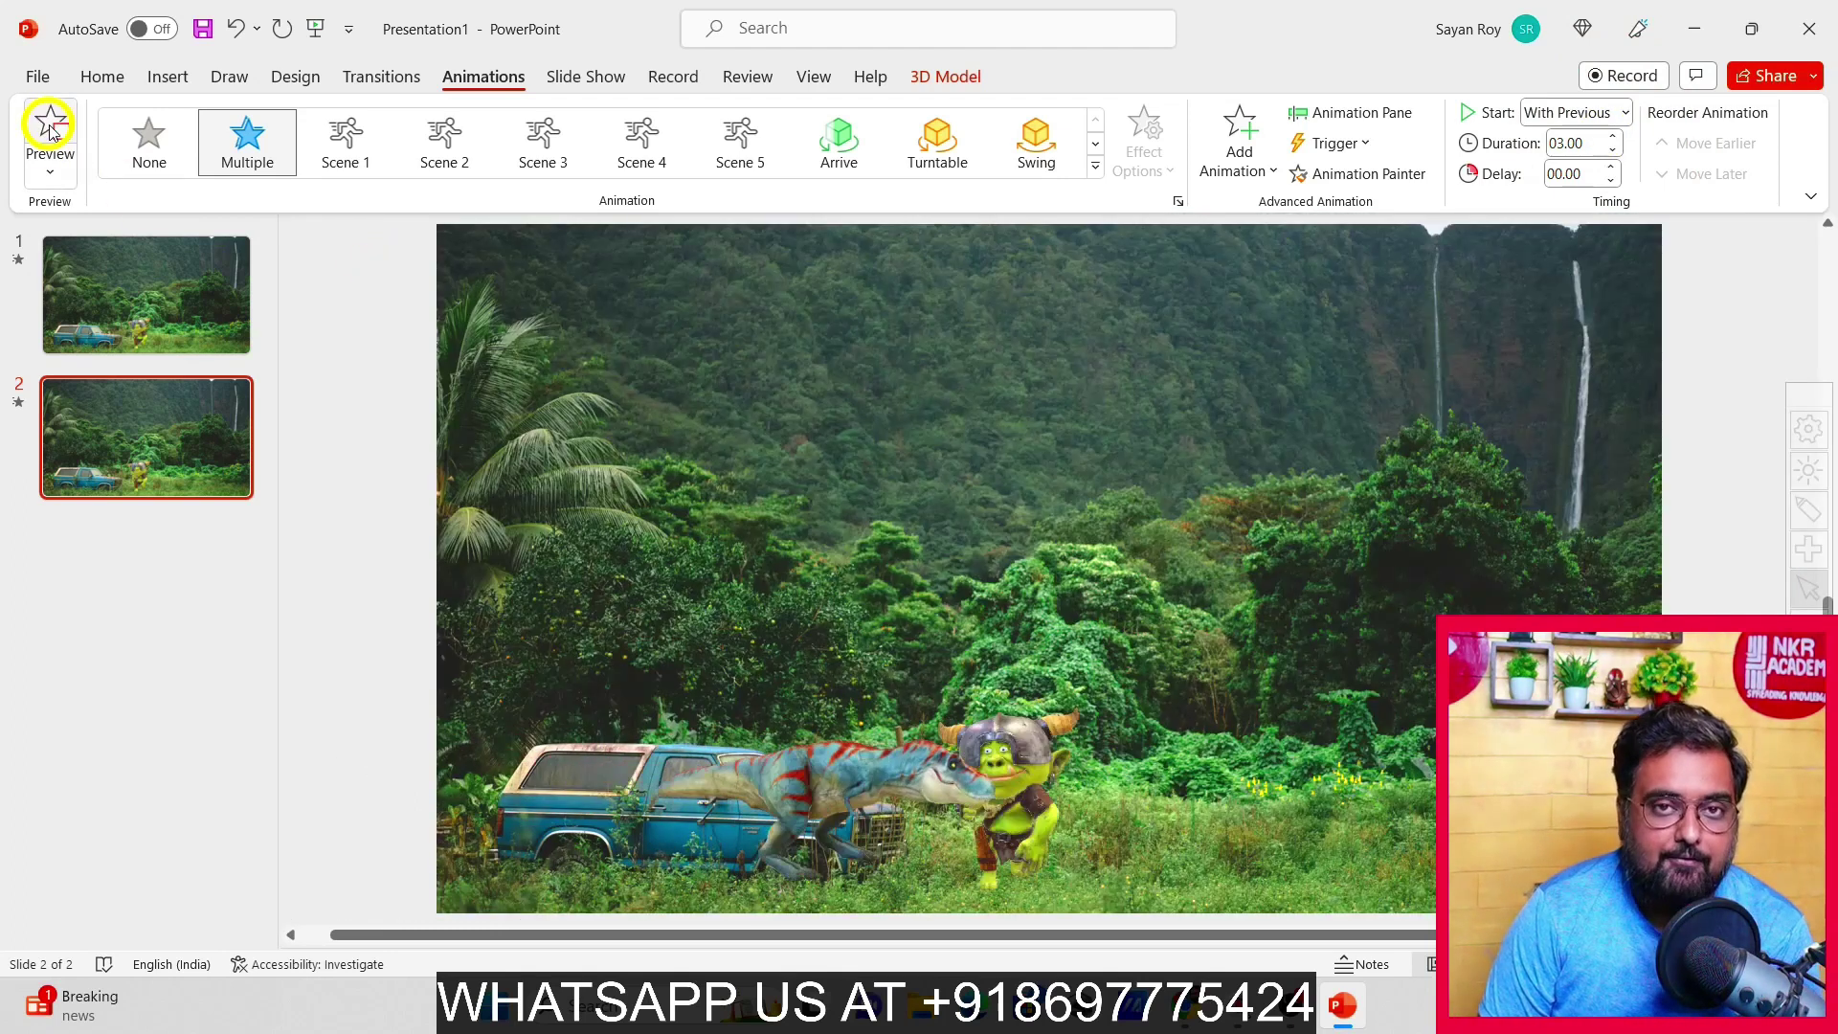
pyautogui.click(50, 128)
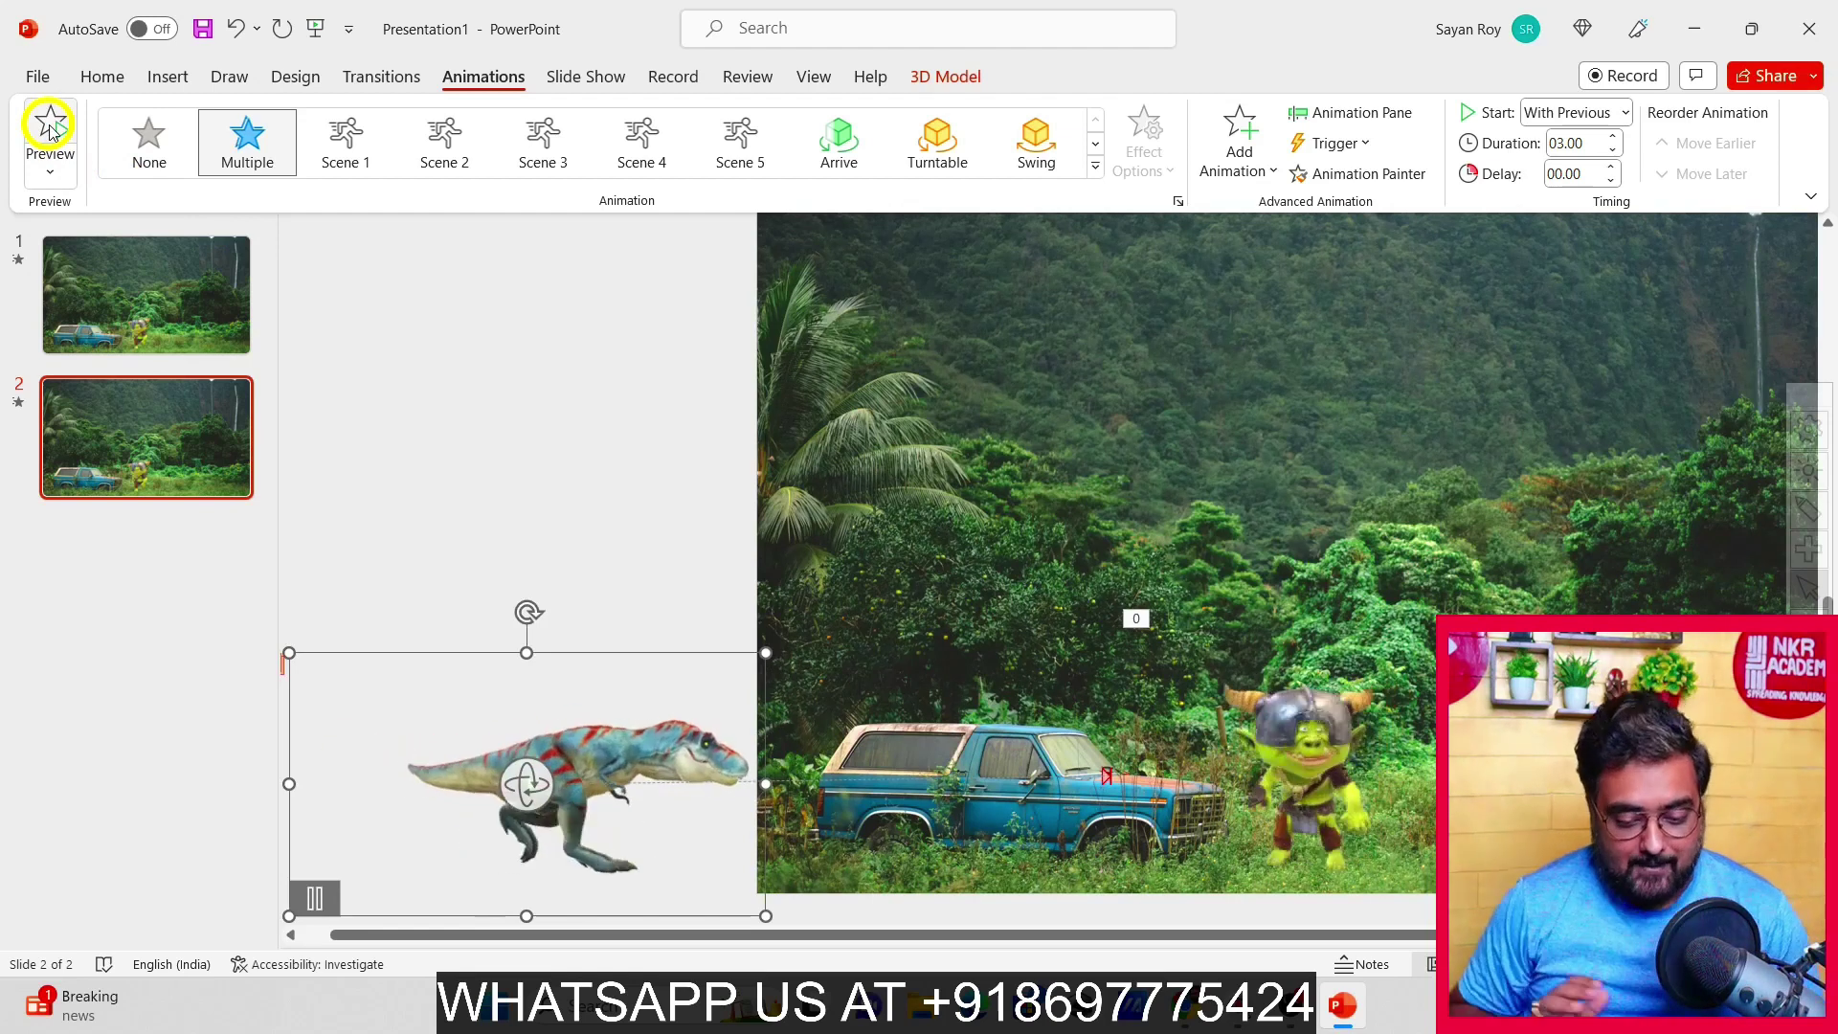
pyautogui.click(50, 127)
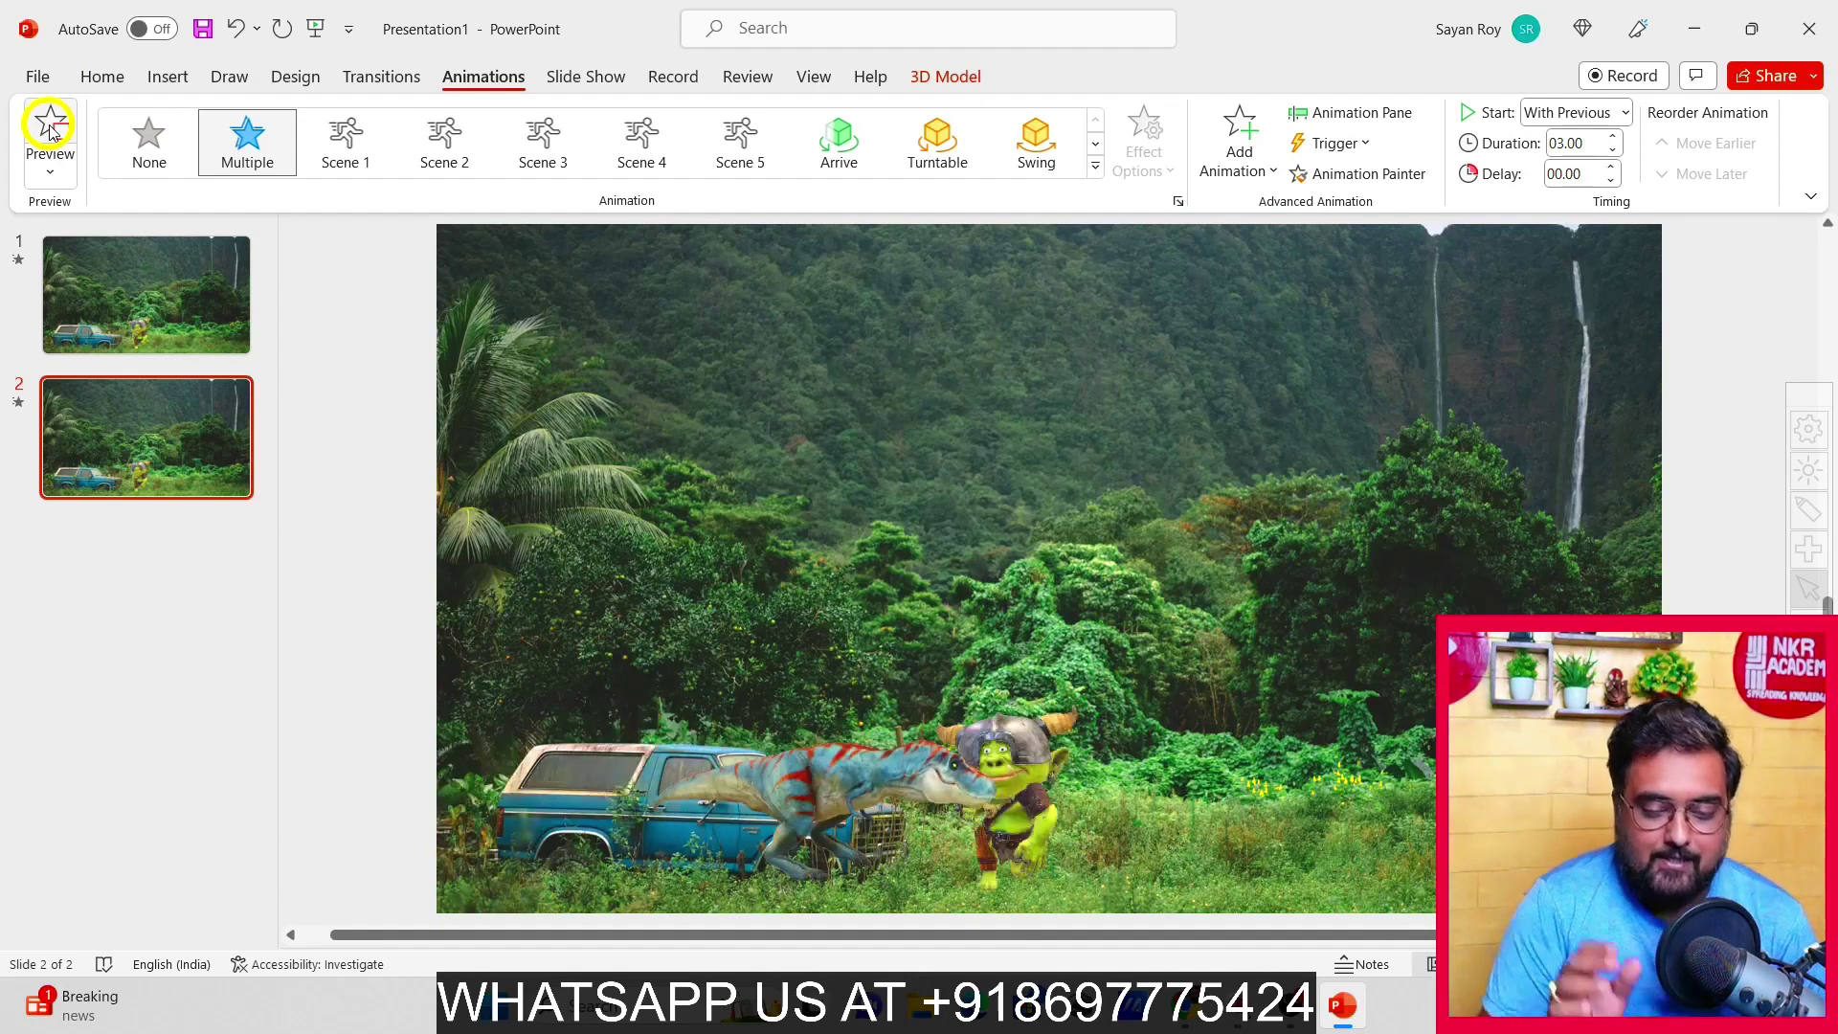
pyautogui.click(50, 127)
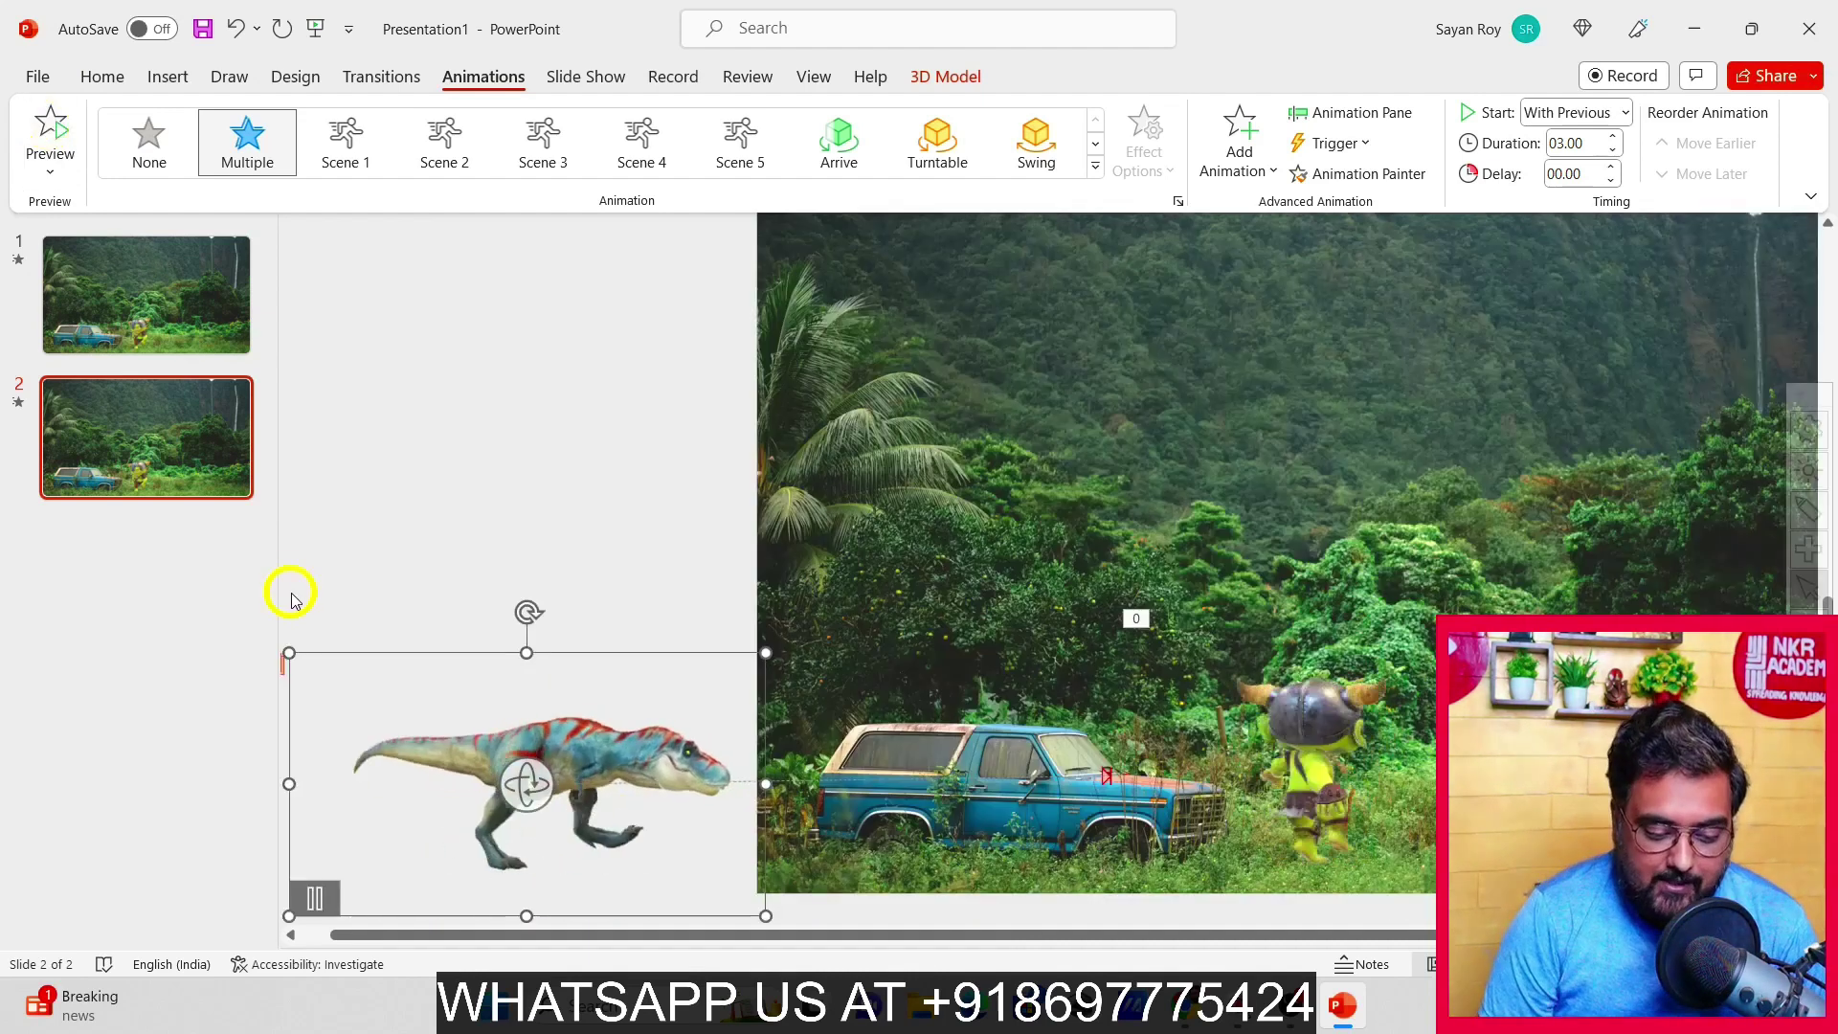
# Shift the dinosaur's motion path slightly back so that it ends over the car, farther from the goblin
pyautogui.click(1105, 778)
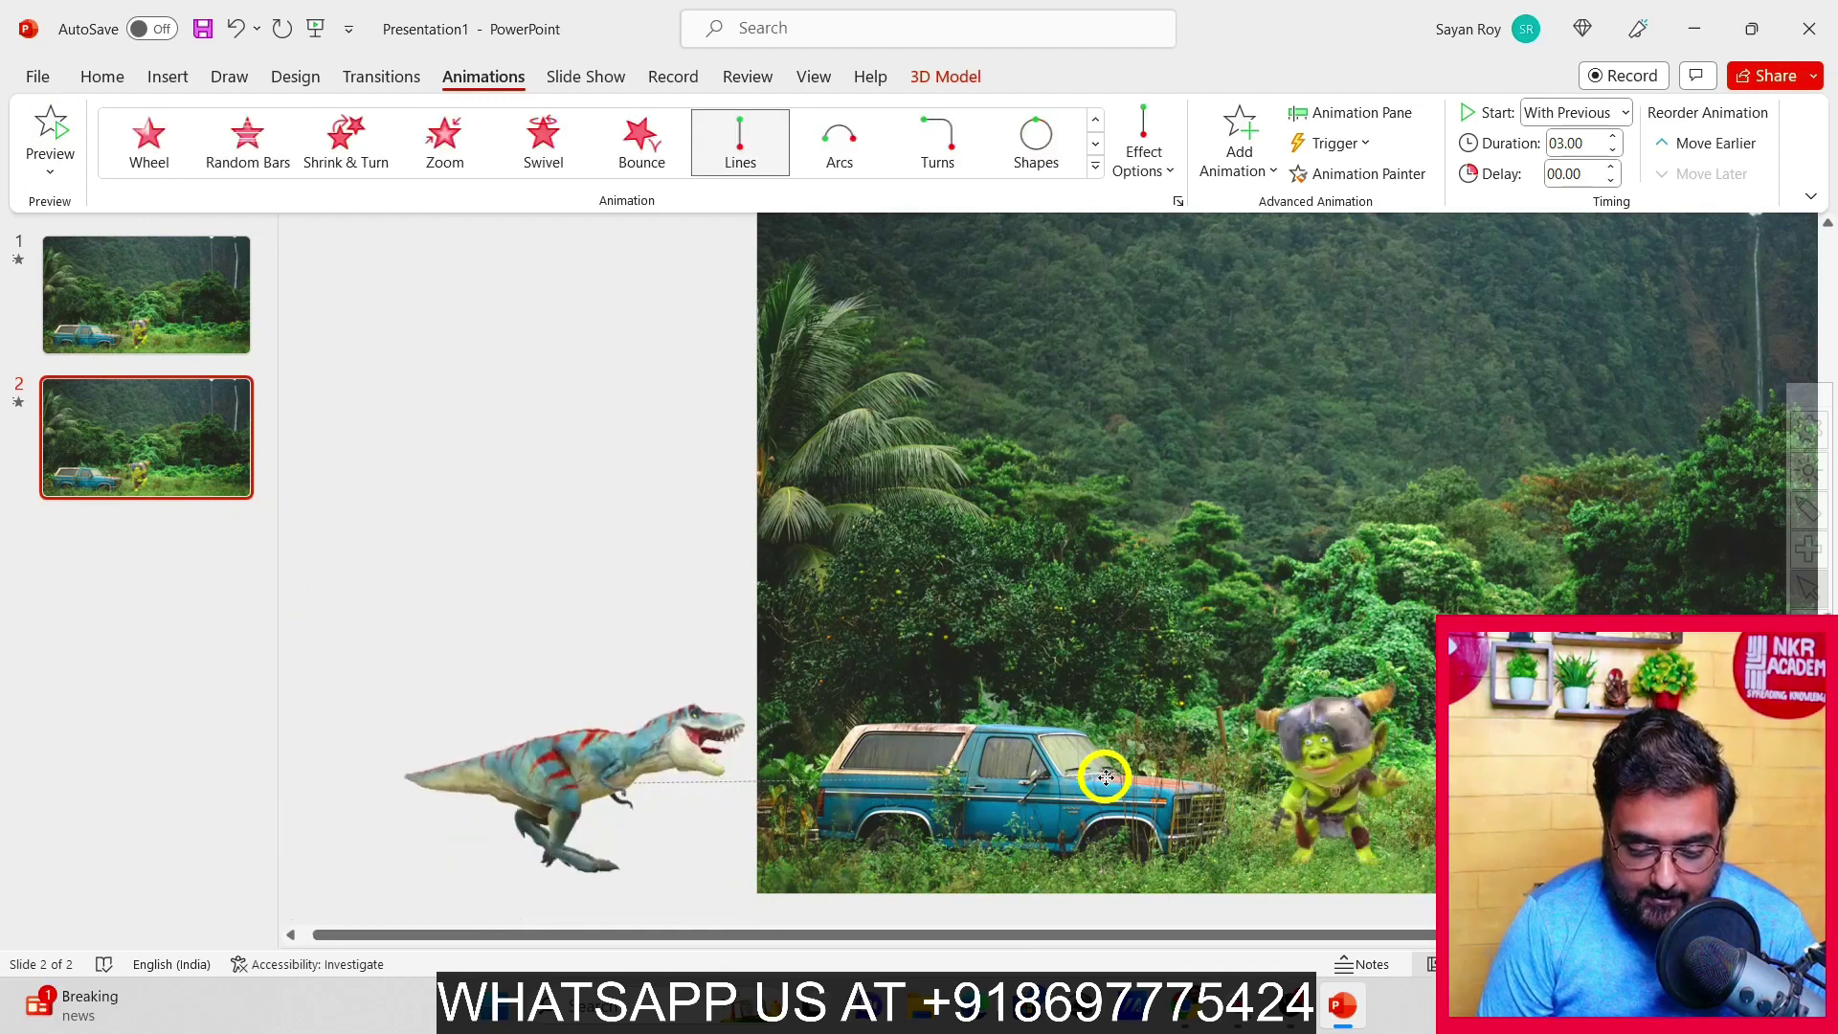
pyautogui.click(1041, 782)
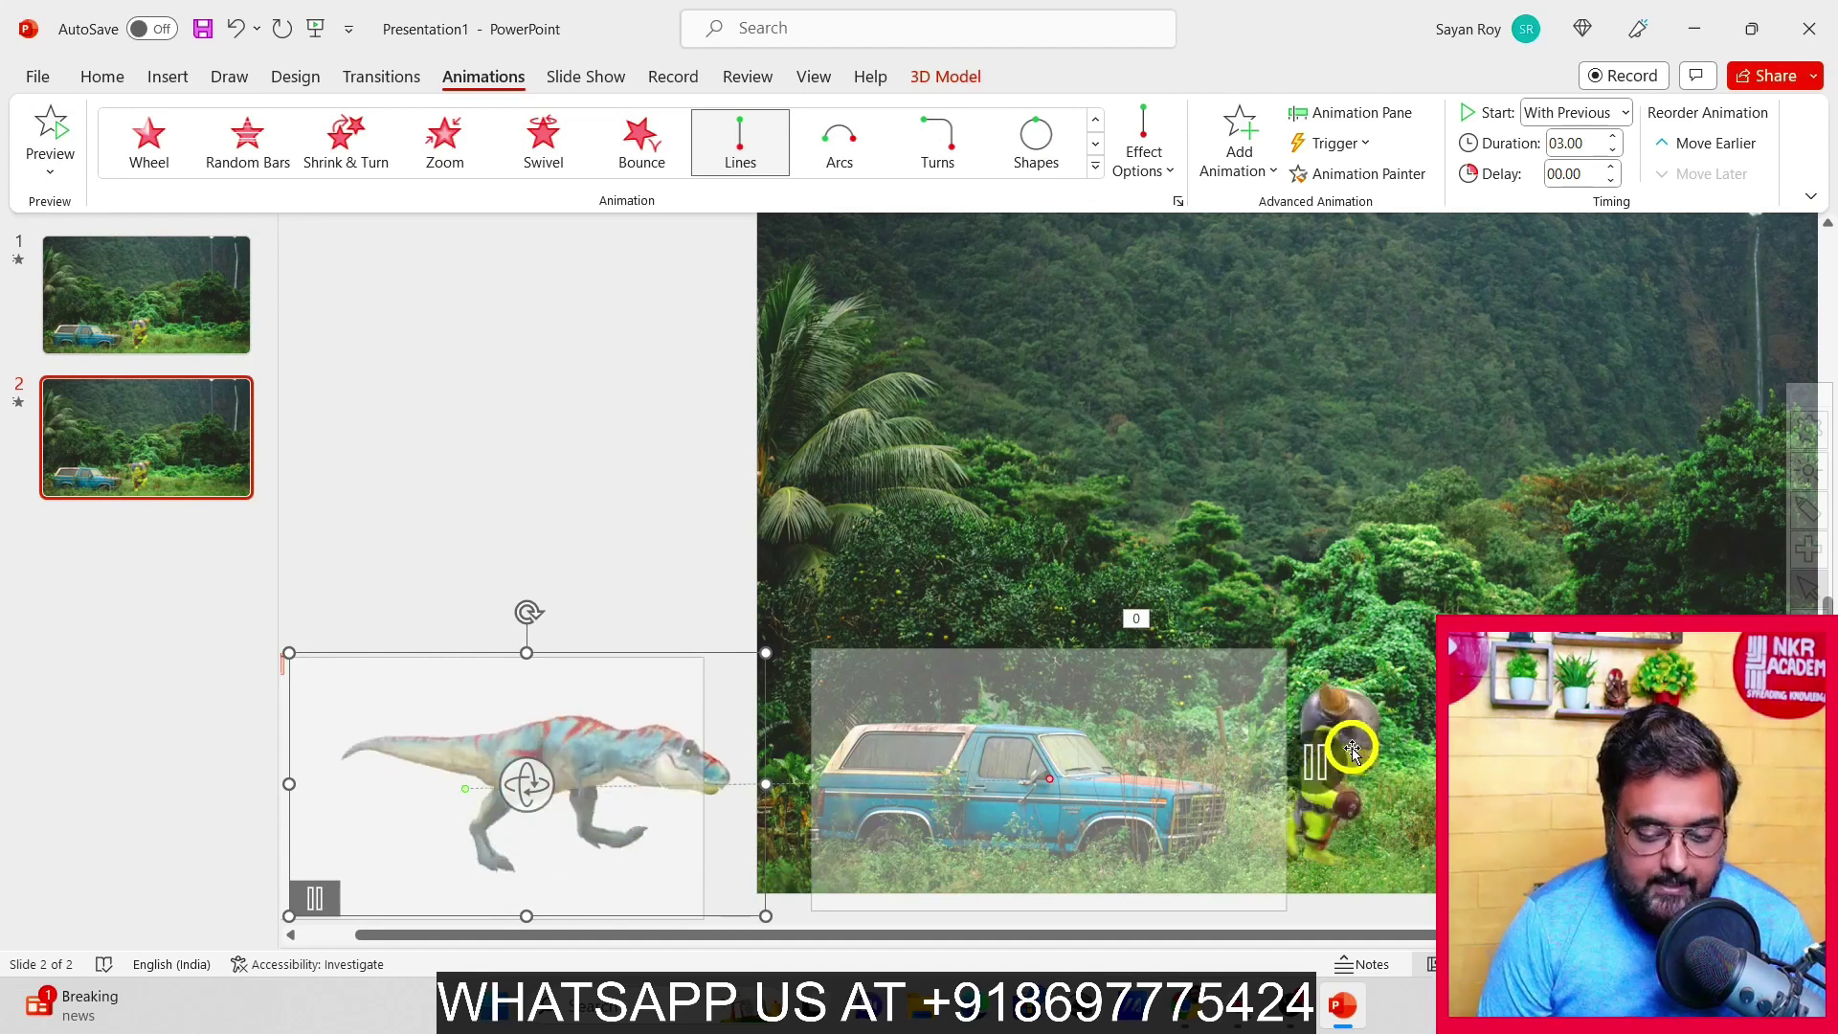
# Preview the second slide's animations, then duplicate that slide as the third slide and preview the copy
pyautogui.click(52, 130)
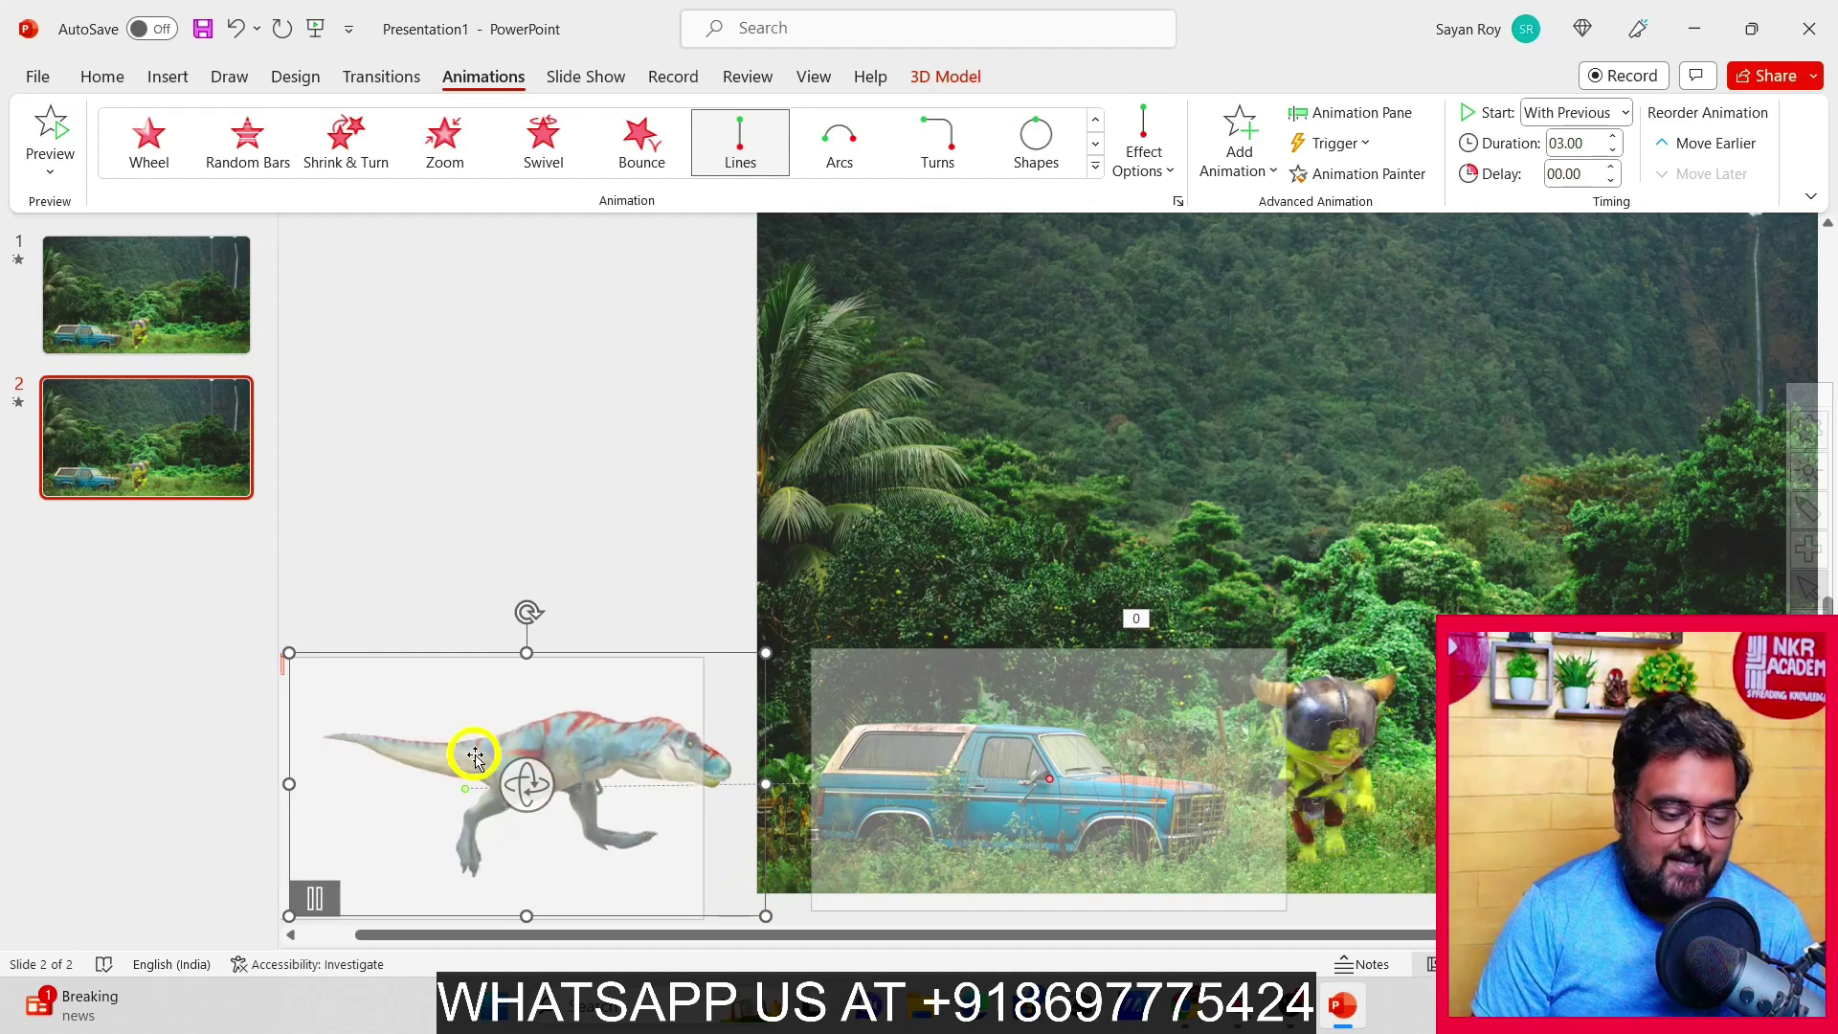
pyautogui.rightClick(153, 410)
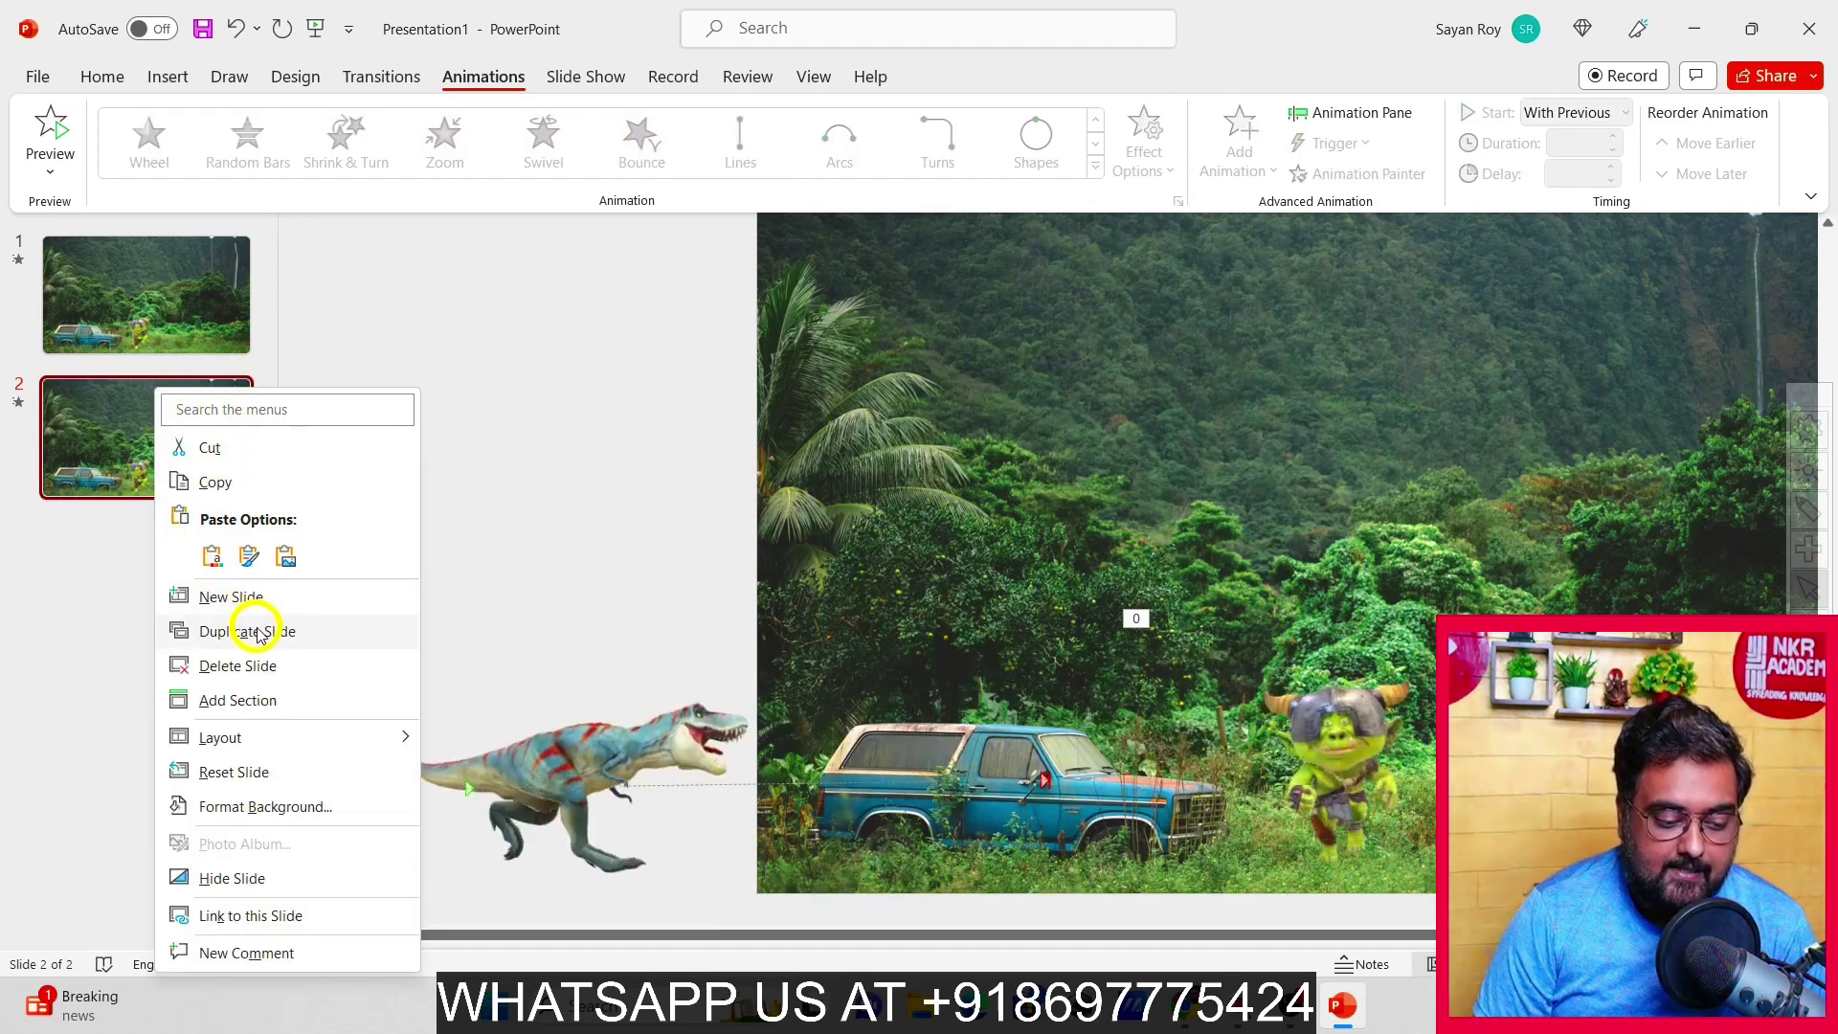
pyautogui.click(258, 635)
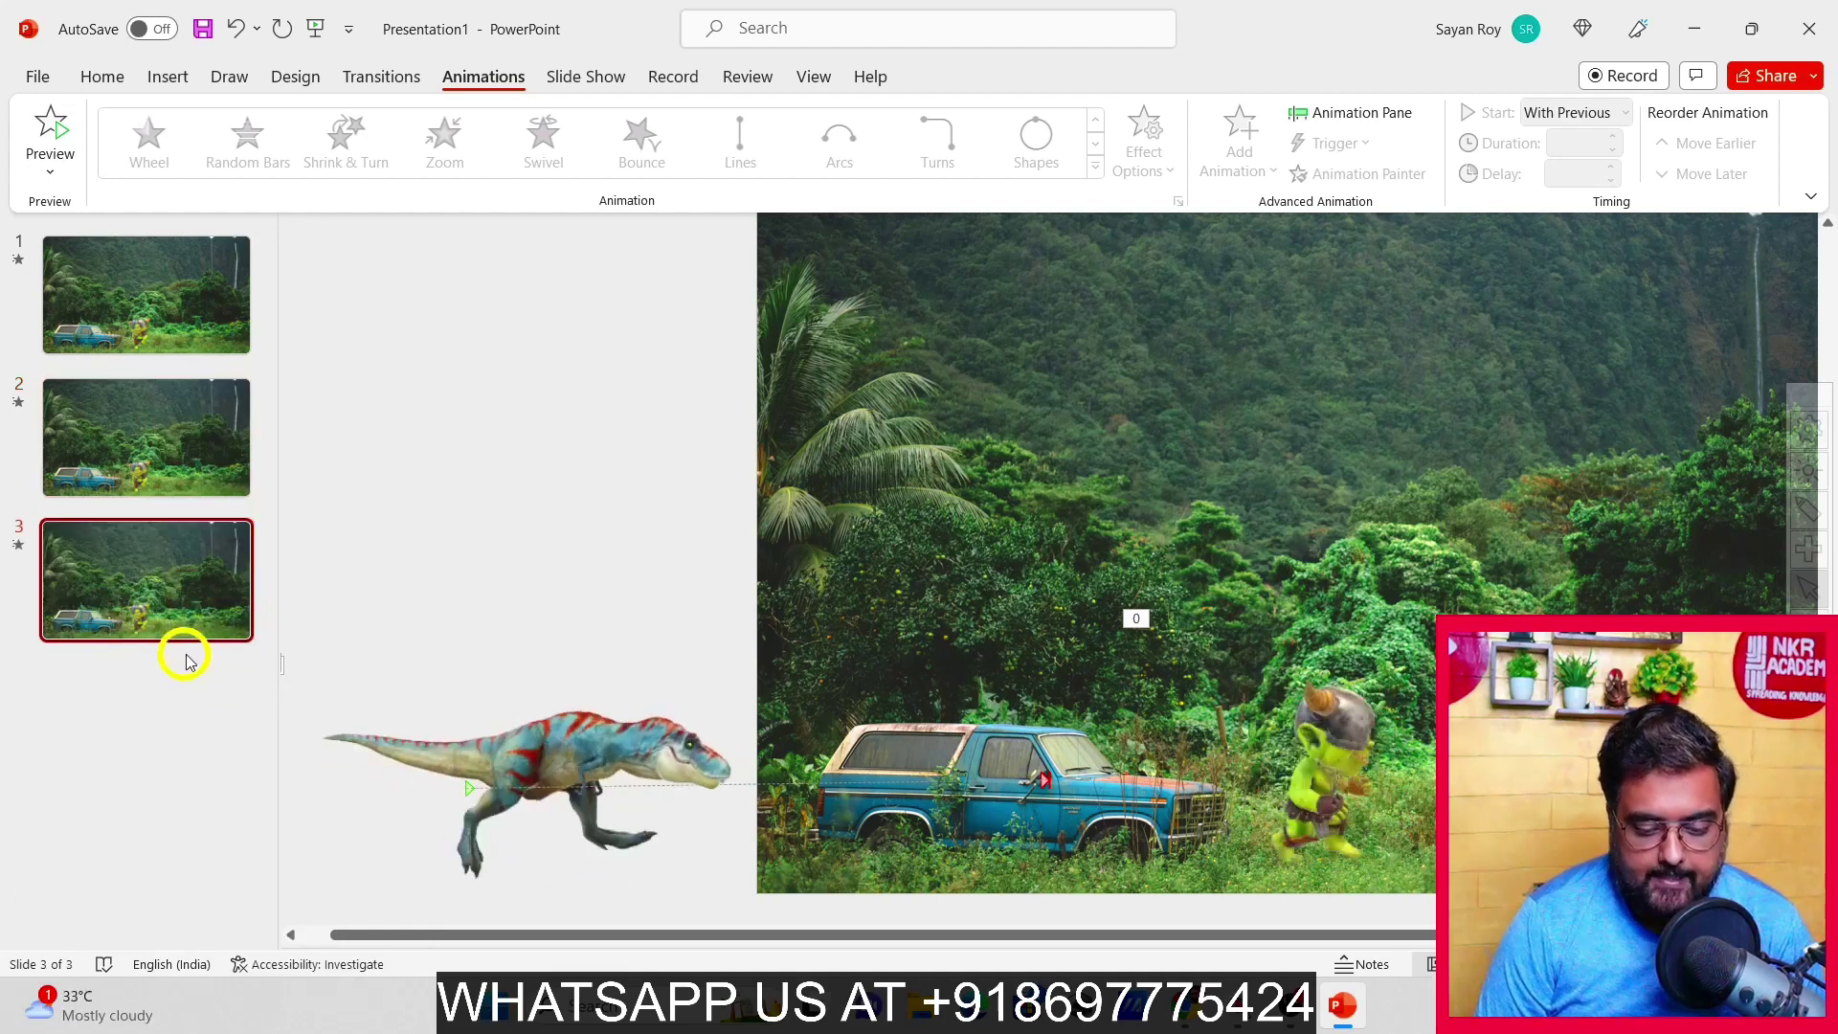
pyautogui.click(54, 131)
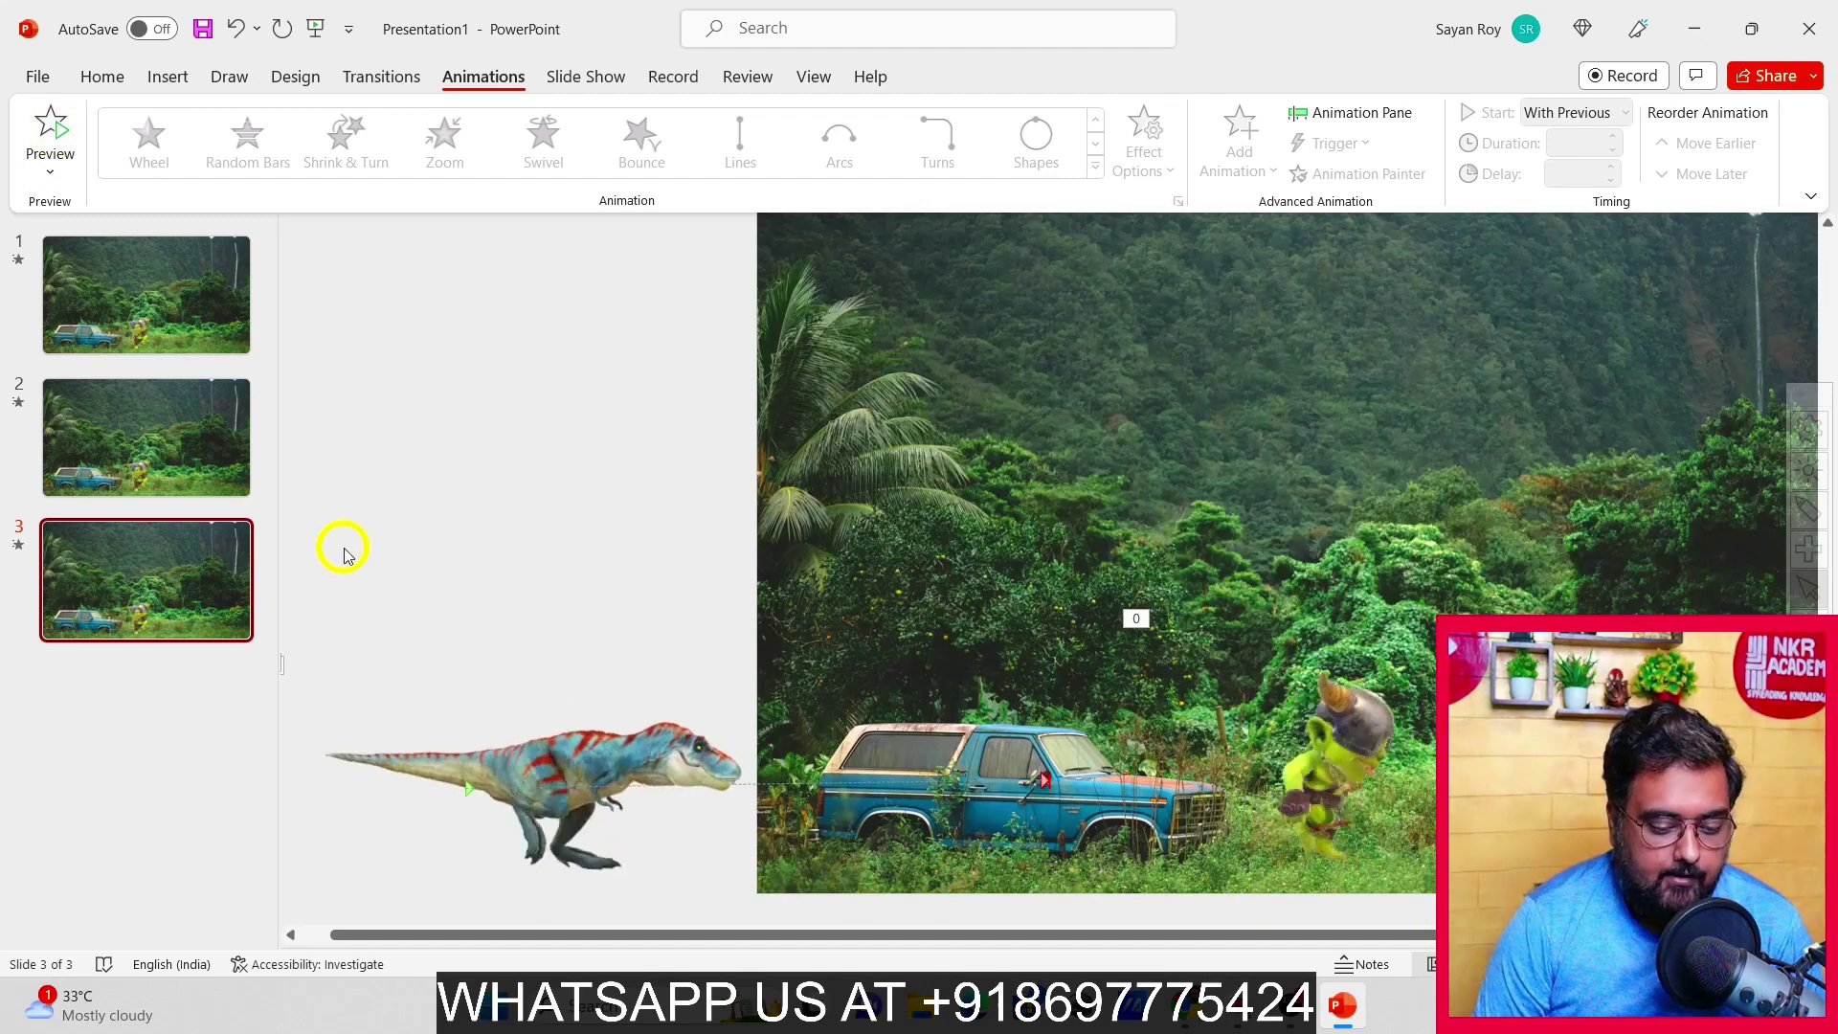
# Move the third slide's dinosaur over the car just behind the goblin and extend its motion path horizontally past the slide's right edge
pyautogui.moveTo(824, 935); pyautogui.dragTo(744, 943)
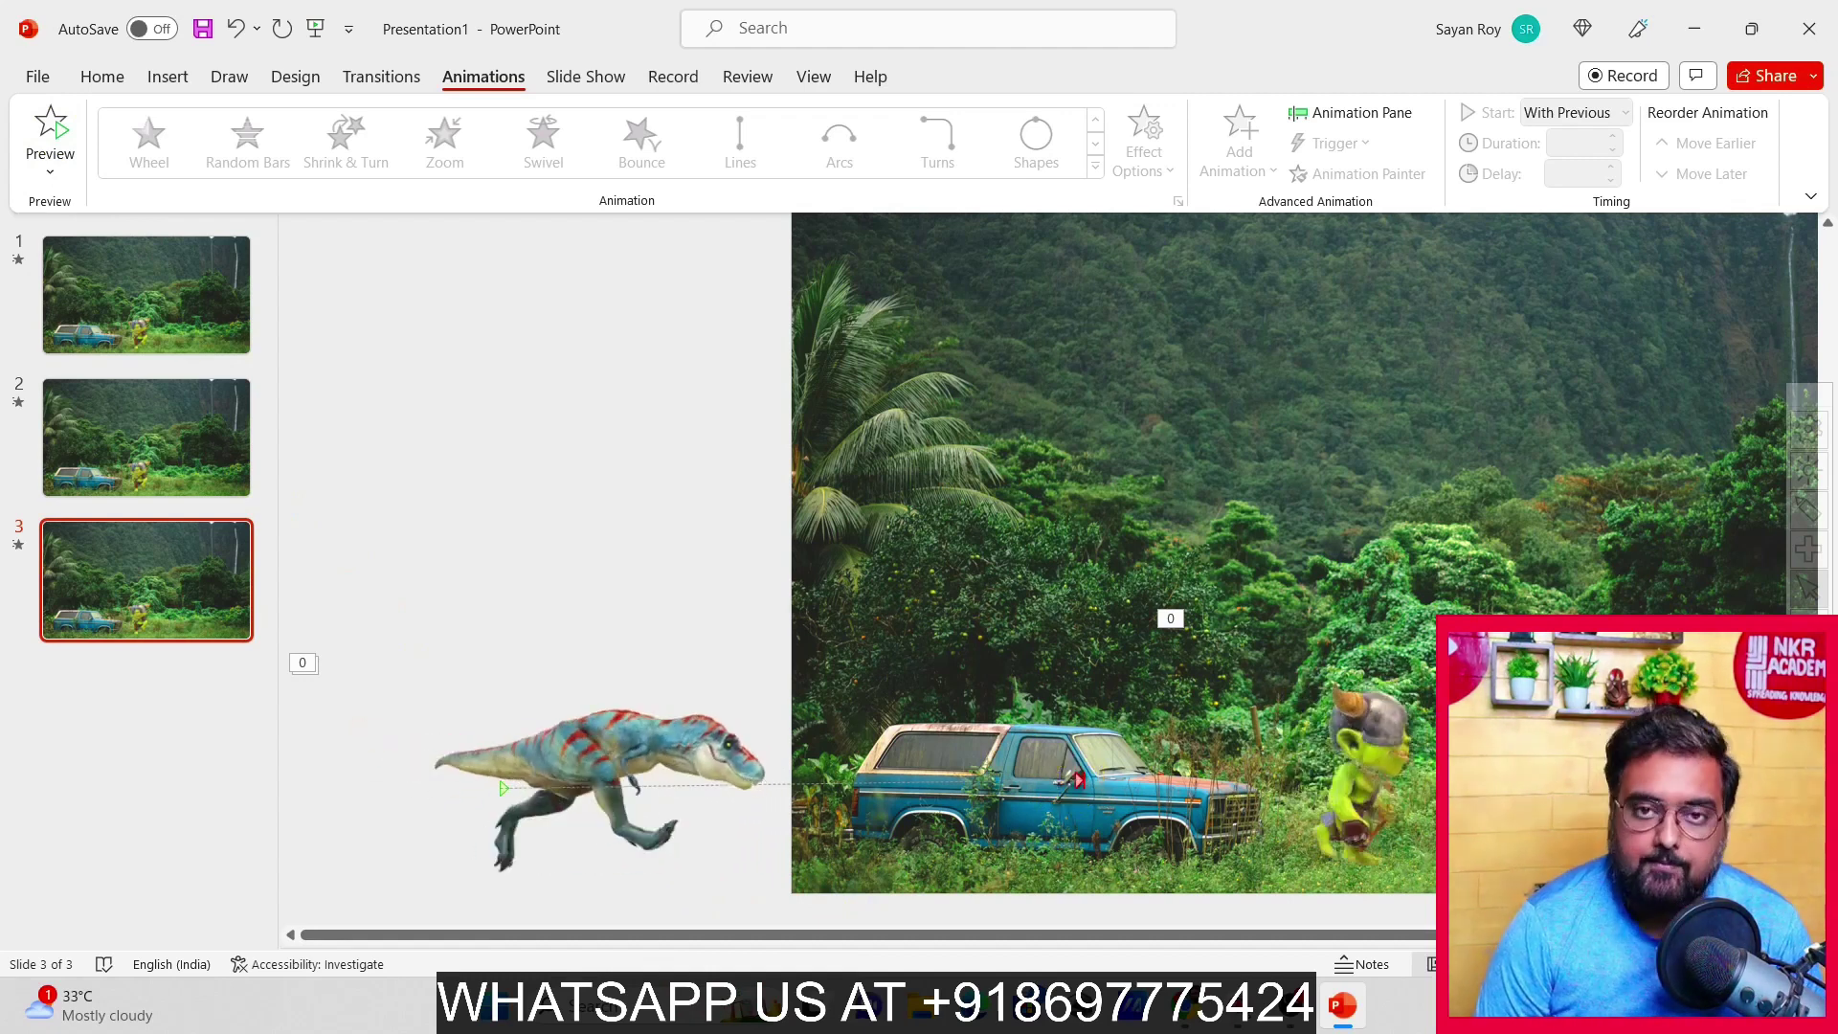
pyautogui.moveTo(610, 769)
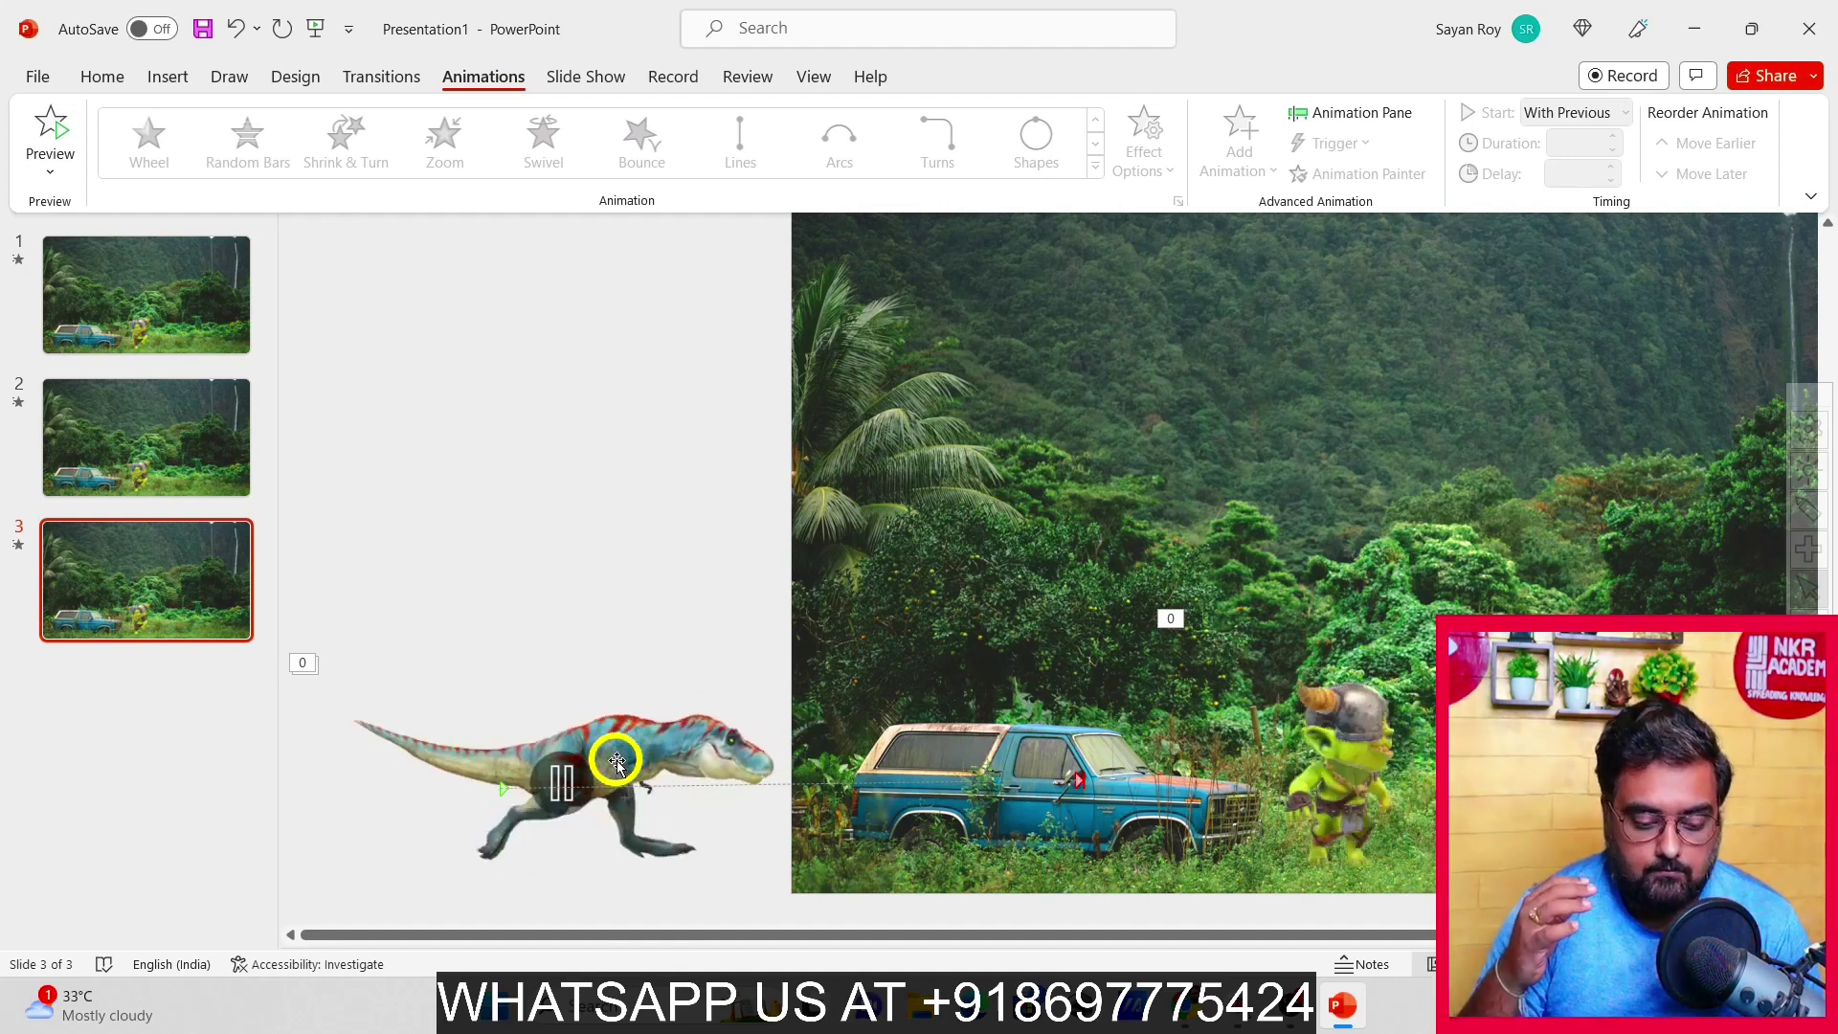
pyautogui.click(617, 763)
pyautogui.moveTo(612, 763); pyautogui.dragTo(947, 751)
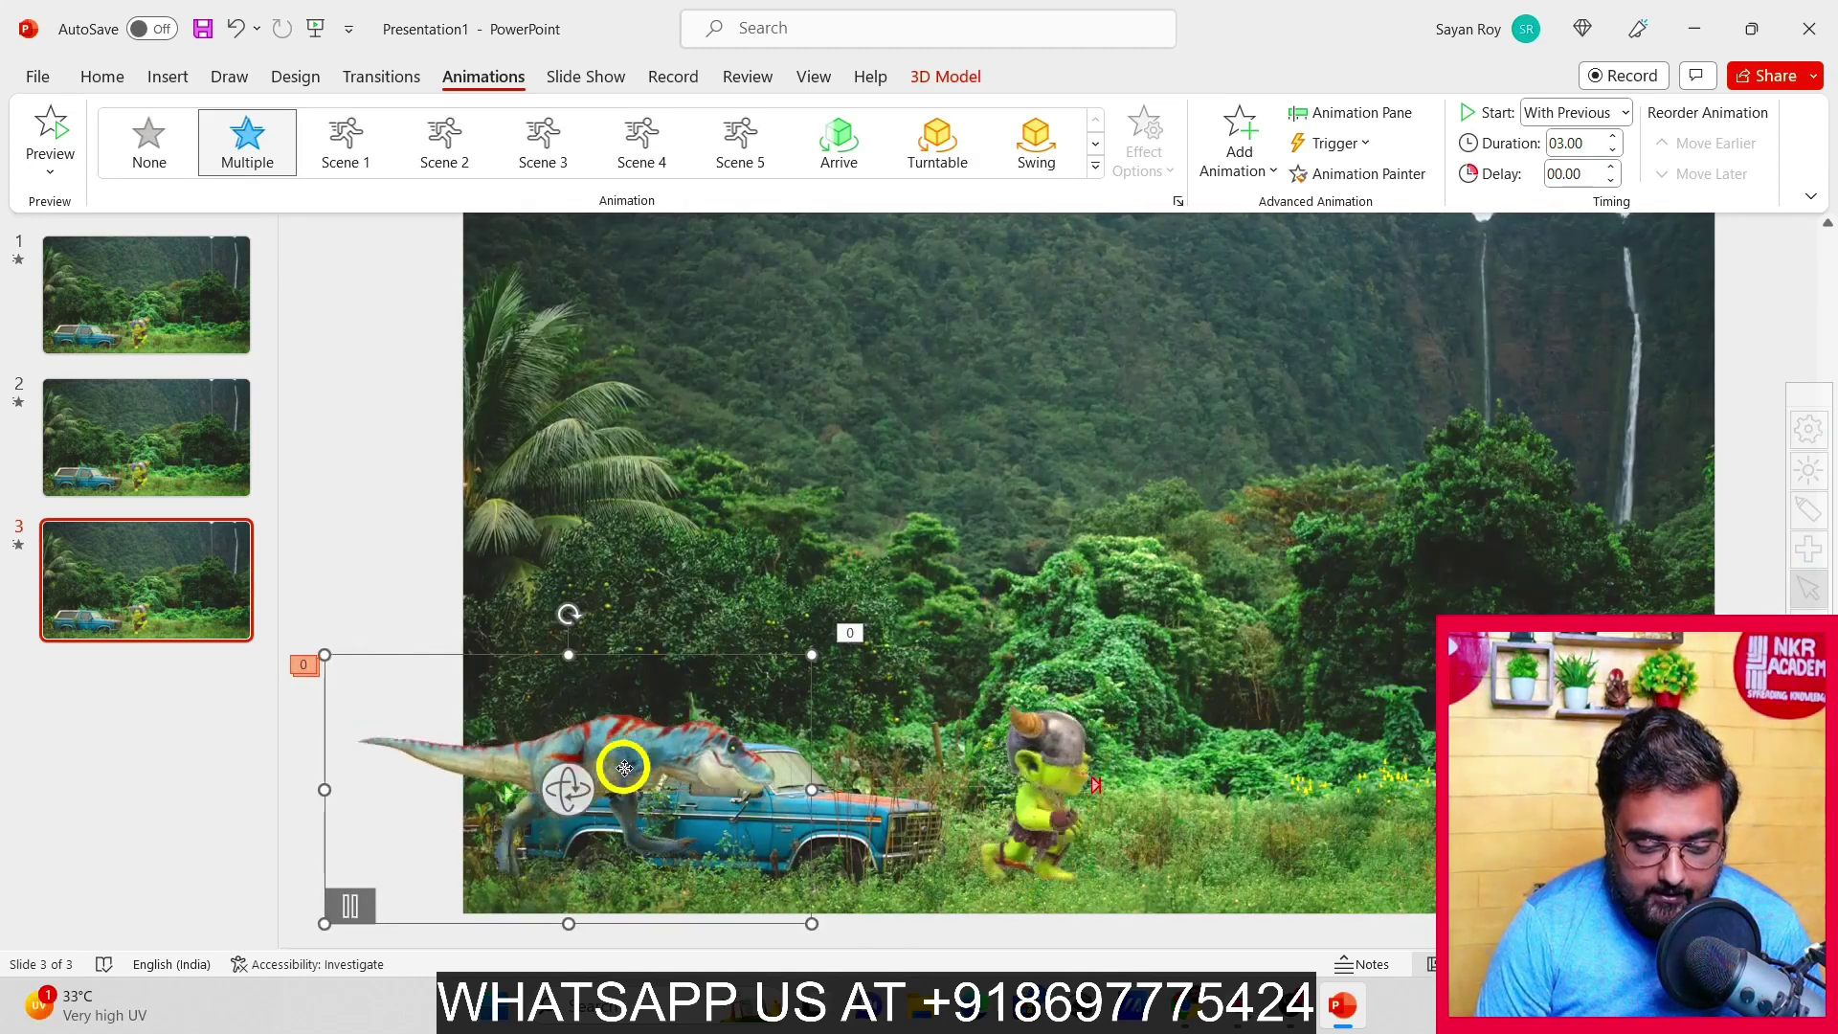
pyautogui.press('Escape')
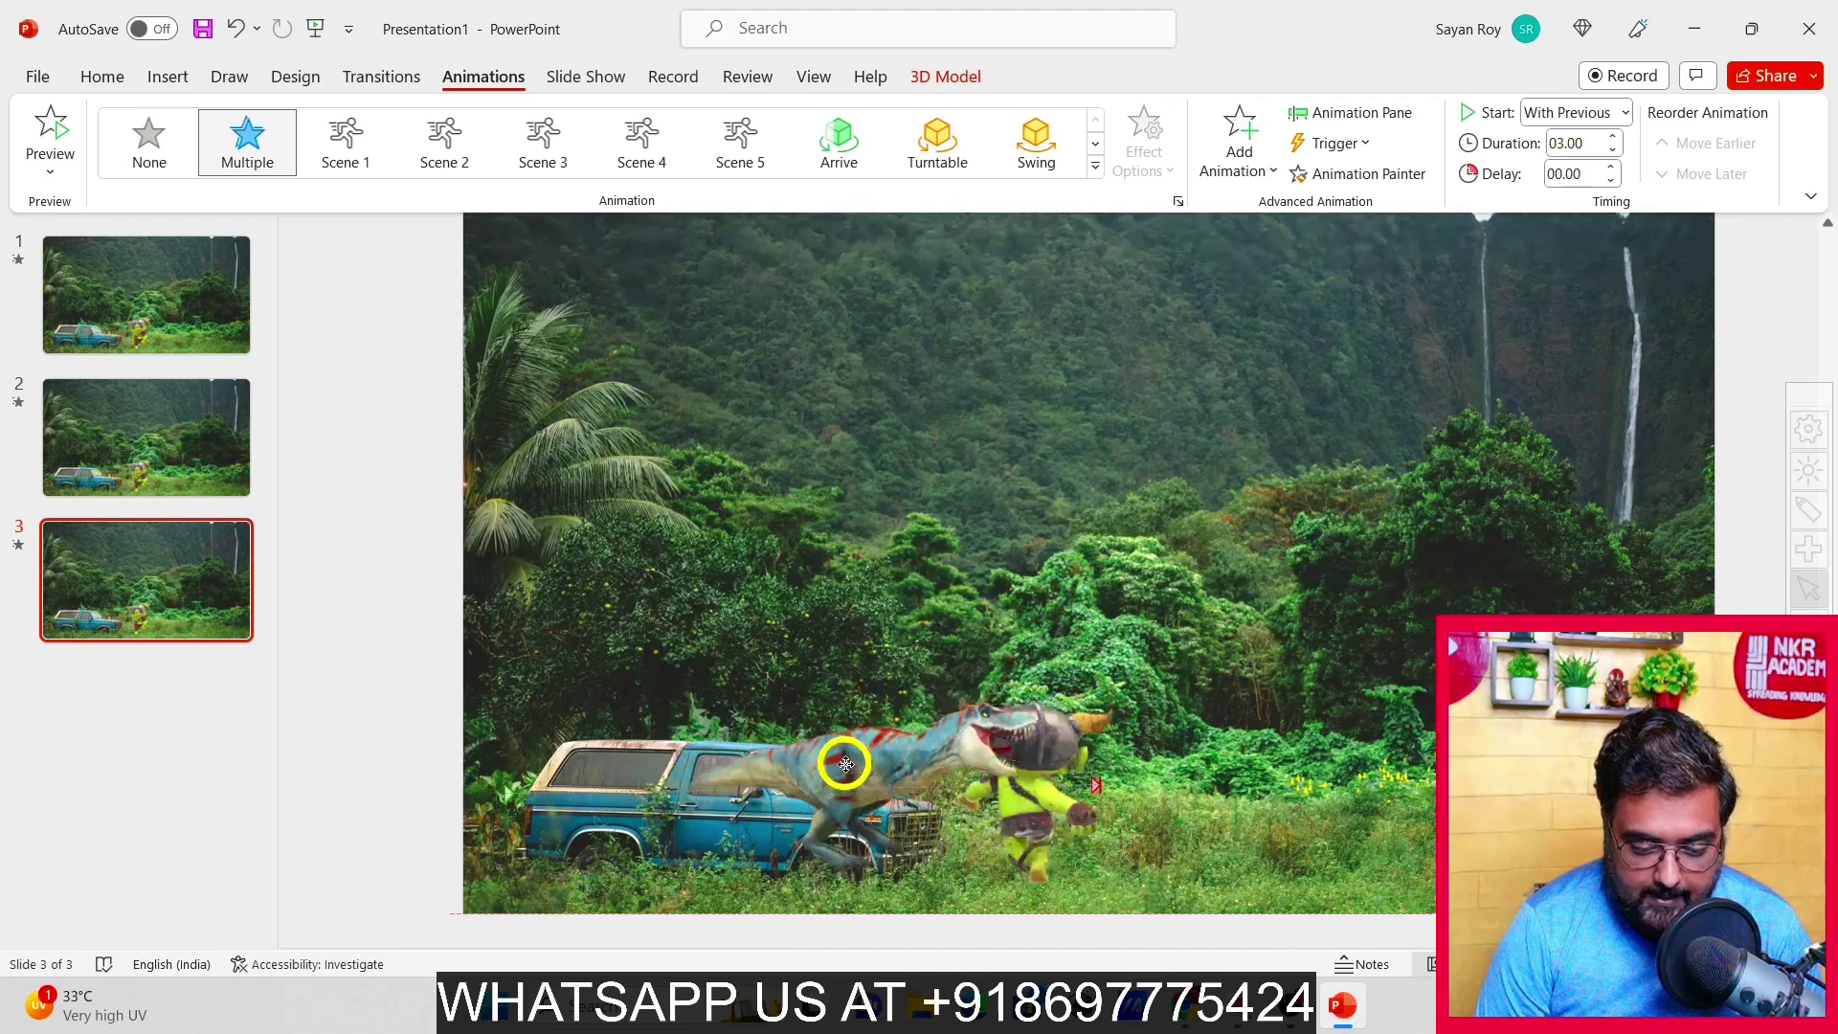
pyautogui.click(845, 766)
pyautogui.moveTo(875, 778); pyautogui.dragTo(860, 790)
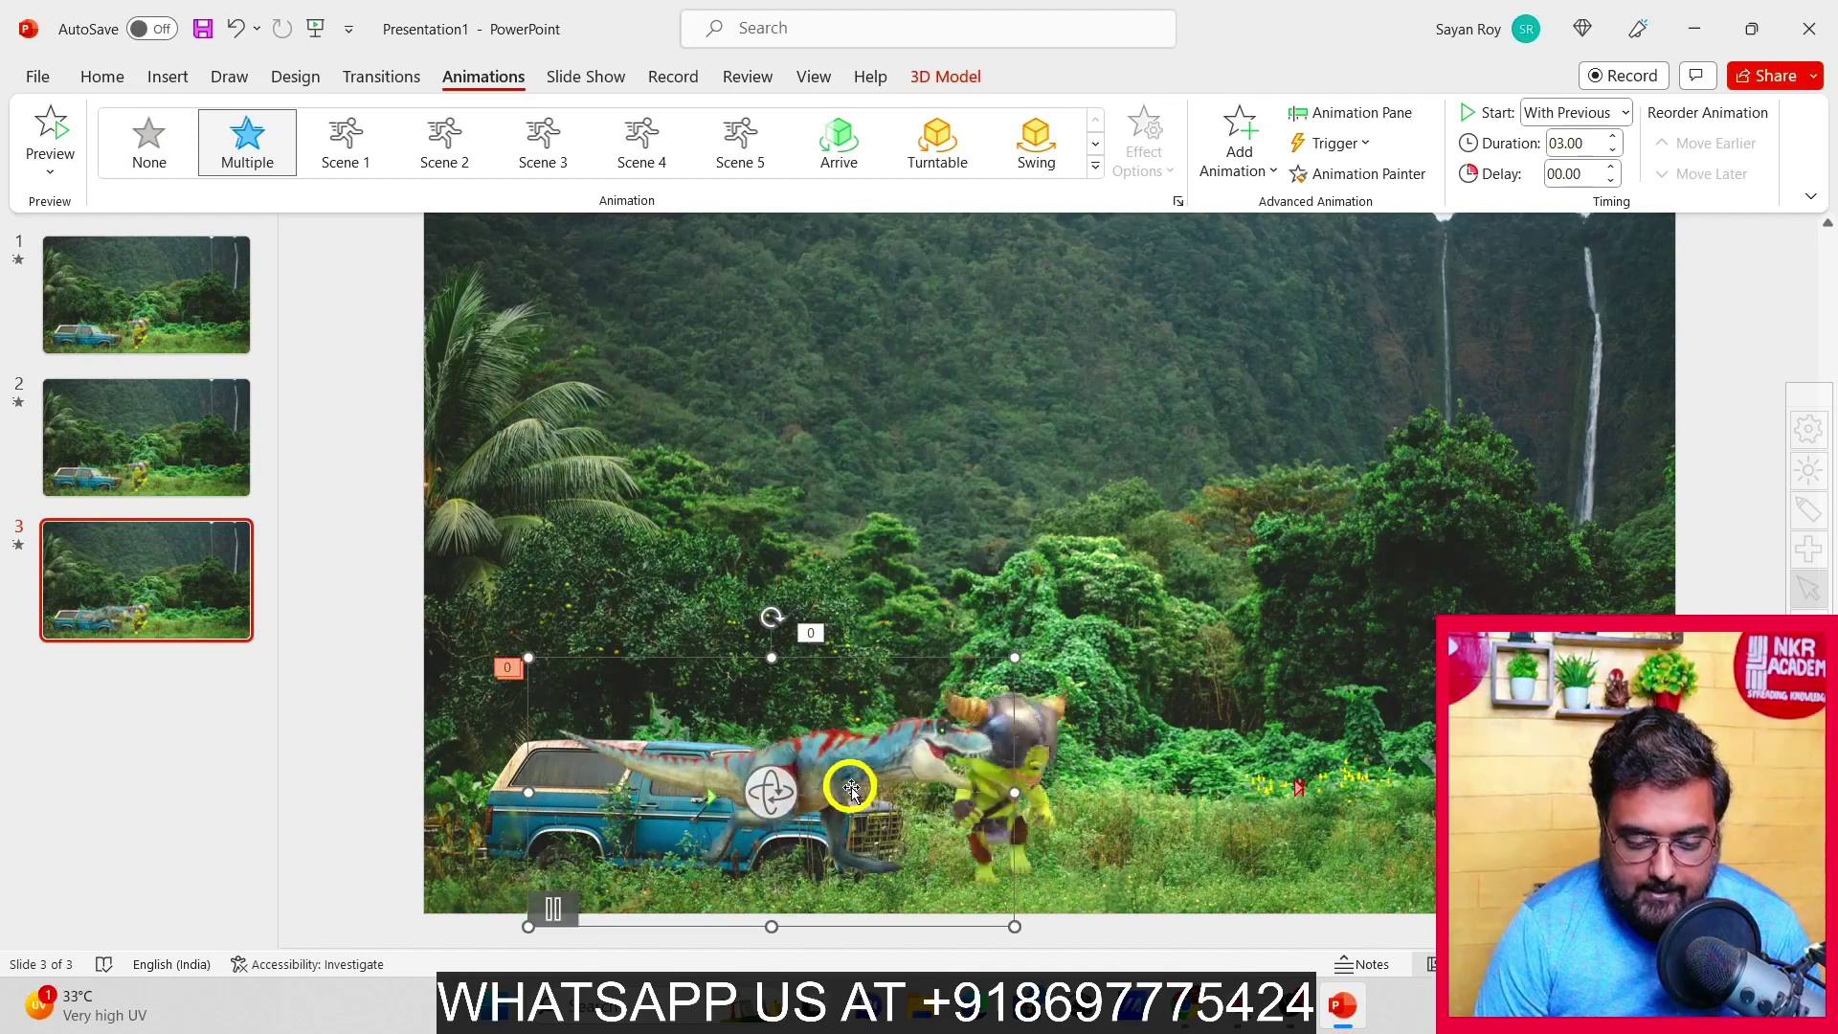
pyautogui.click(1297, 787)
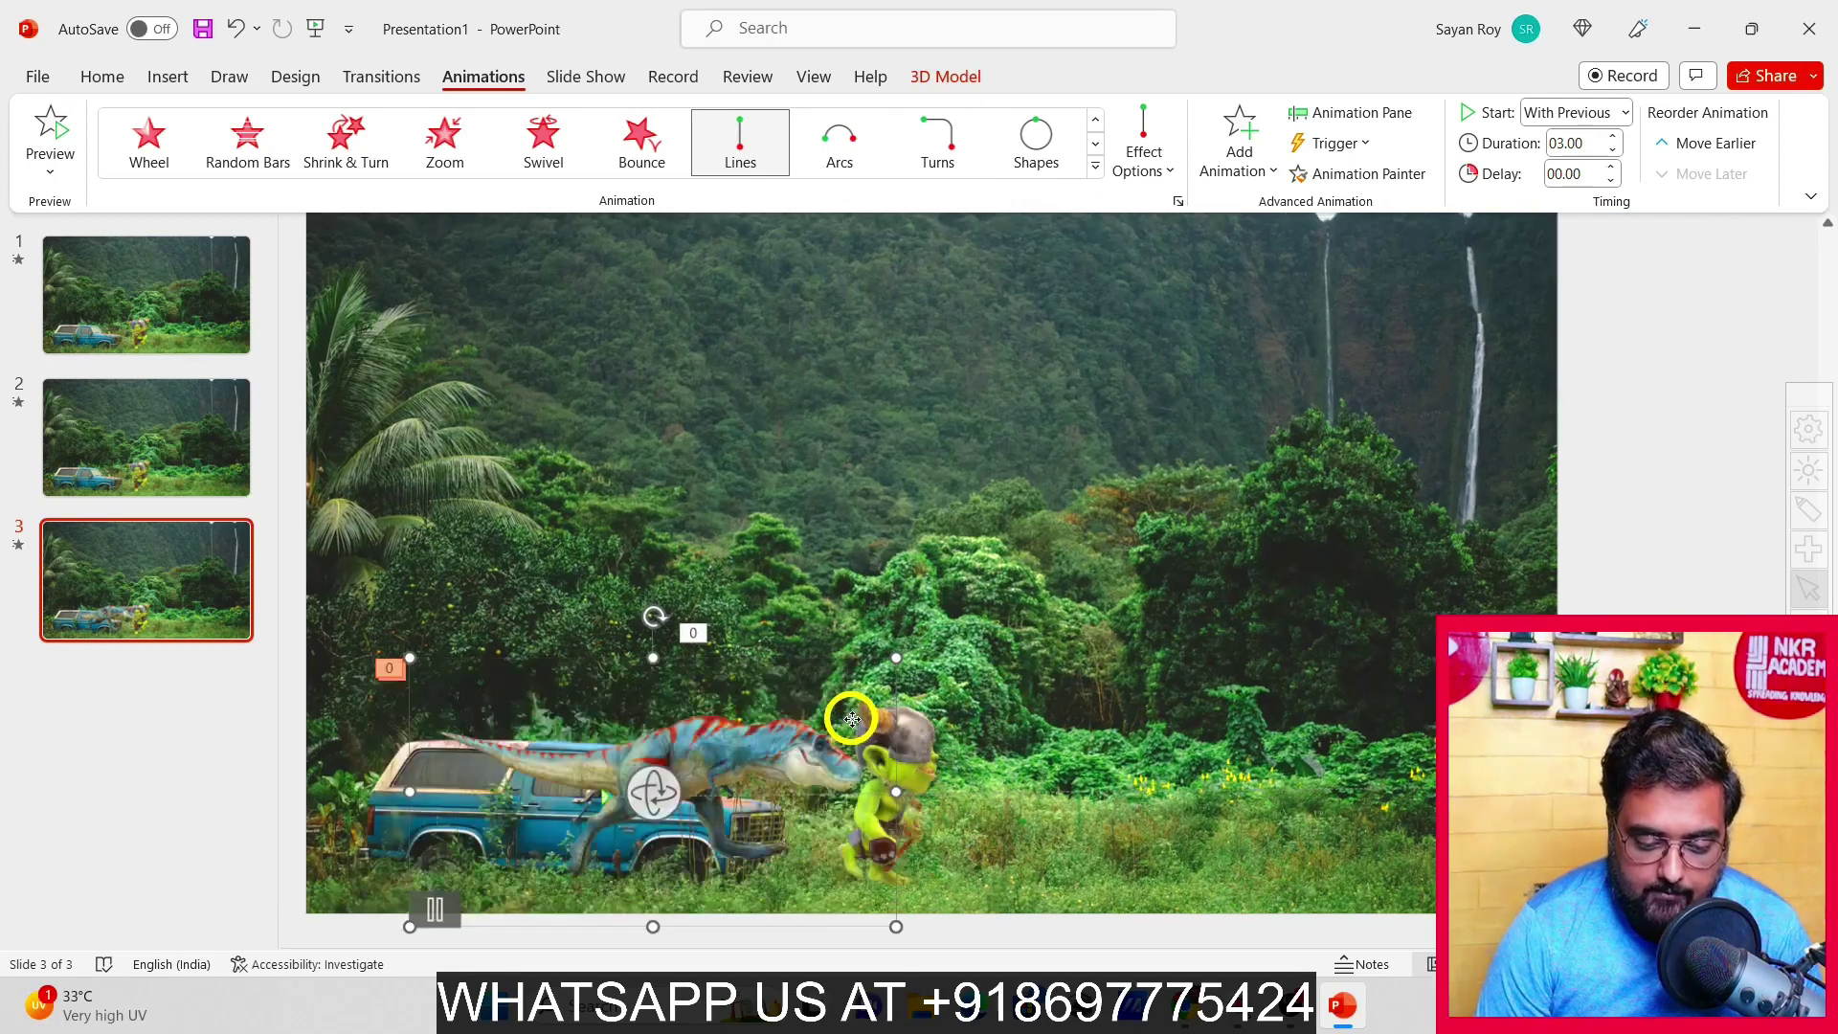
# Shift the goblin slightly ahead of the dinosaur and add a Lines motion path that carries it off the slide's right edge
pyautogui.click(907, 835)
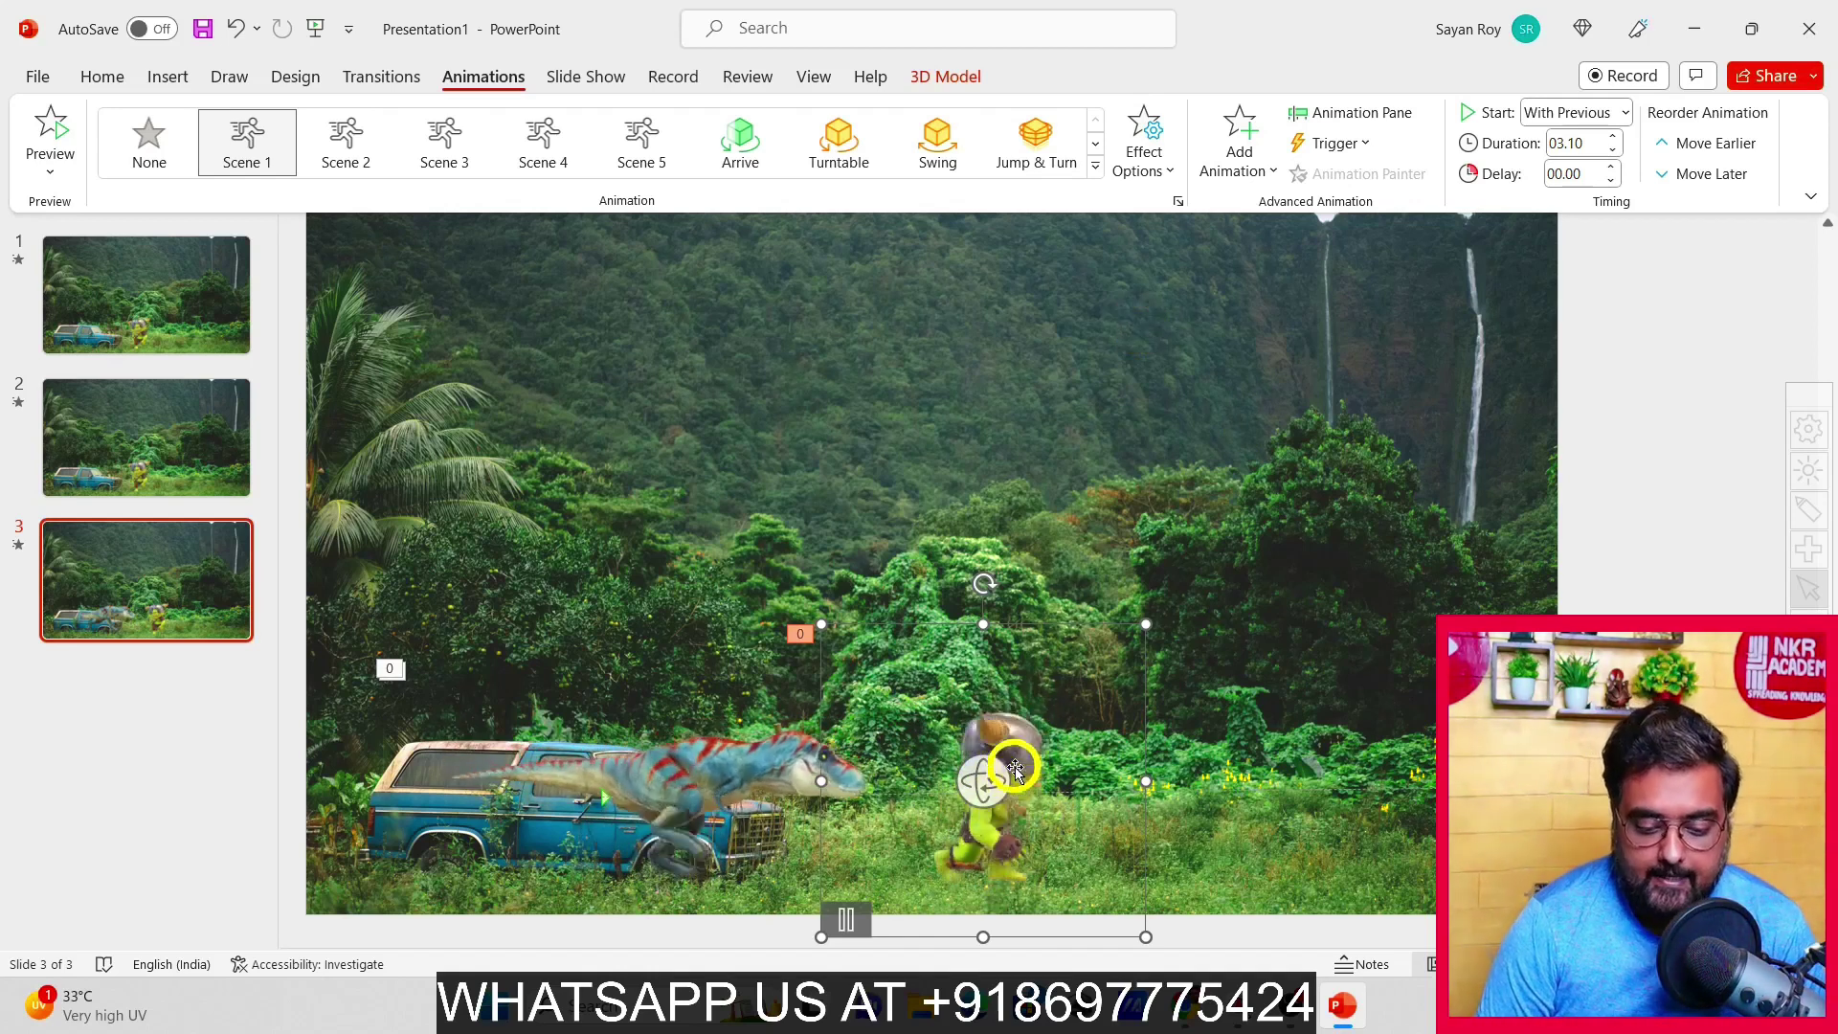
pyautogui.click(1249, 165)
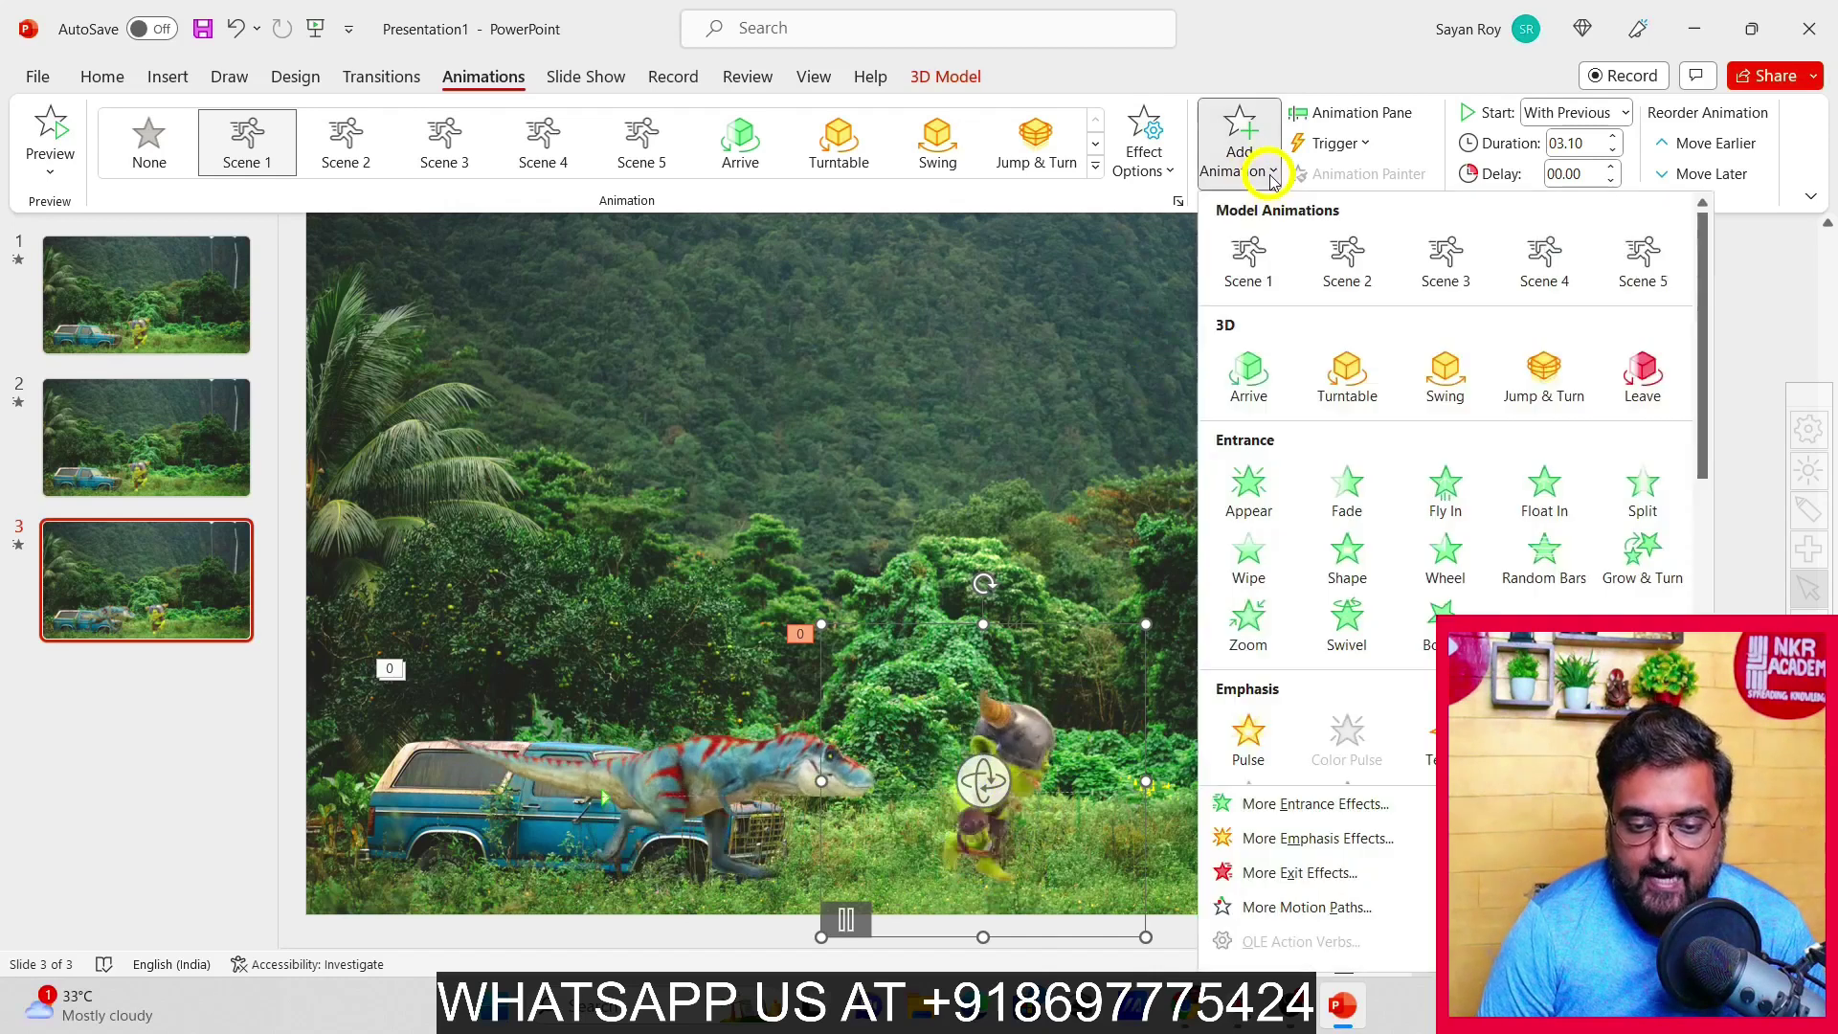
pyautogui.scroll(-10, 1687, 450)
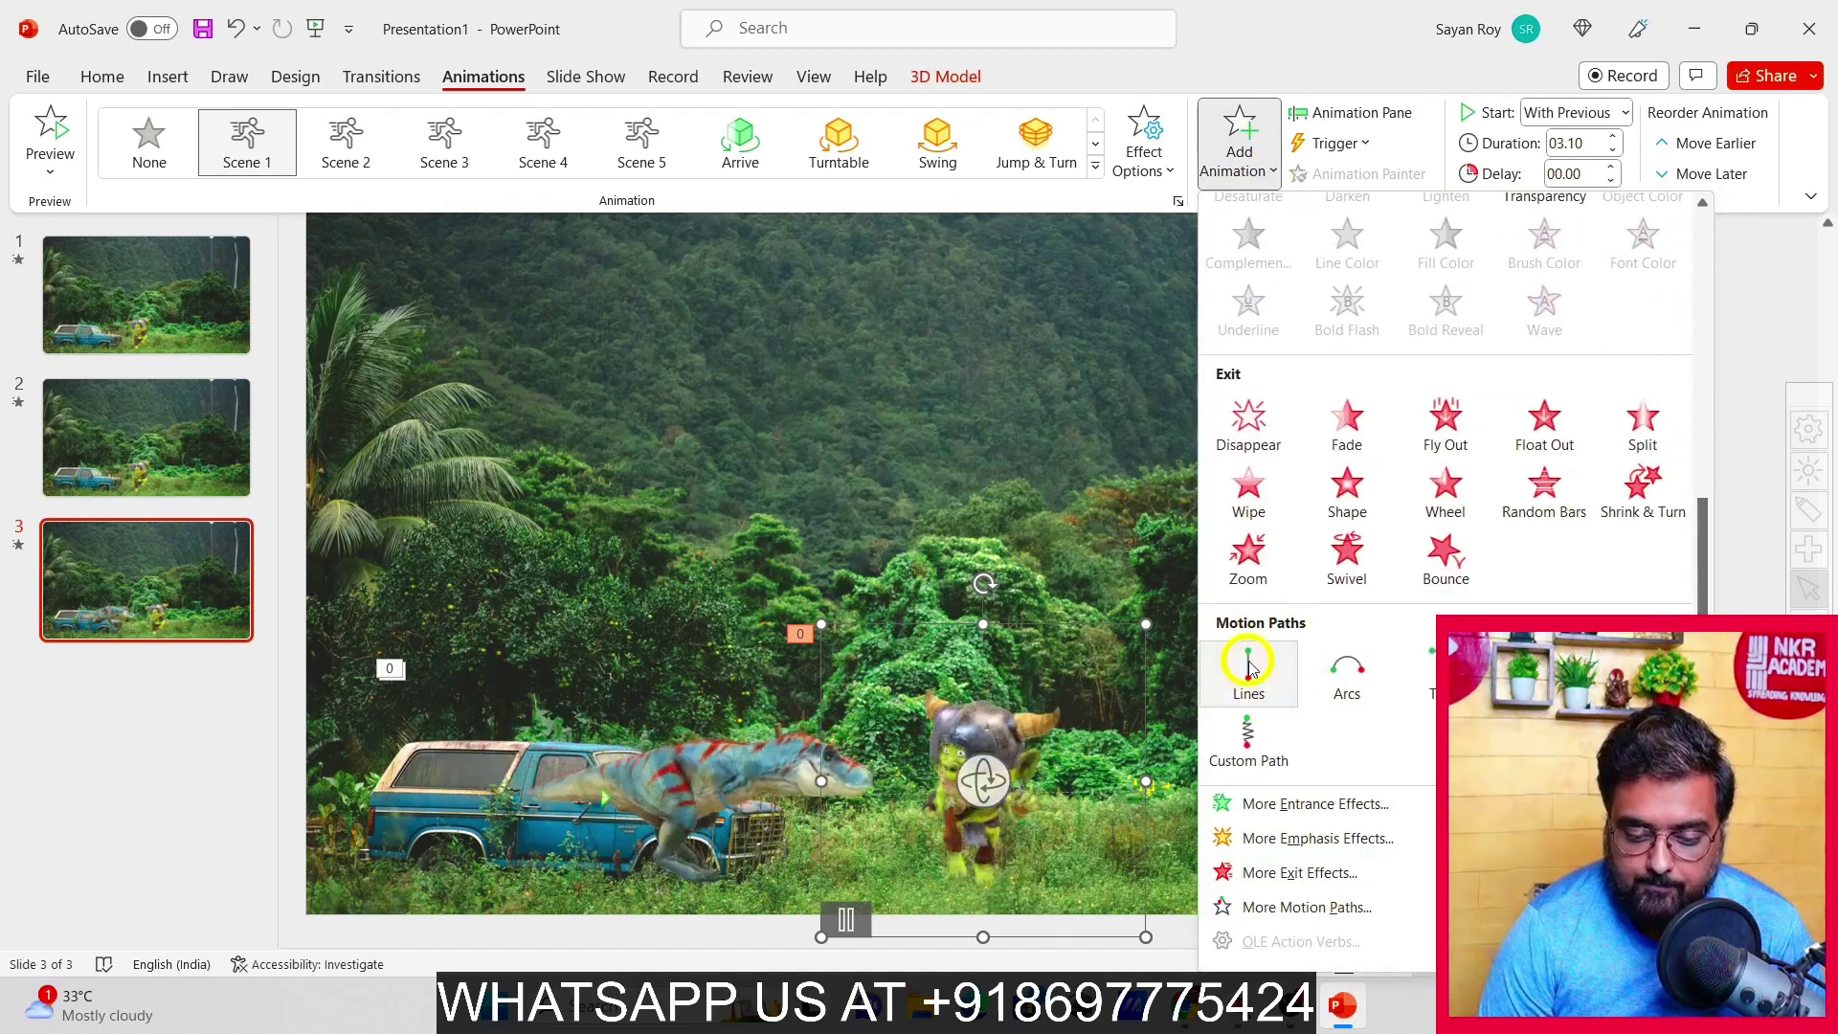
pyautogui.click(1254, 679)
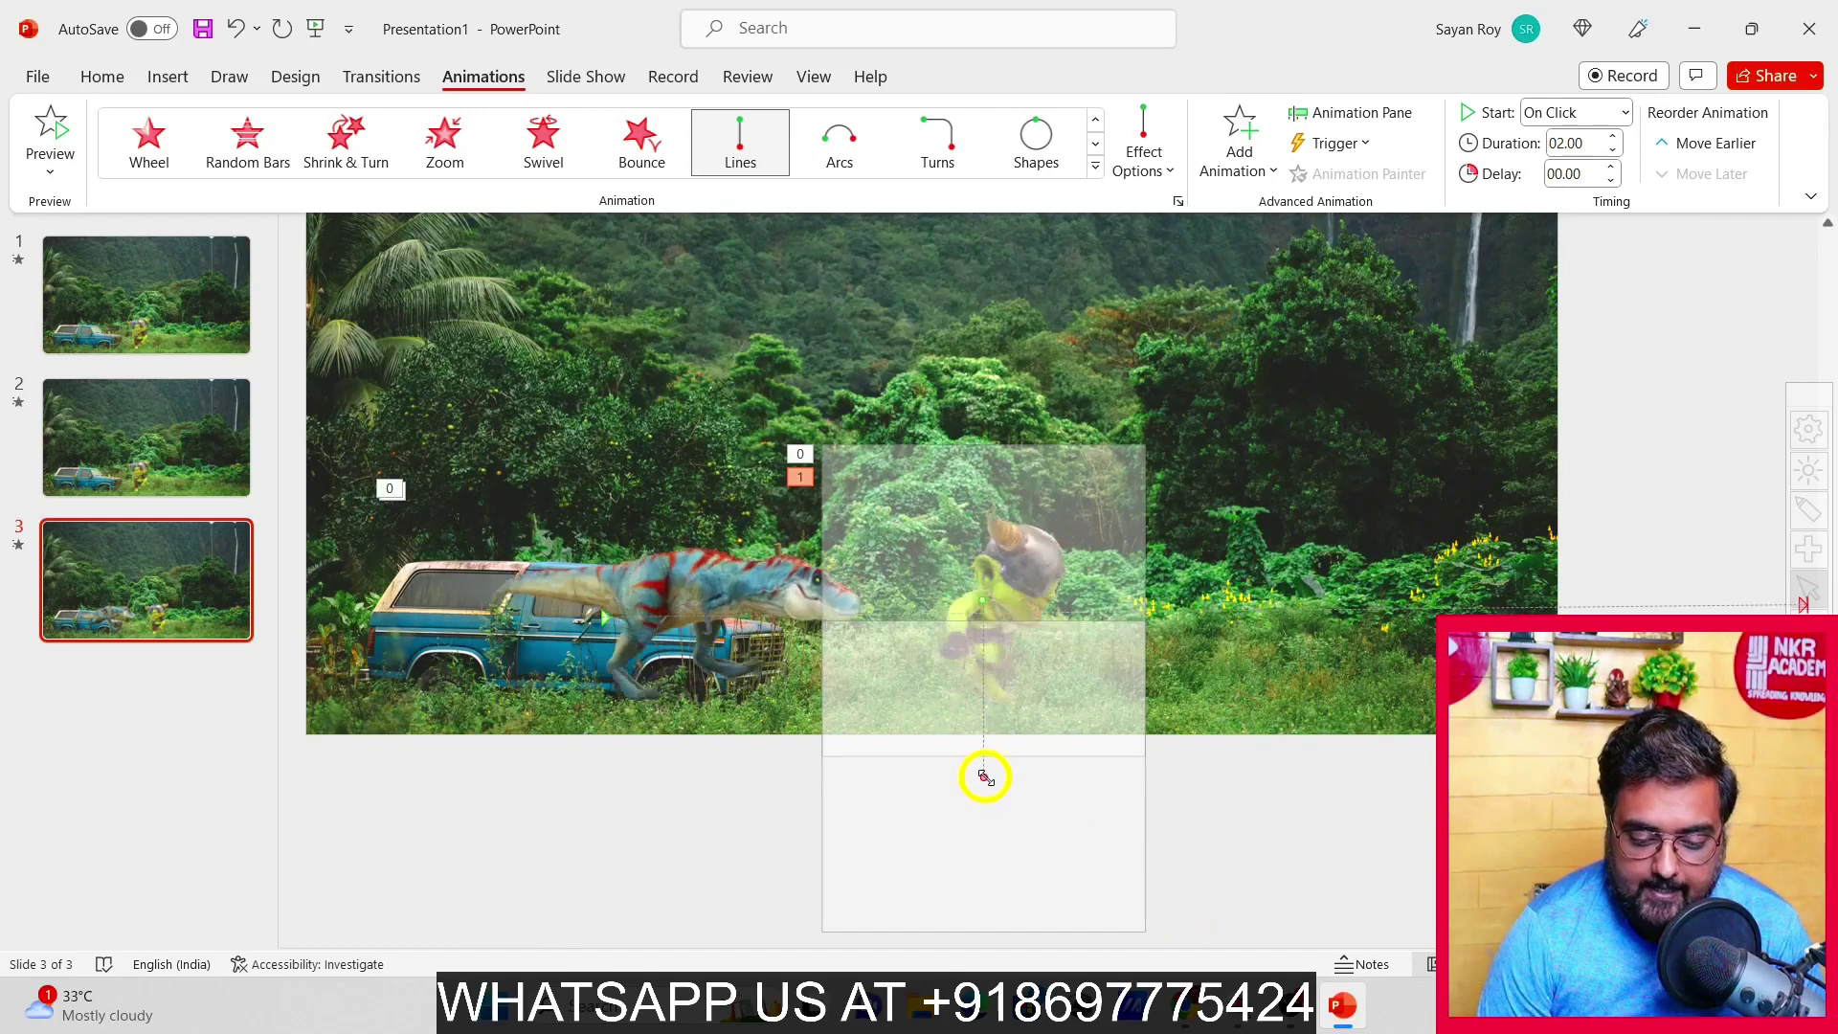
pyautogui.moveTo(984, 775); pyautogui.dragTo(1721, 573)
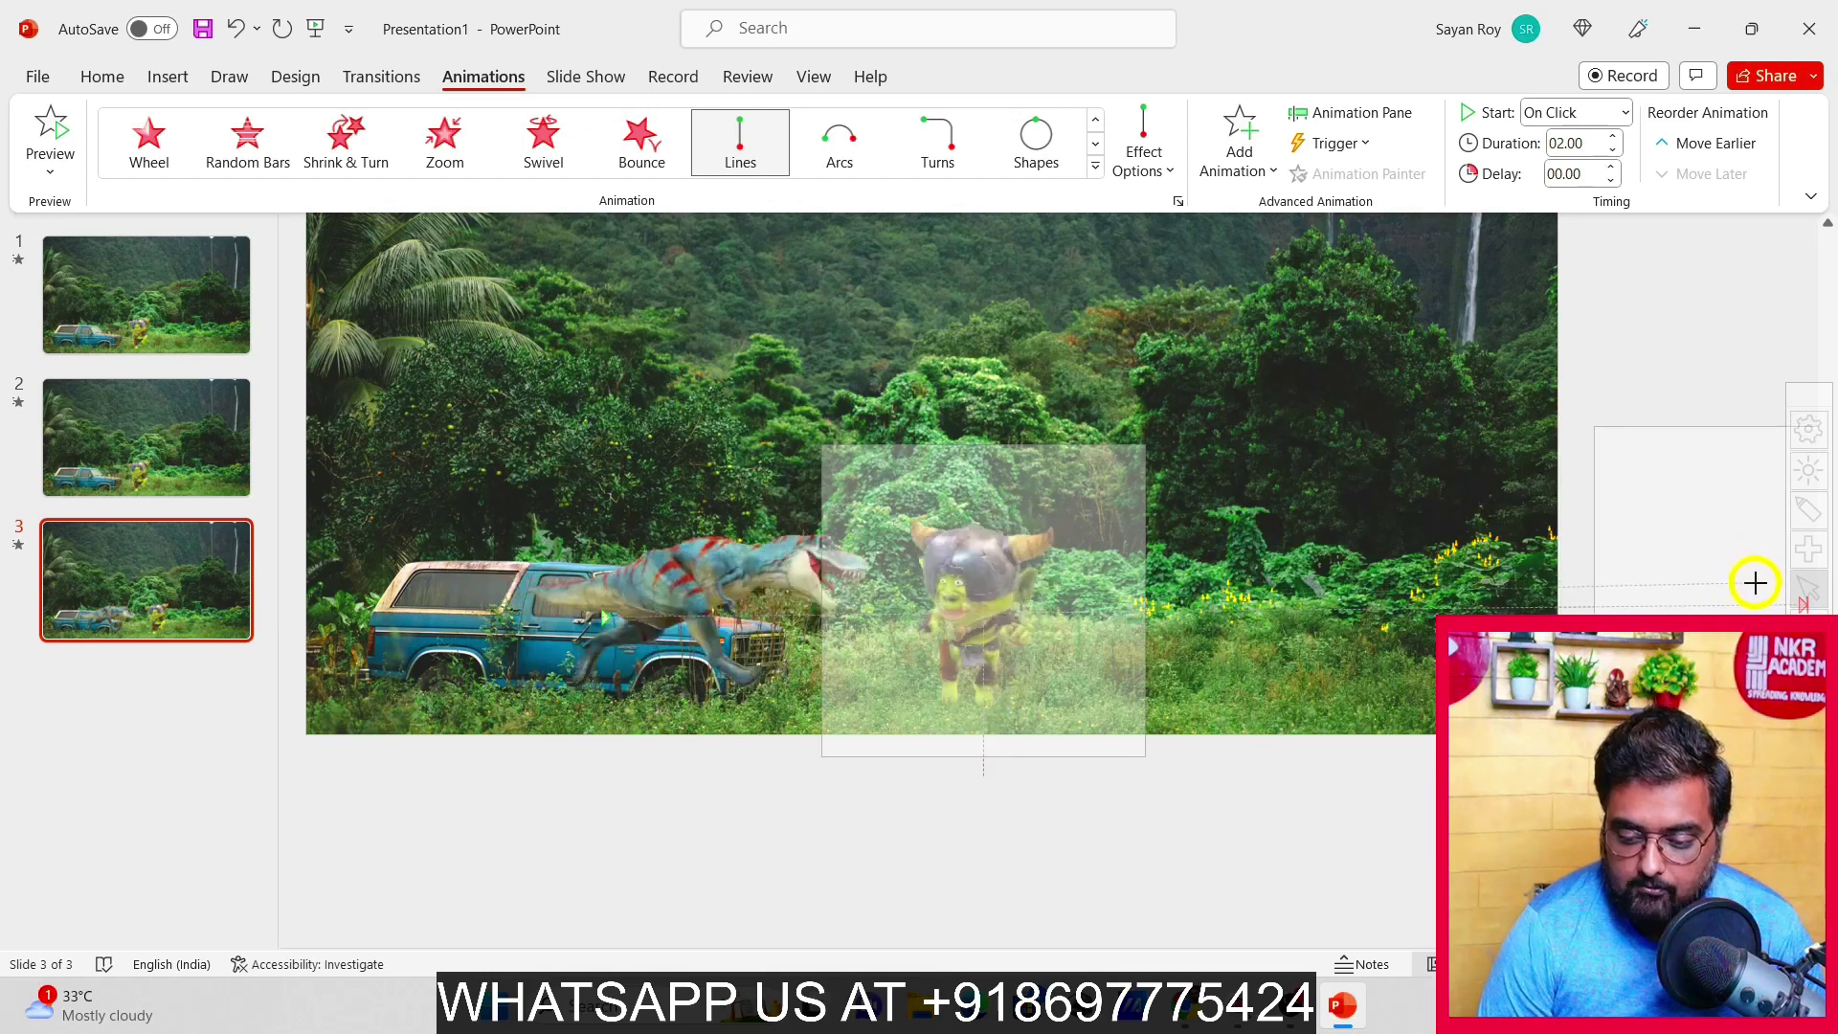
pyautogui.click(1790, 595)
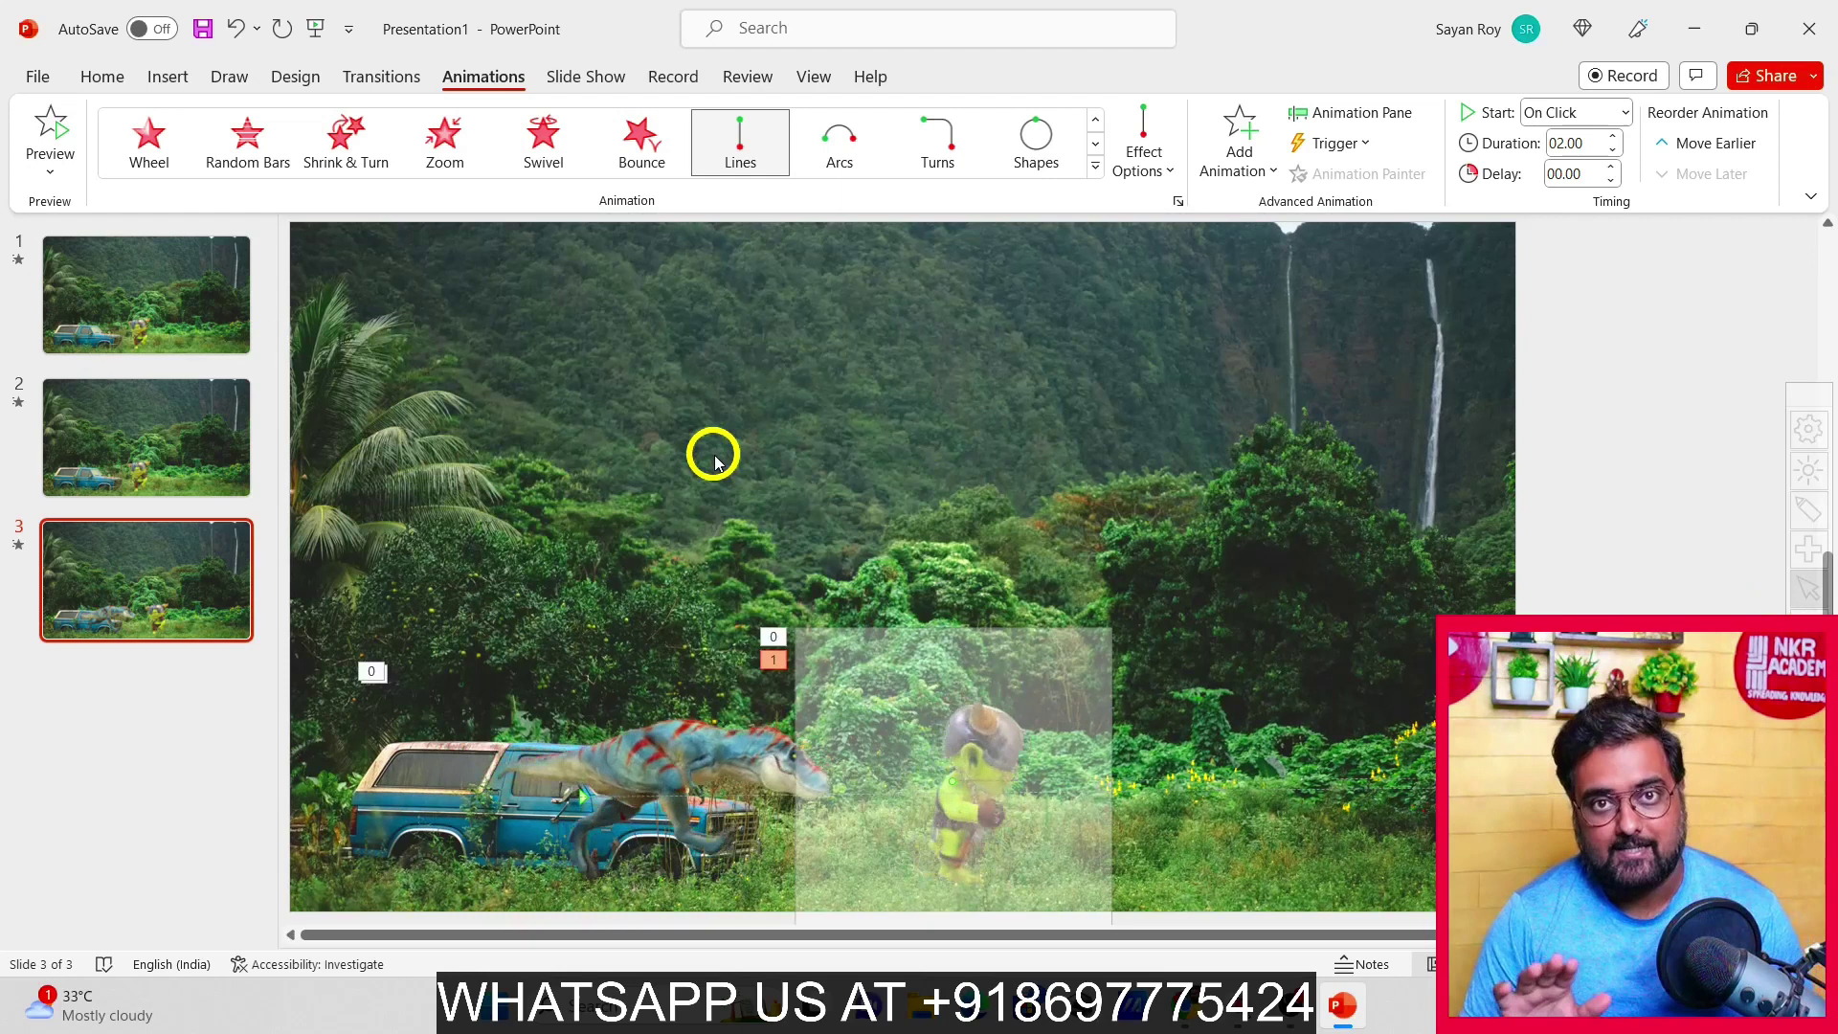
# Place the goblin's motion path first in the animation order and set it to start With Previous
pyautogui.click(62, 143)
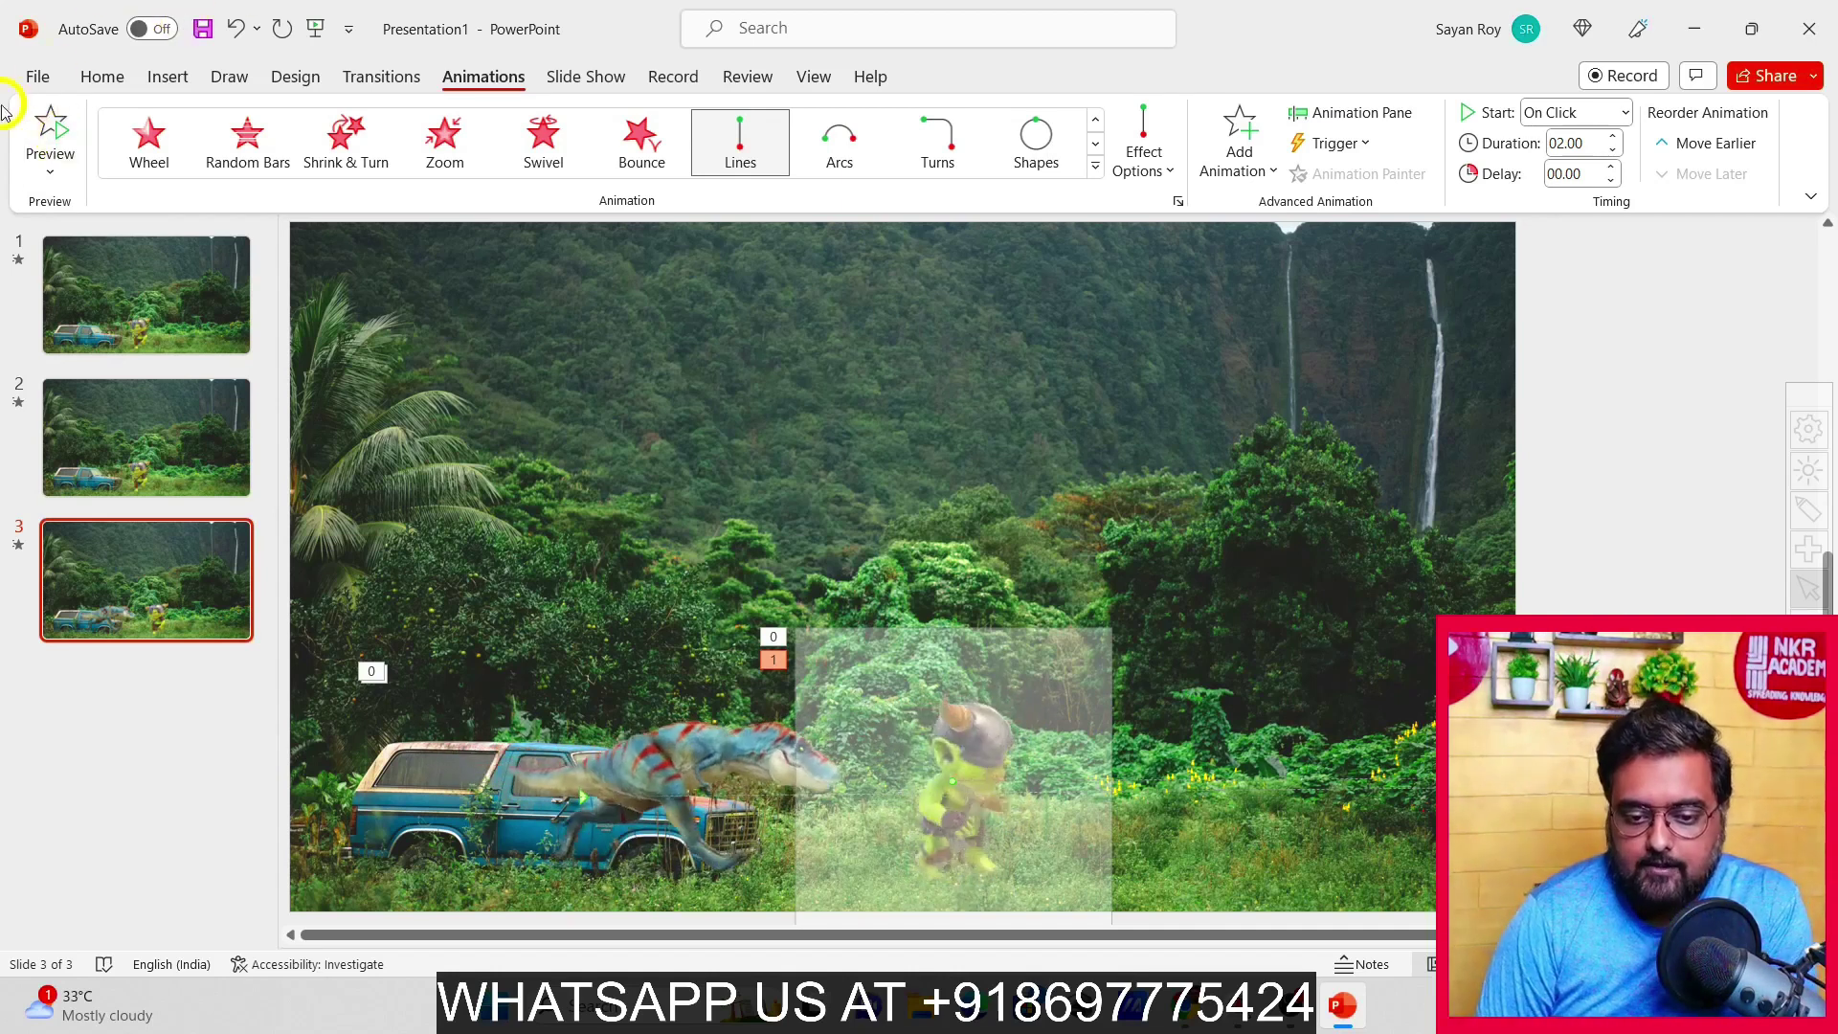
pyautogui.click(1336, 112)
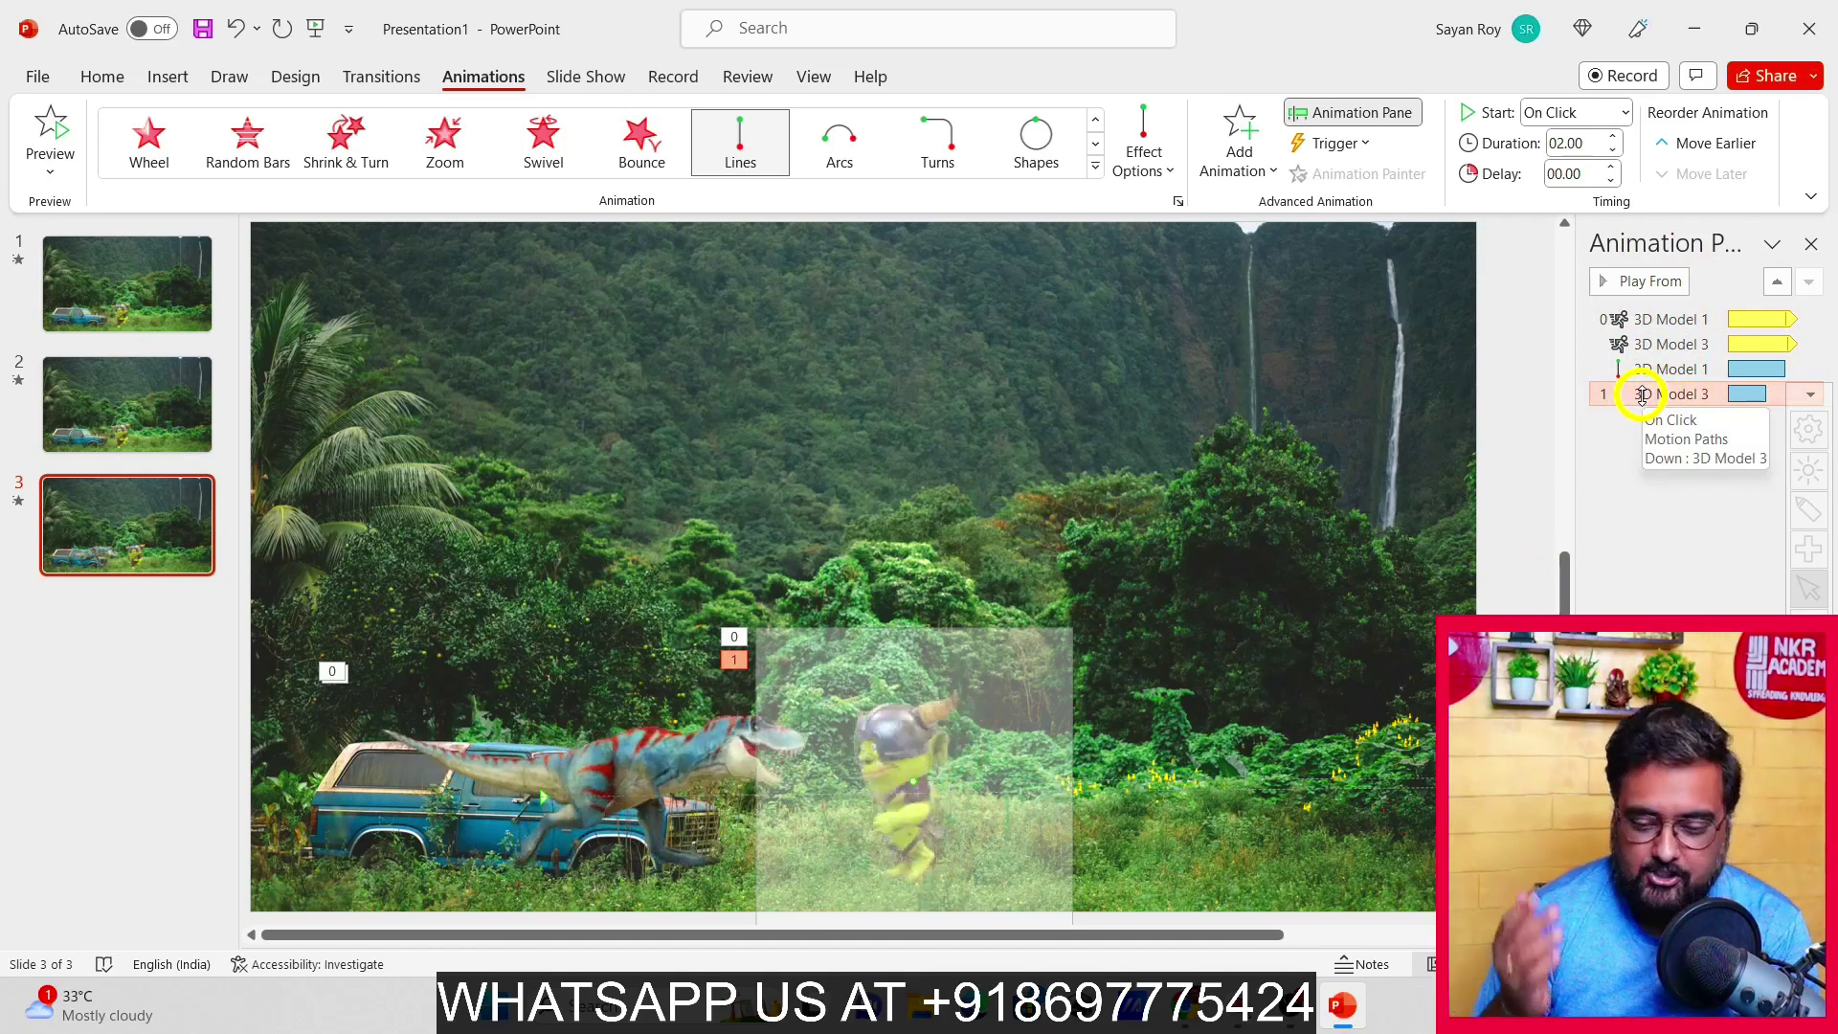
pyautogui.moveTo(1651, 396); pyautogui.dragTo(1646, 309)
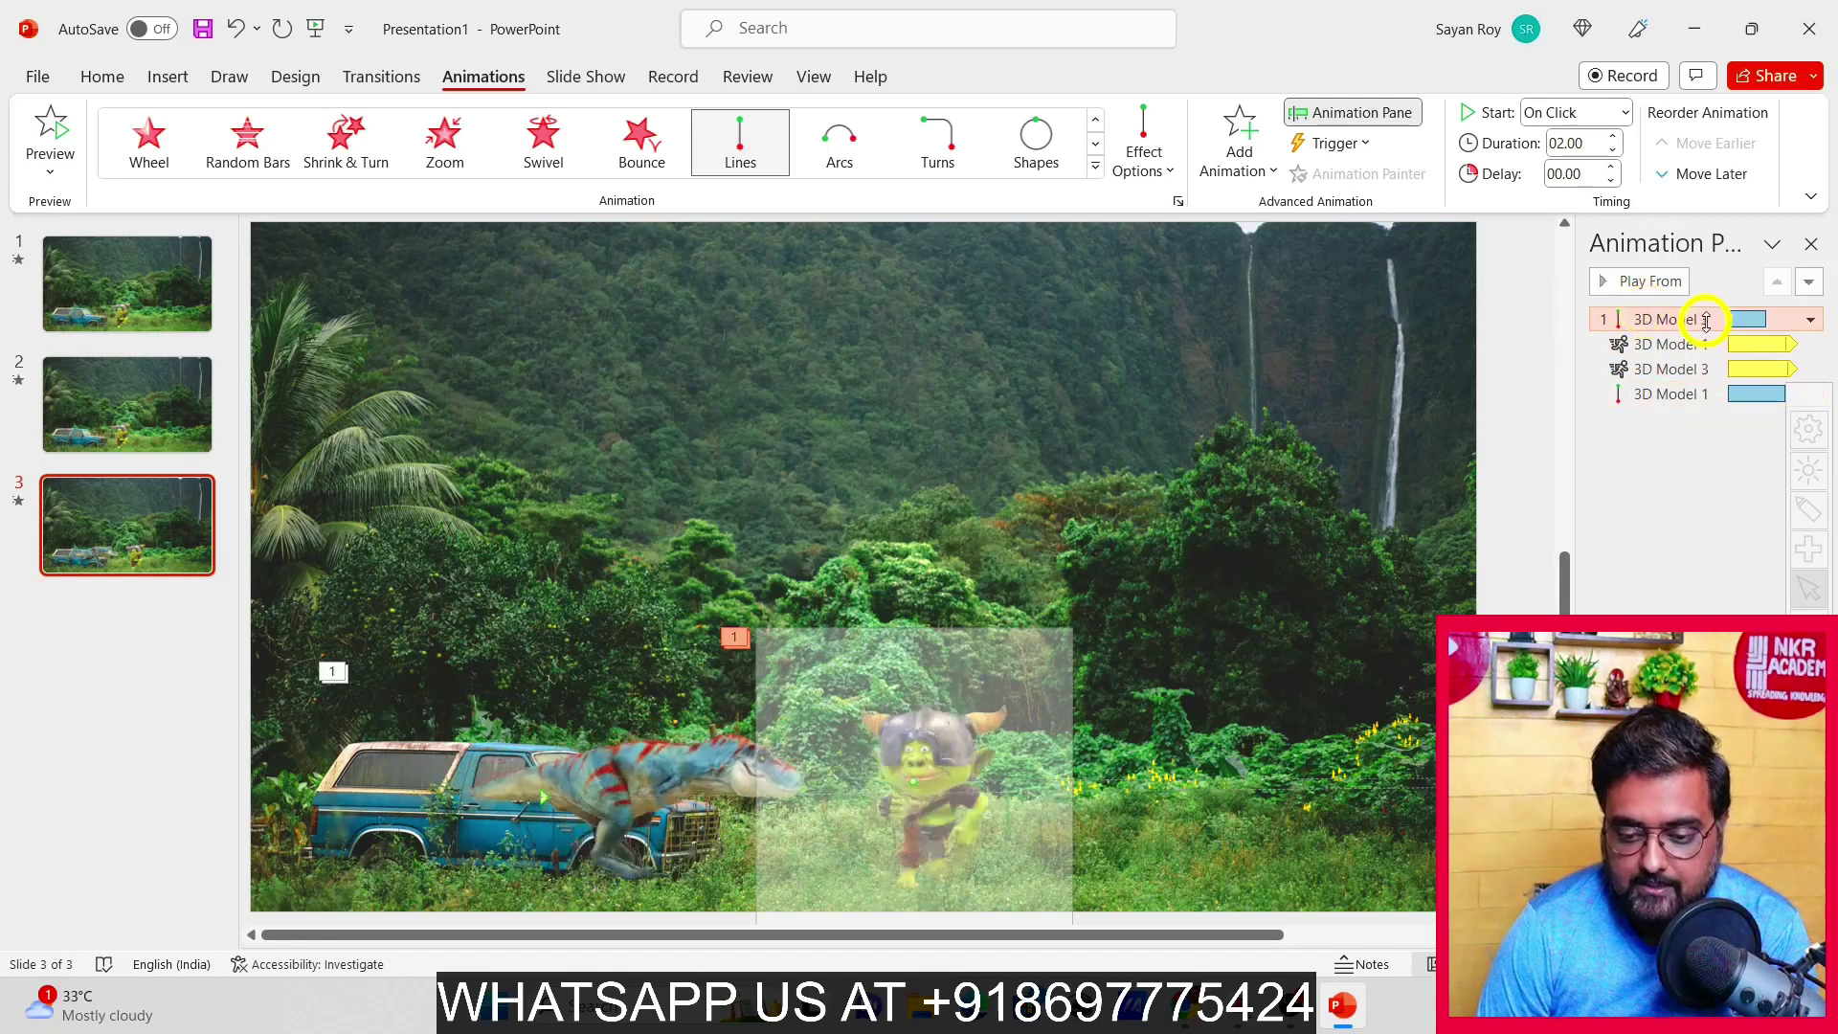
pyautogui.click(1810, 321)
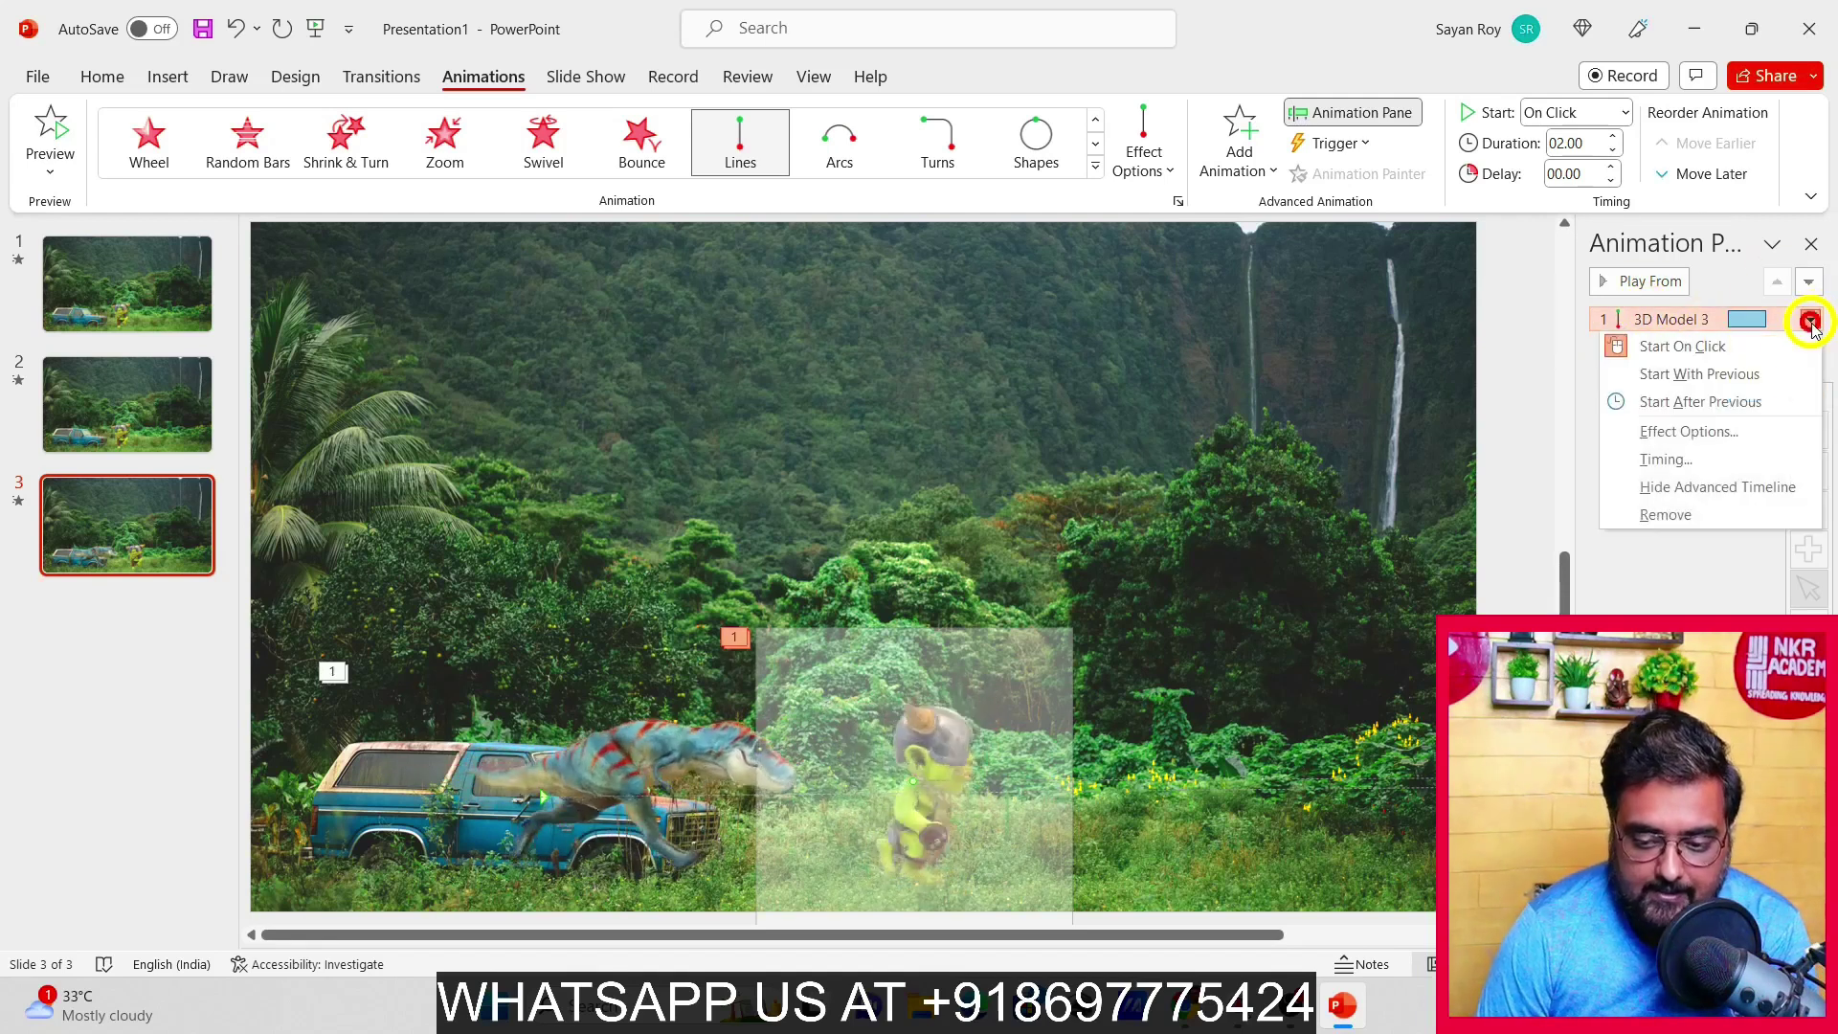
pyautogui.click(1675, 375)
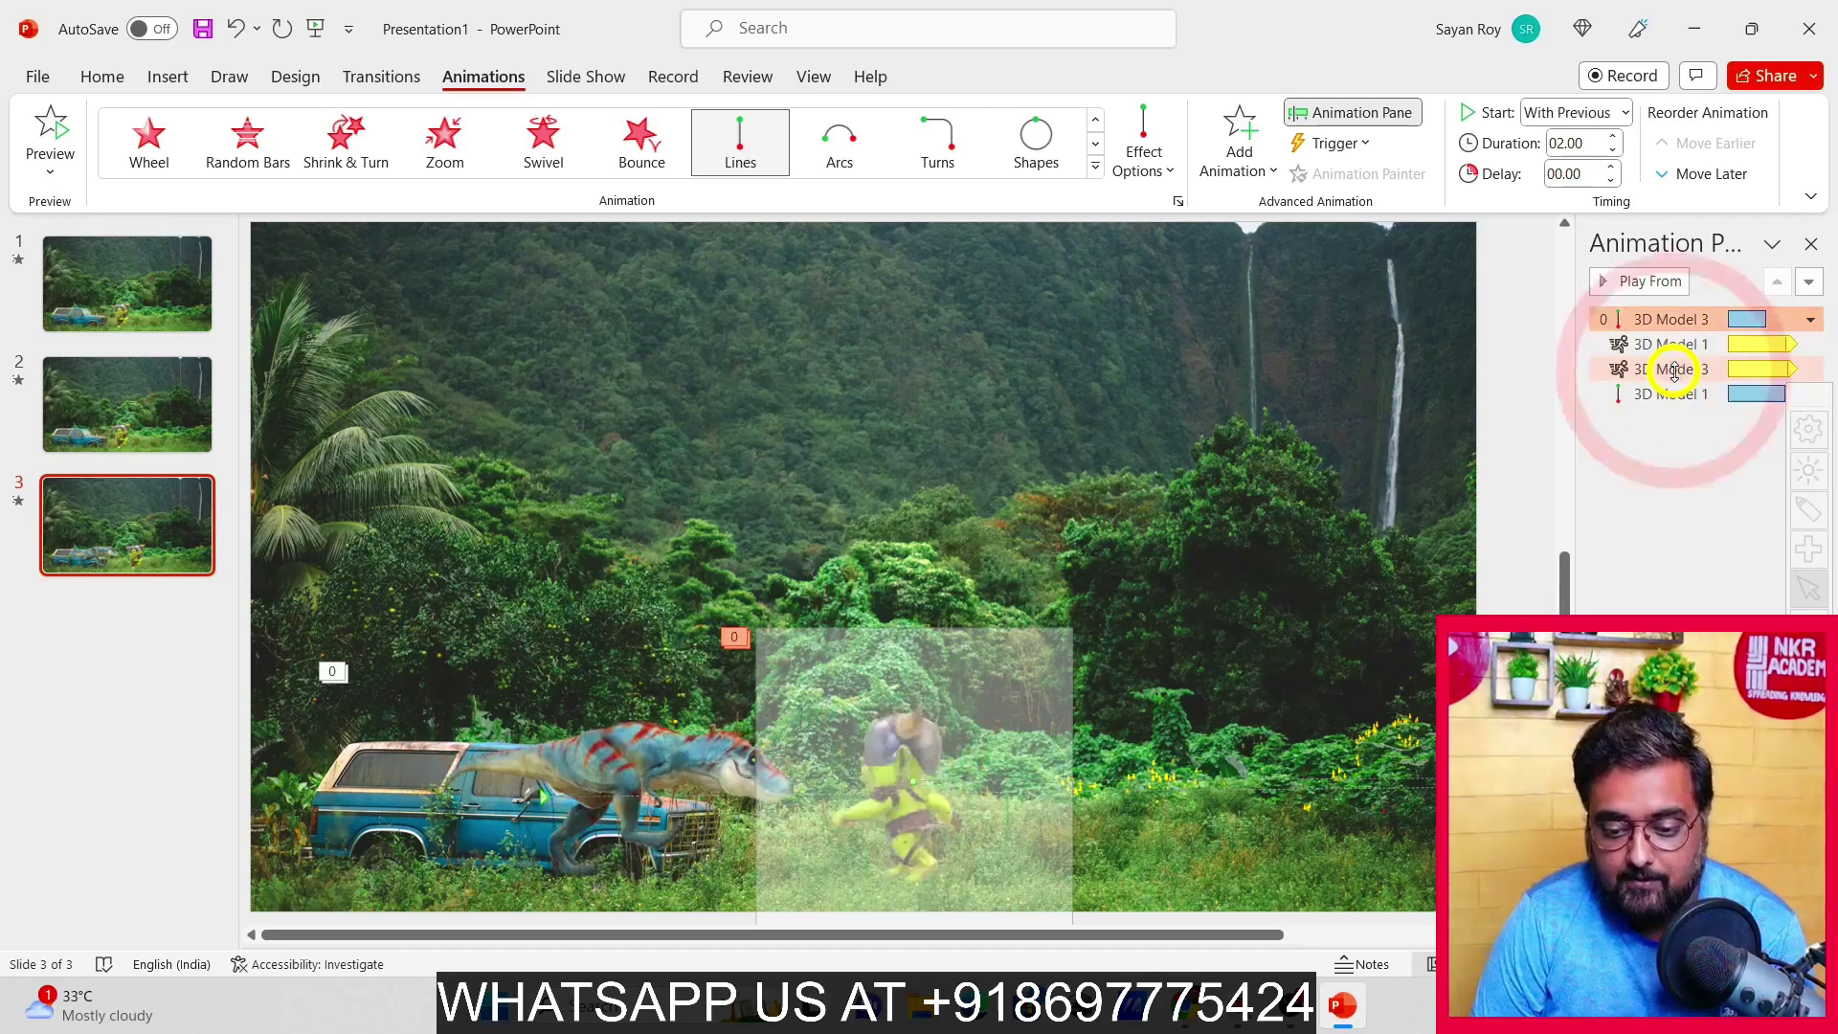
# Set the goblin's motion path duration to 3 seconds (Slow) and preview the chase
pyautogui.click(1810, 320)
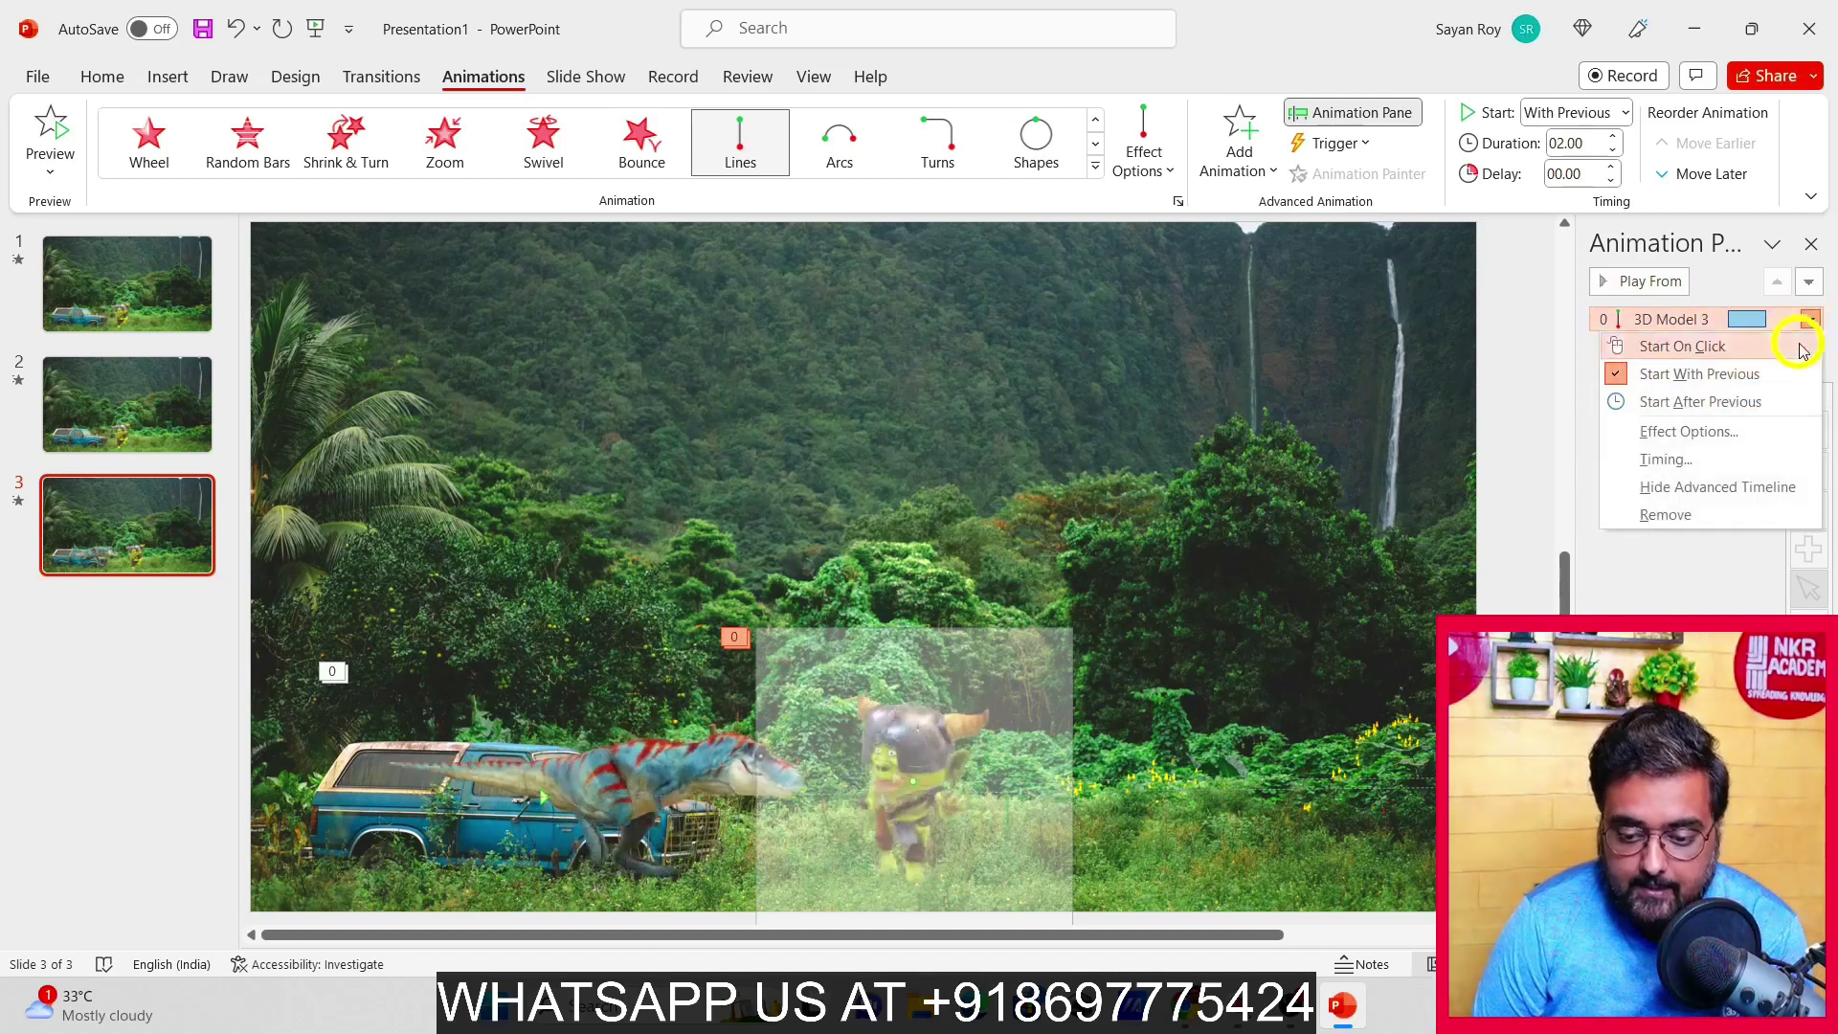
pyautogui.click(1687, 432)
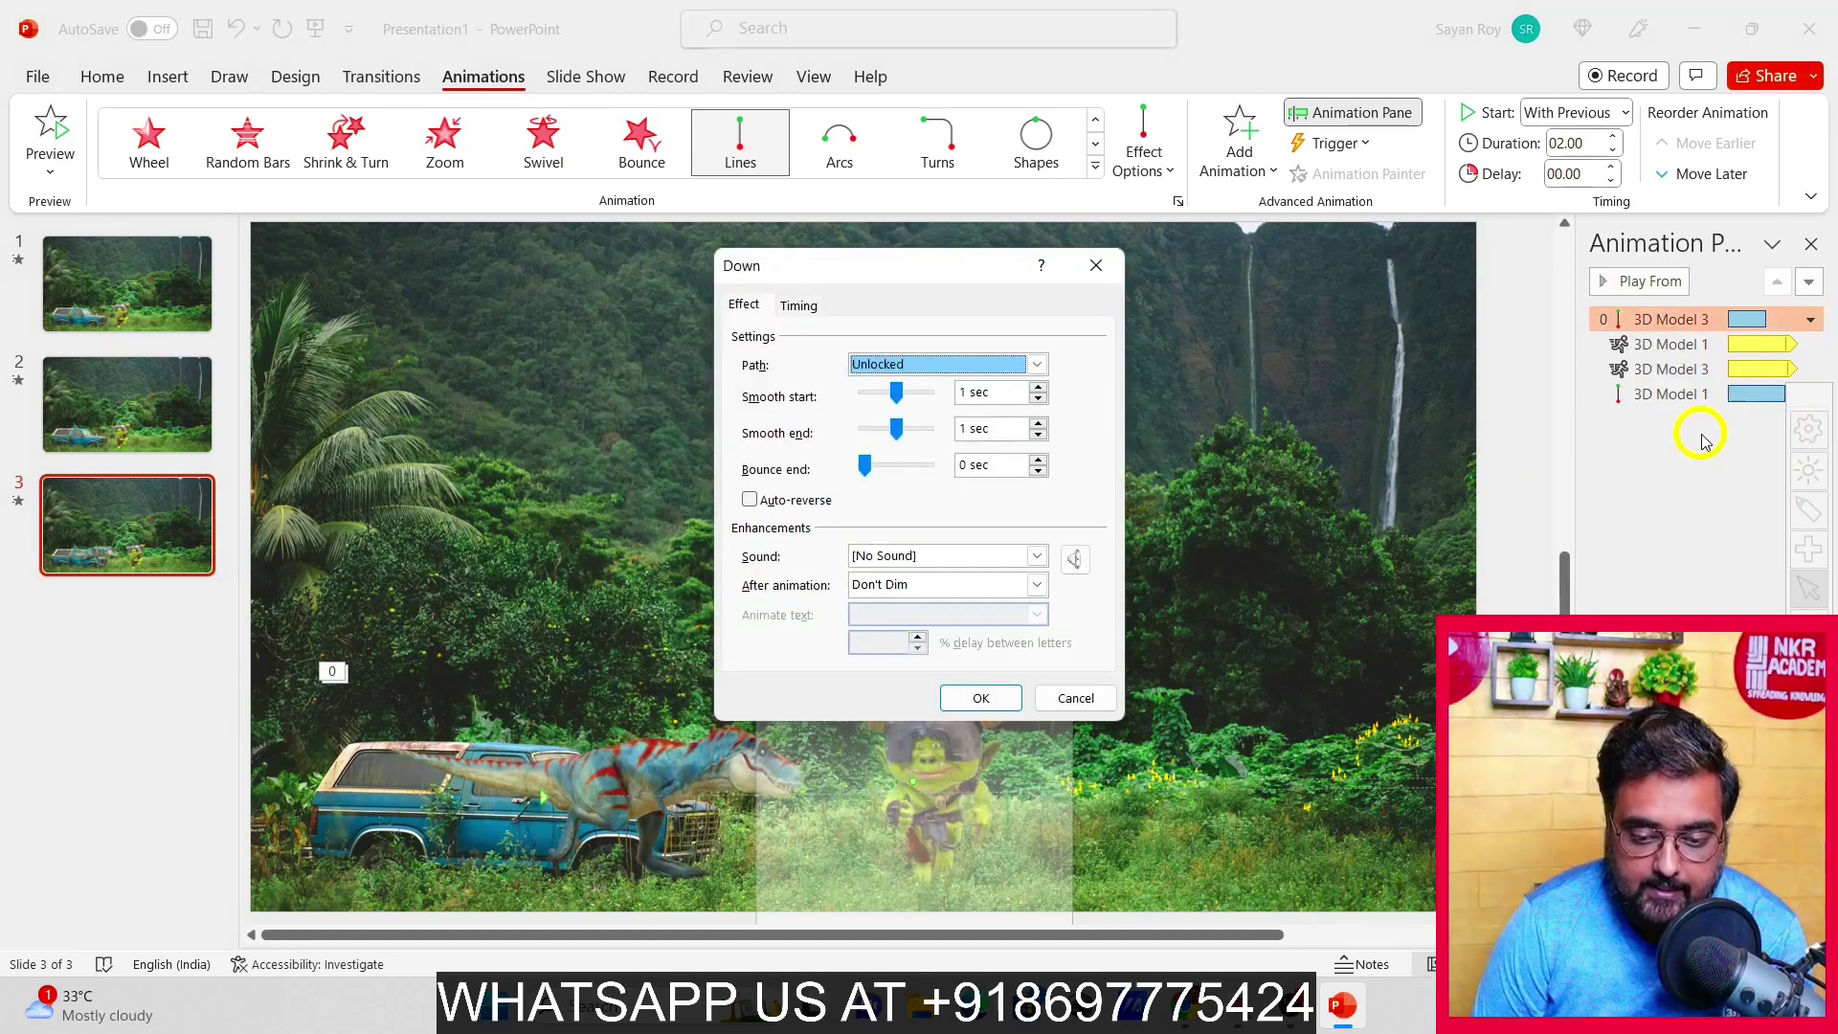
pyautogui.click(800, 306)
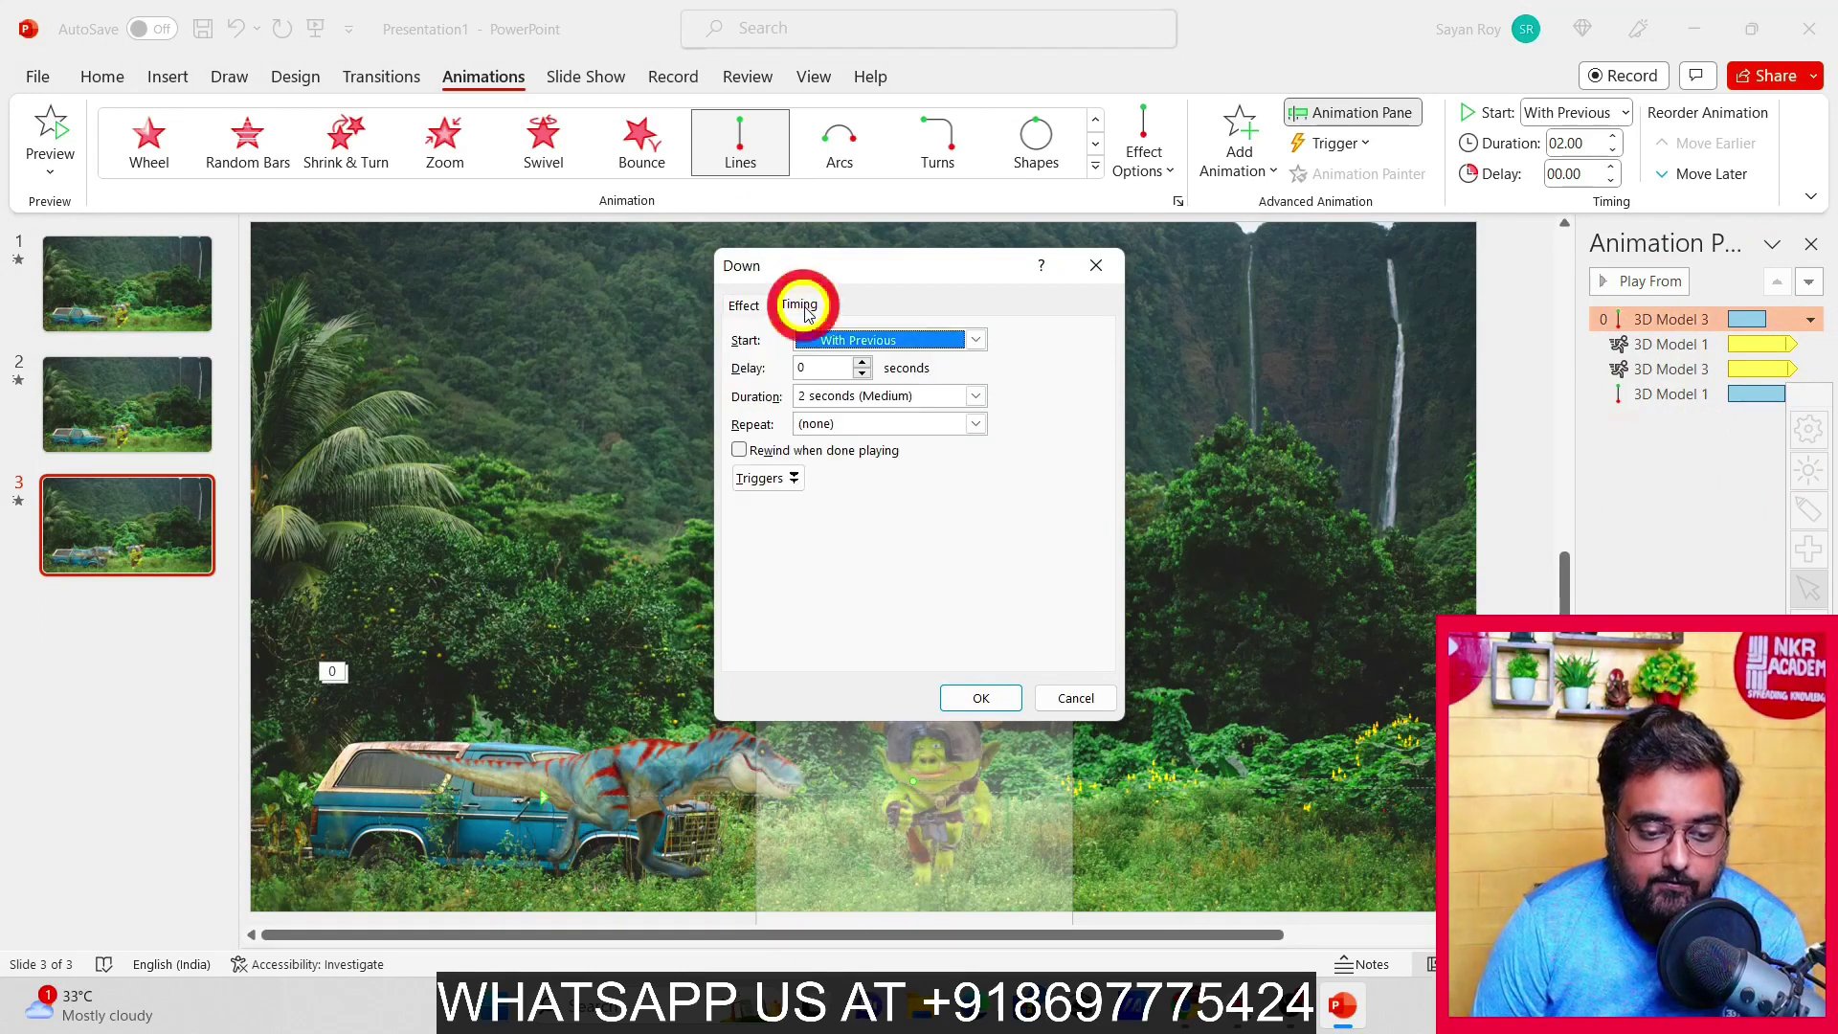
pyautogui.click(974, 396)
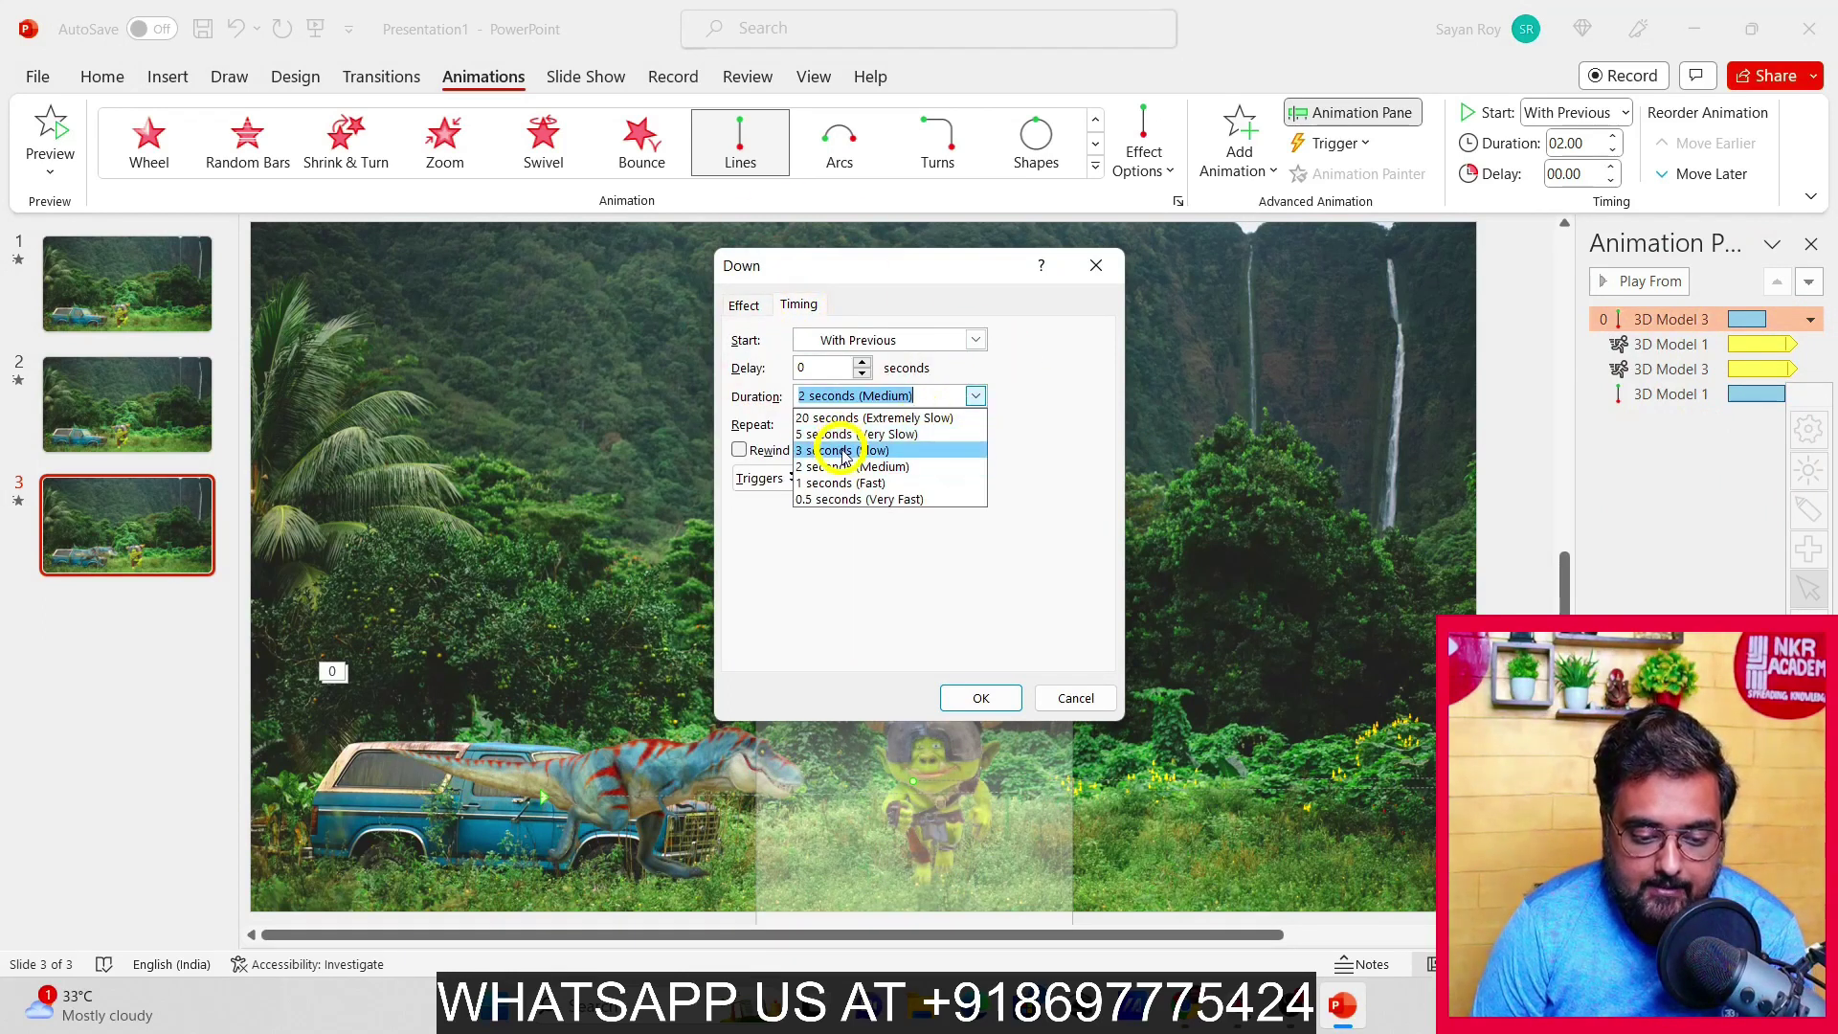
pyautogui.click(842, 450)
pyautogui.click(981, 698)
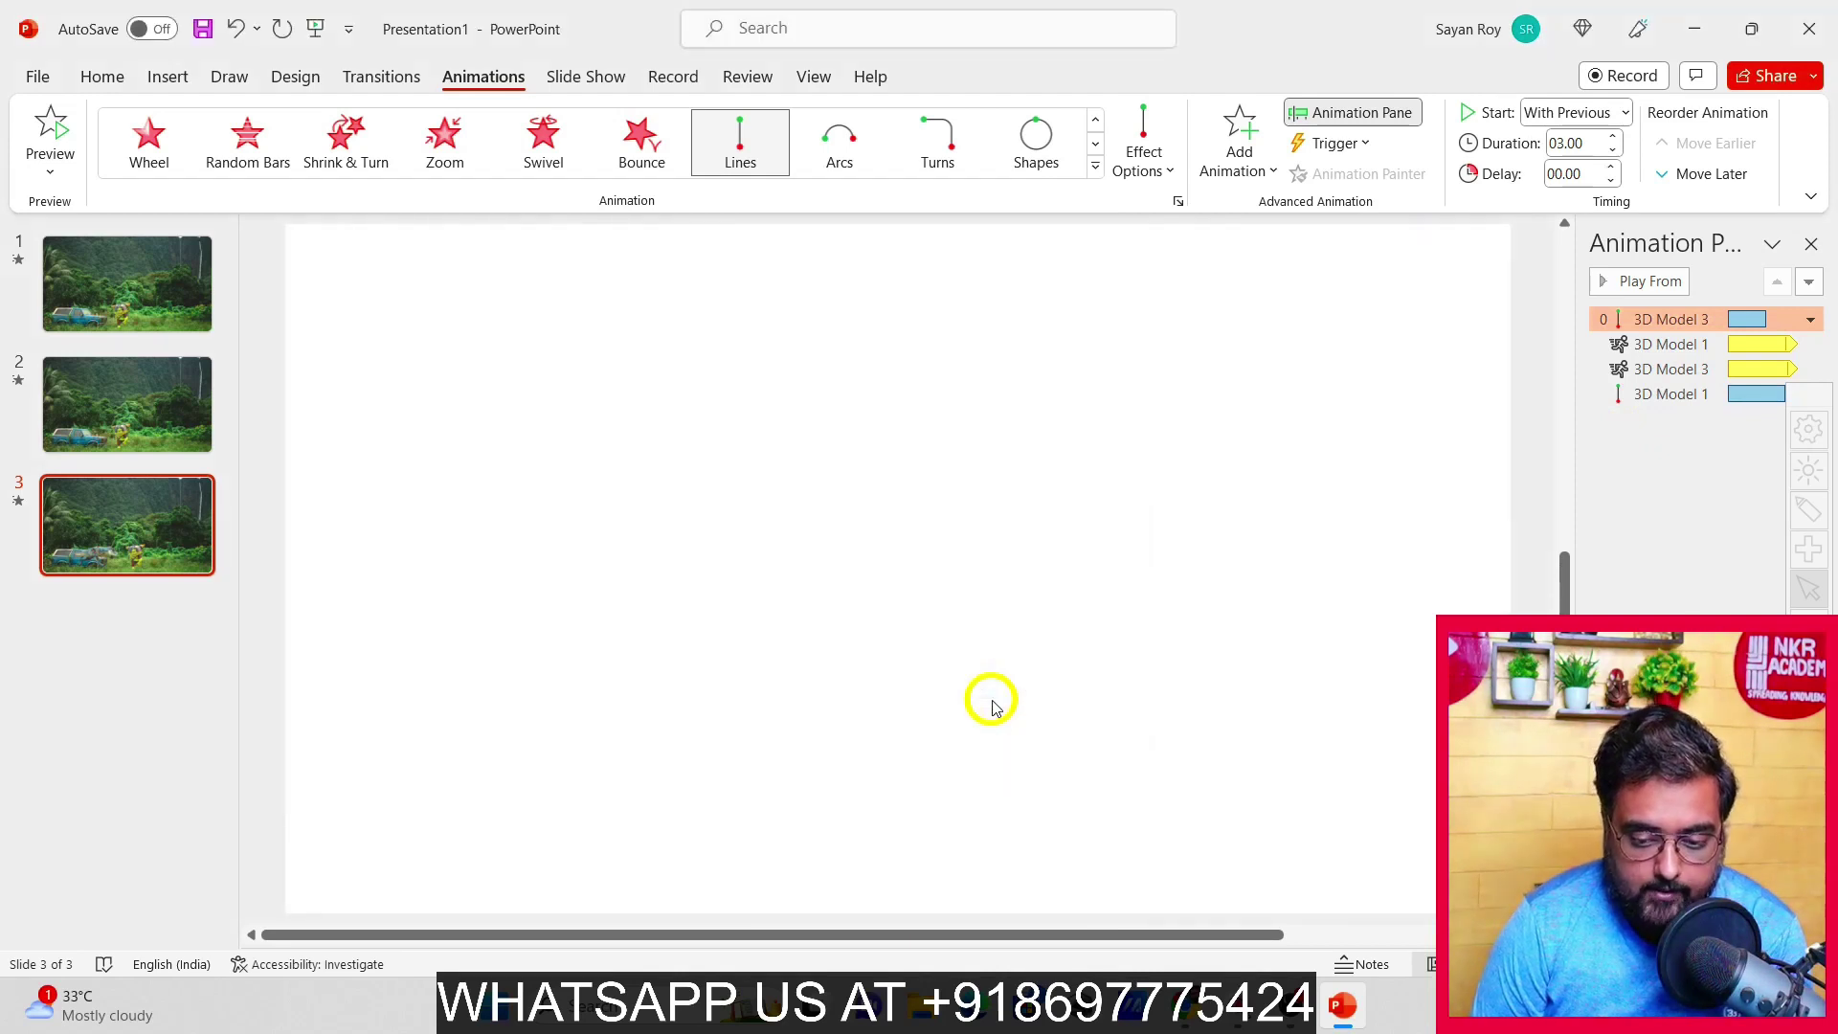
pyautogui.click(56, 129)
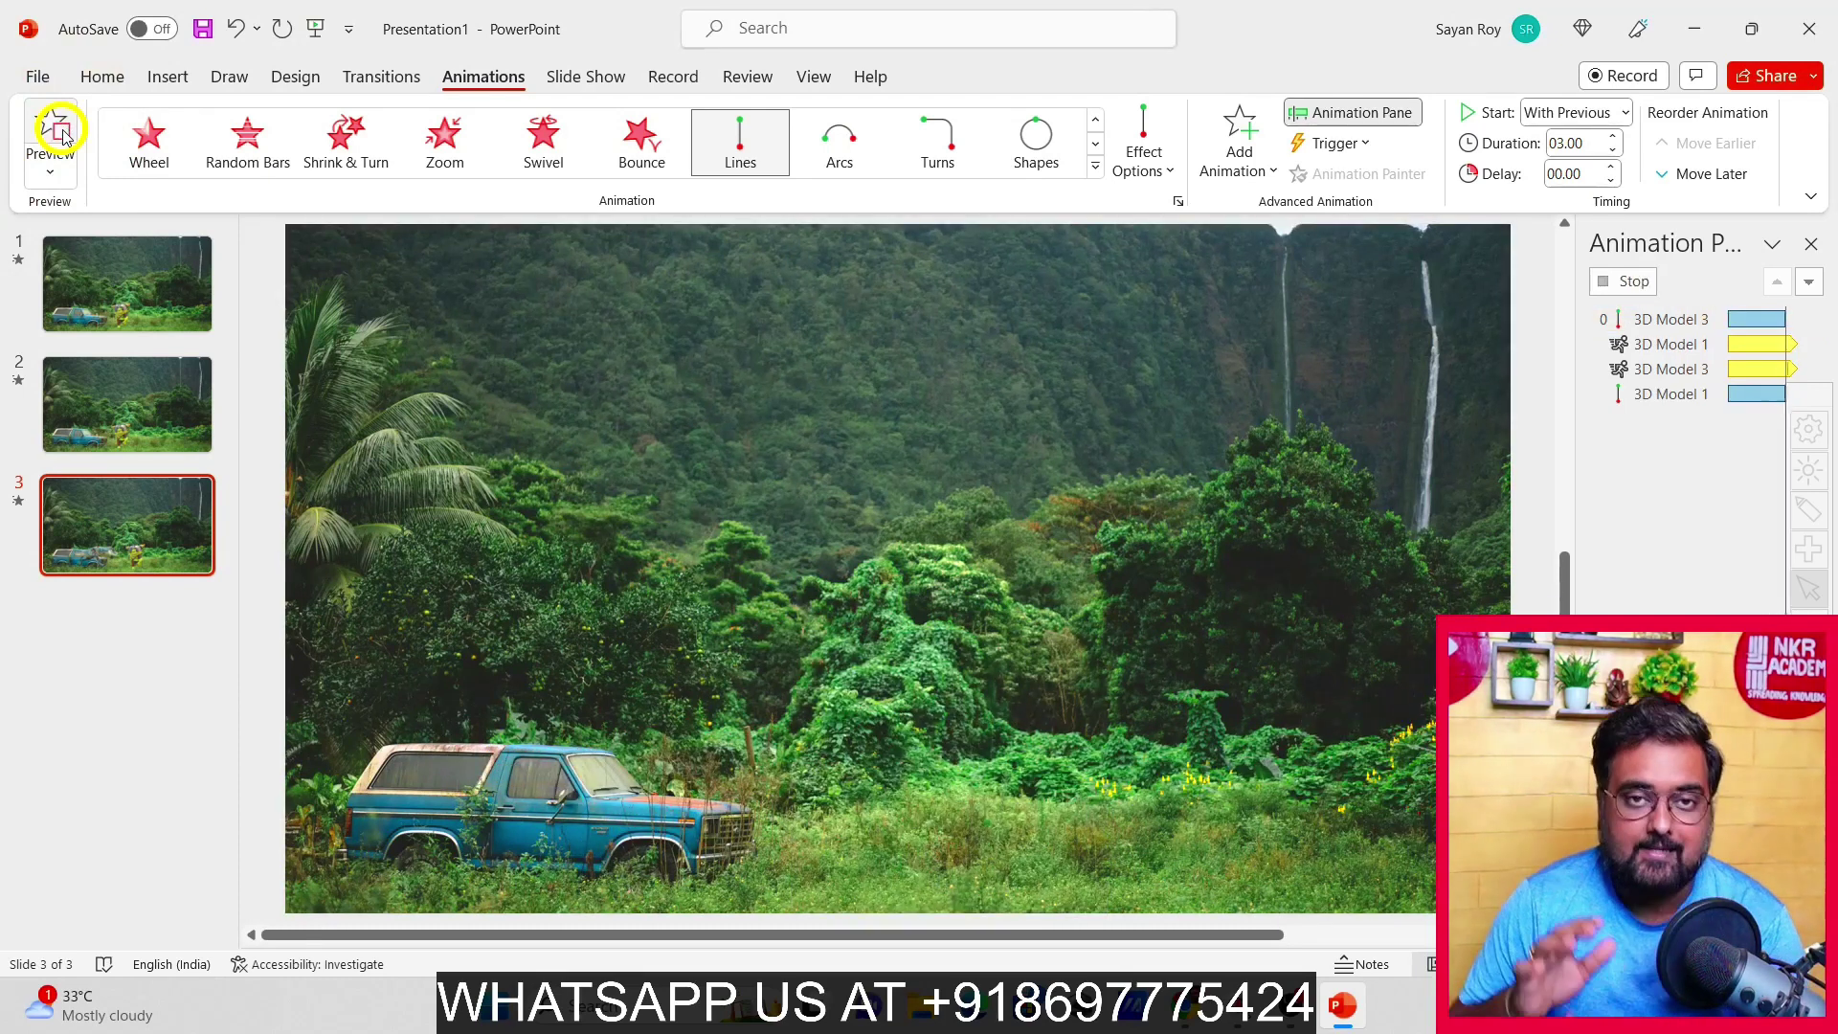
pyautogui.click(57, 130)
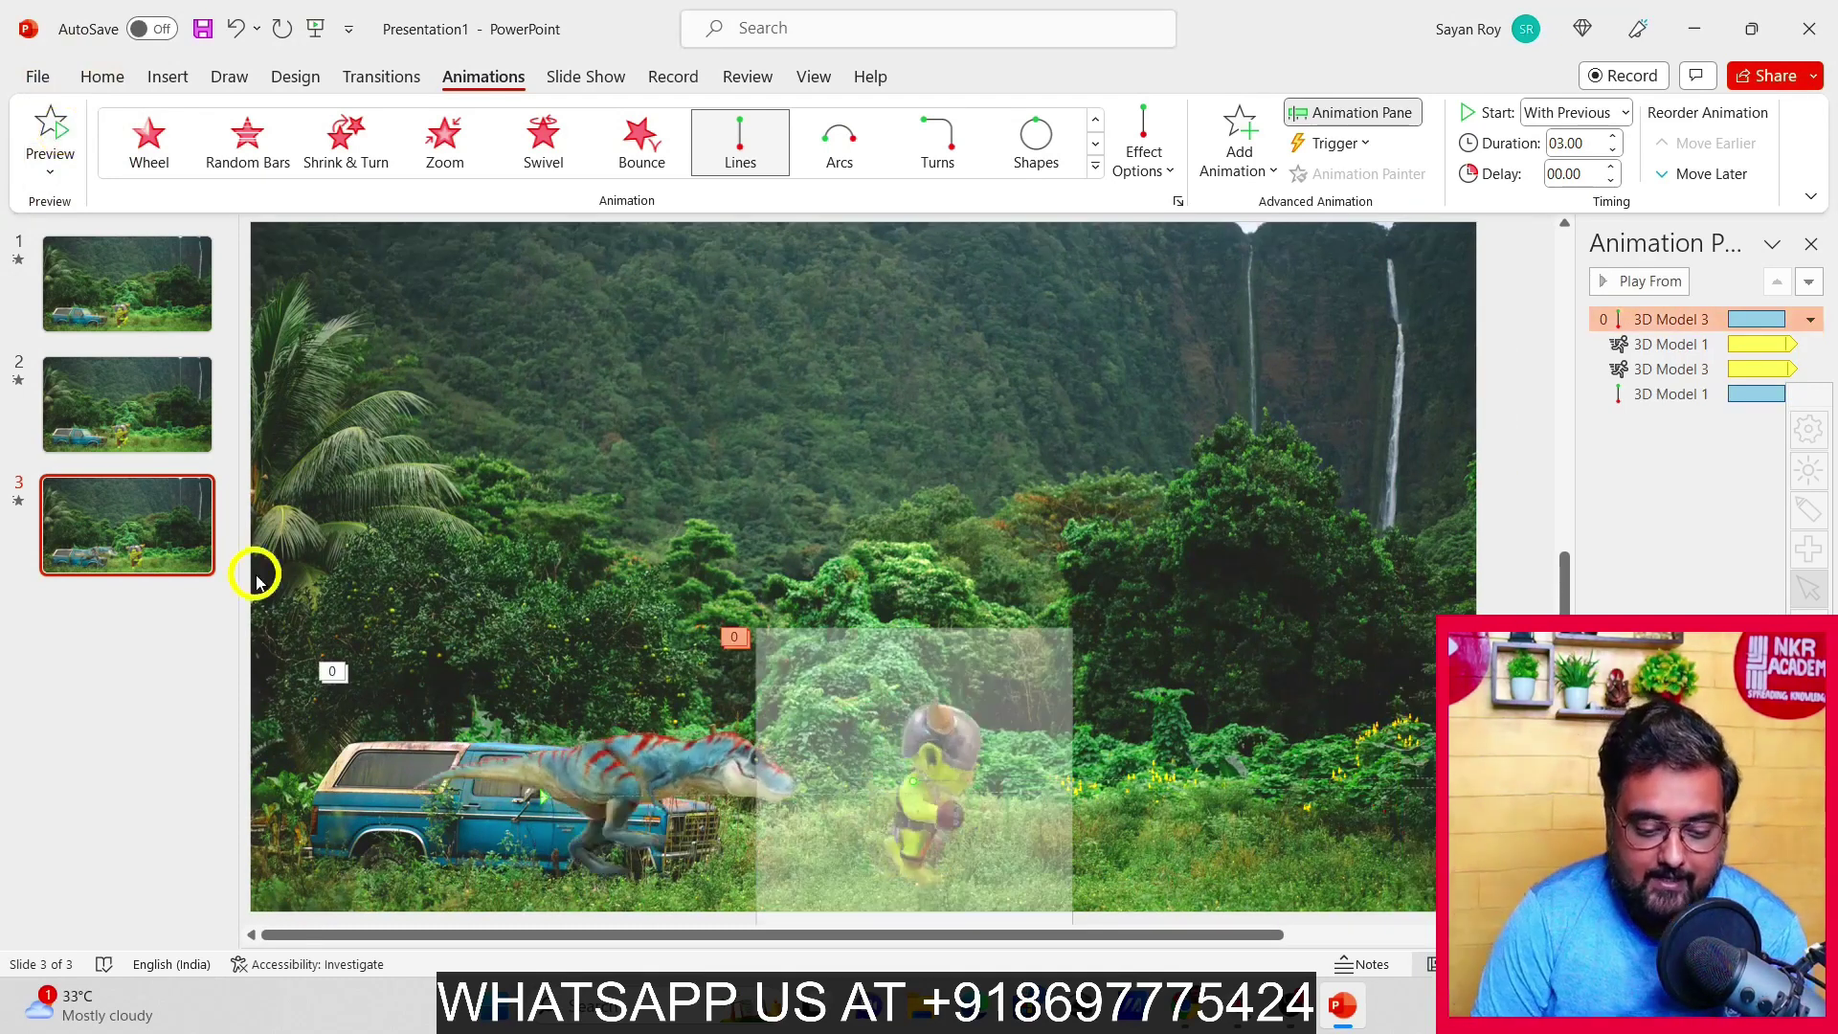
# Set the duration of the dinosaur's Scene 1 animation to 5 seconds (Very Slow) and preview the slide
pyautogui.click(634, 756)
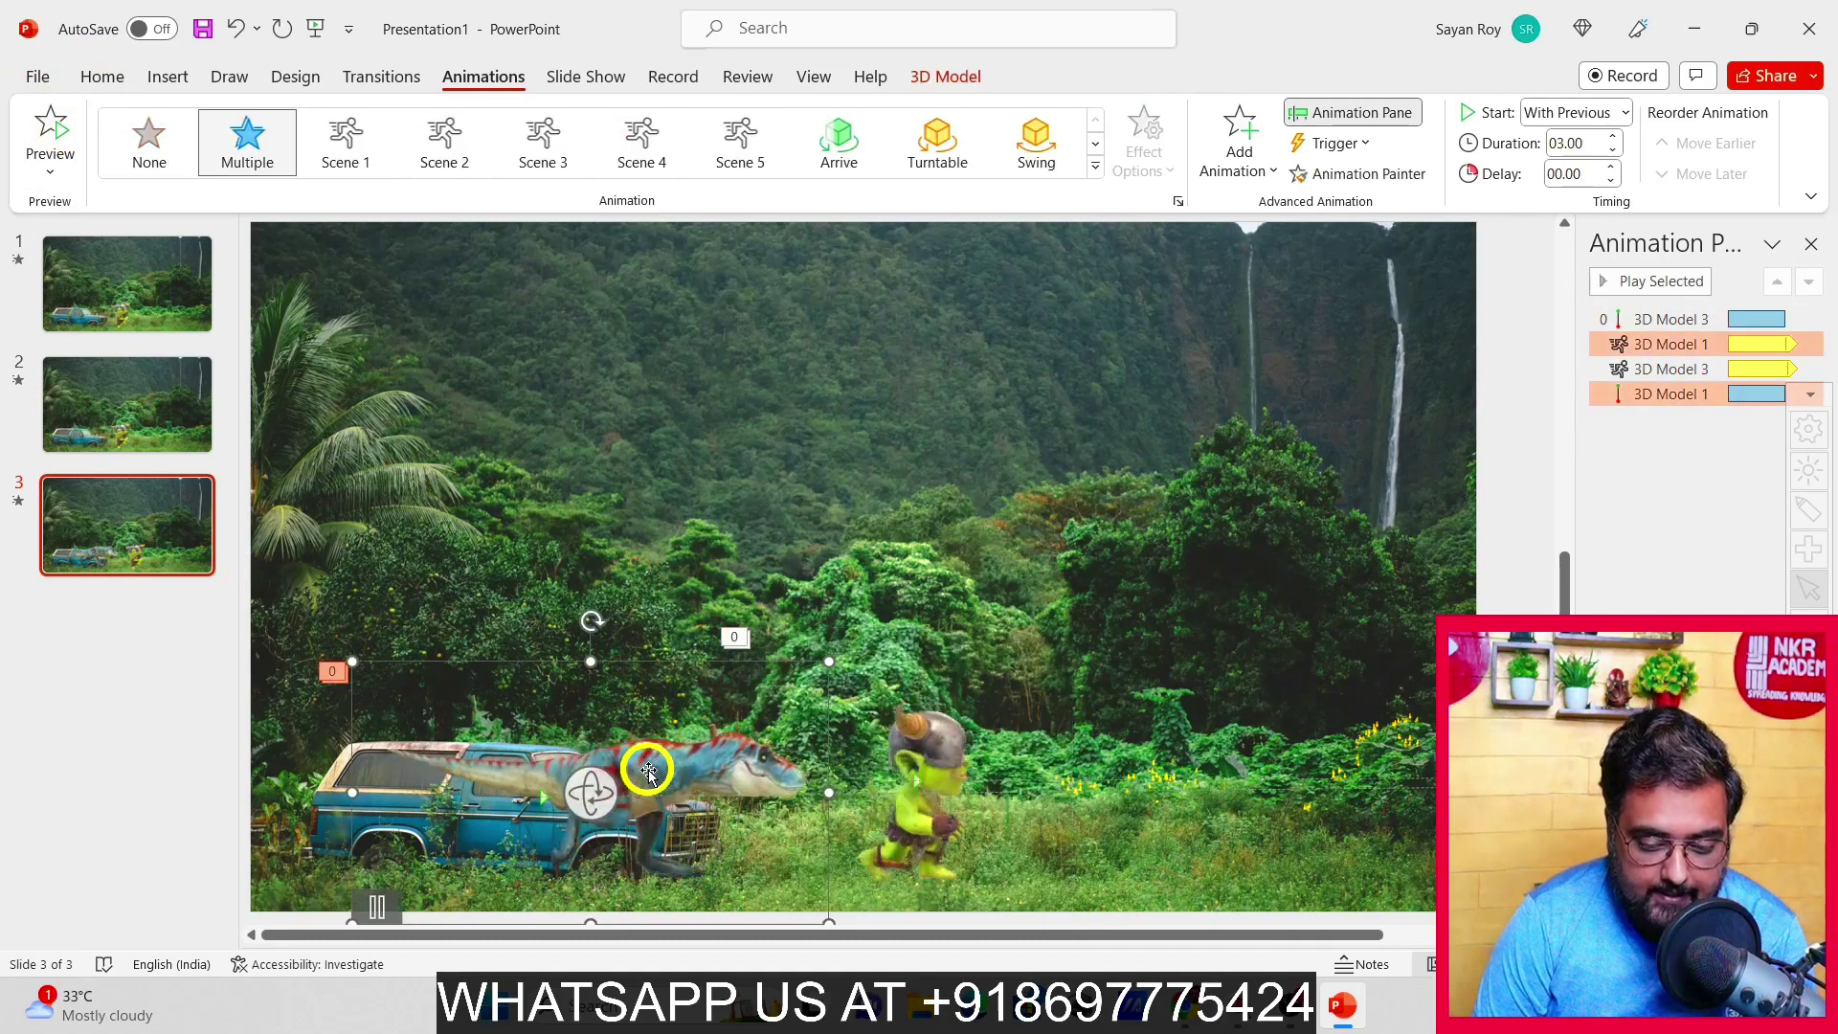
pyautogui.click(1804, 347)
pyautogui.click(1809, 344)
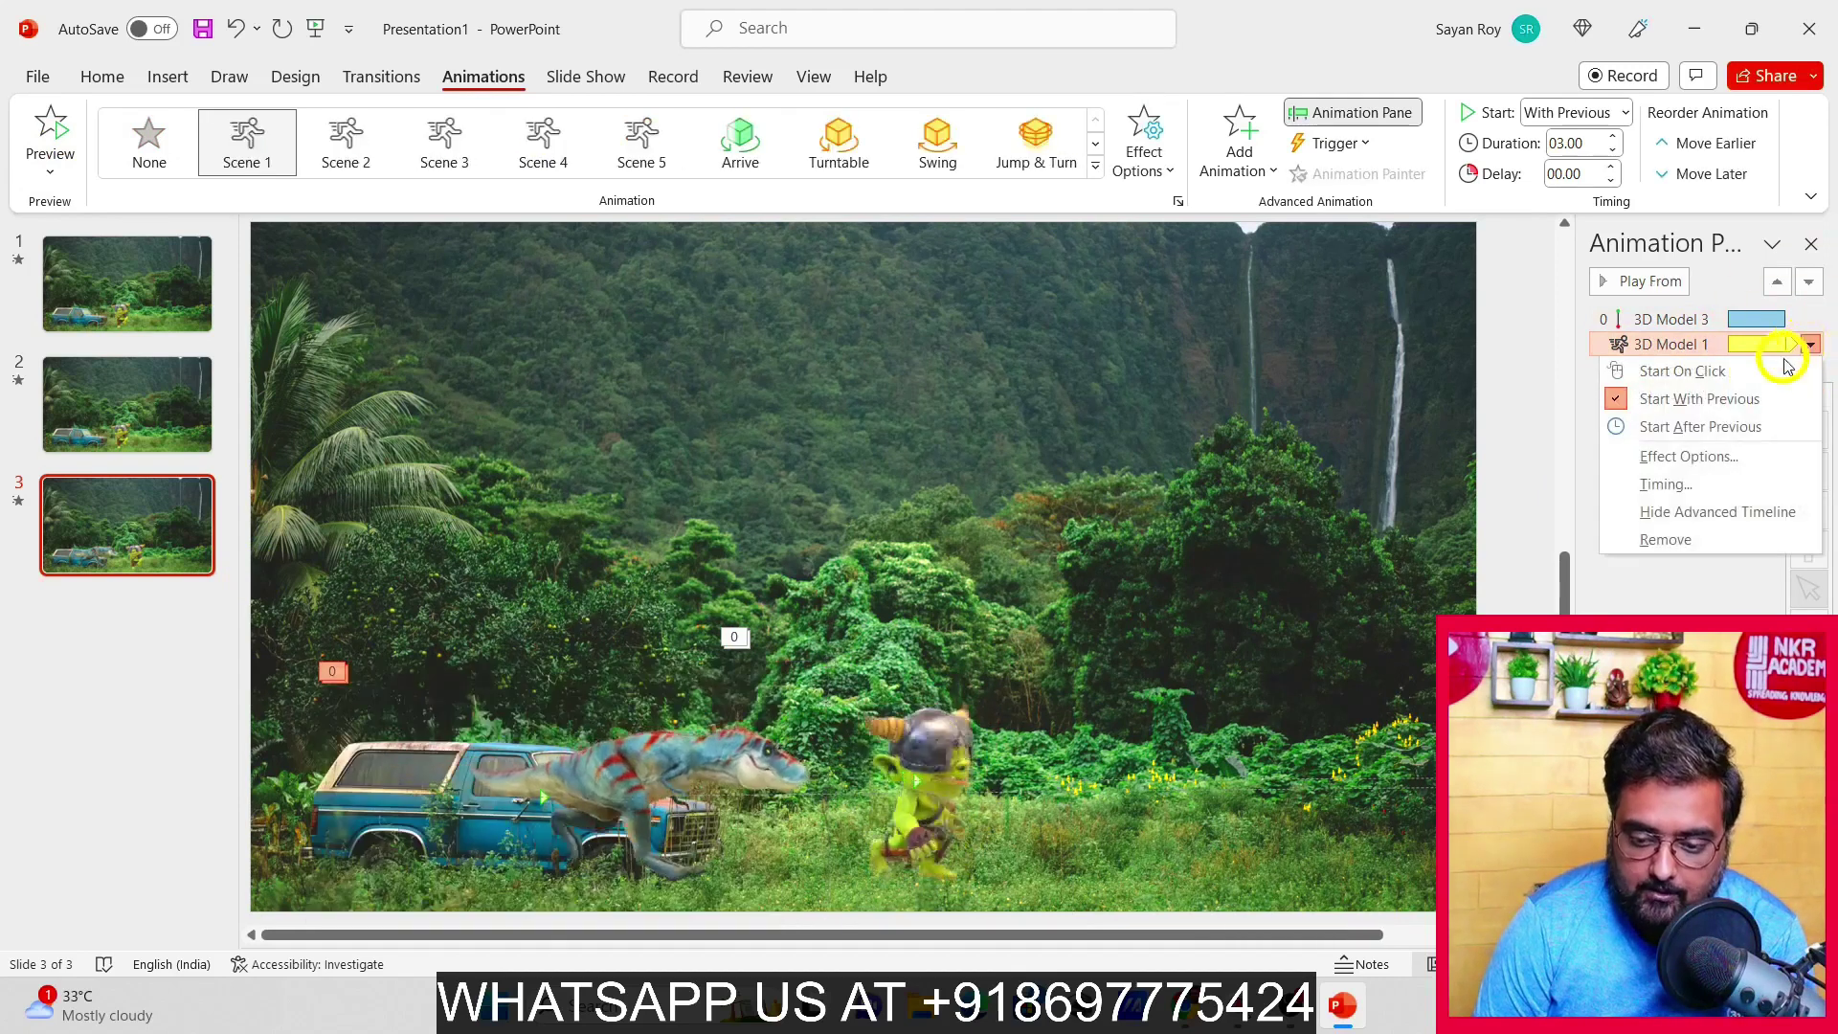
pyautogui.click(1688, 458)
pyautogui.click(803, 350)
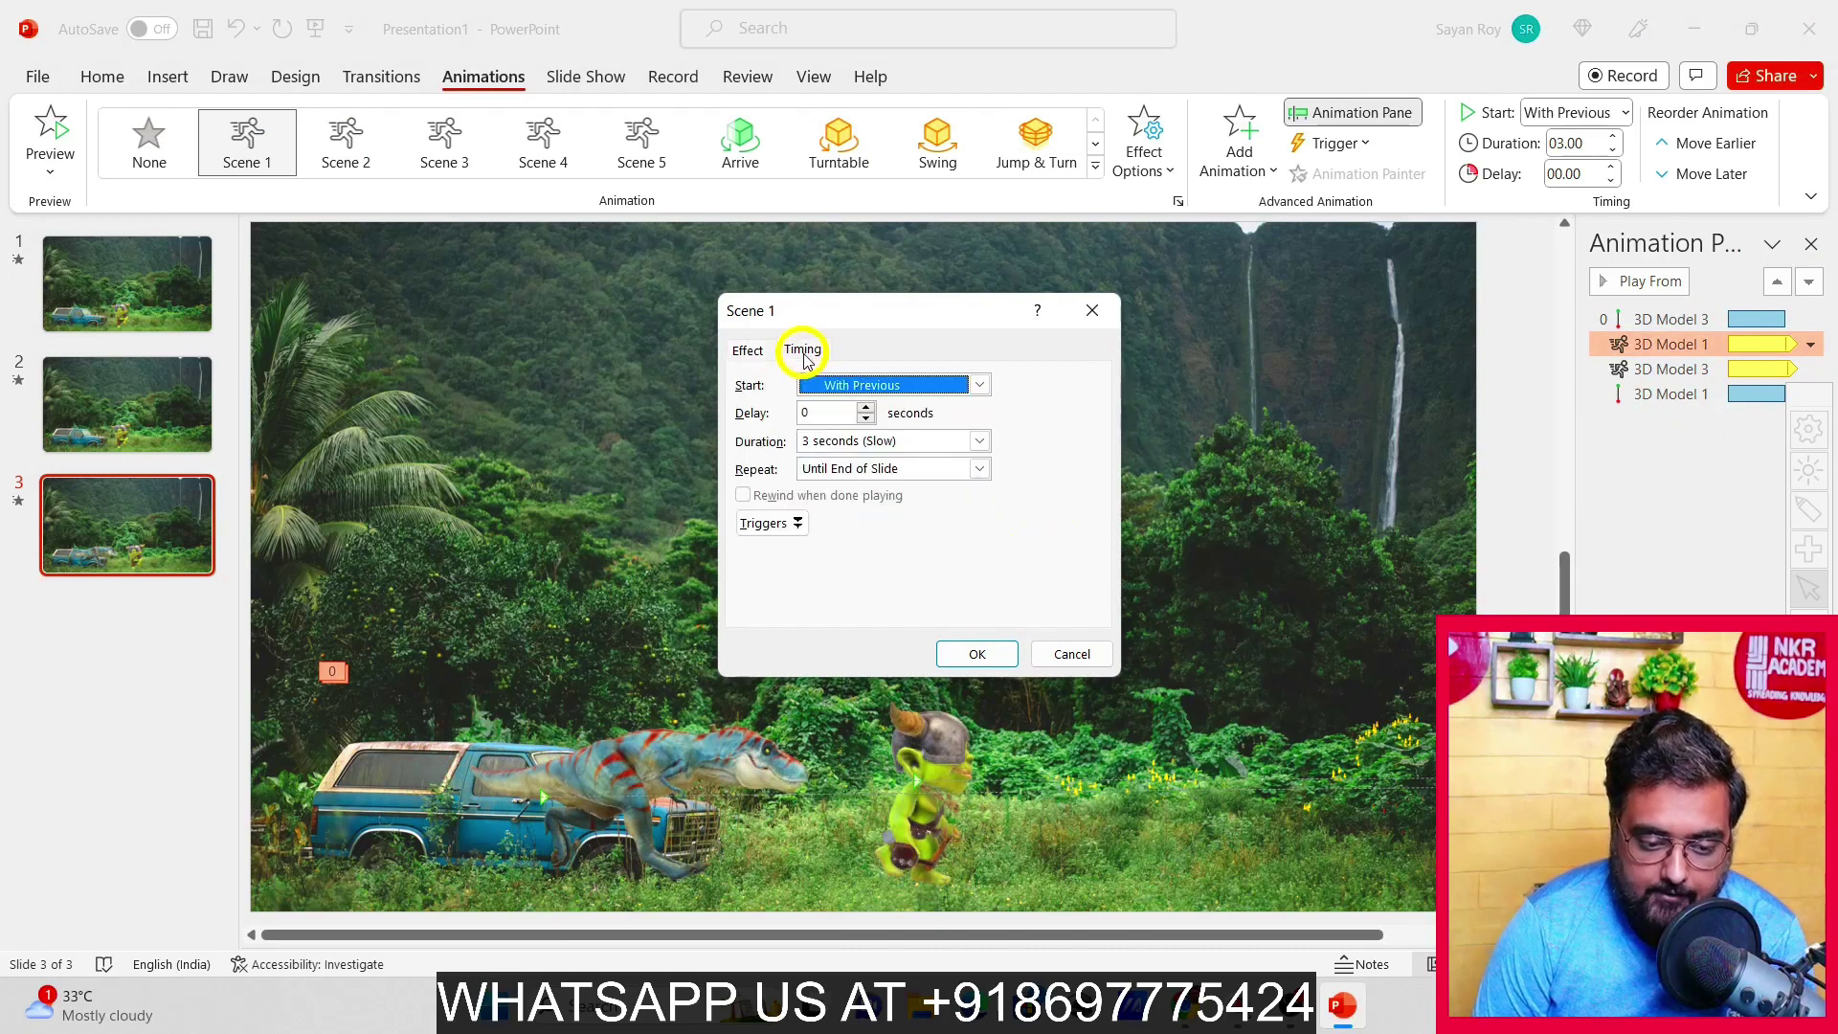
pyautogui.click(979, 440)
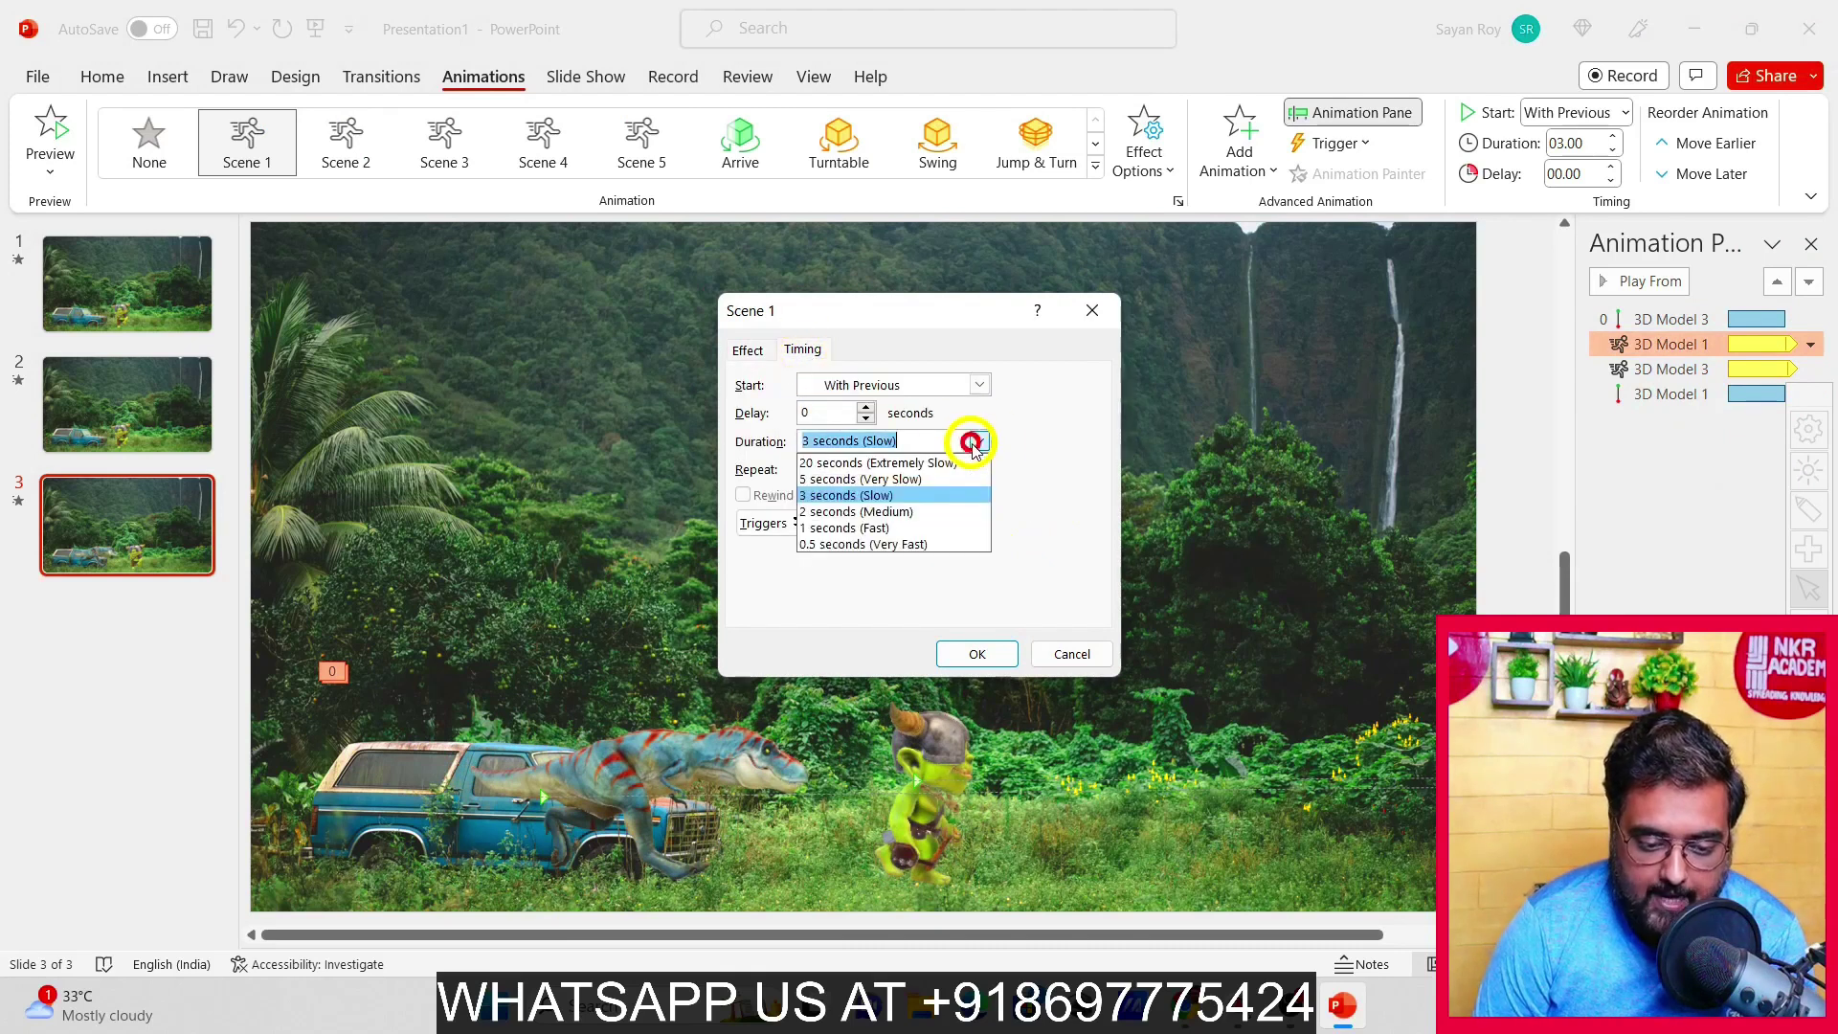
pyautogui.click(878, 481)
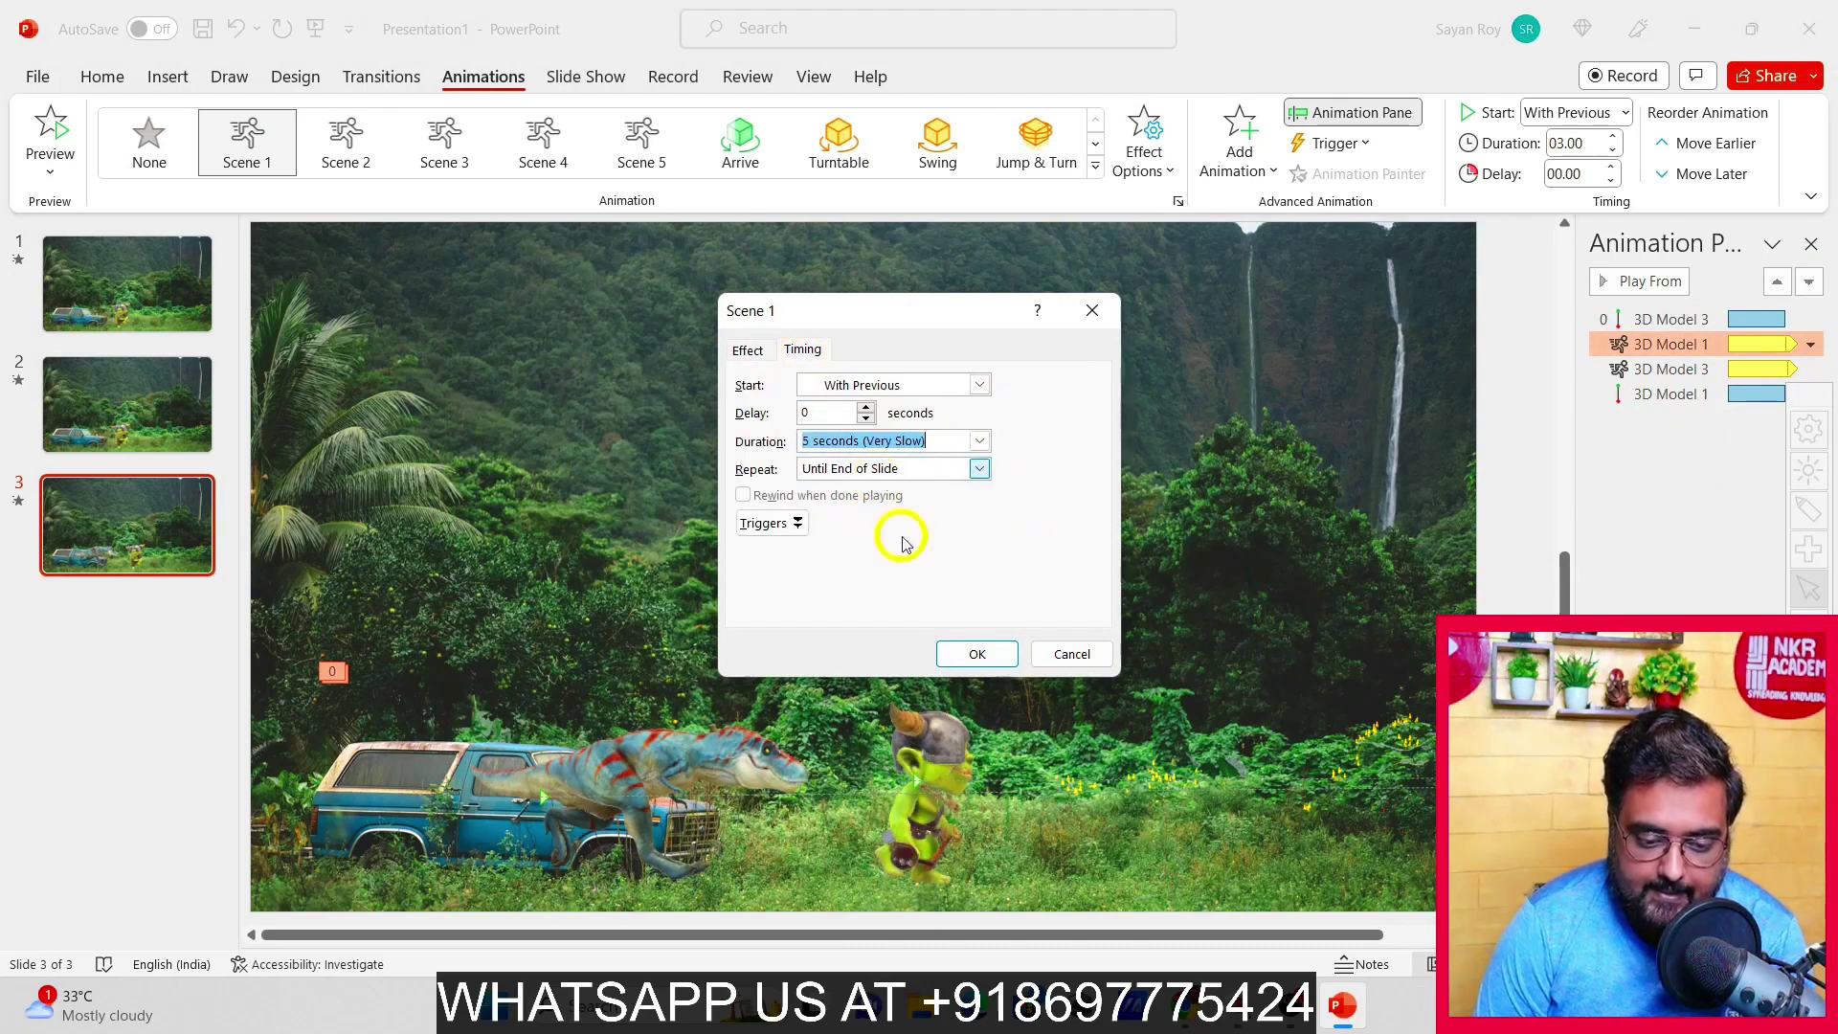
pyautogui.click(976, 656)
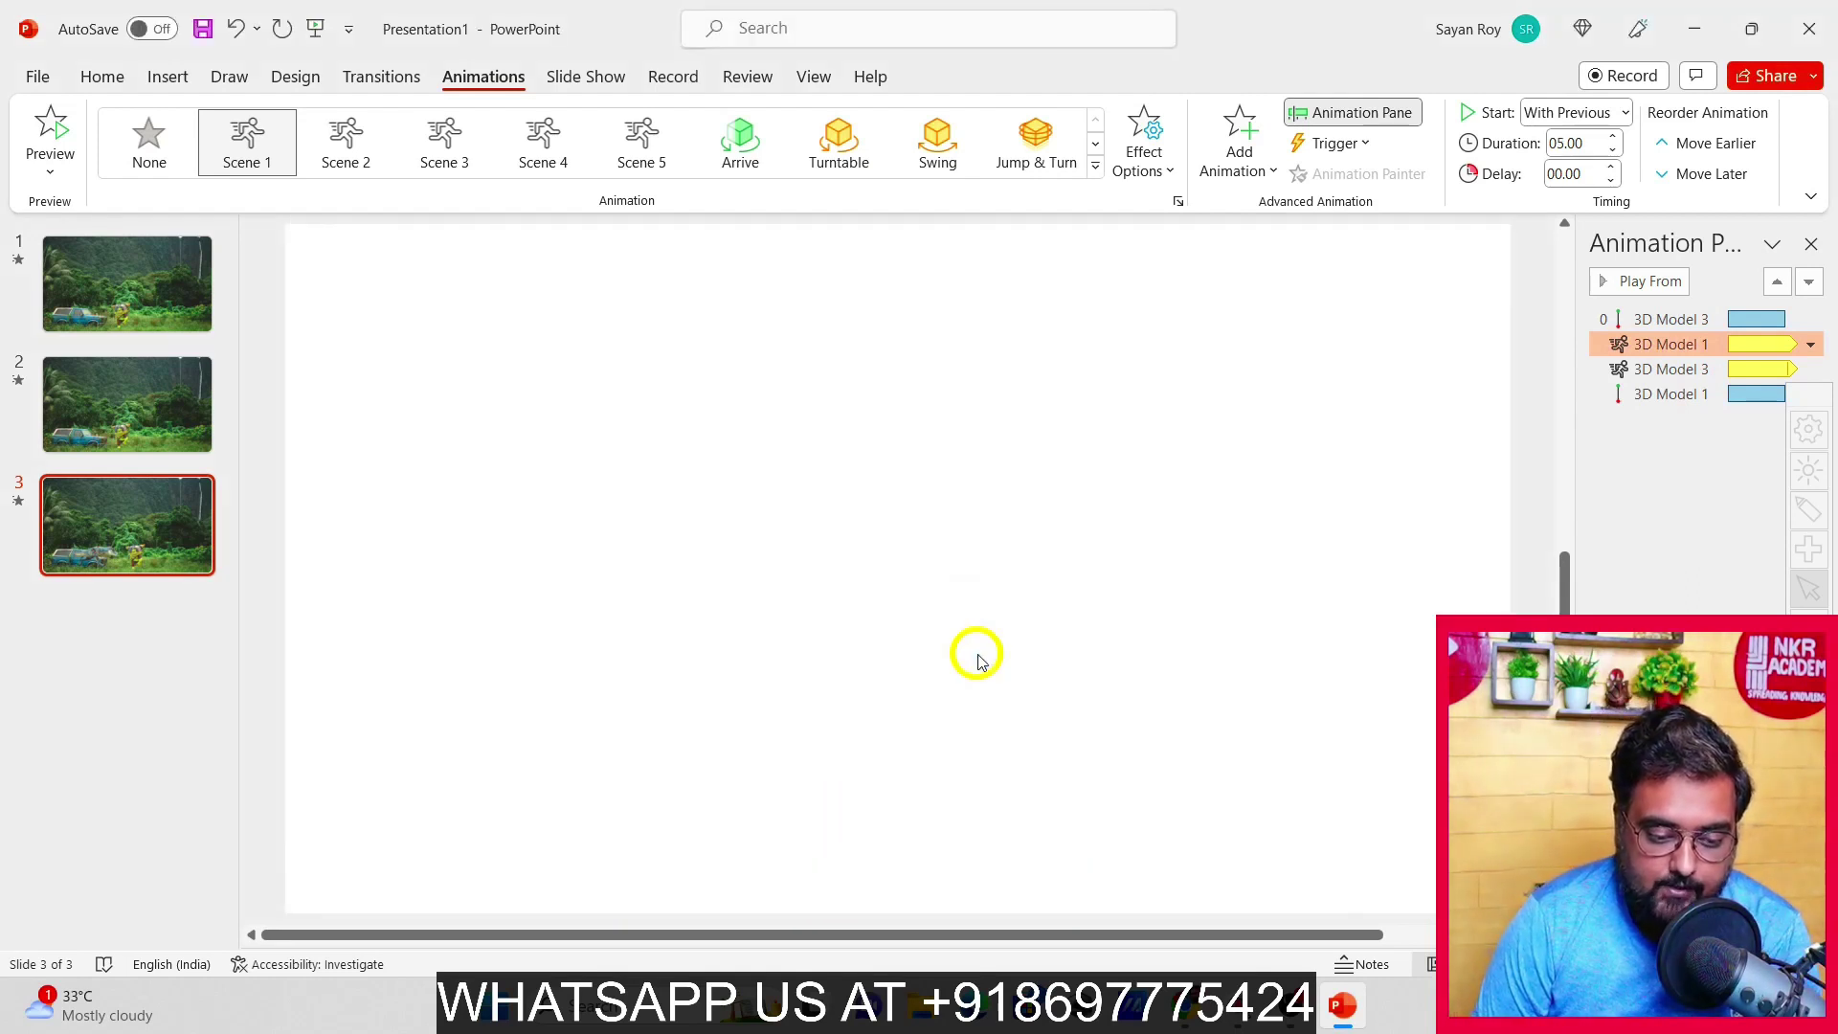
pyautogui.click(53, 139)
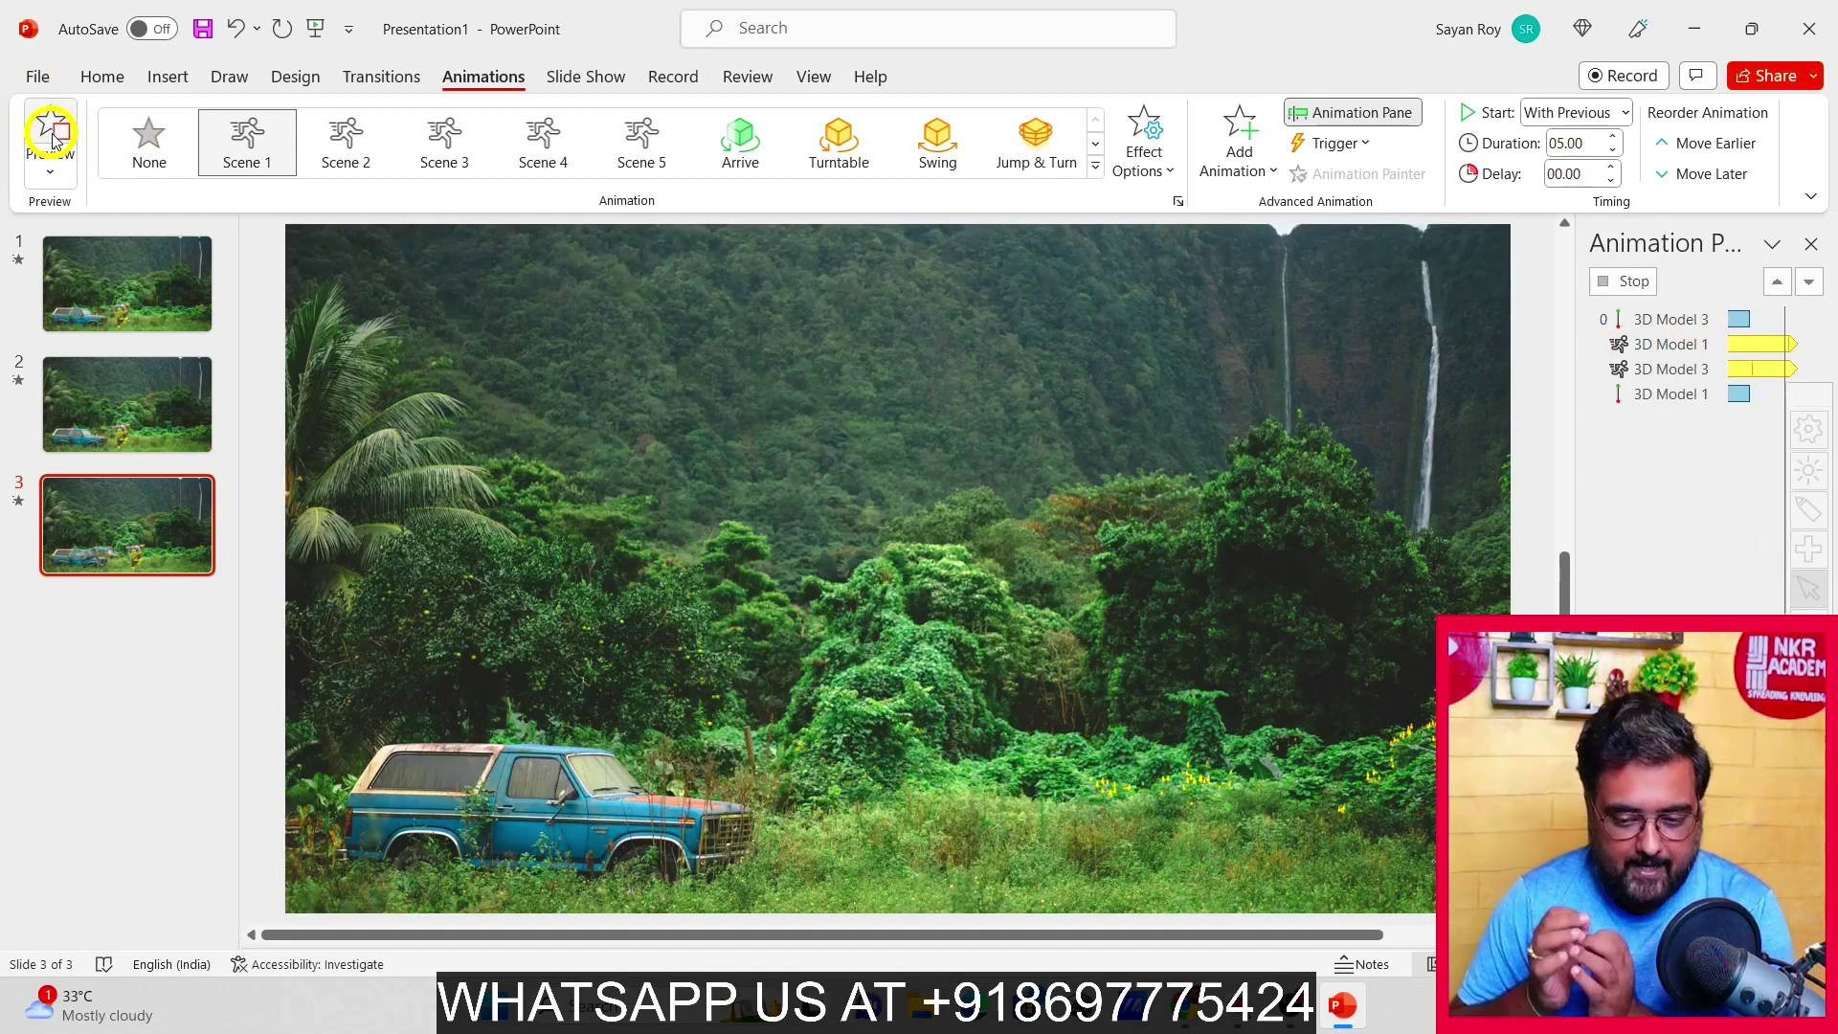
# Set the duration of the goblin's motion path on slide 3 to 2 seconds (Medium) and preview the chase
pyautogui.click(53, 138)
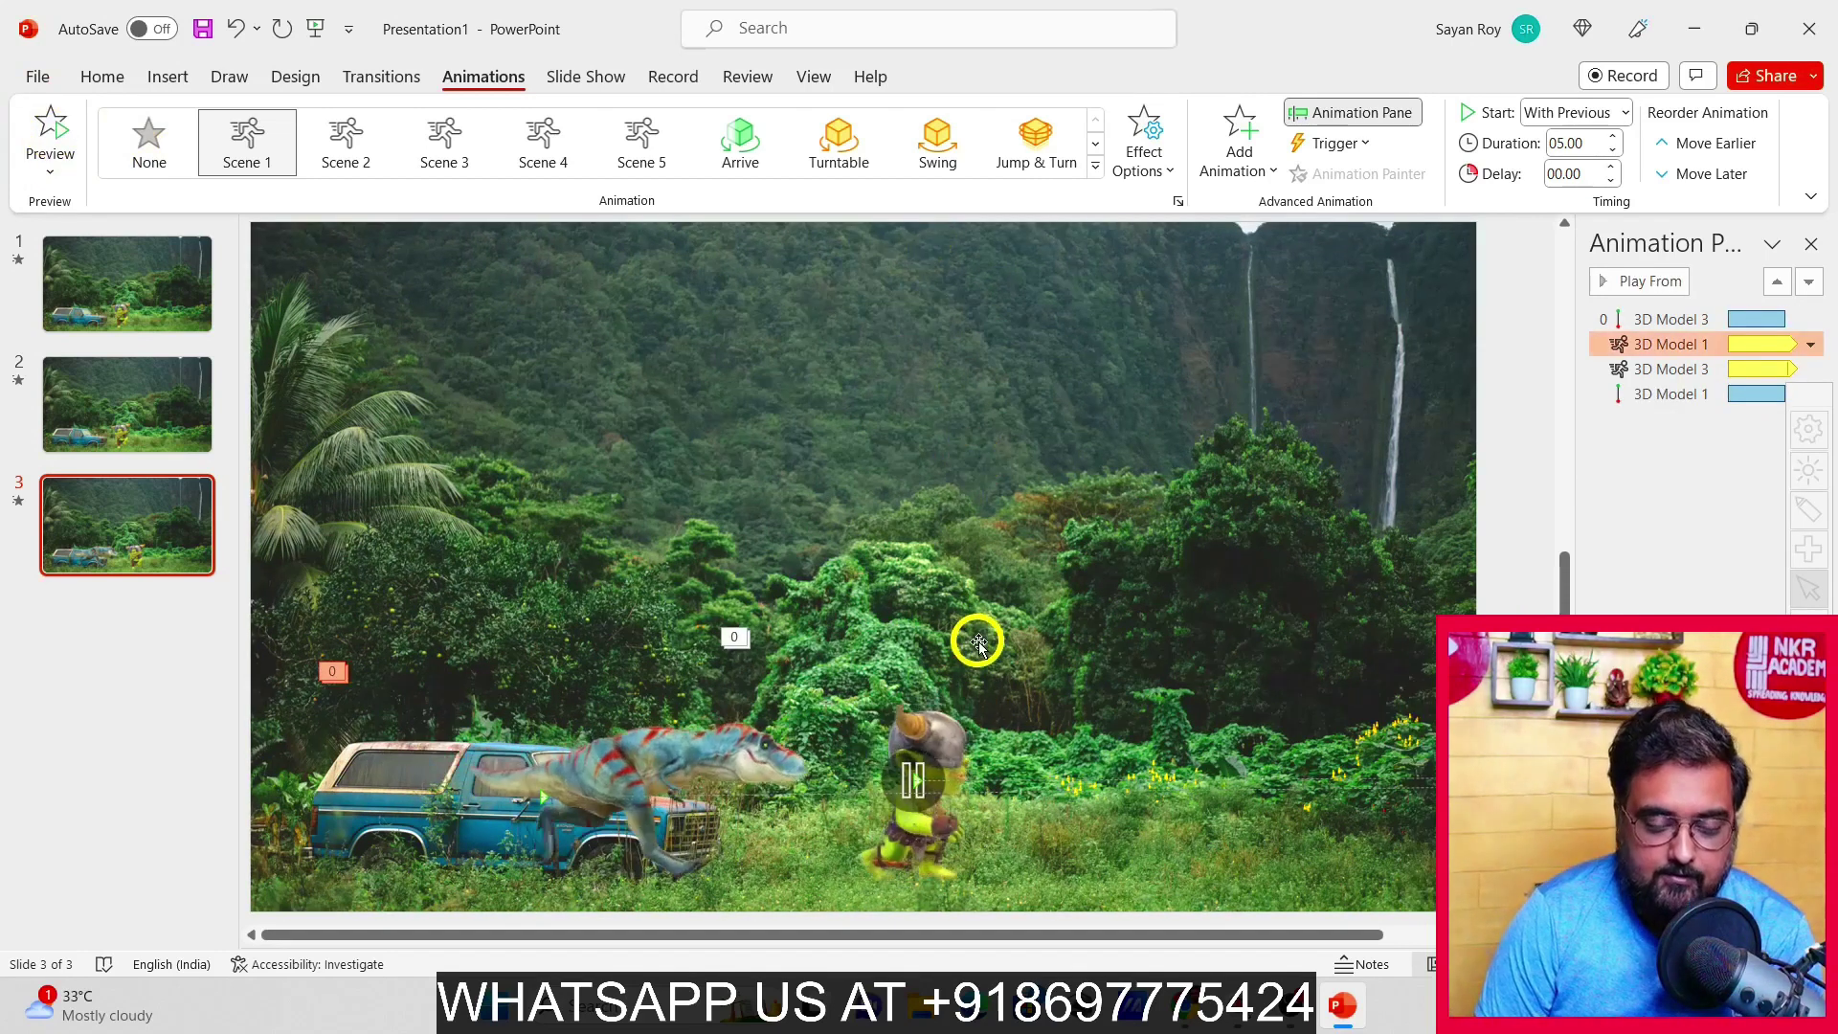
pyautogui.moveTo(1785, 319); pyautogui.dragTo(1761, 313)
pyautogui.click(1810, 318)
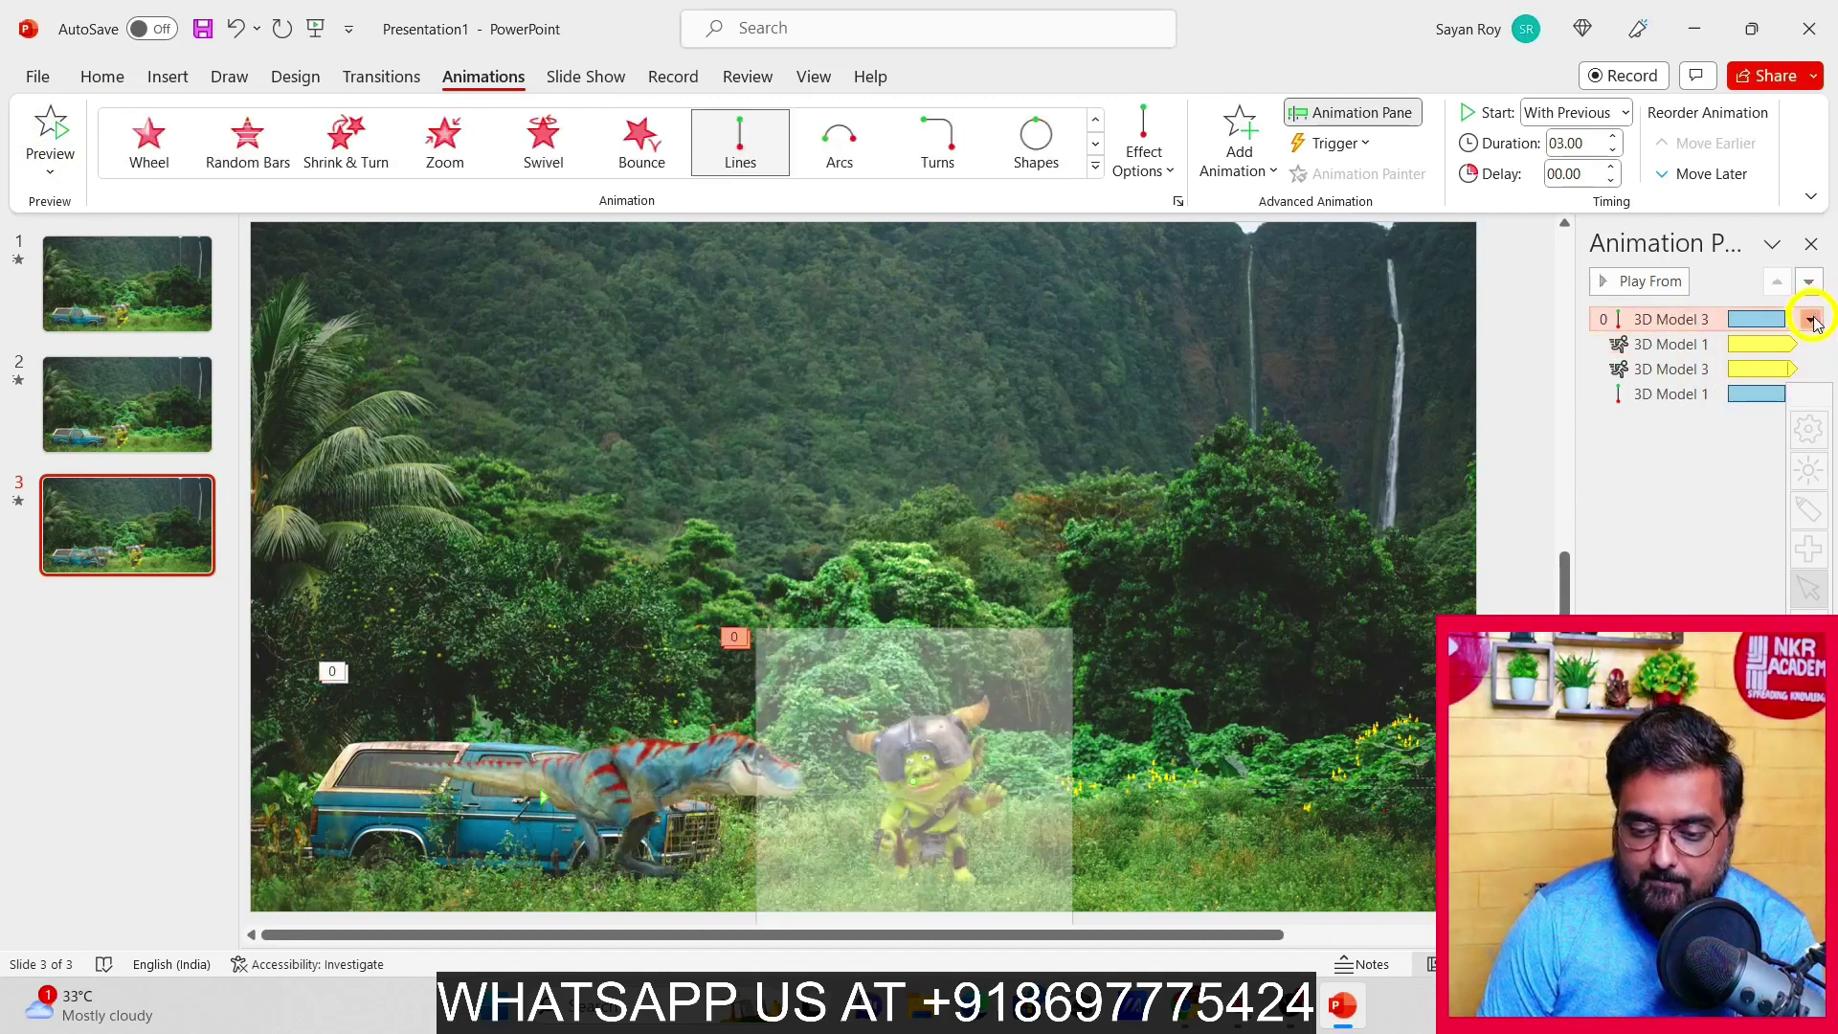
pyautogui.click(1671, 460)
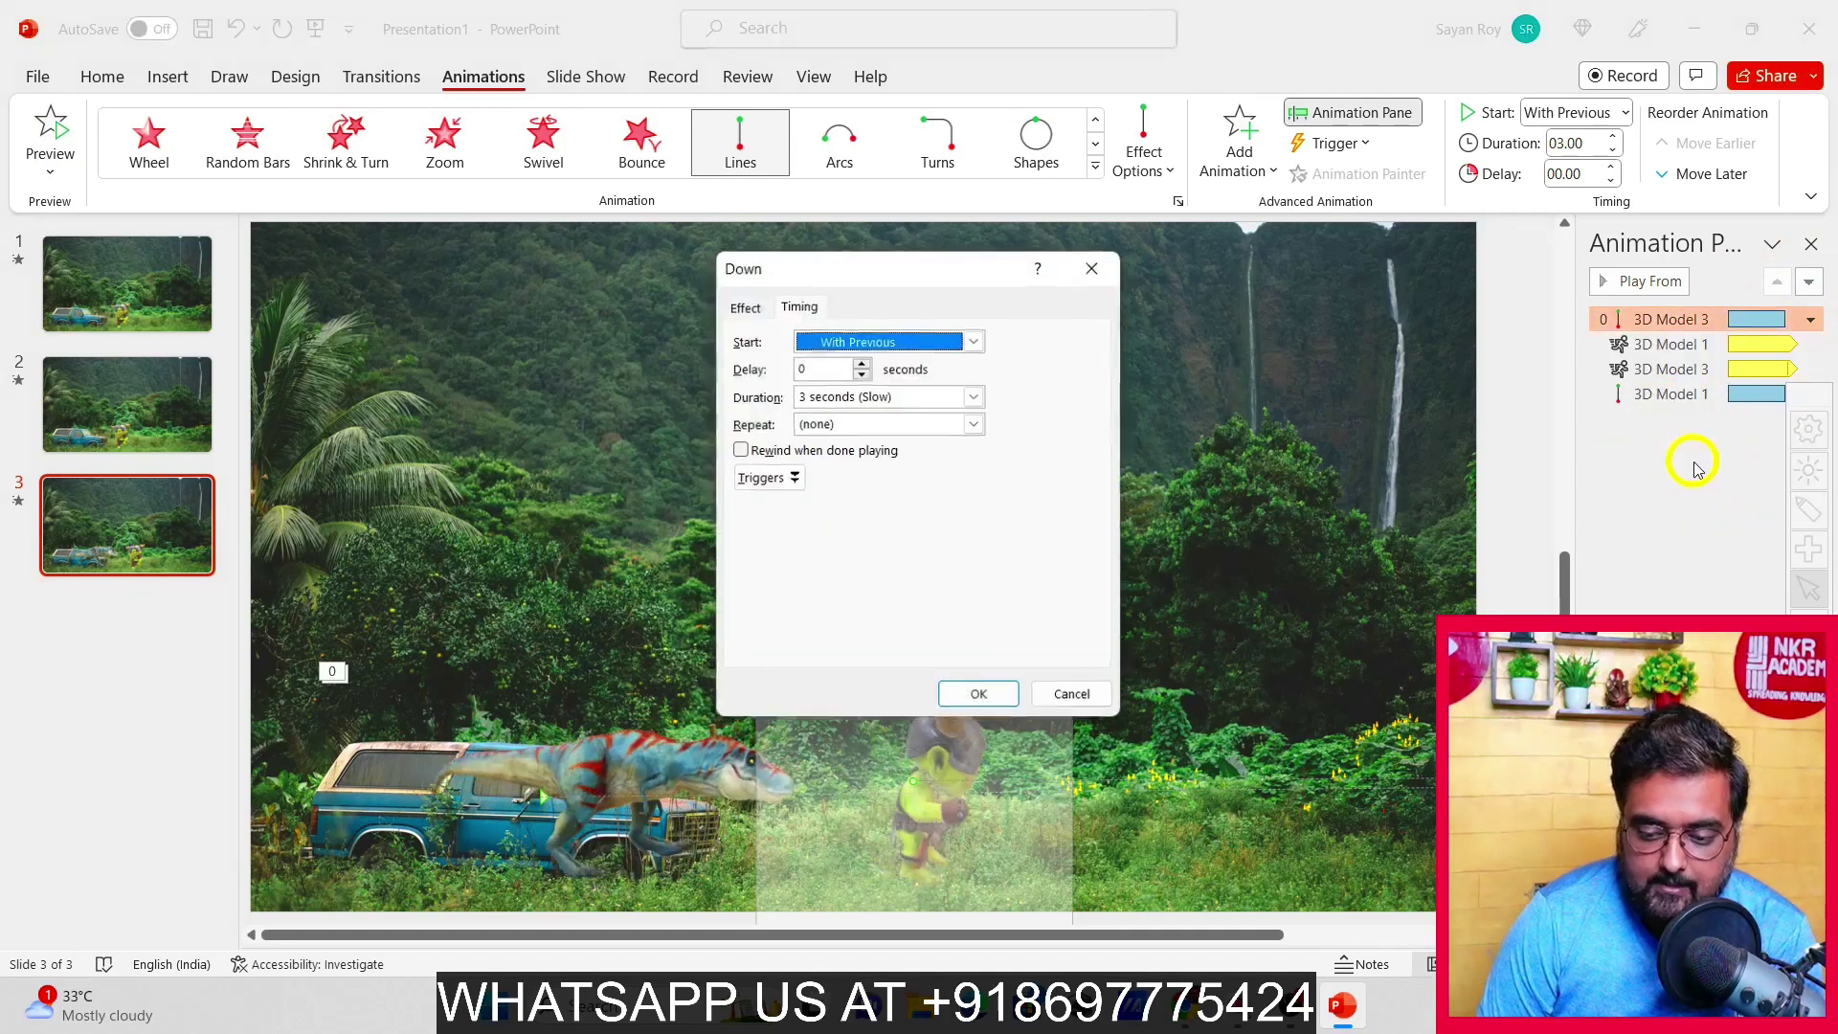
pyautogui.click(976, 395)
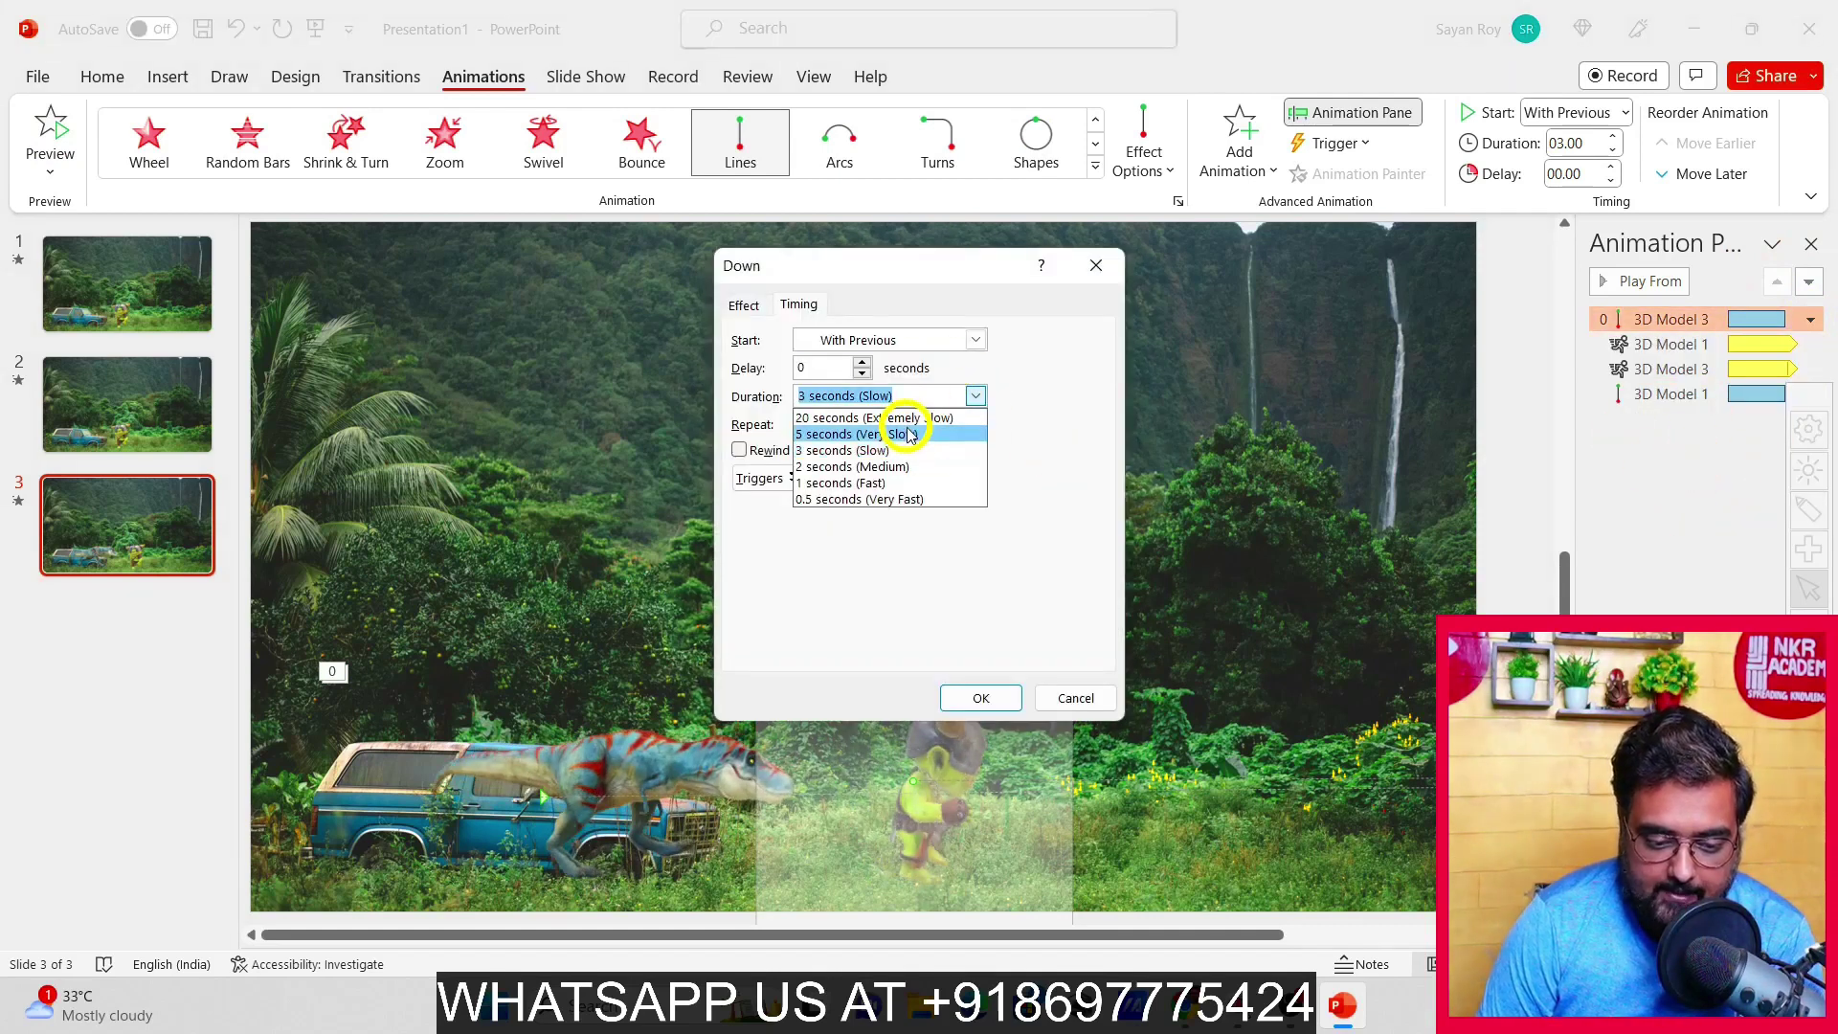
pyautogui.click(887, 467)
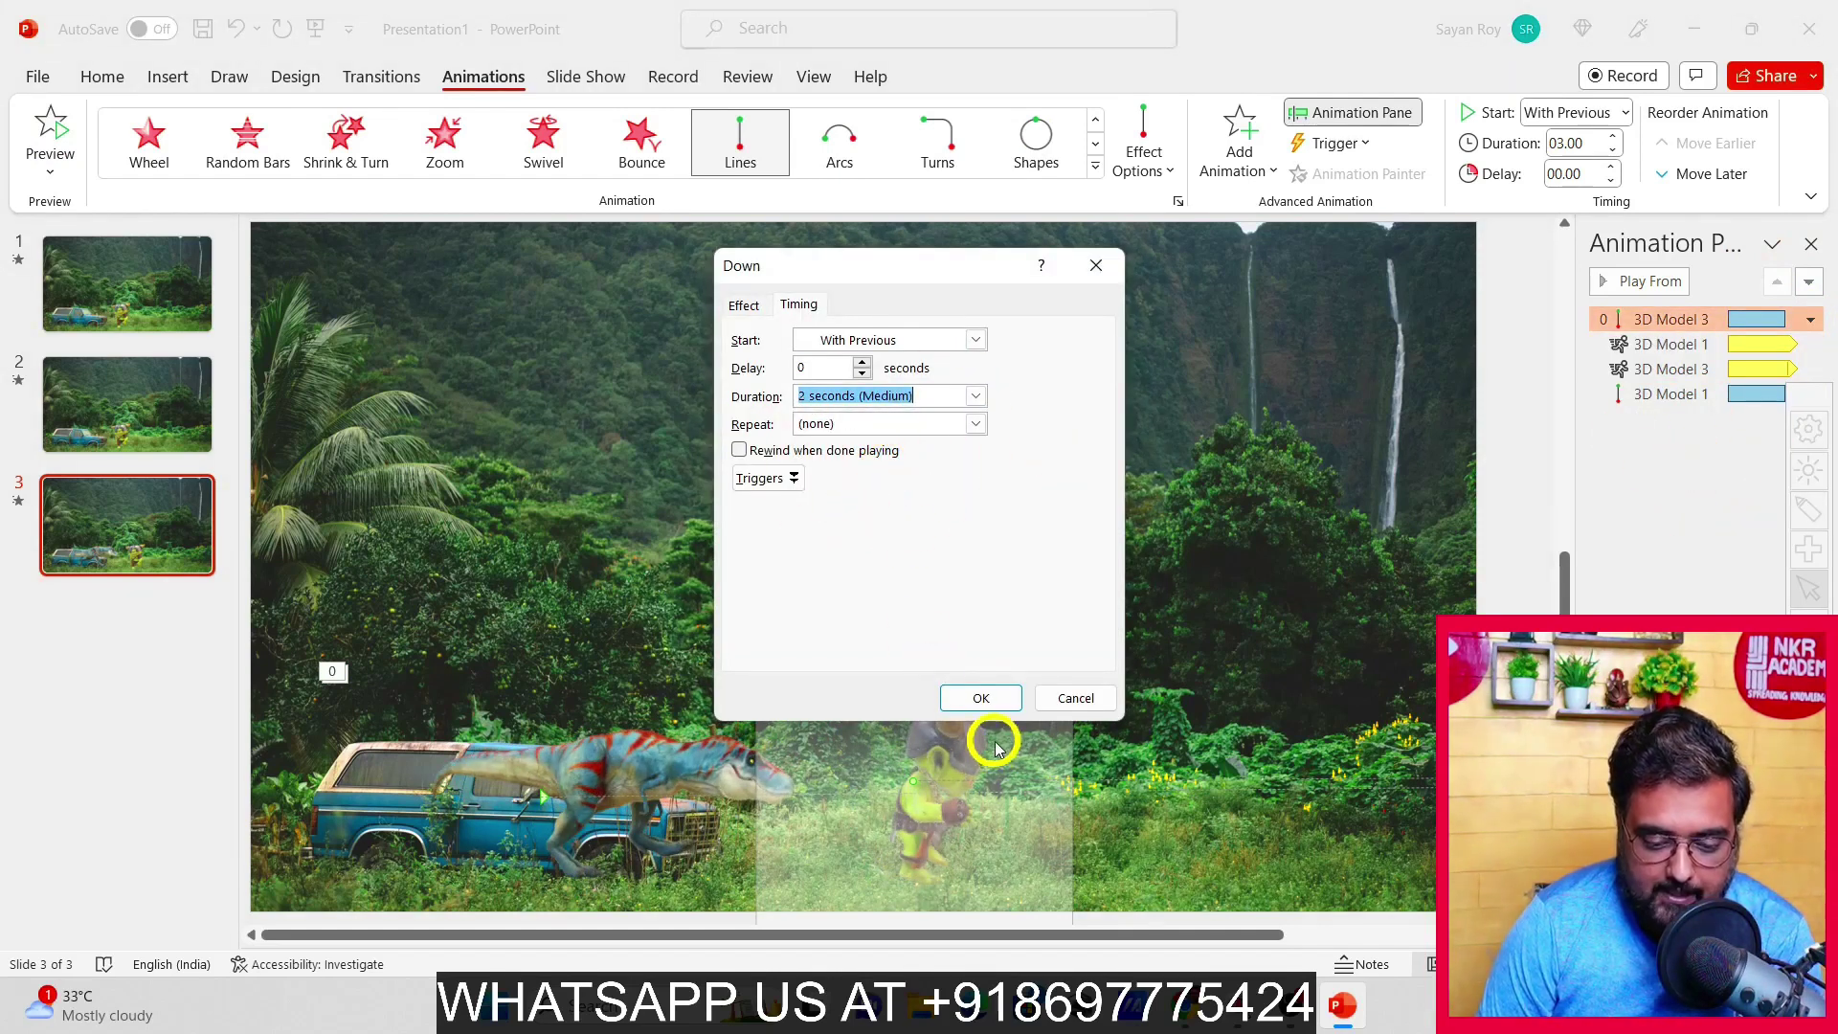
pyautogui.click(982, 698)
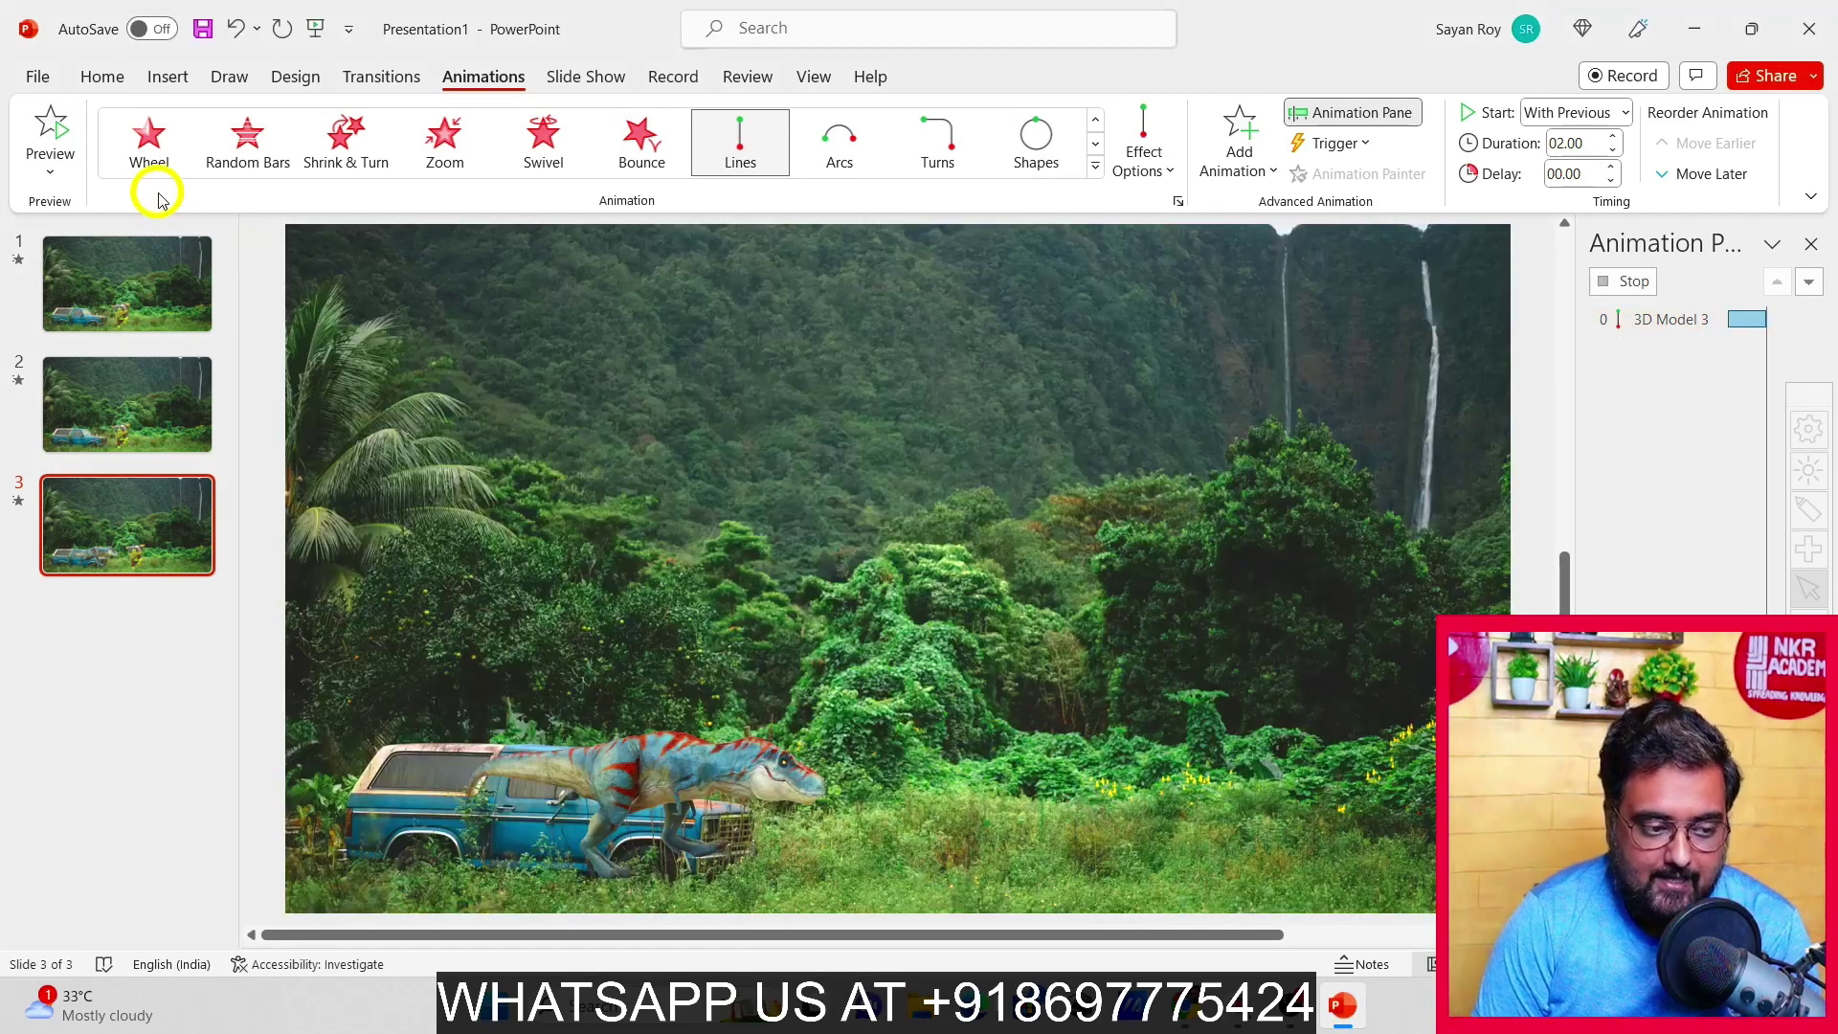
pyautogui.click(52, 127)
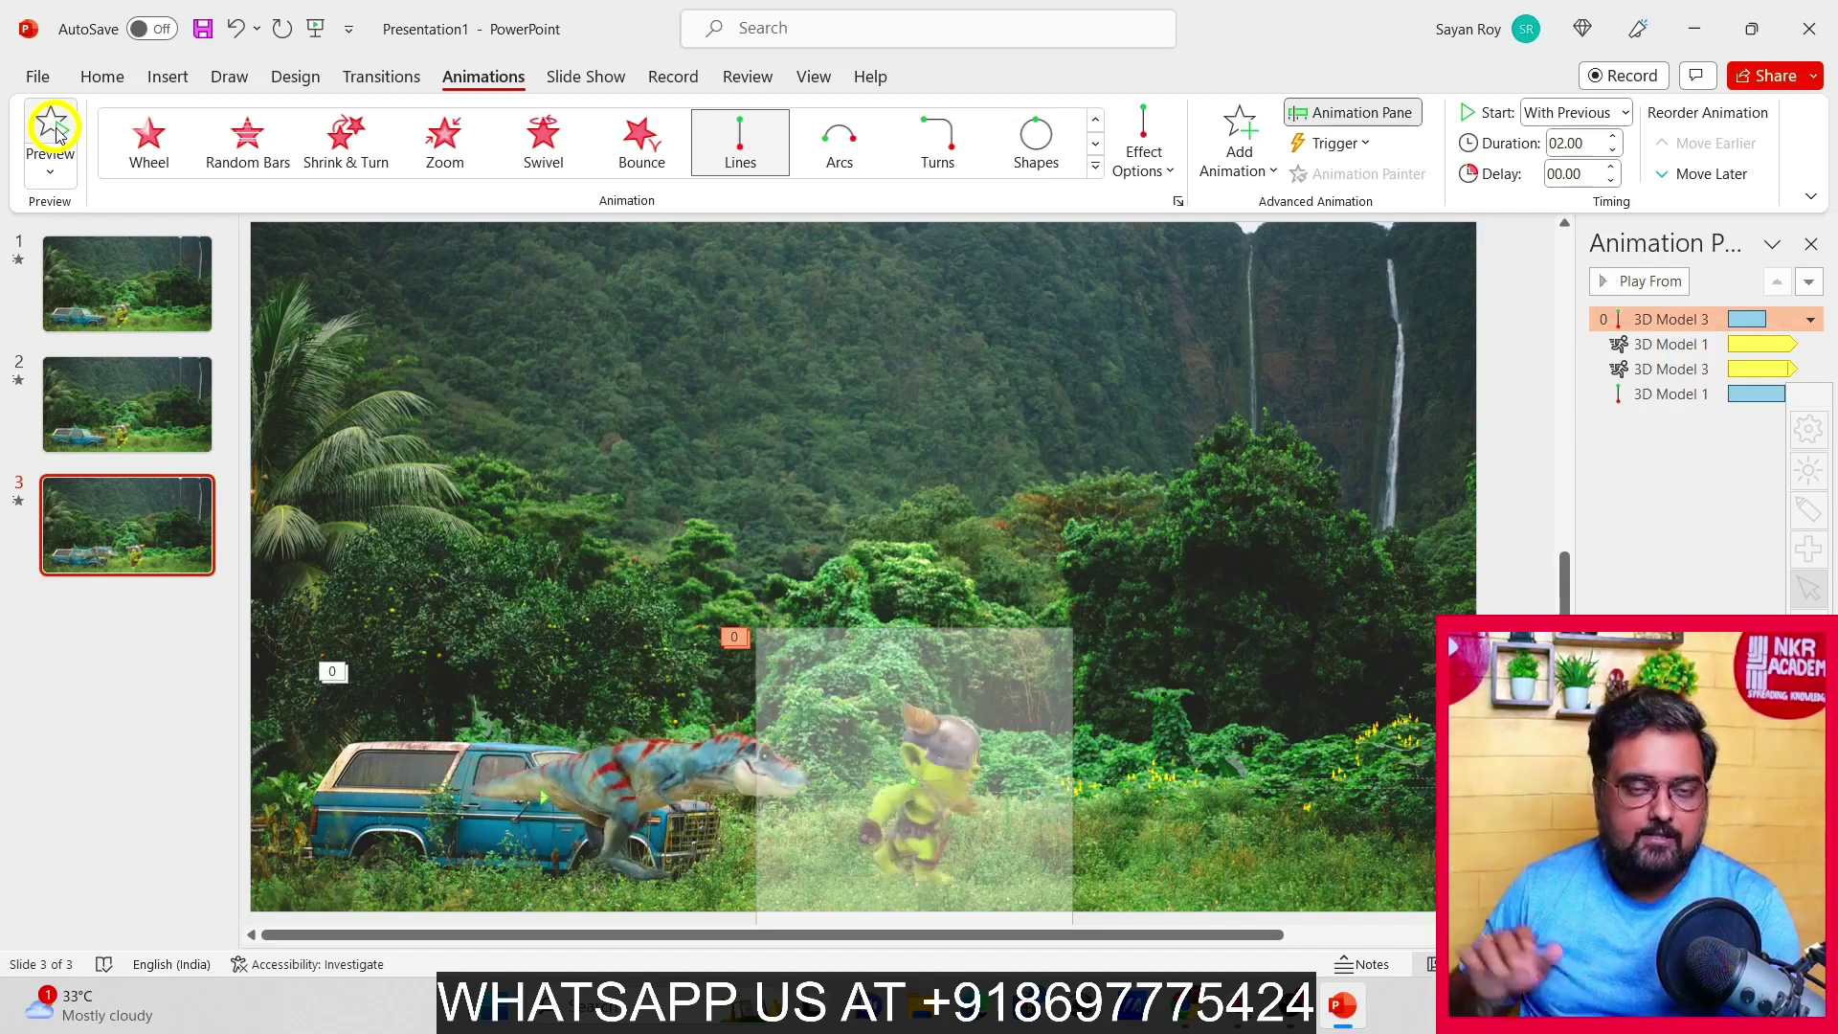
# Insert the hummingbird from the Animated Animals stock 3D models on slide 1
pyautogui.click(119, 285)
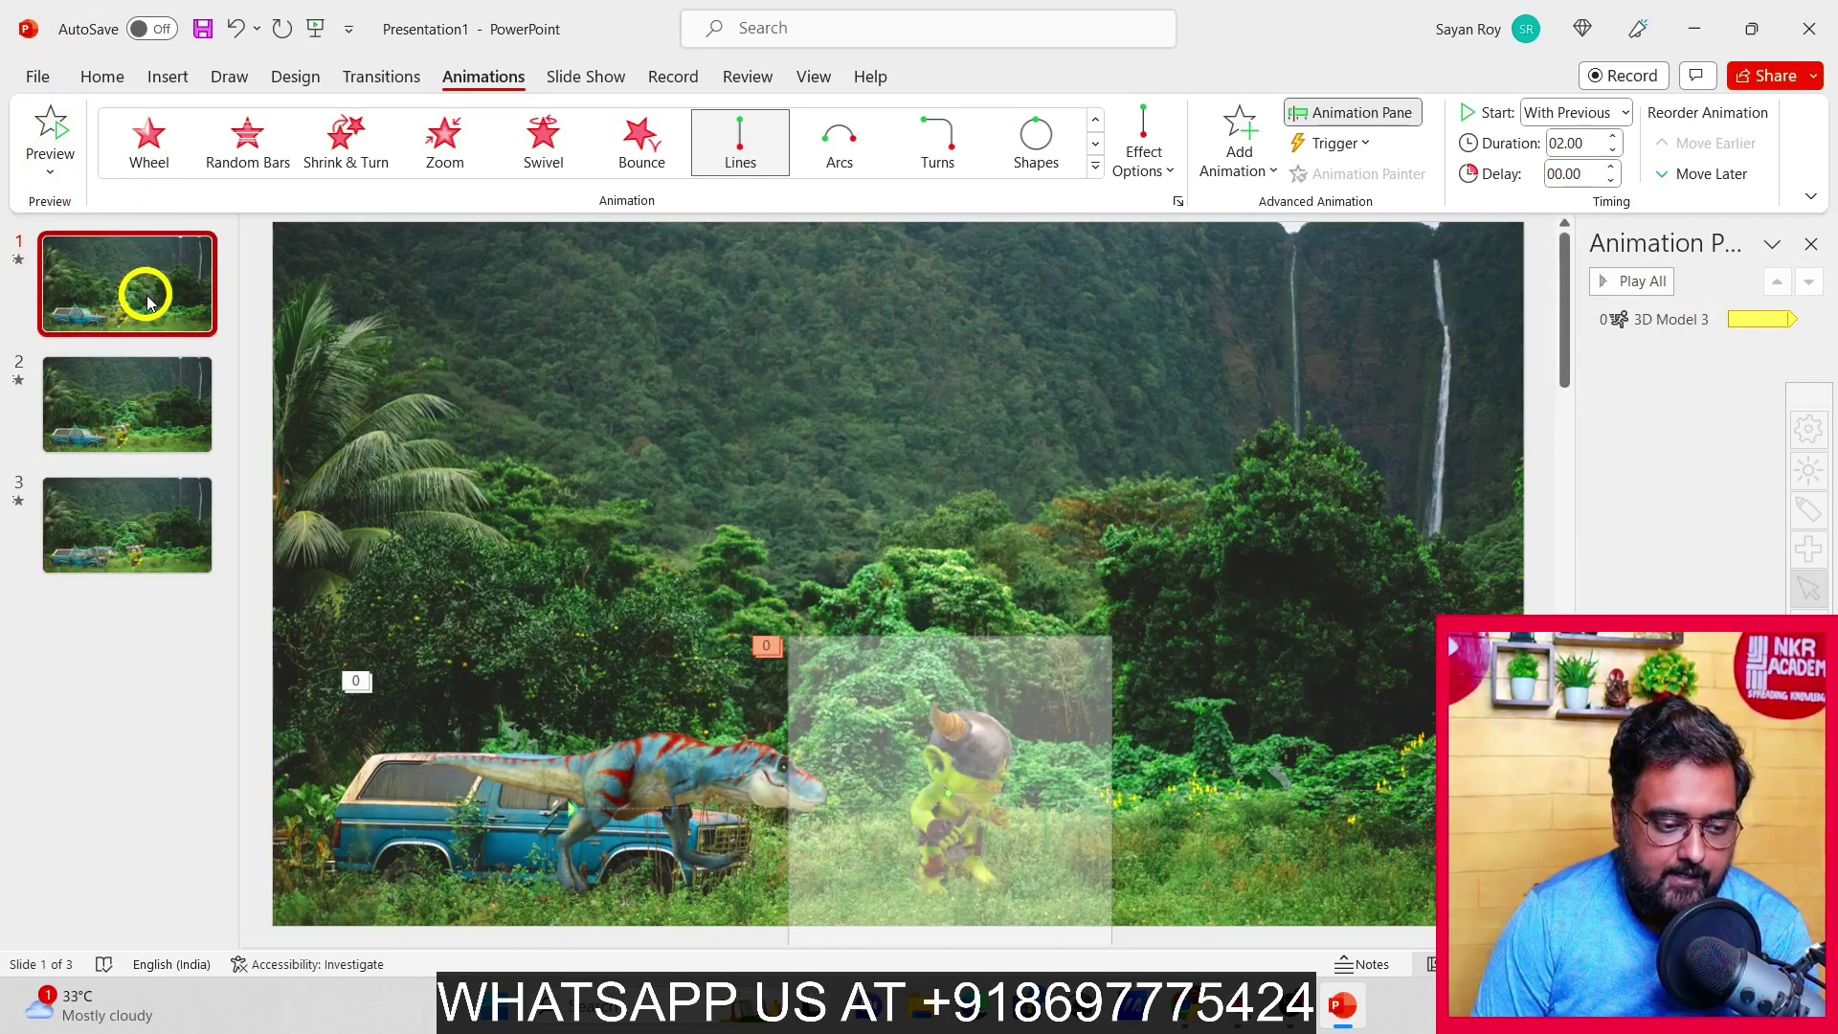
pyautogui.click(167, 76)
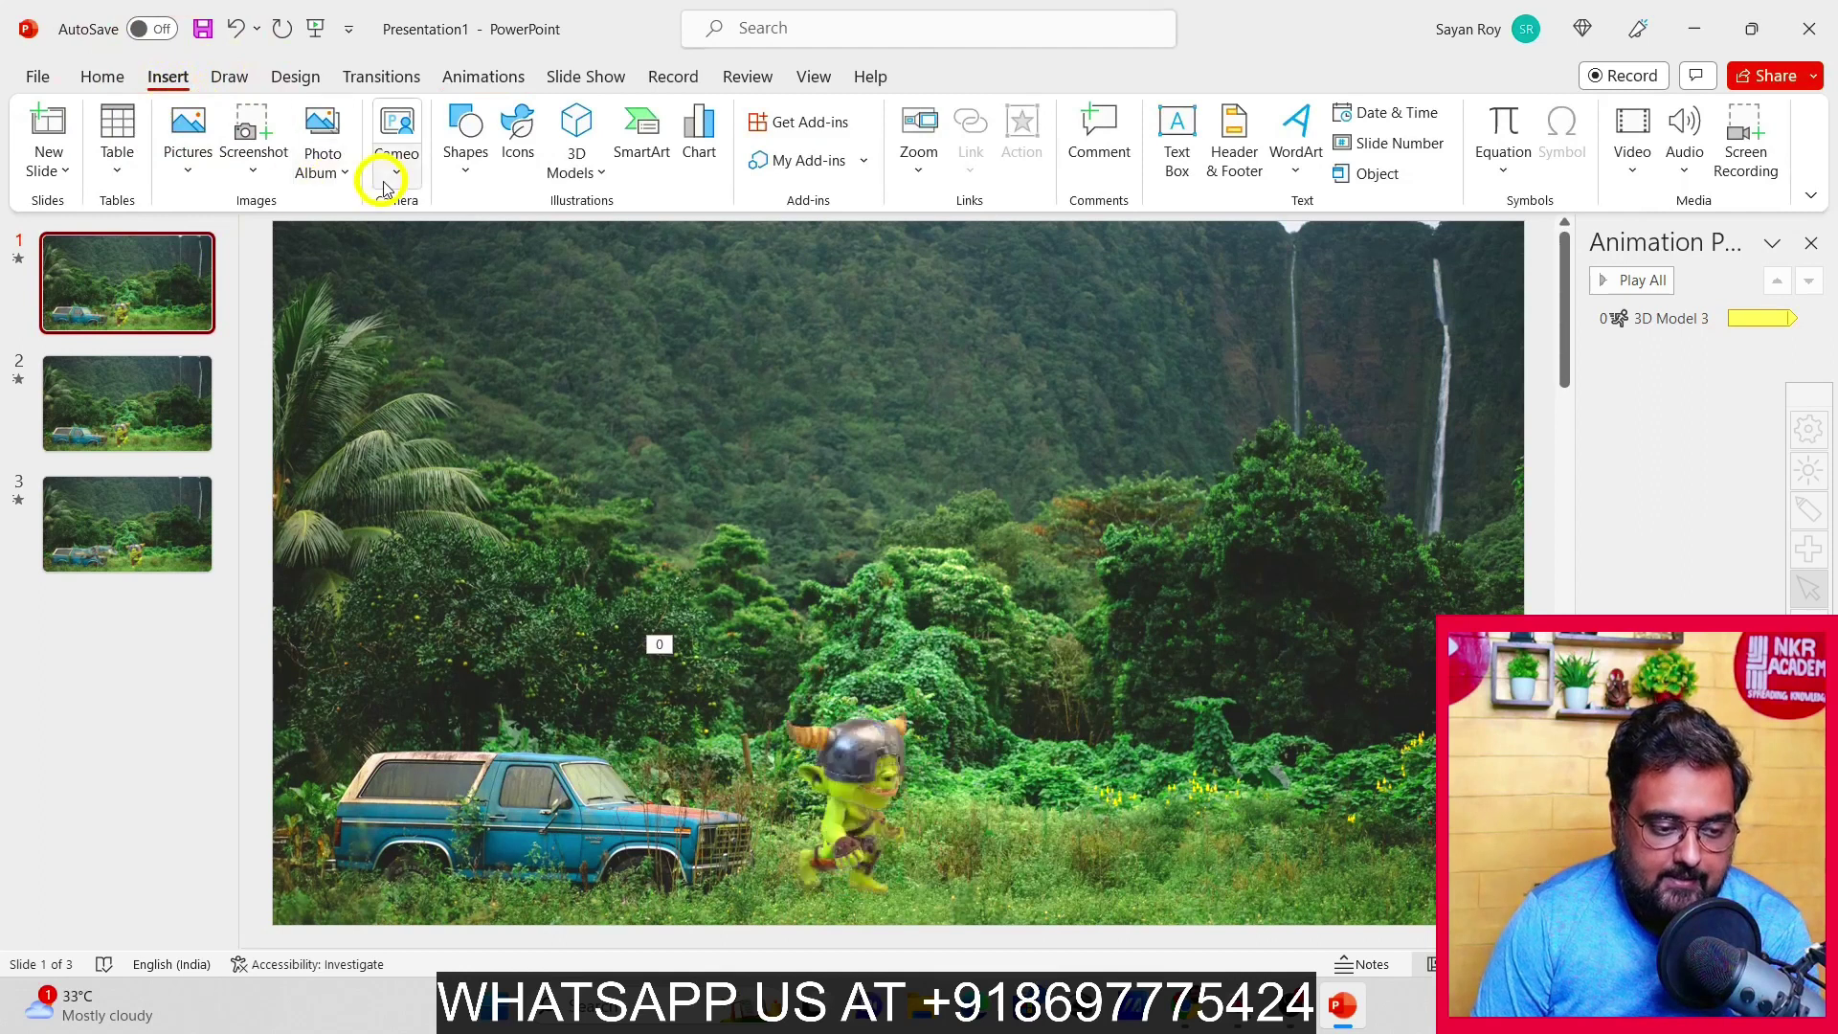
pyautogui.click(587, 178)
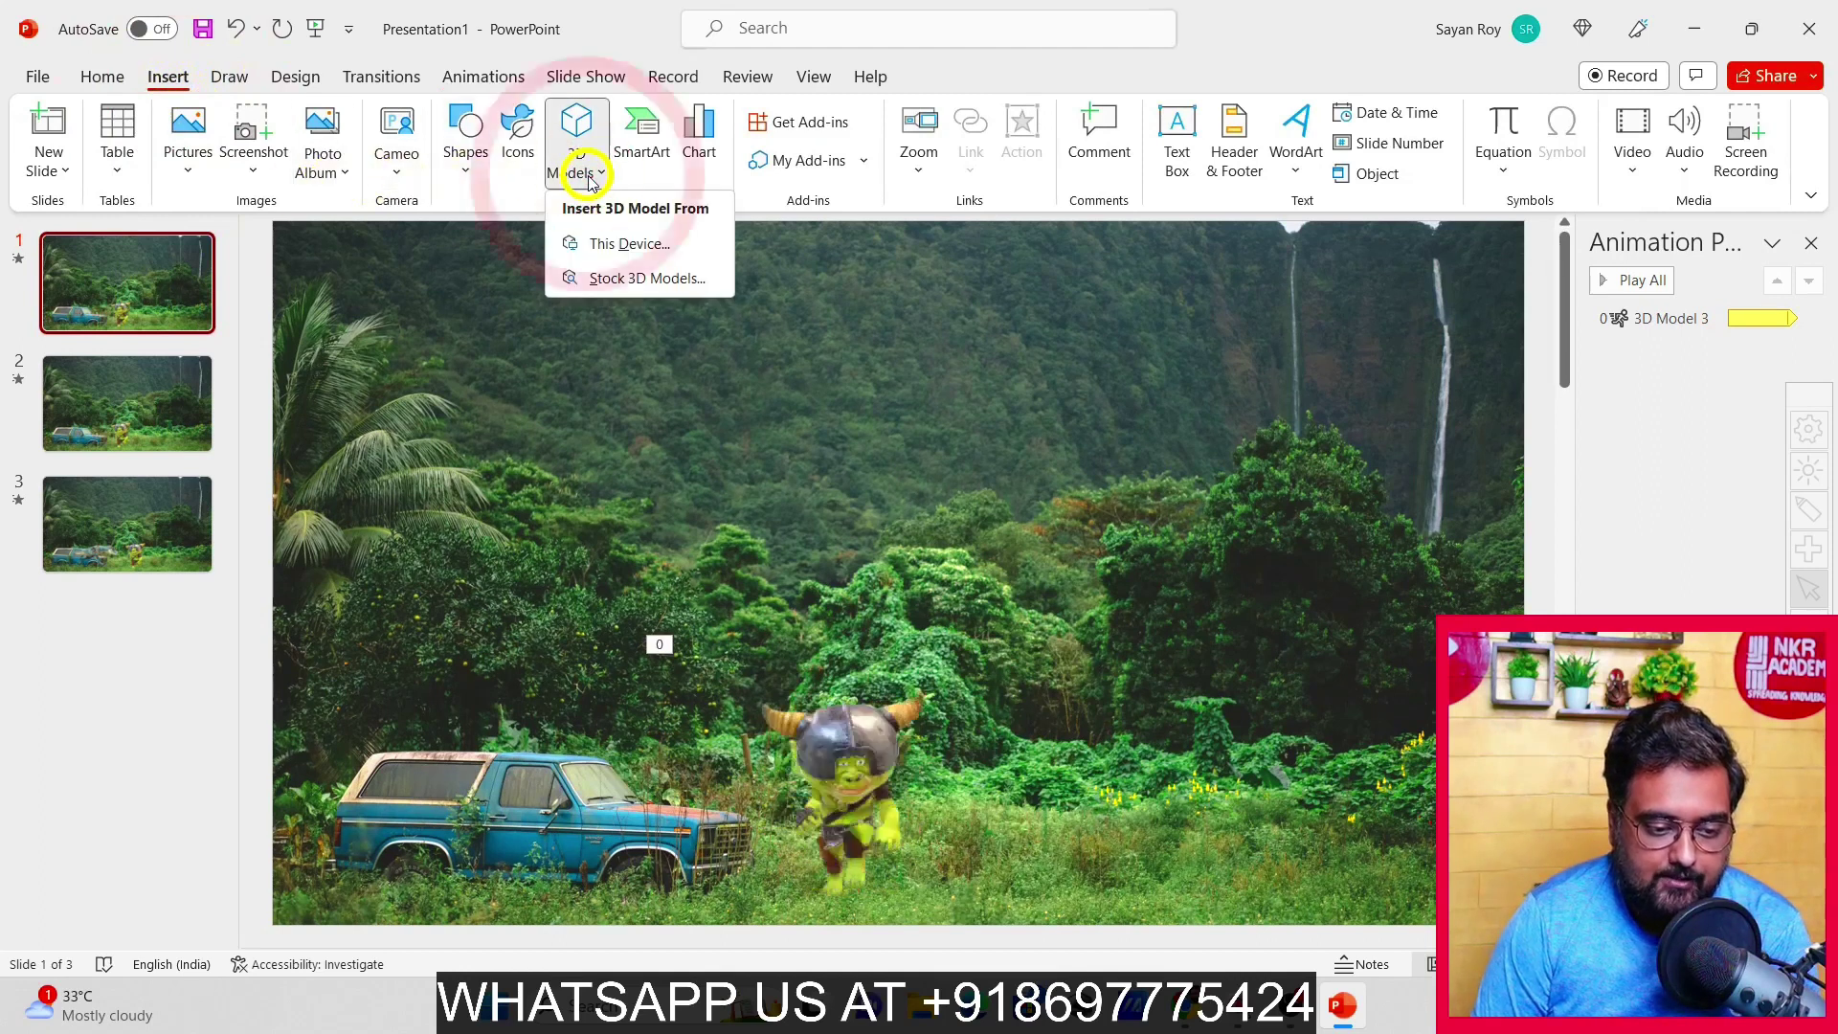
pyautogui.click(629, 278)
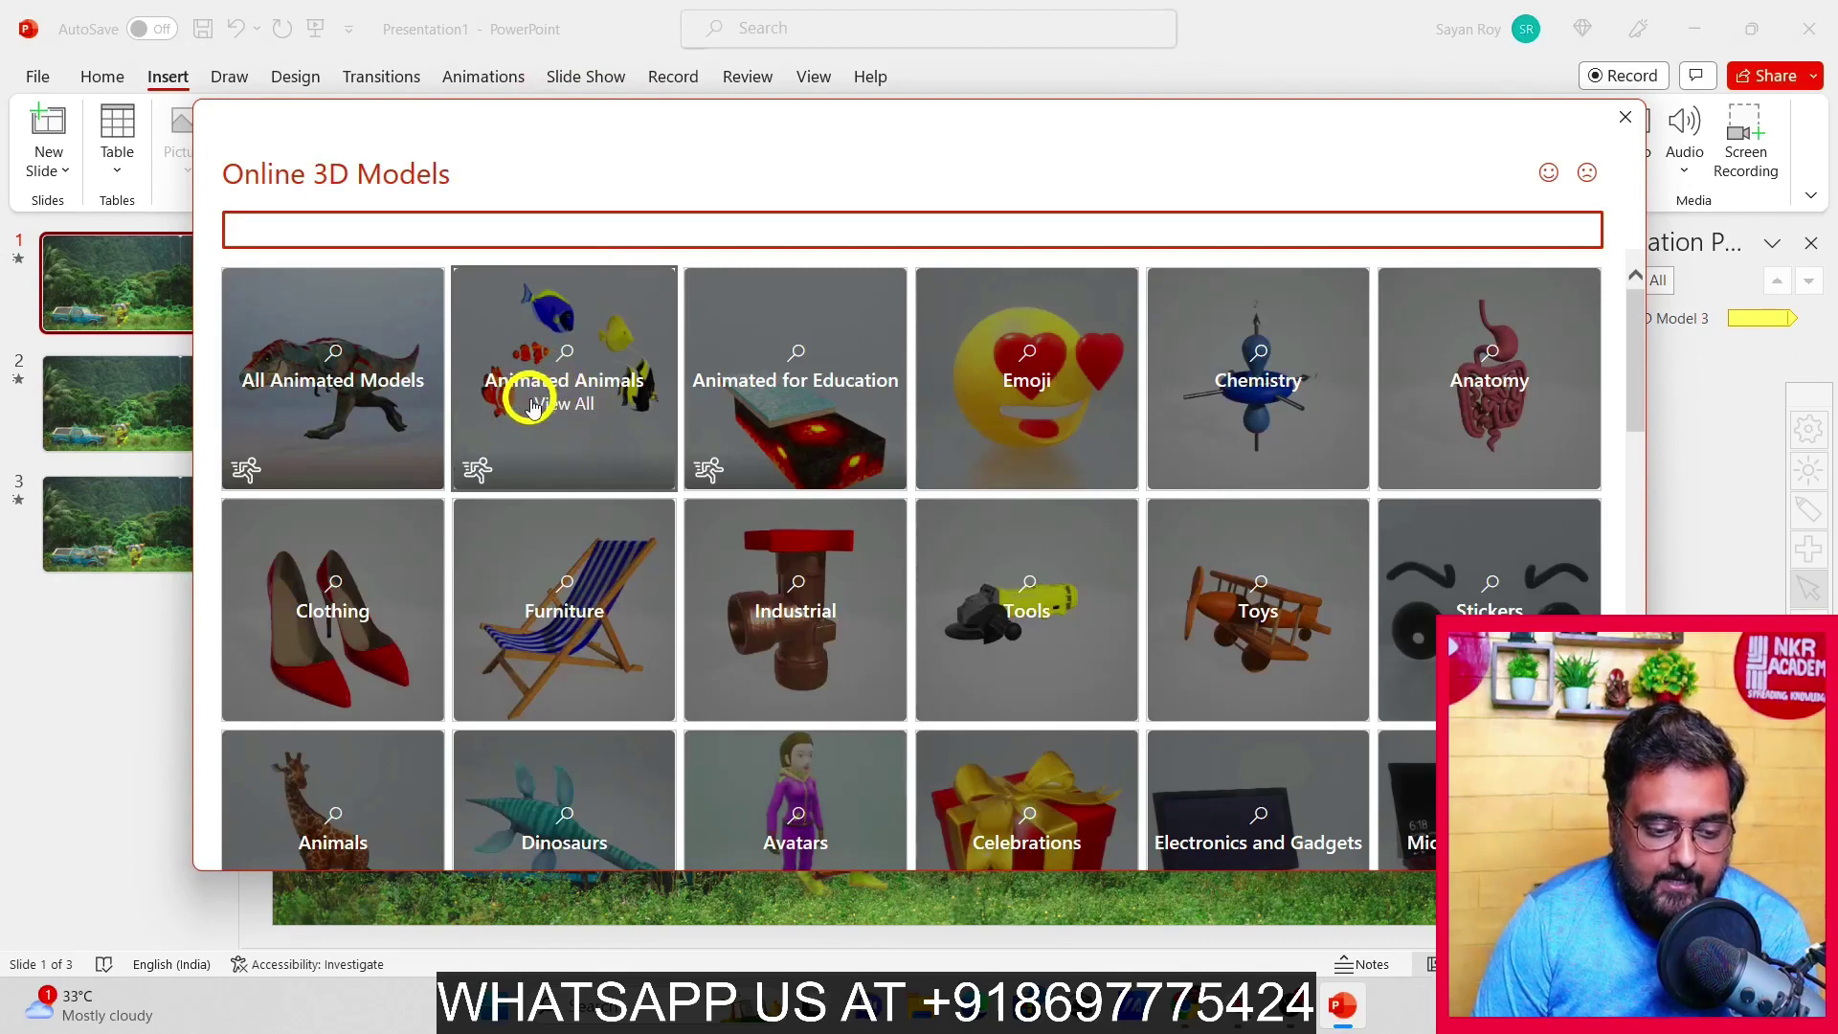
pyautogui.click(533, 400)
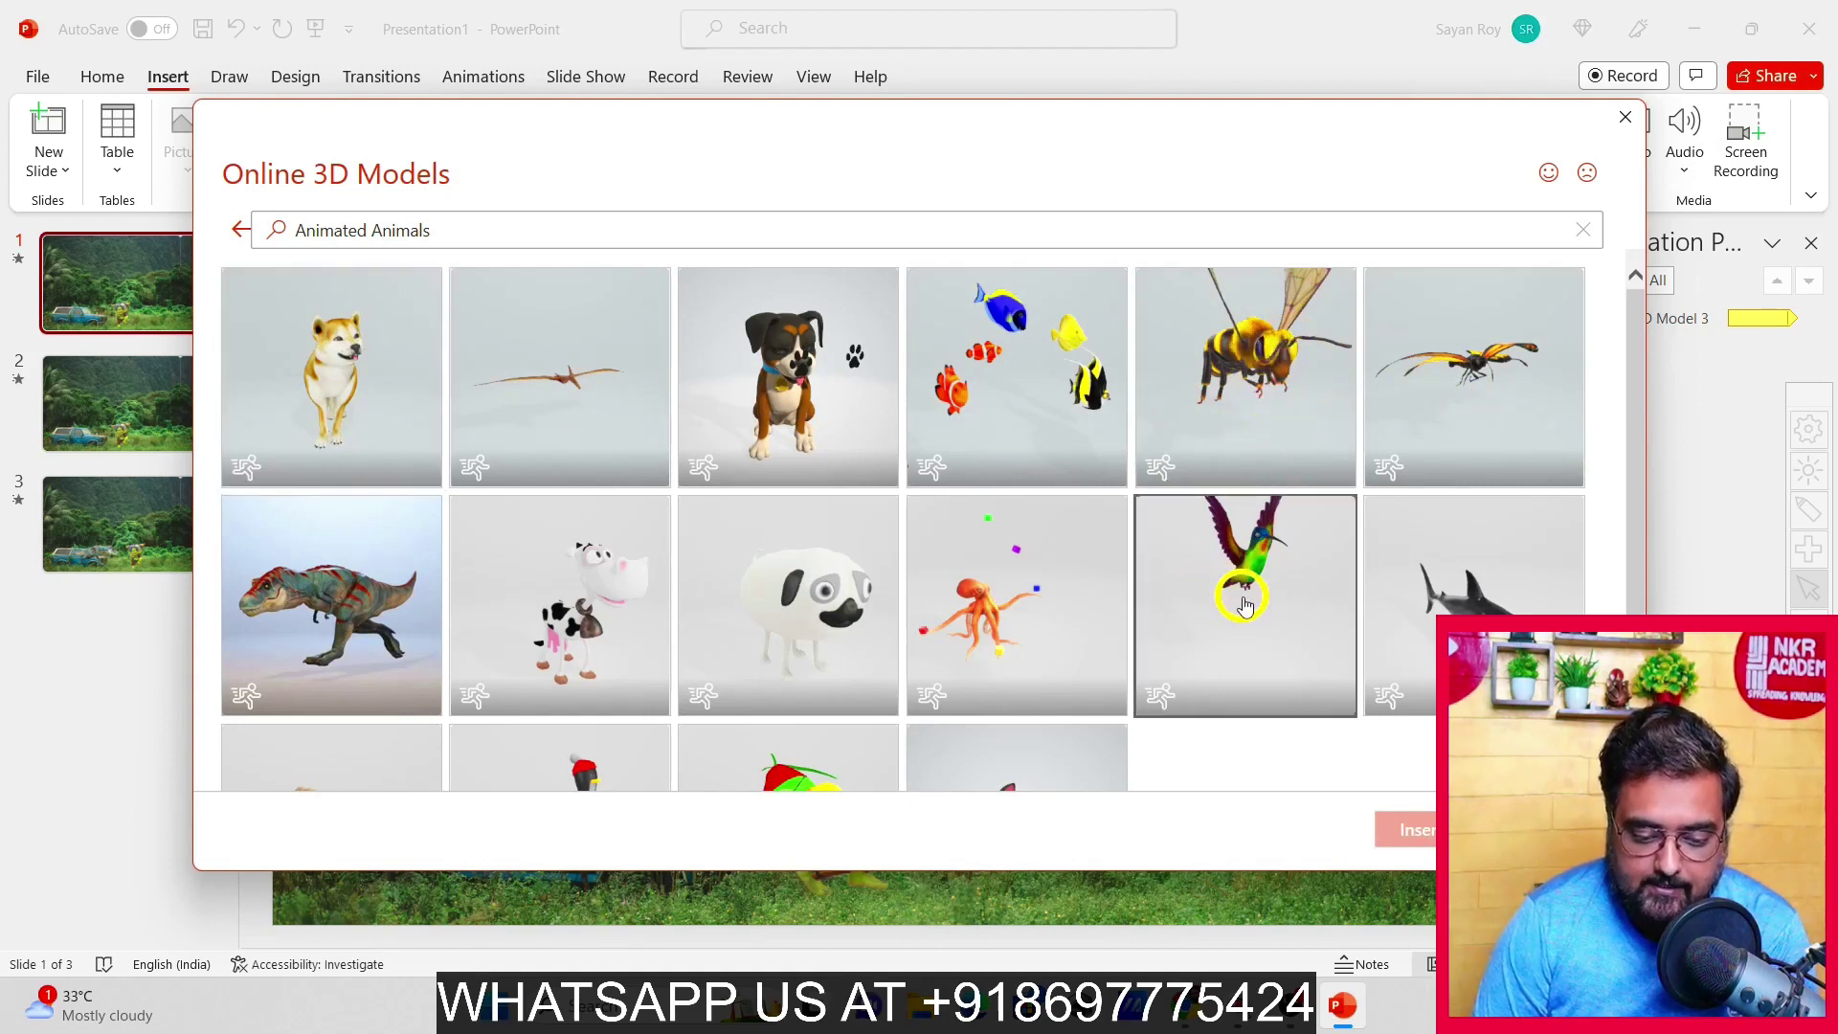
pyautogui.click(1243, 602)
pyautogui.click(1403, 831)
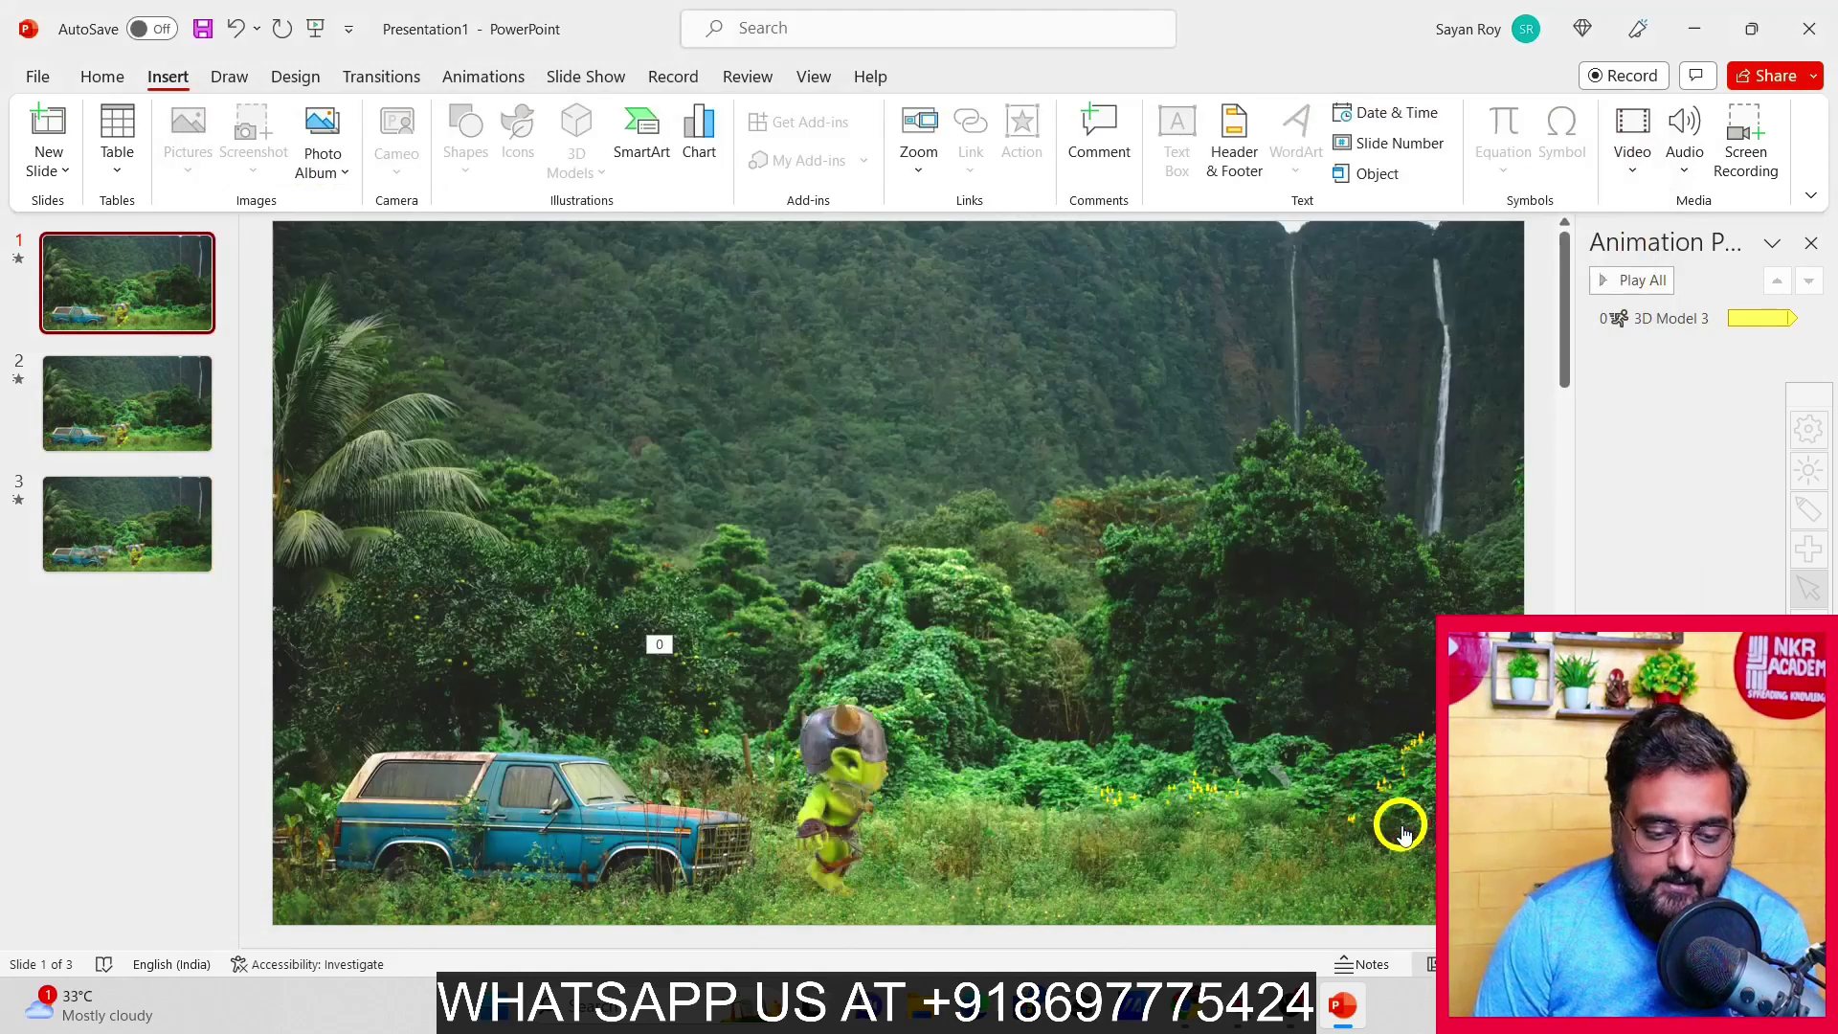
# Move the hummingbird to the slide's left edge and rotate it in 3D so it faces right toward the scene
pyautogui.moveTo(844, 639); pyautogui.dragTo(220, 345)
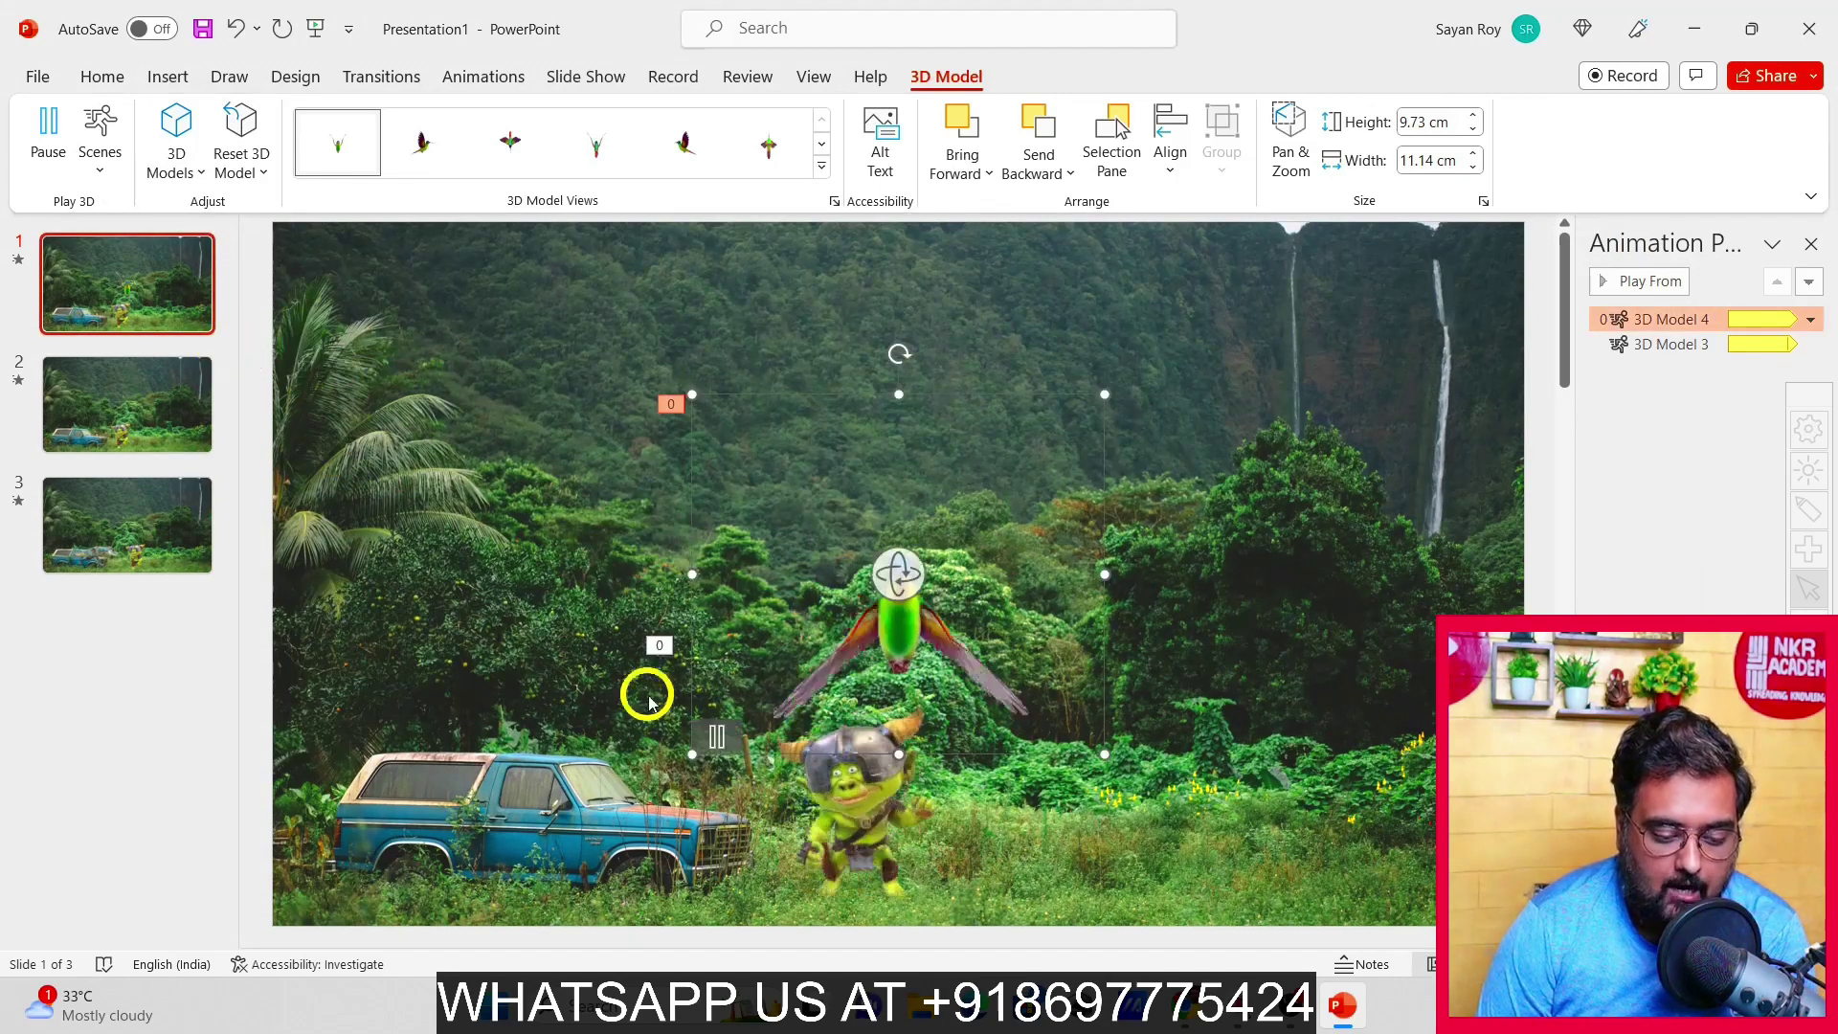
pyautogui.moveTo(850, 578); pyautogui.dragTo(314, 514)
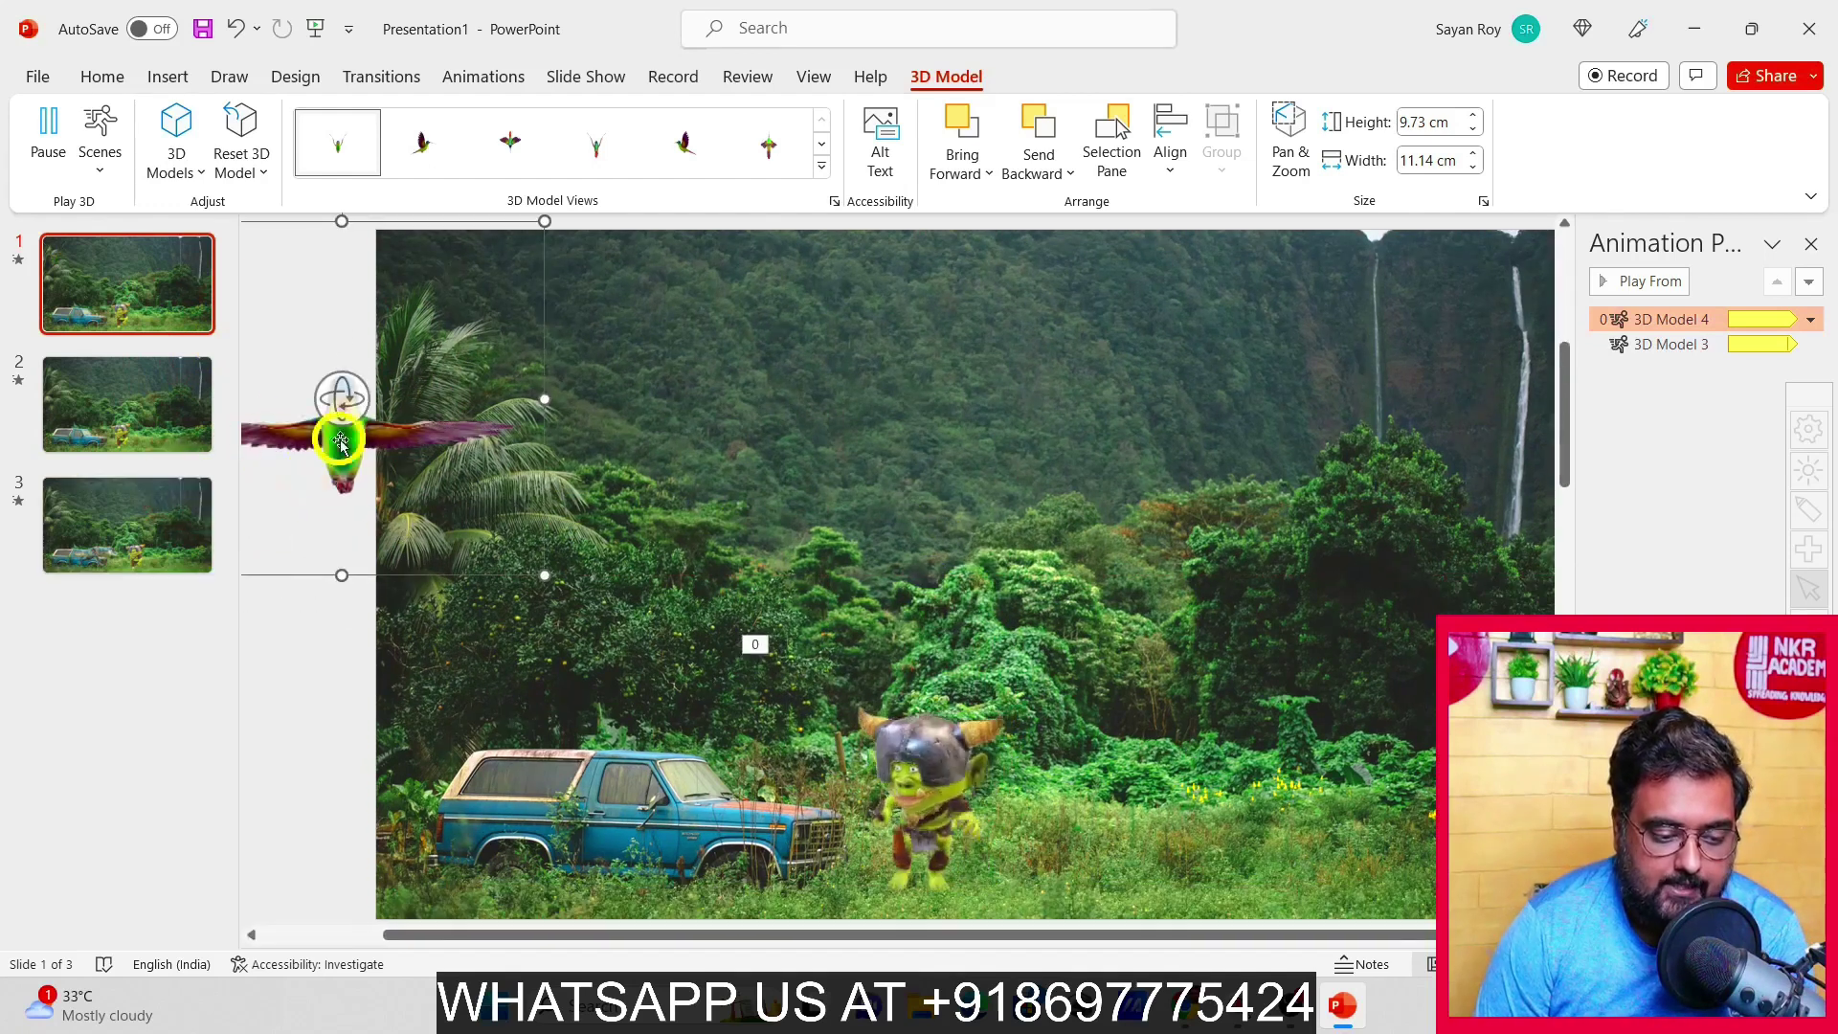
pyautogui.click(456, 394)
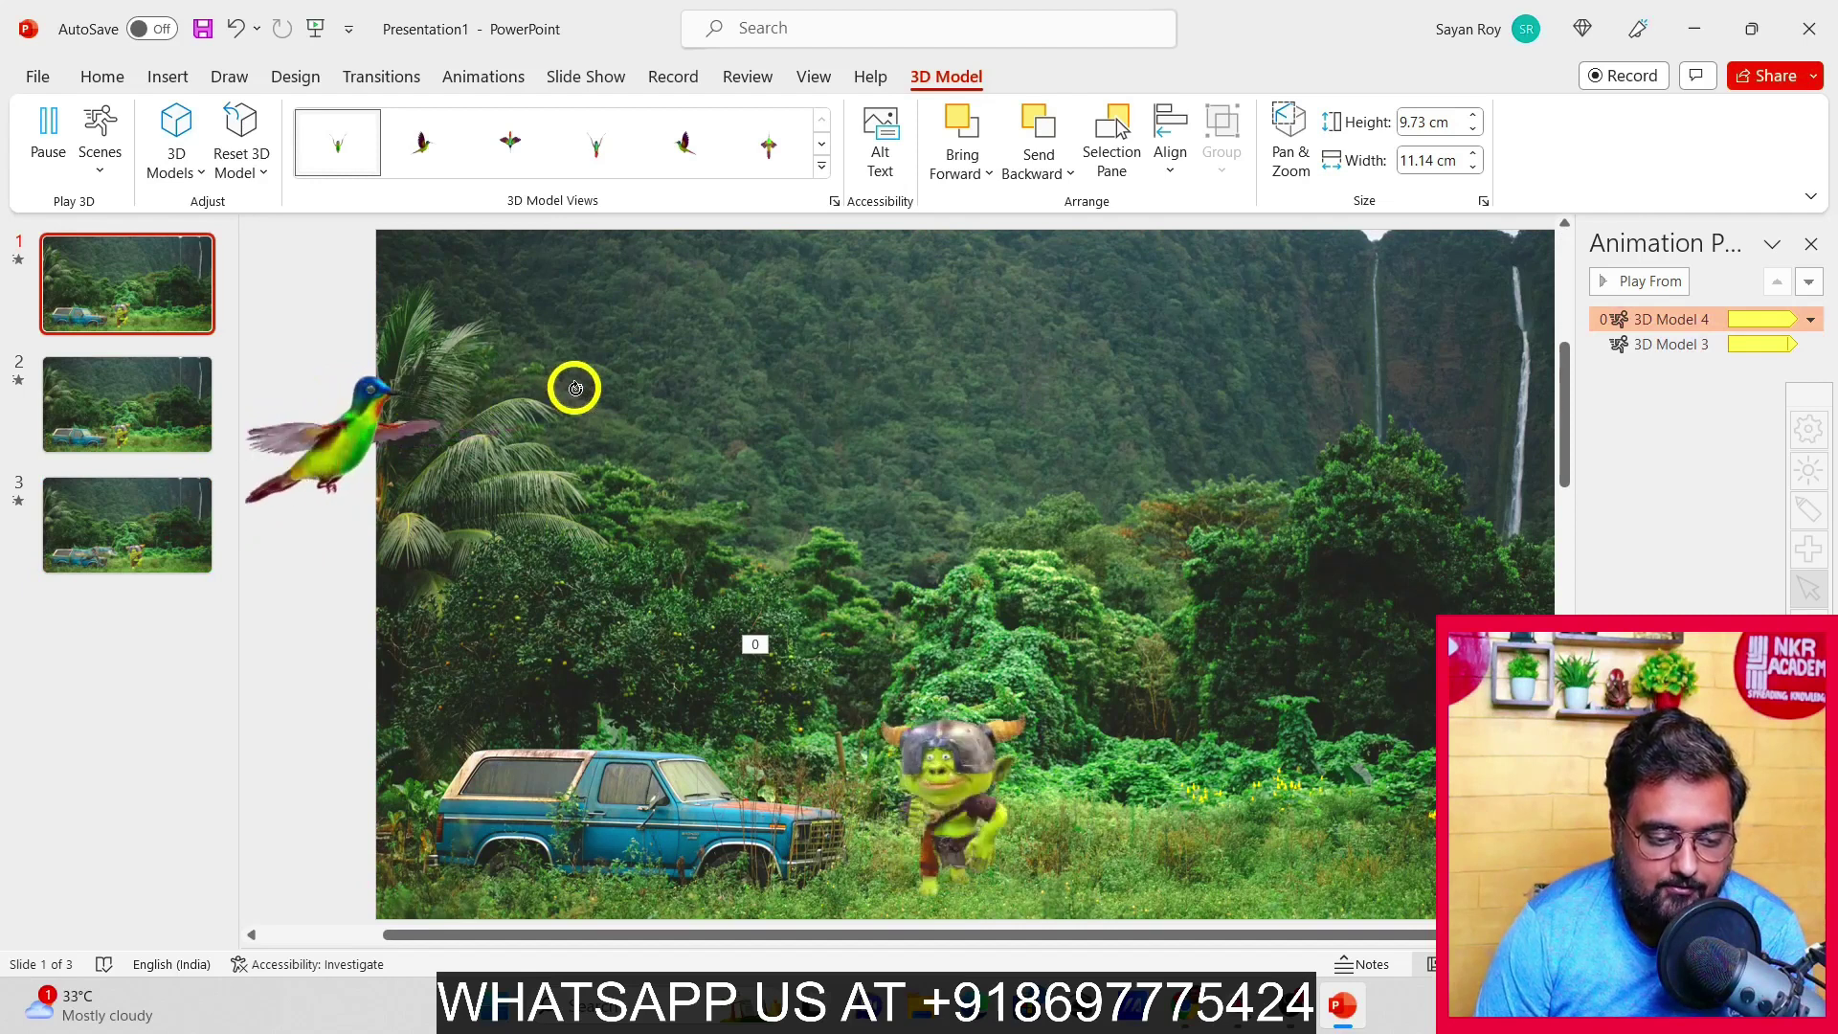
pyautogui.click(451, 427)
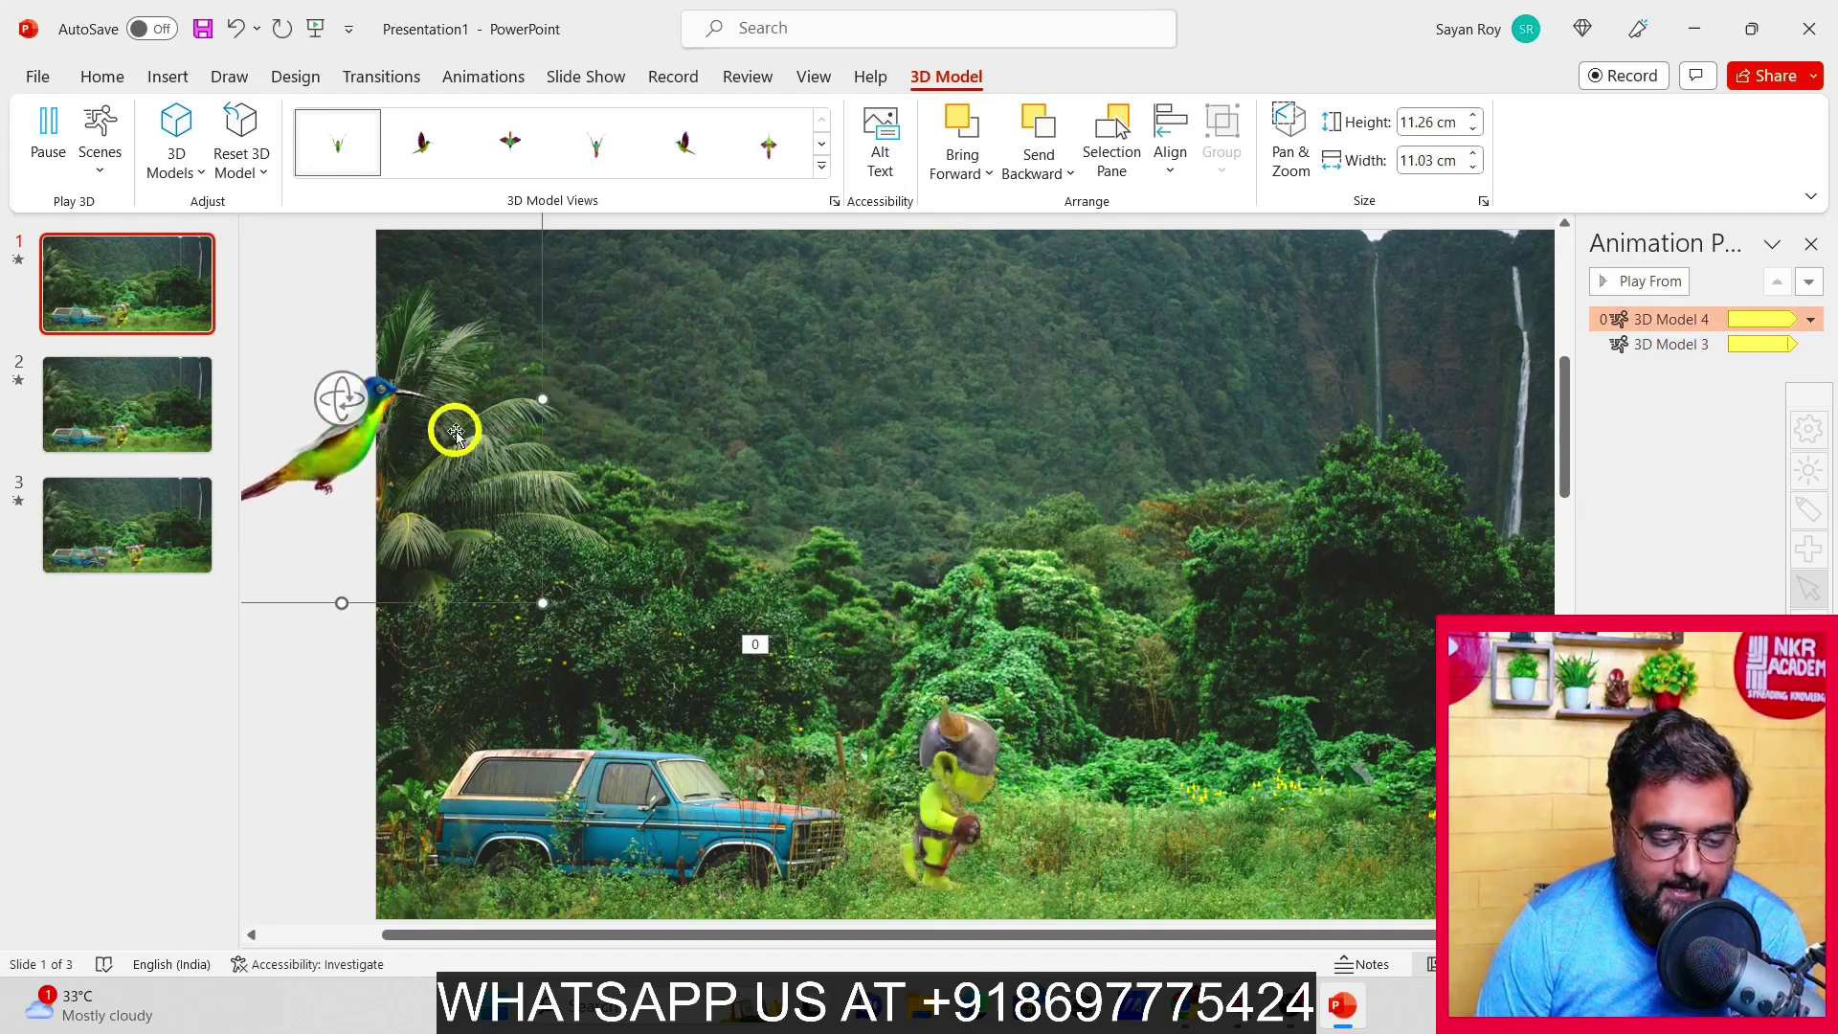
# Shrink the hummingbird to about 8.38 cm high by 8.2 cm wide and place it just outside the slide's left edge
pyautogui.moveTo(335, 448); pyautogui.dragTo(279, 471)
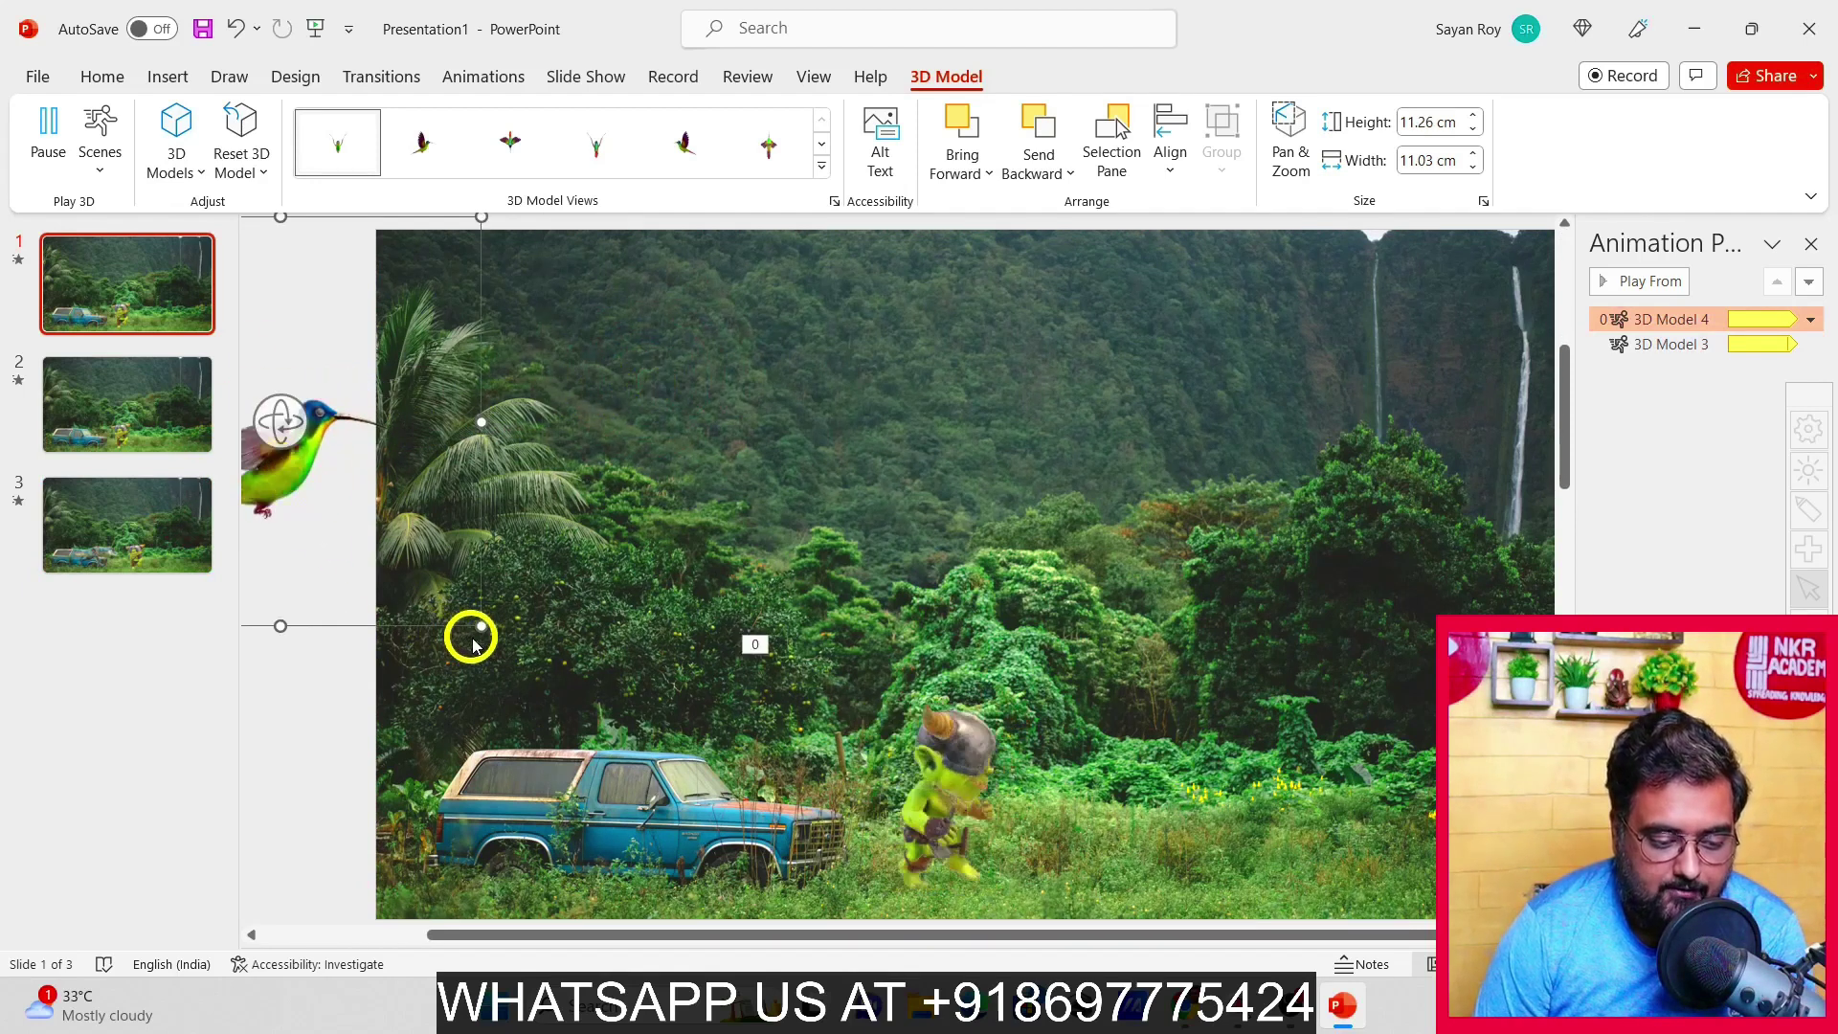
pyautogui.click(450, 605)
pyautogui.moveTo(373, 560); pyautogui.dragTo(299, 483)
pyautogui.click(298, 483)
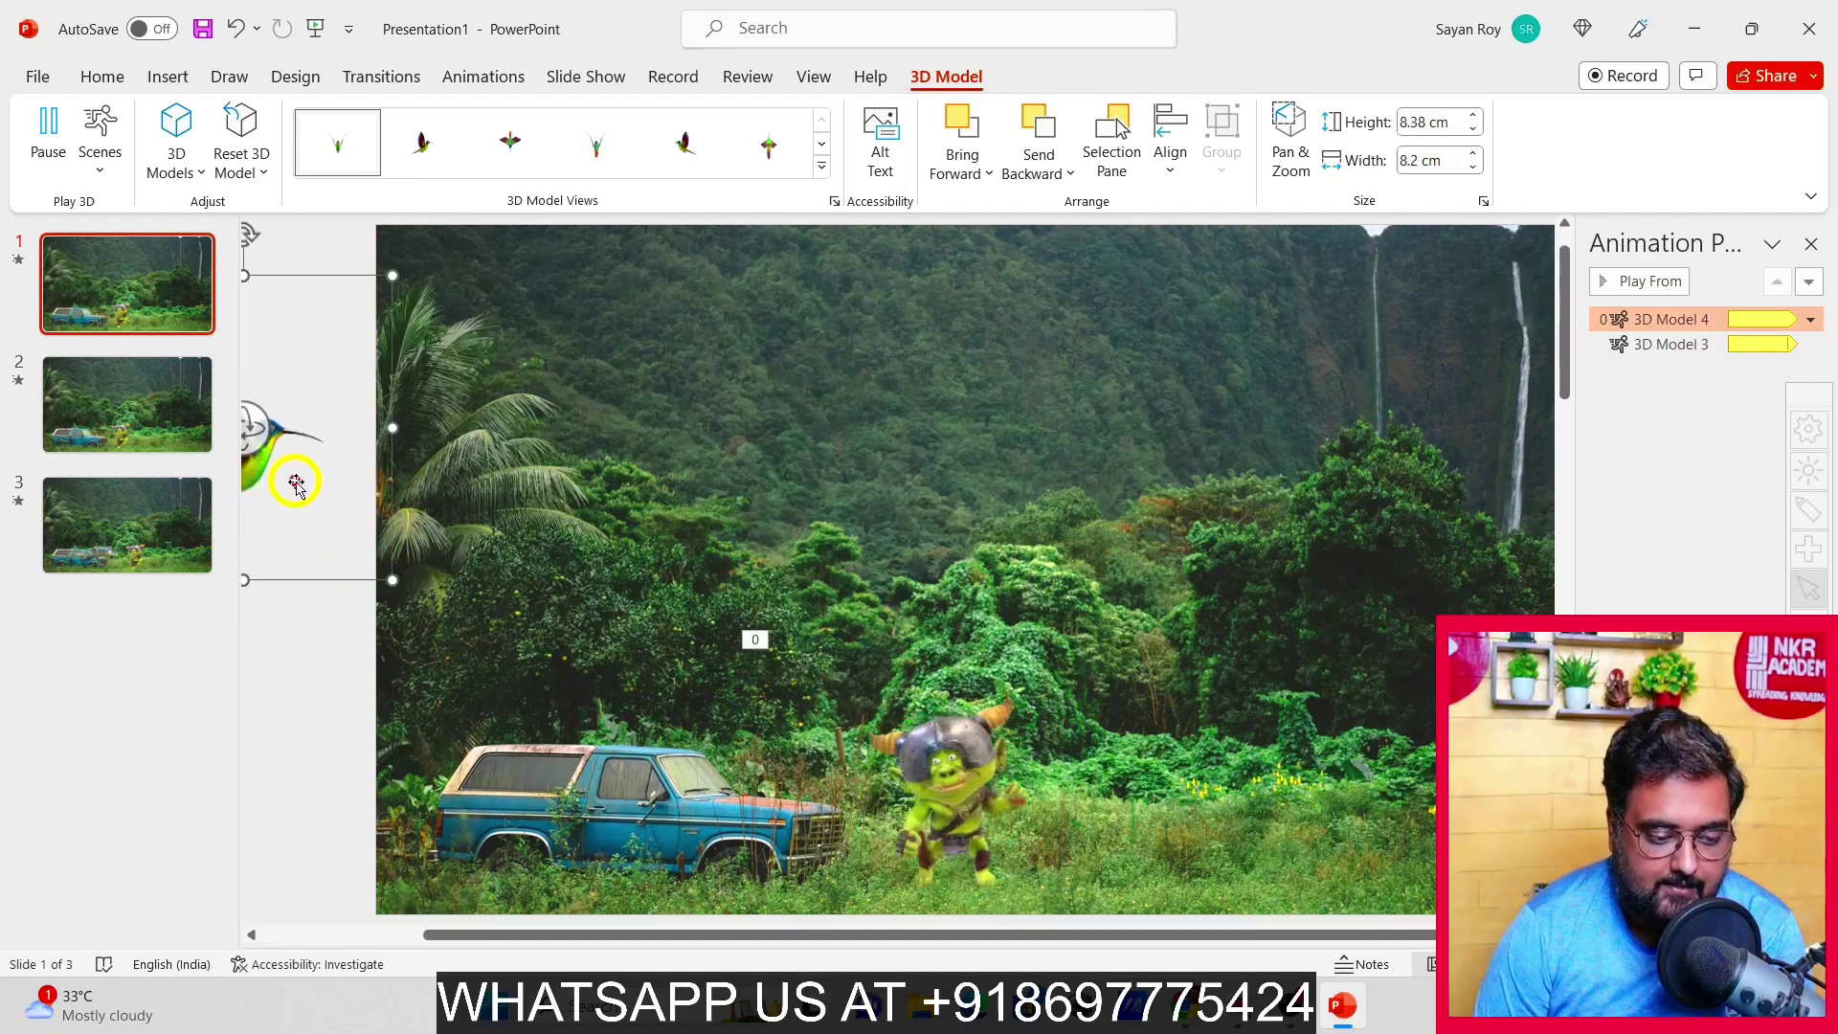
pyautogui.click(296, 474)
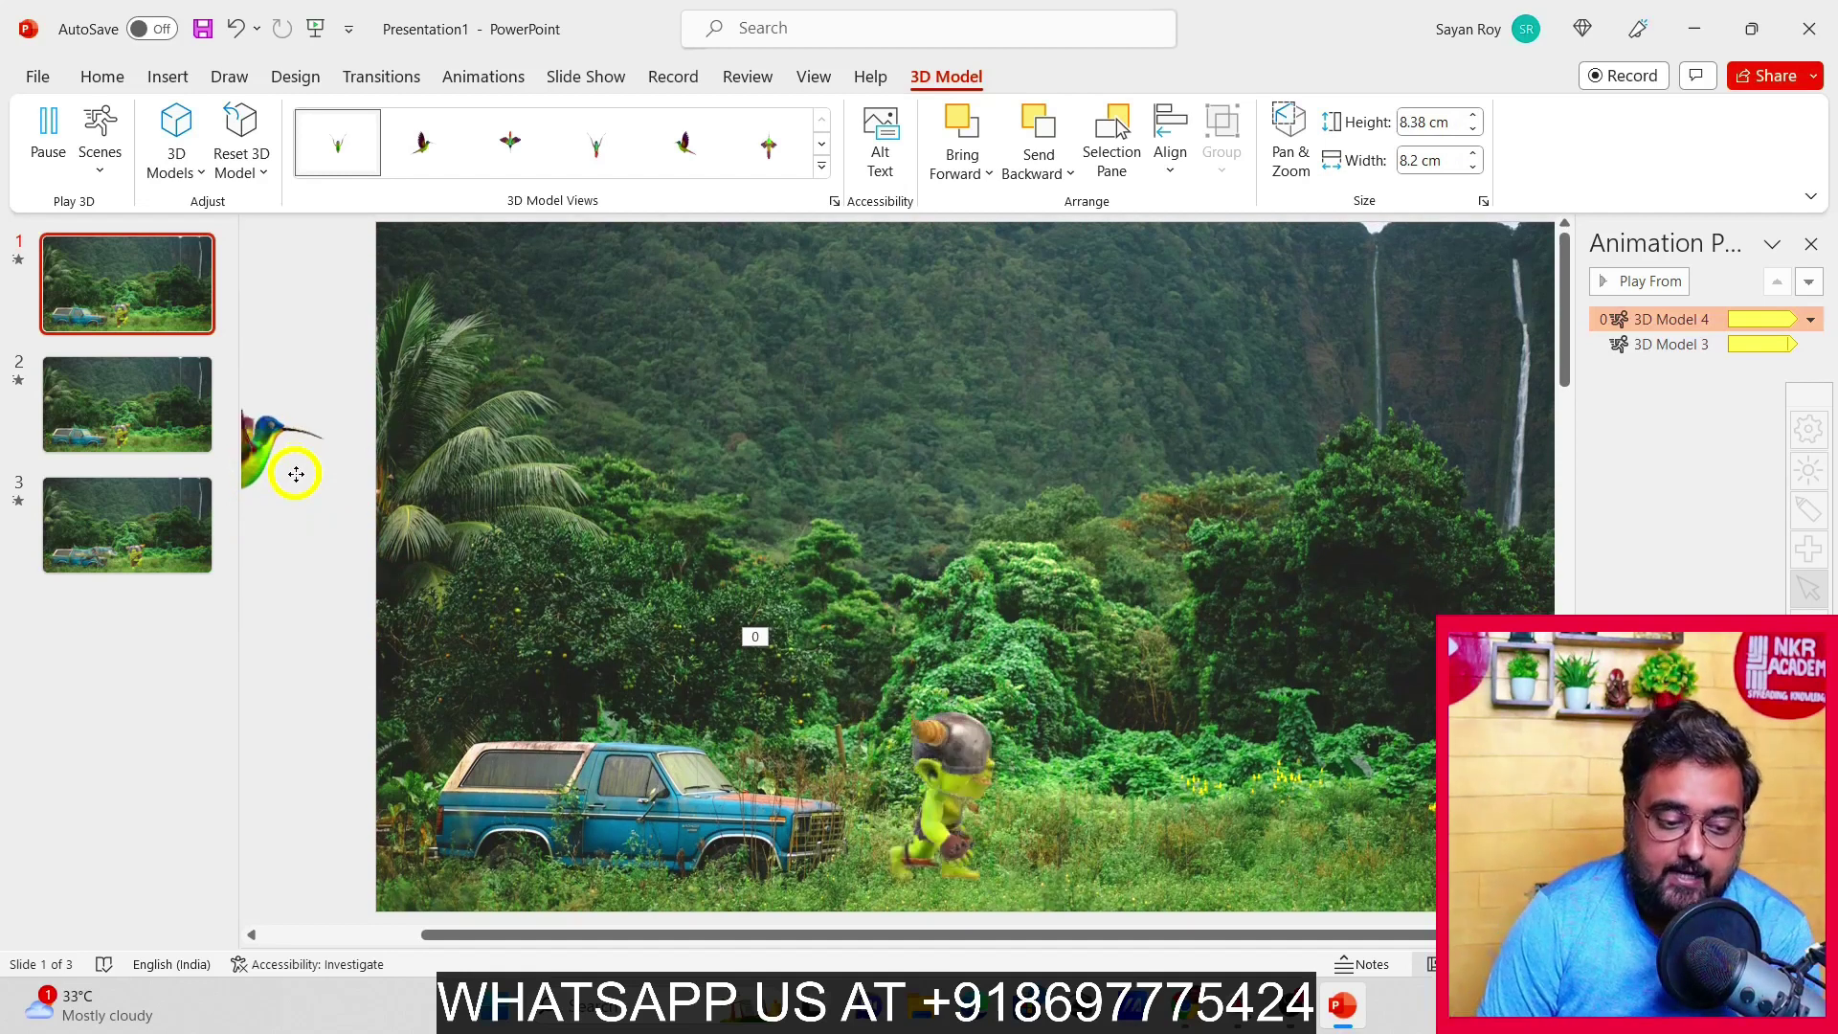
pyautogui.click(298, 406)
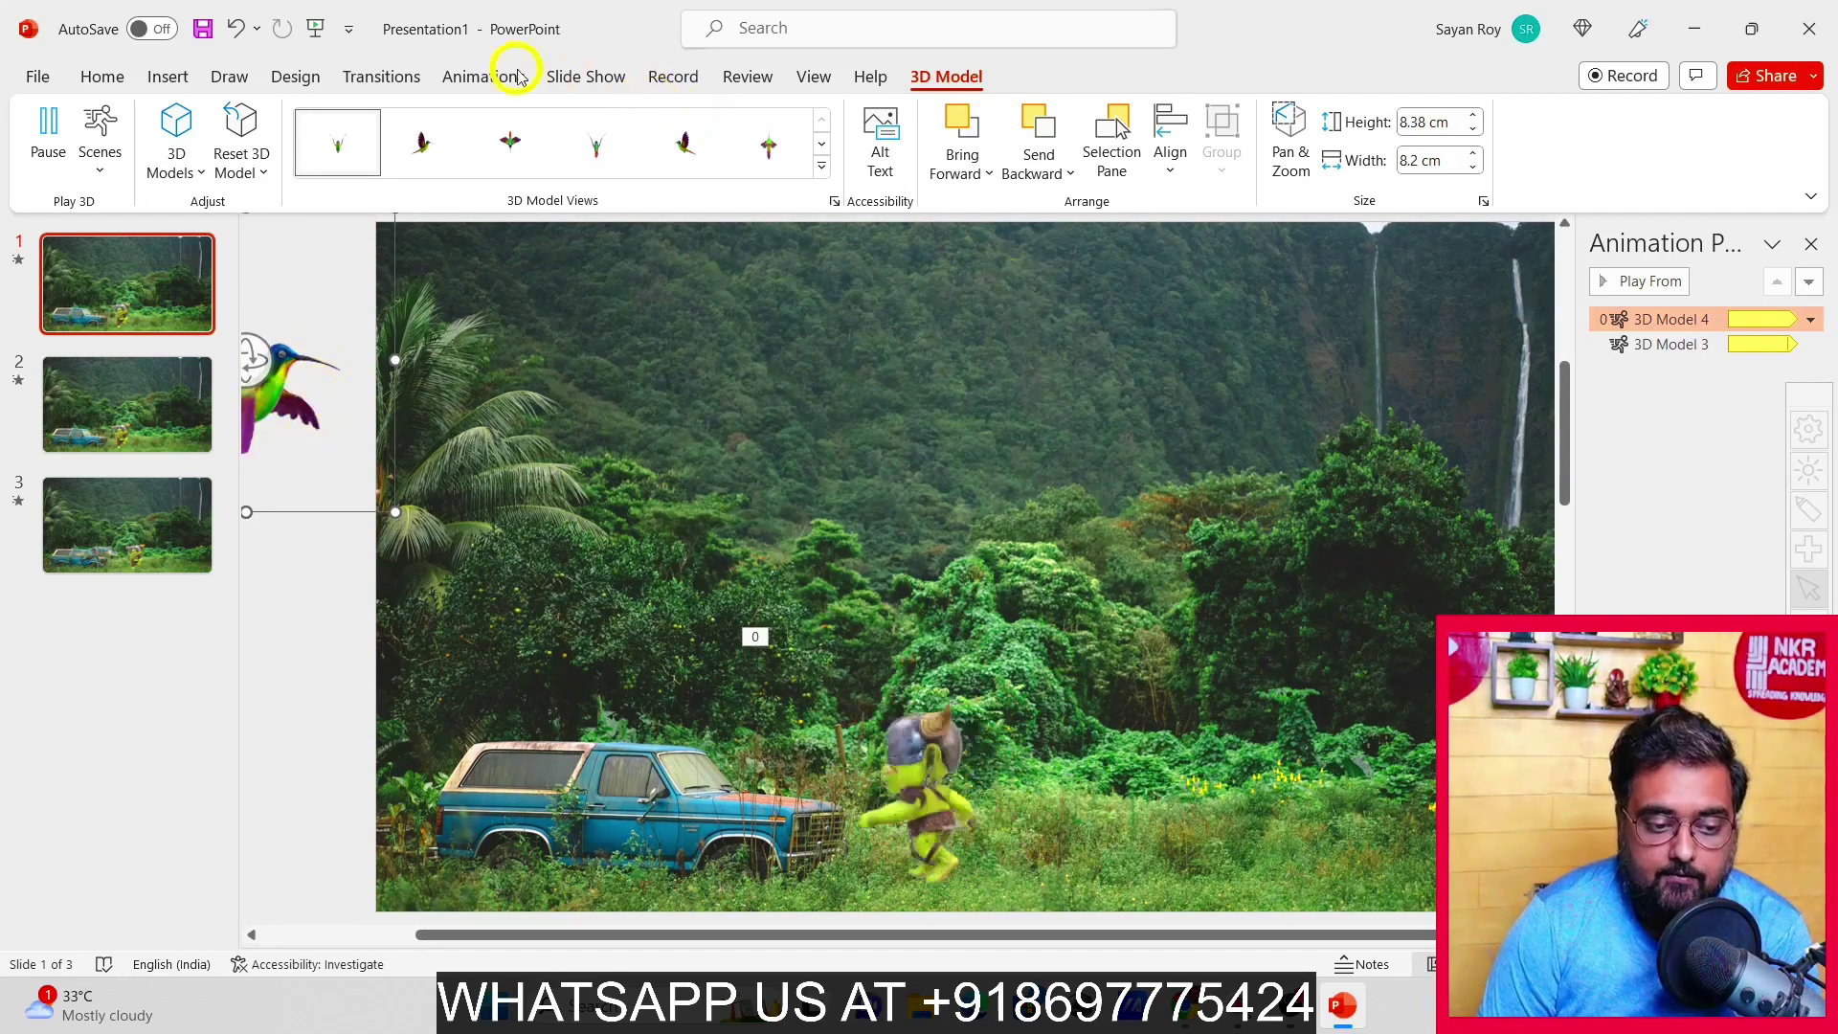
# Add a Custom Path motion path to the hummingbird, drawn as a wavy line across the upper scene toward the slide's right edge
pyautogui.click(484, 83)
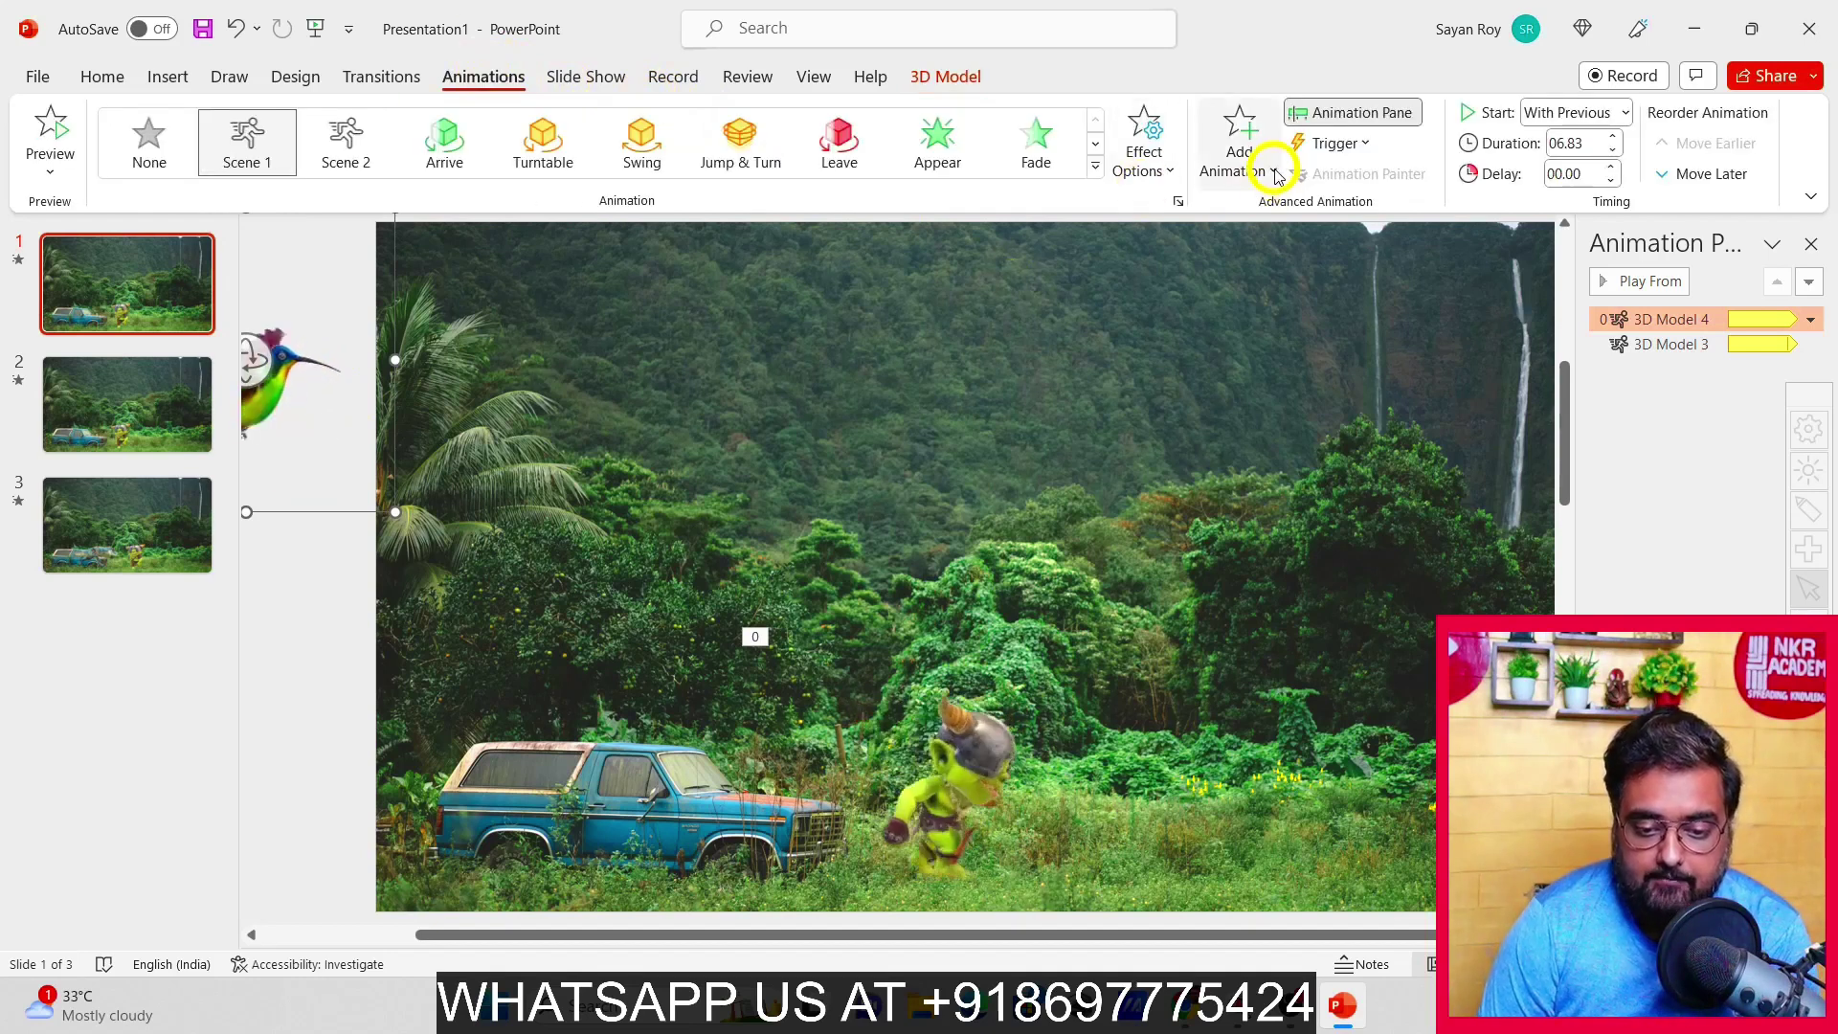
pyautogui.click(1273, 173)
pyautogui.moveTo(1704, 393); pyautogui.dragTo(1702, 613)
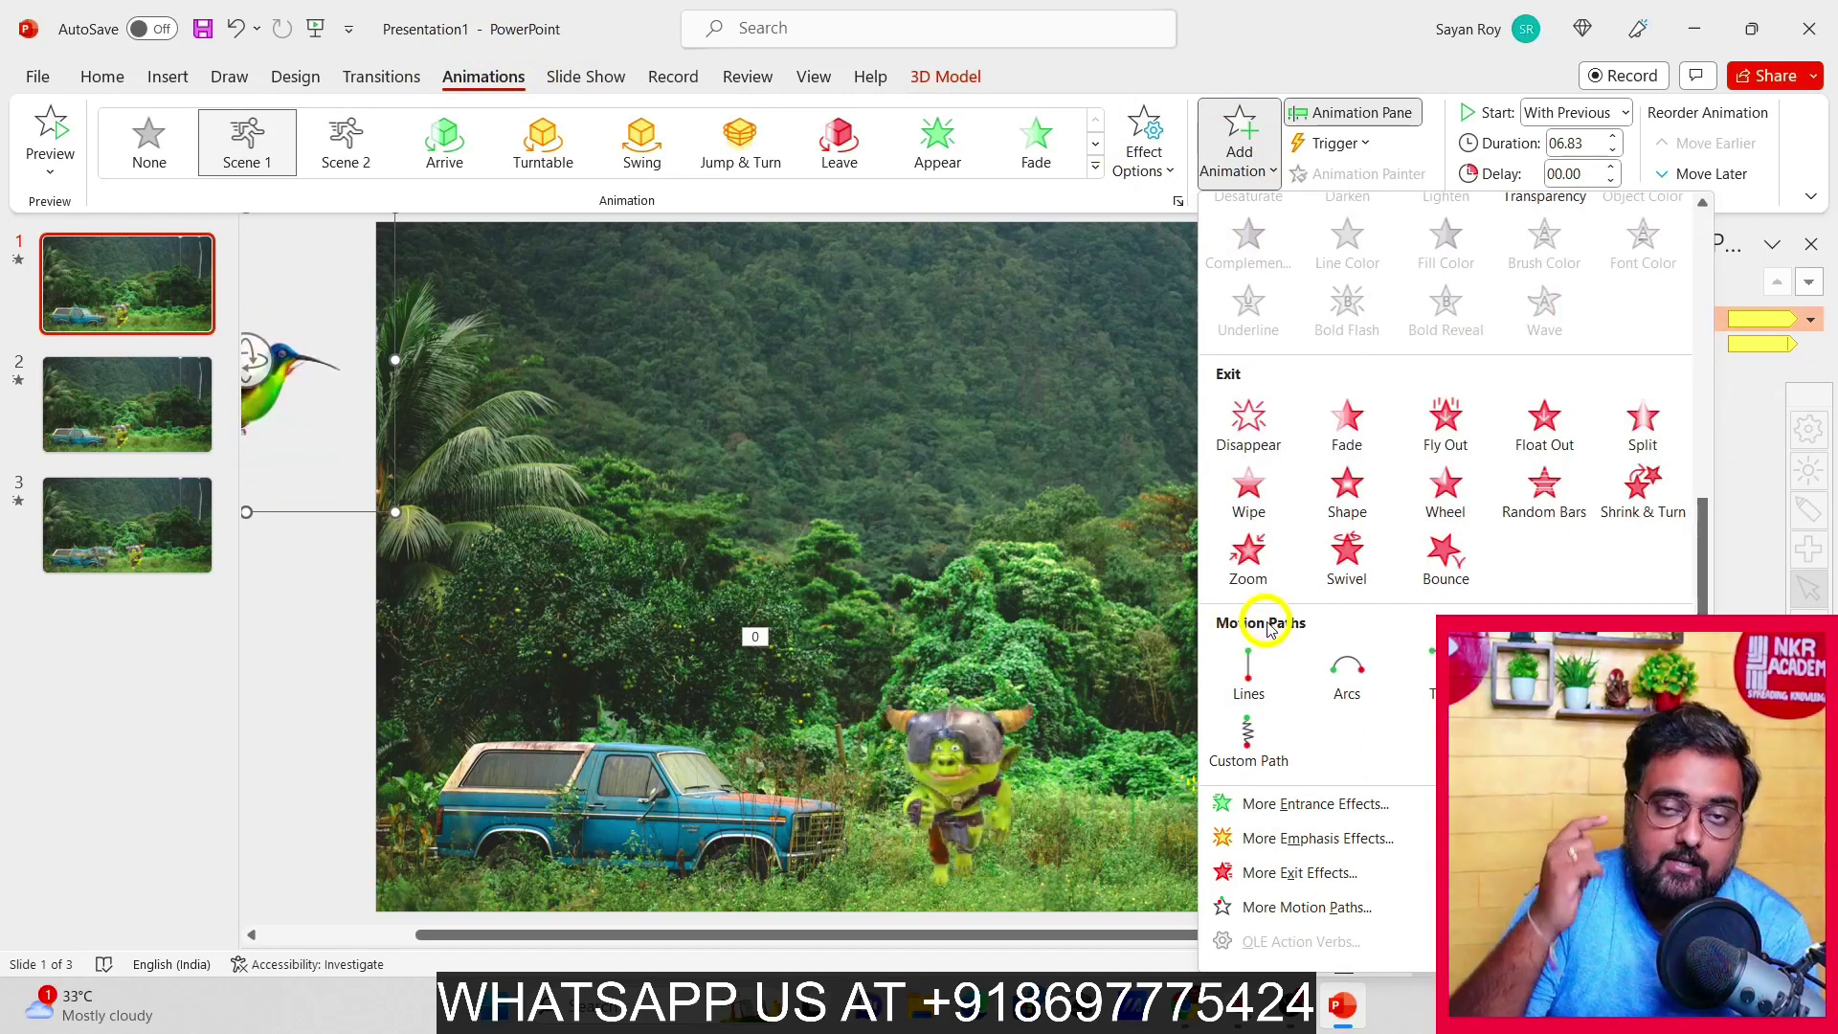
pyautogui.click(1248, 734)
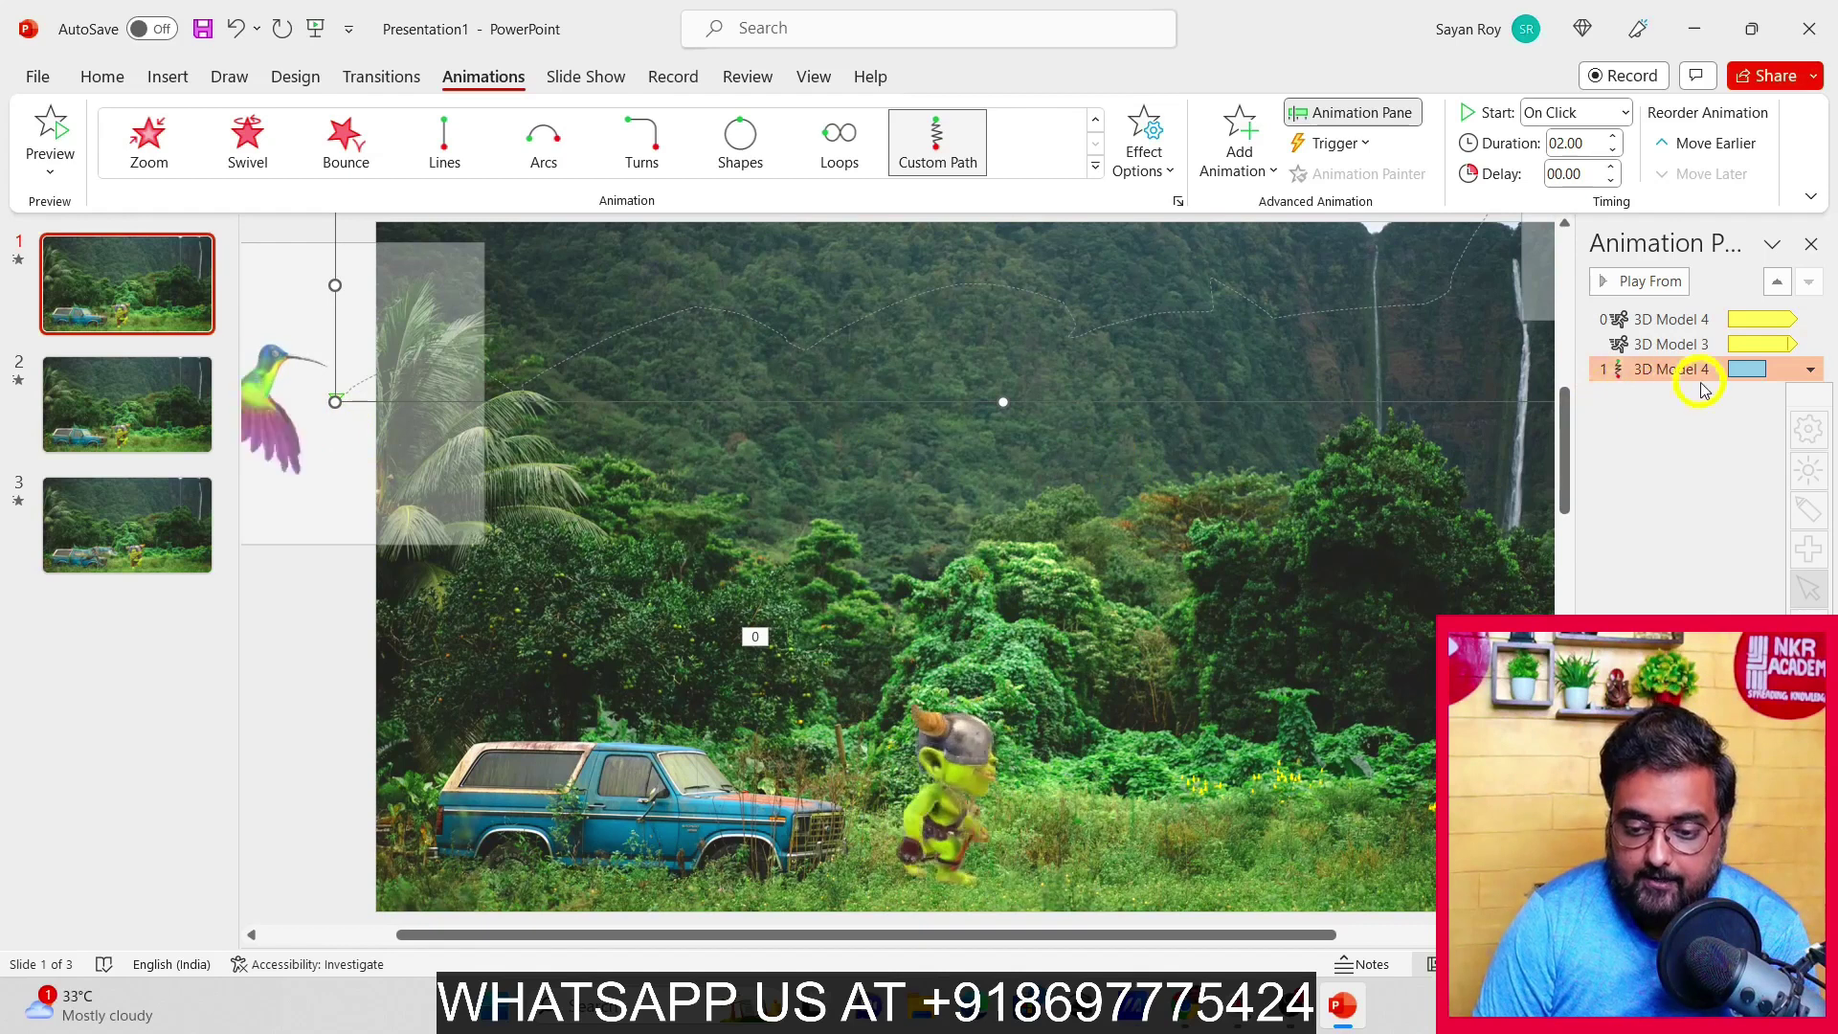
# Set the hummingbird's custom motion path to start With Previous with a duration of 5 seconds (Very Slow)
pyautogui.click(1810, 372)
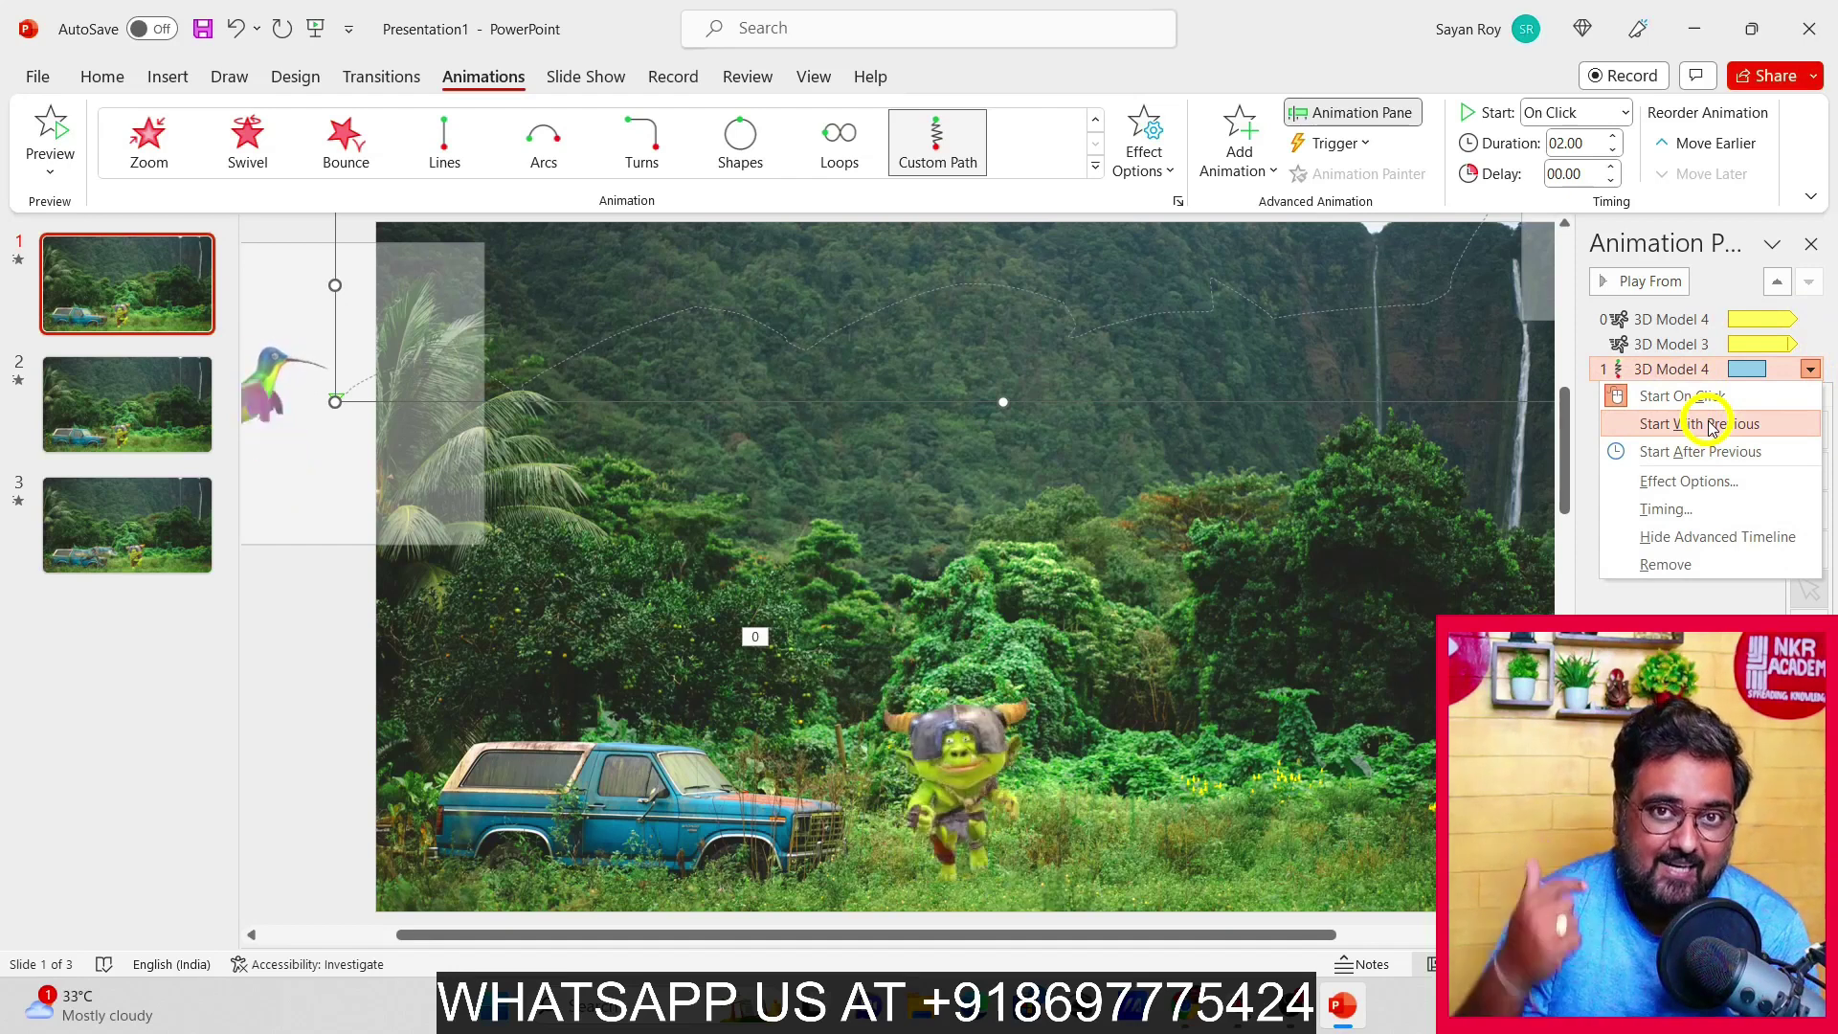
pyautogui.click(1709, 424)
pyautogui.click(1812, 371)
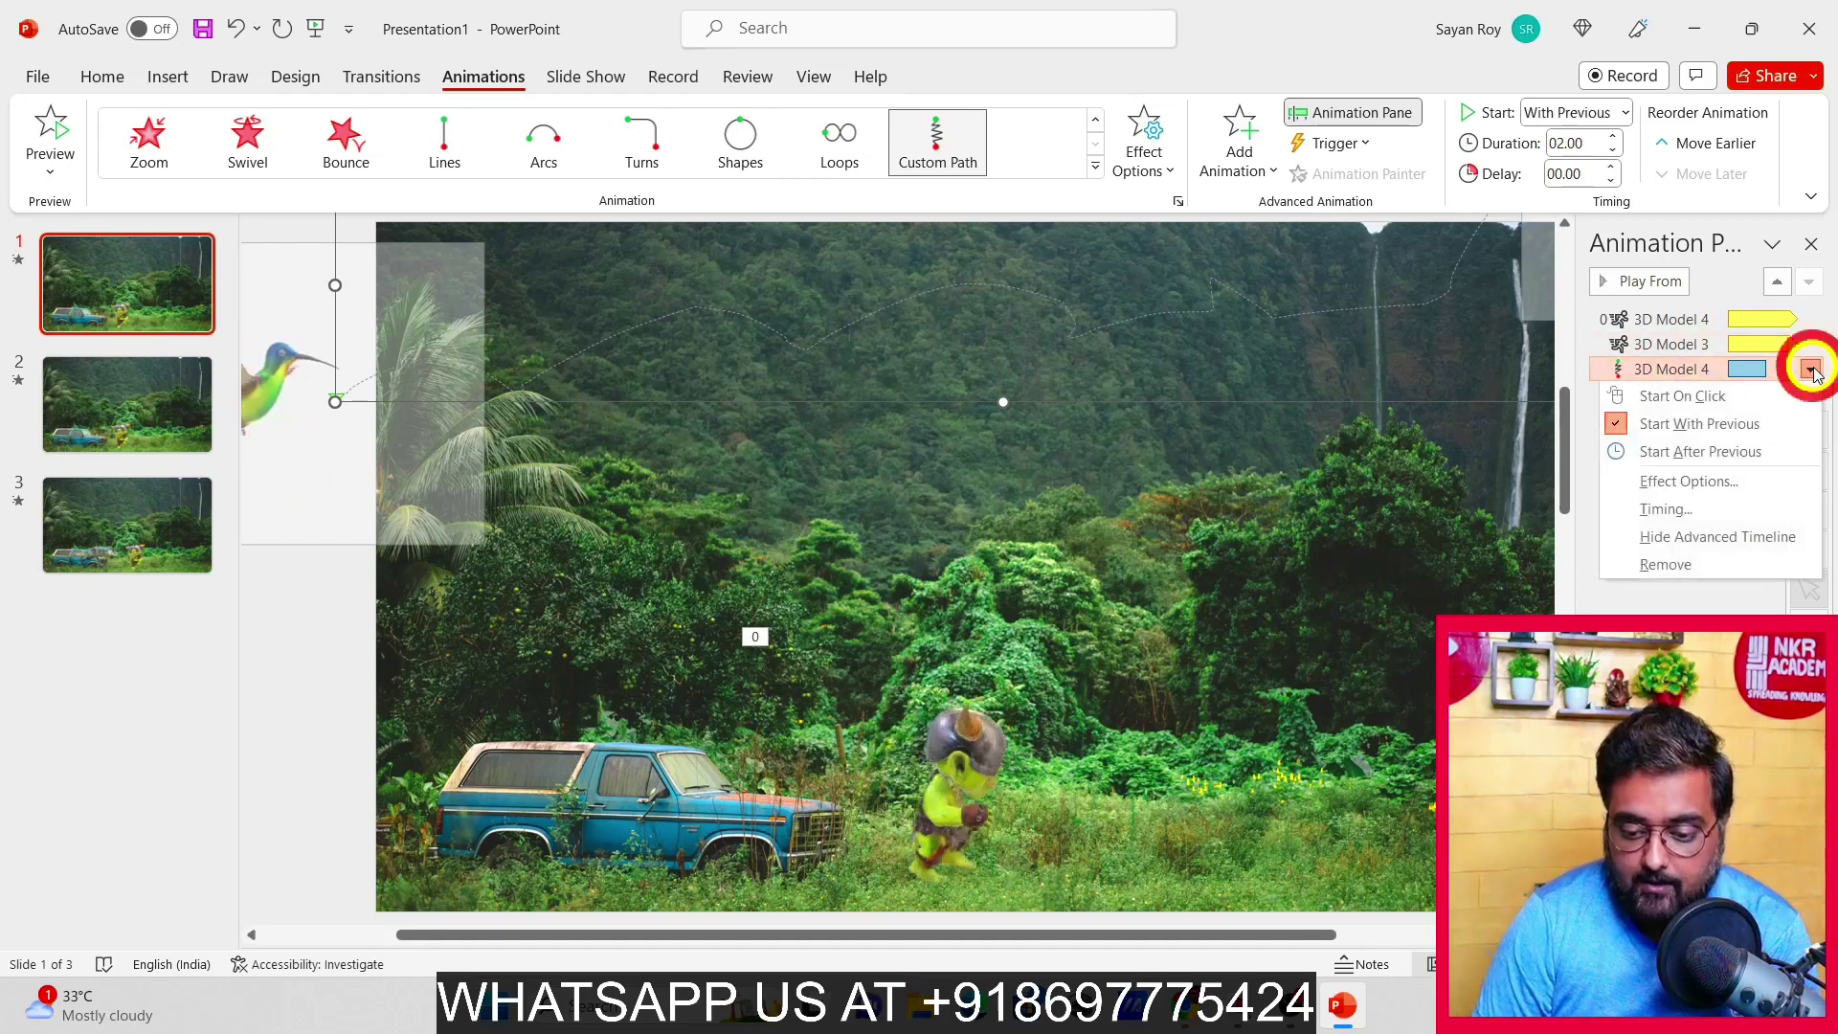
pyautogui.click(1699, 504)
pyautogui.click(974, 396)
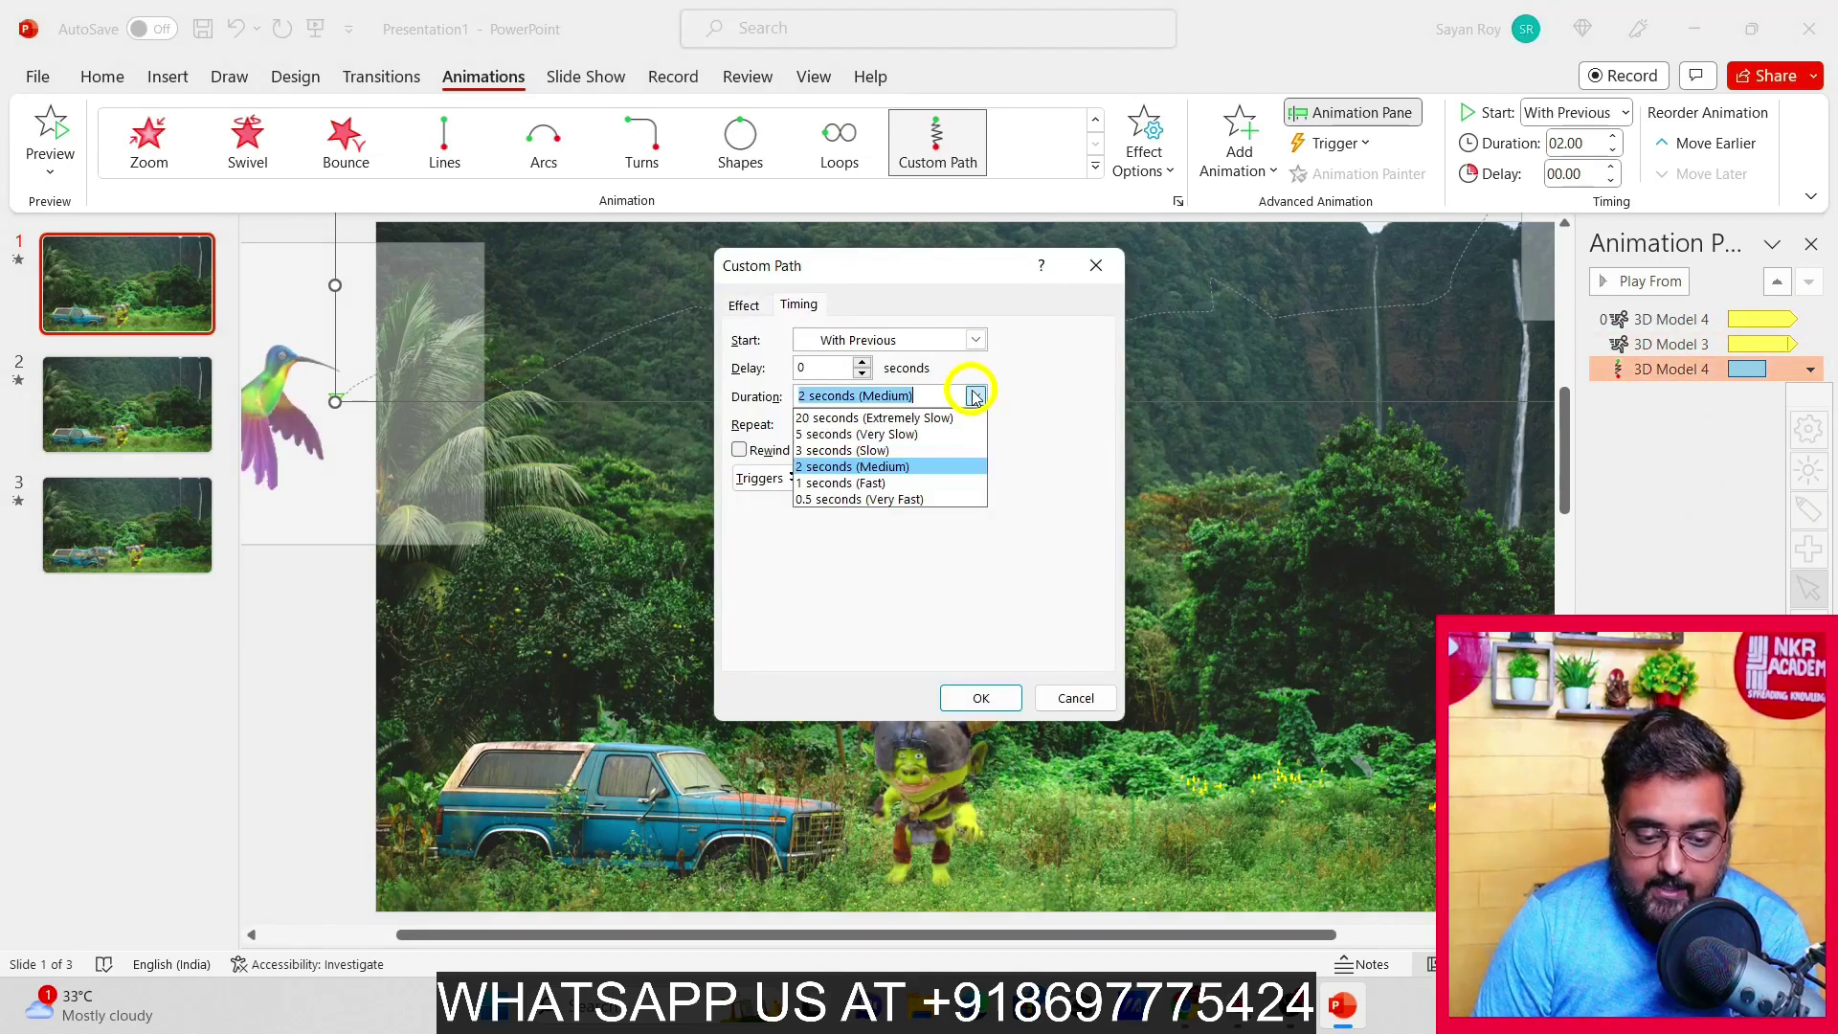
pyautogui.click(903, 436)
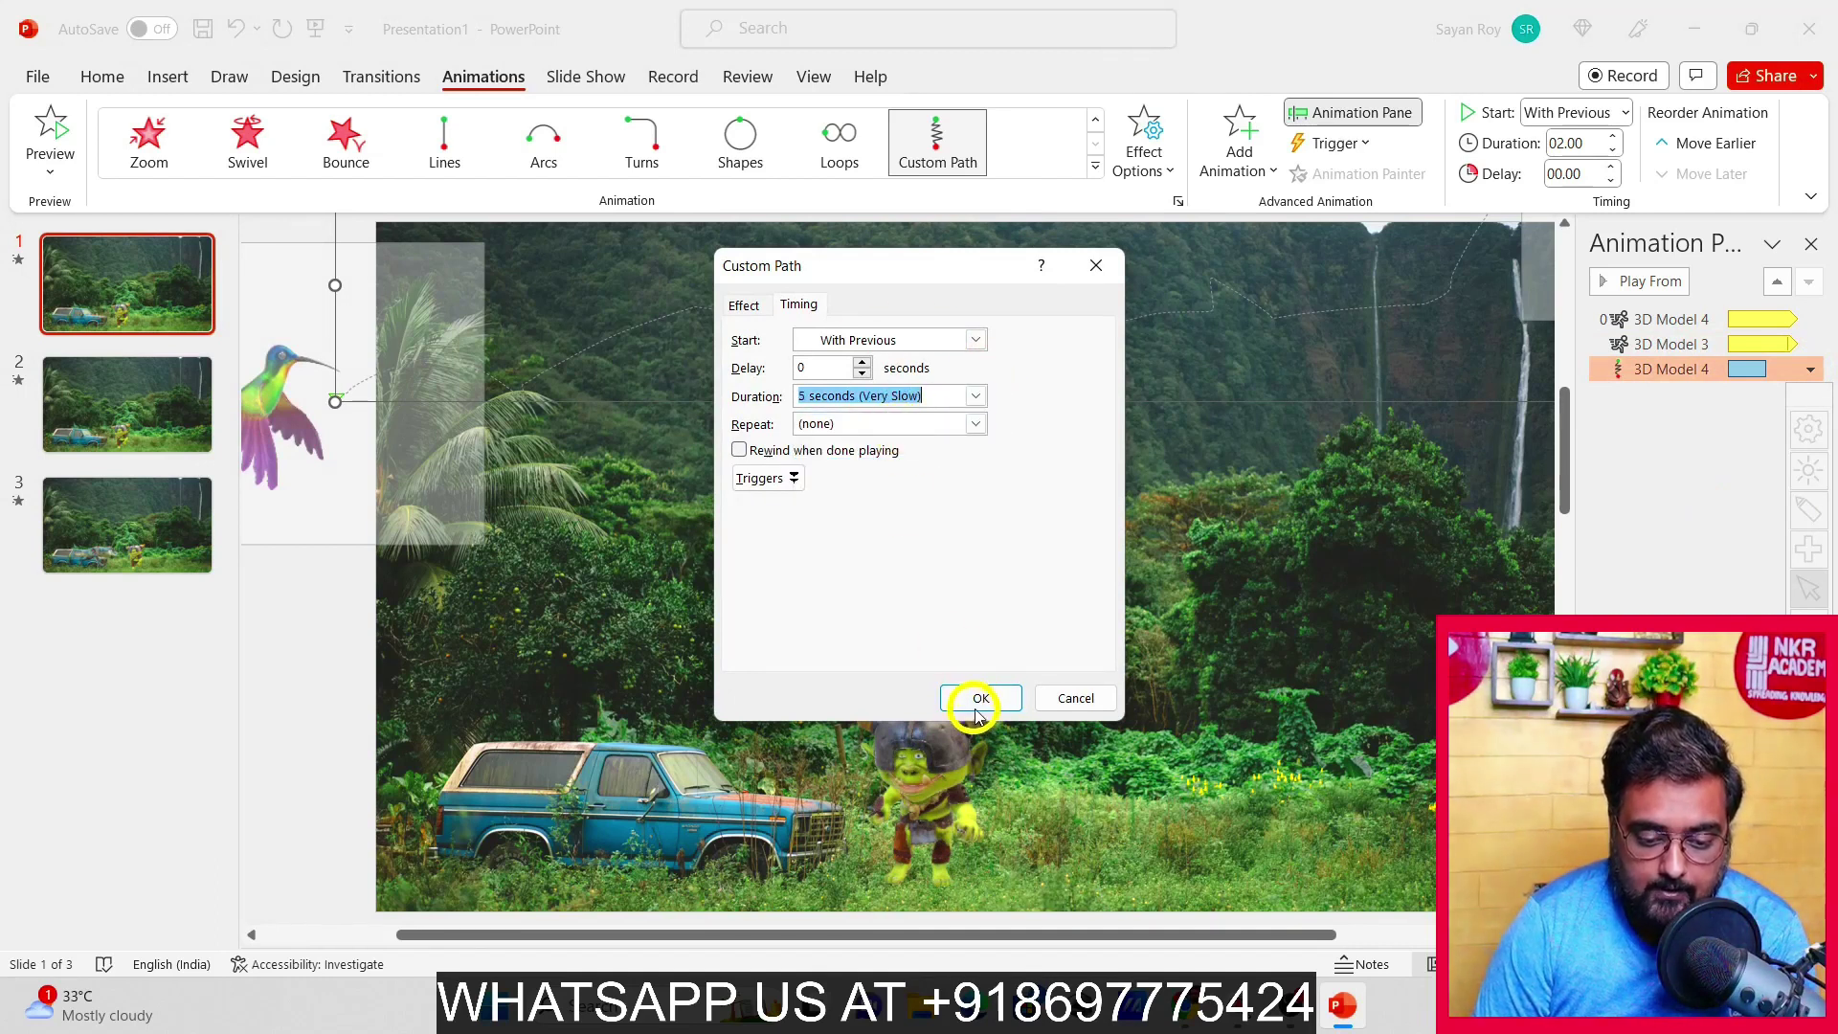
pyautogui.click(980, 699)
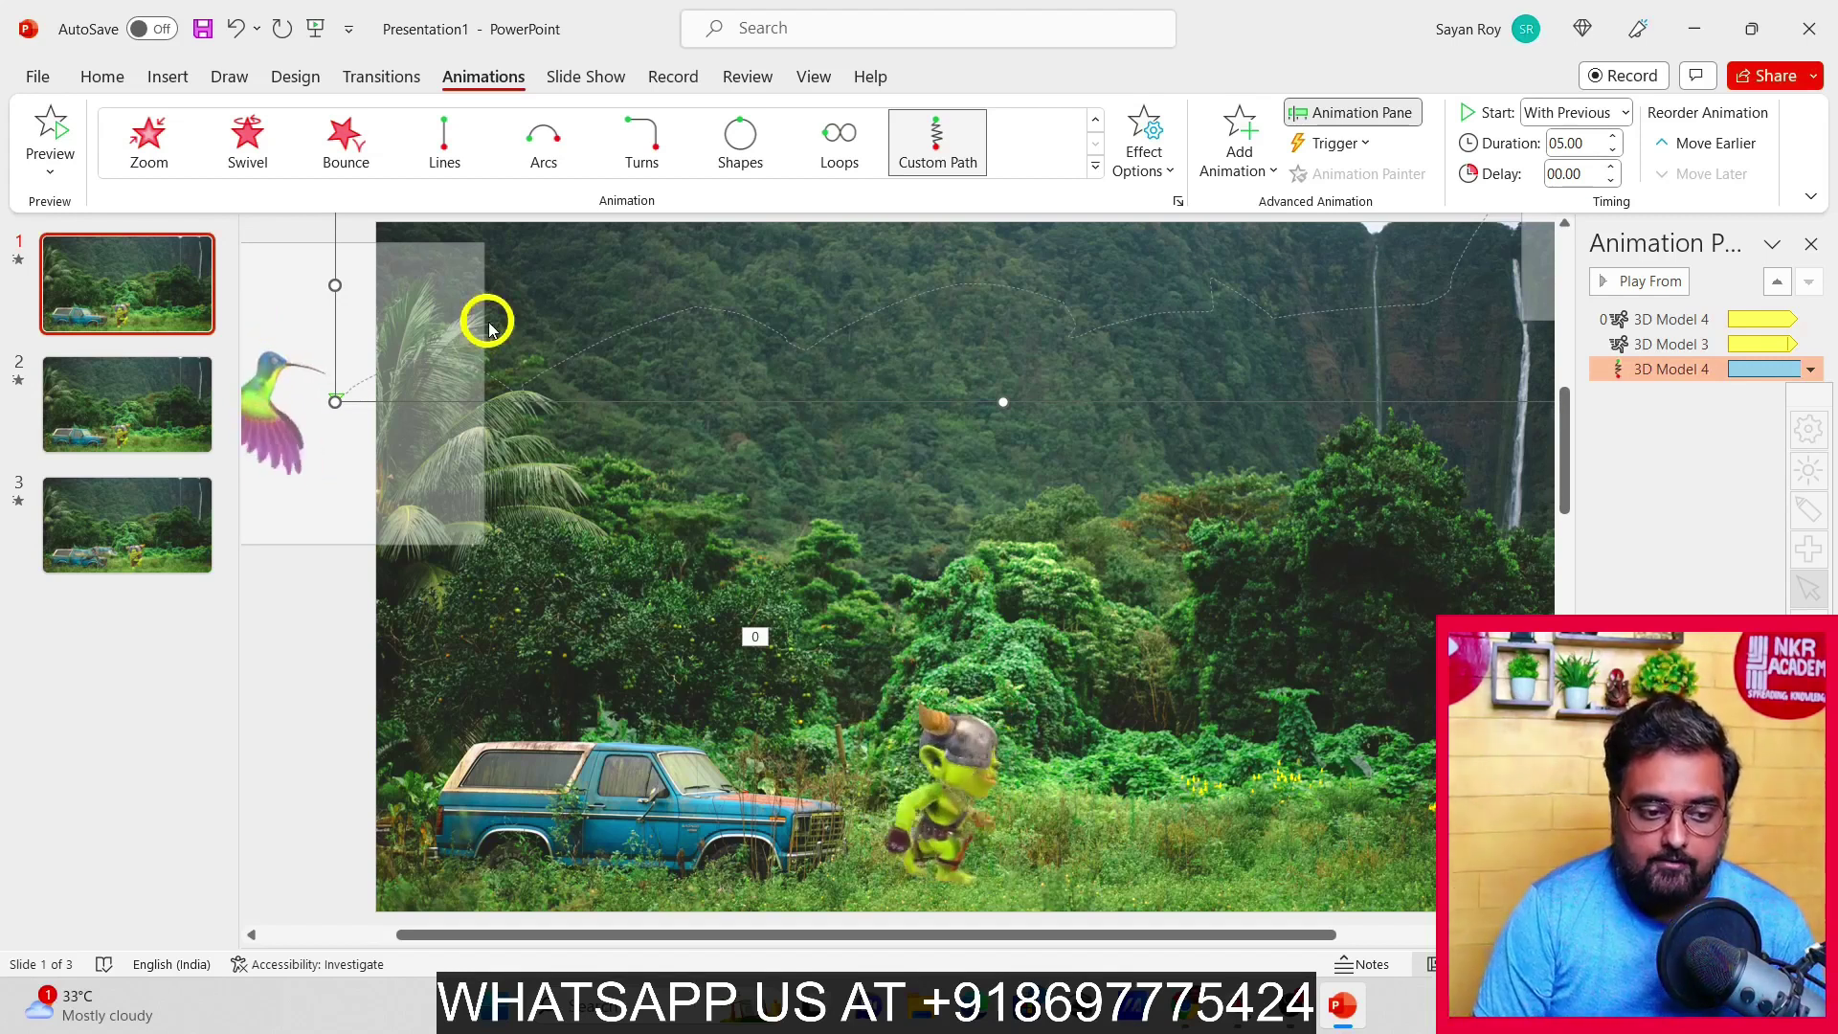
# Record an audio clip of about 6 seconds and insert it on slide 1
pyautogui.click(161, 76)
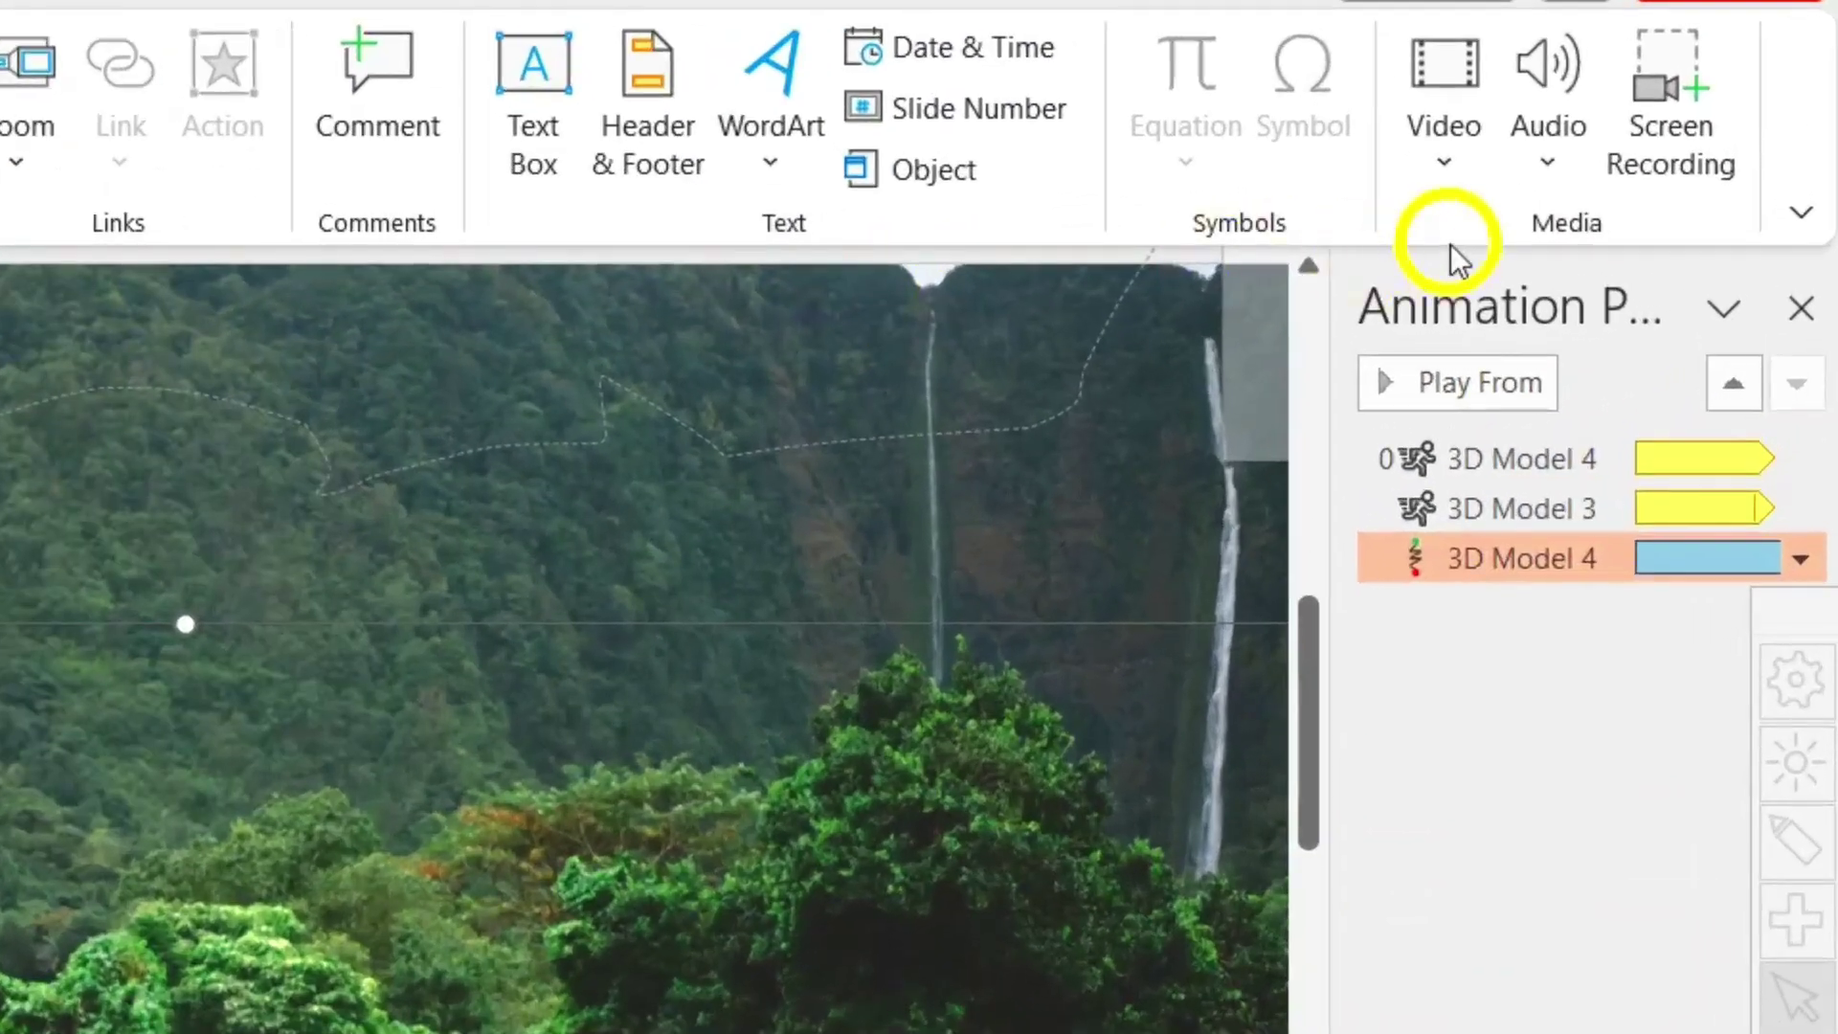
pyautogui.click(1545, 173)
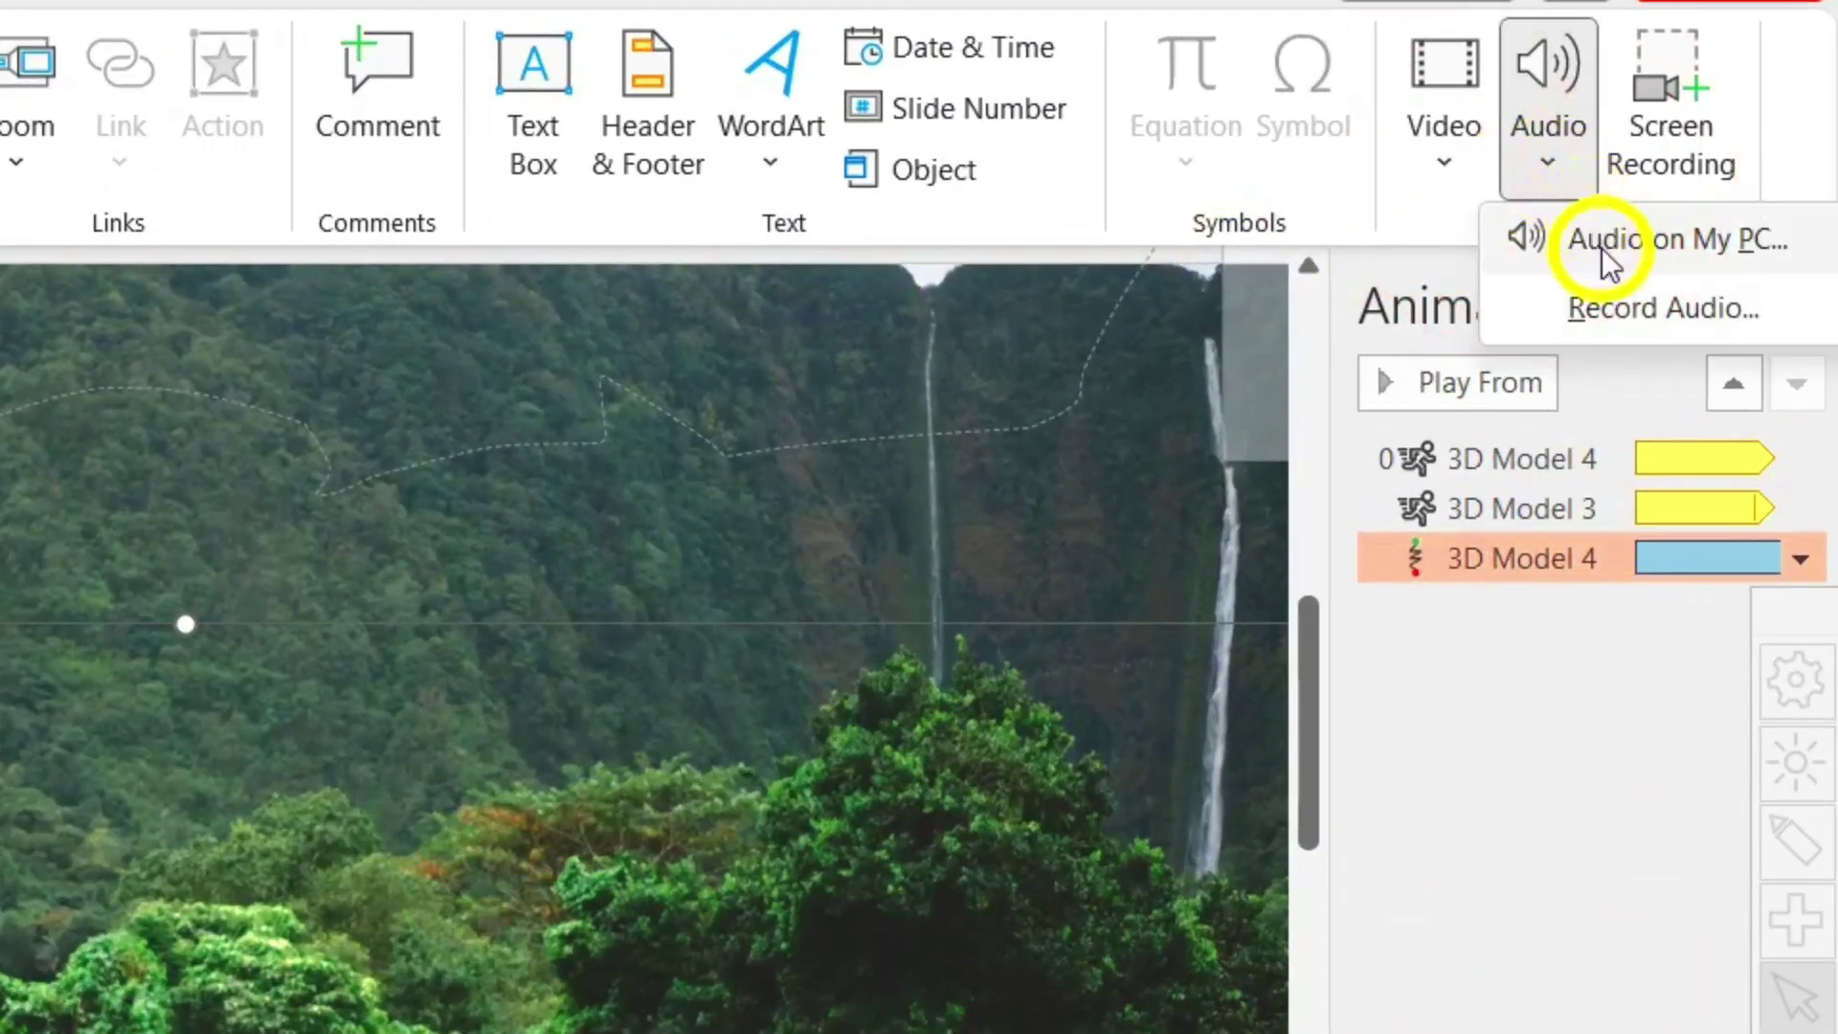
pyautogui.click(1585, 316)
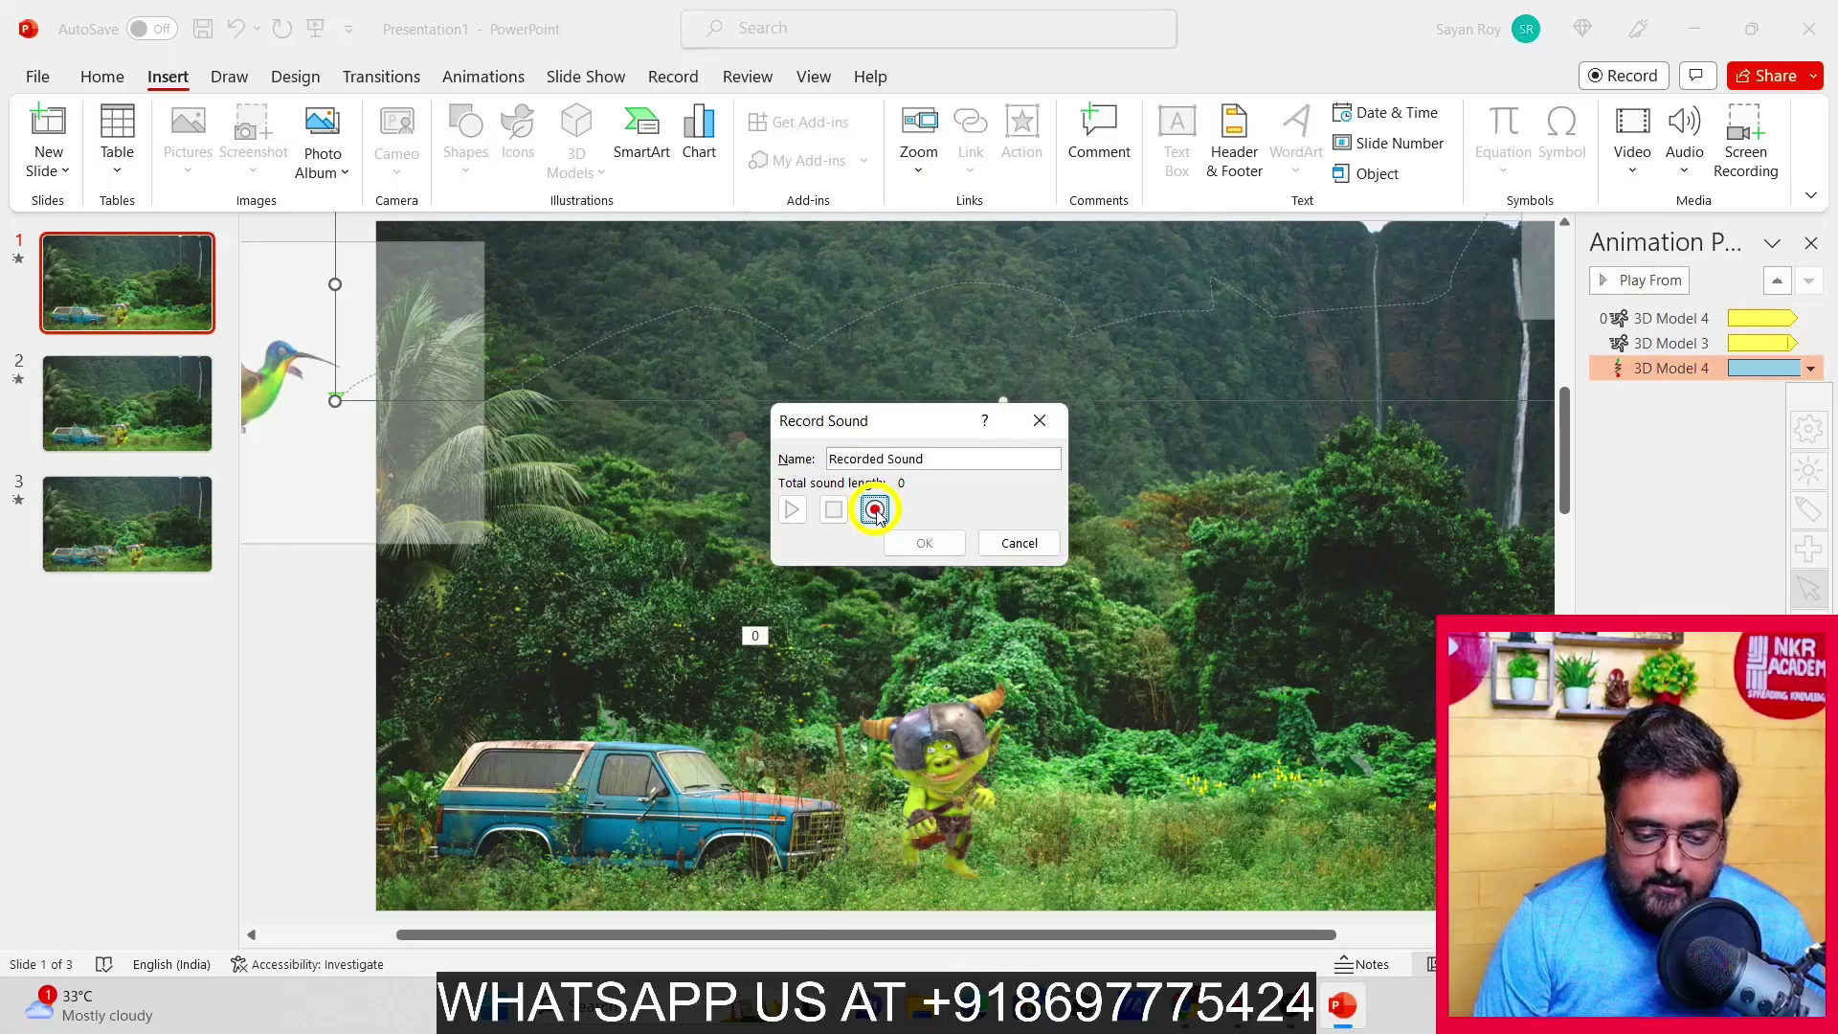
pyautogui.click(875, 510)
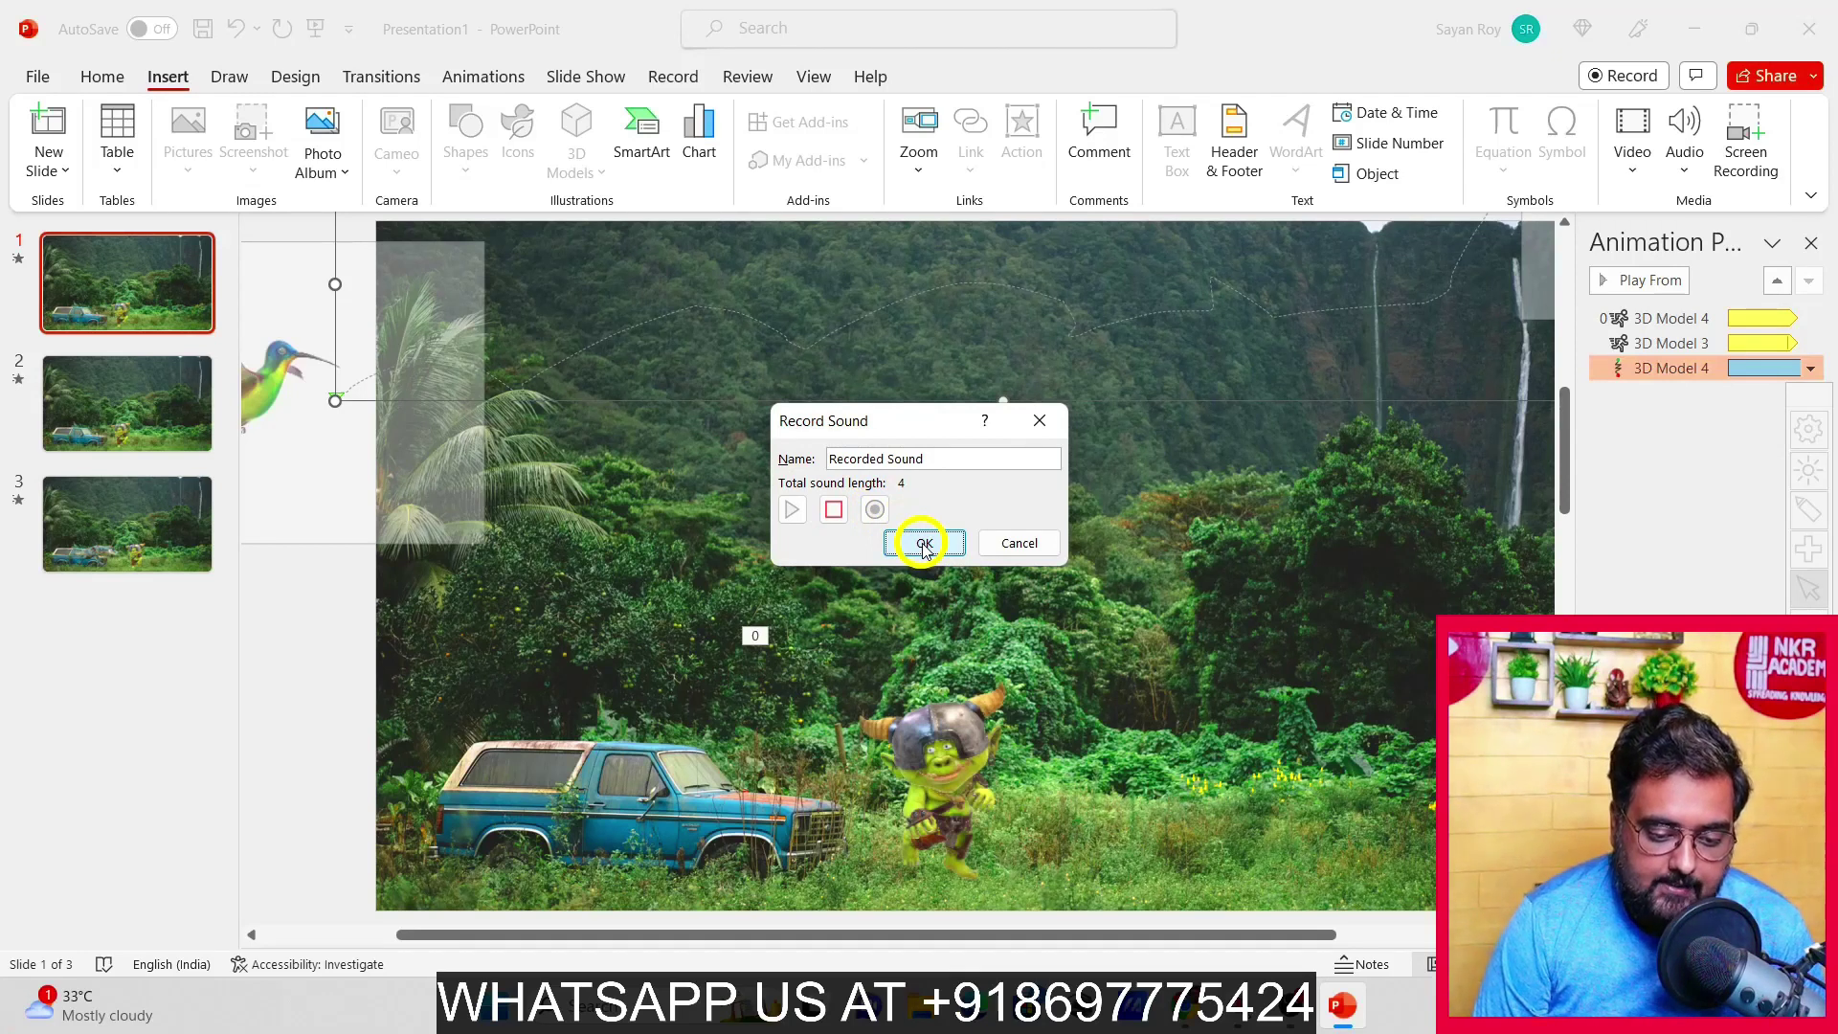
pyautogui.click(834, 509)
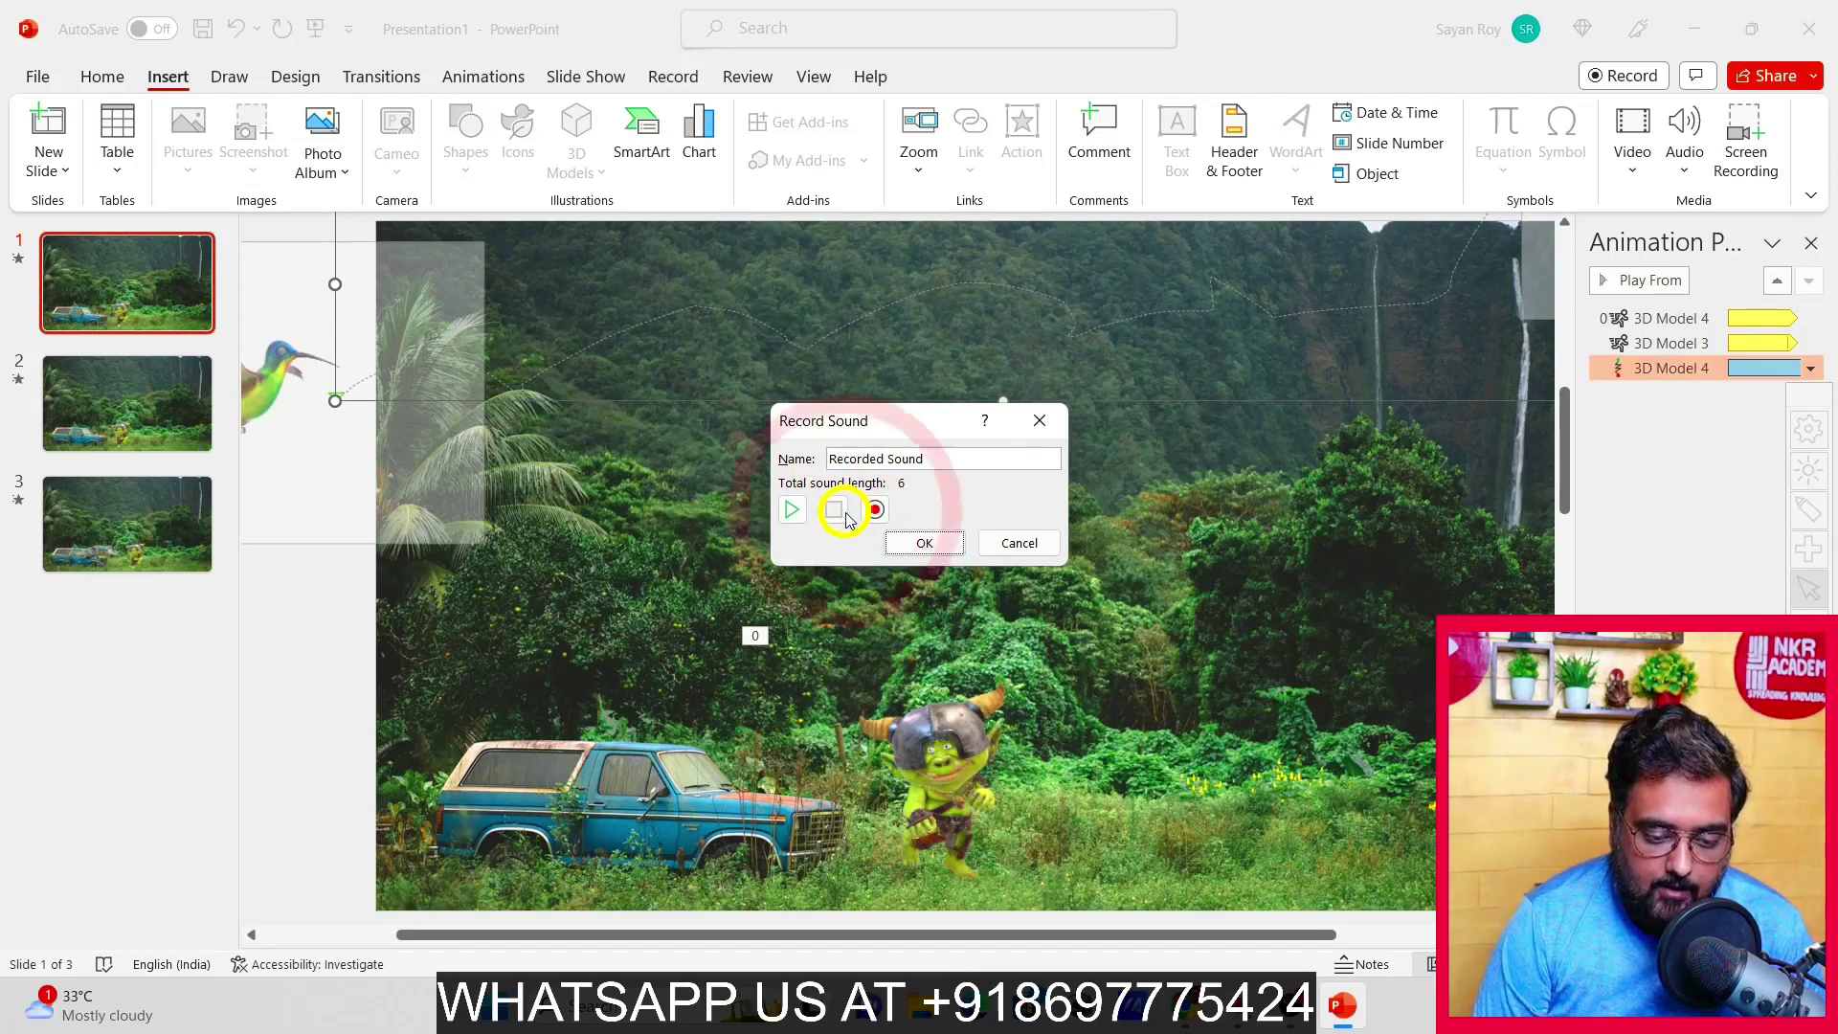
pyautogui.click(918, 545)
pyautogui.moveTo(998, 573)
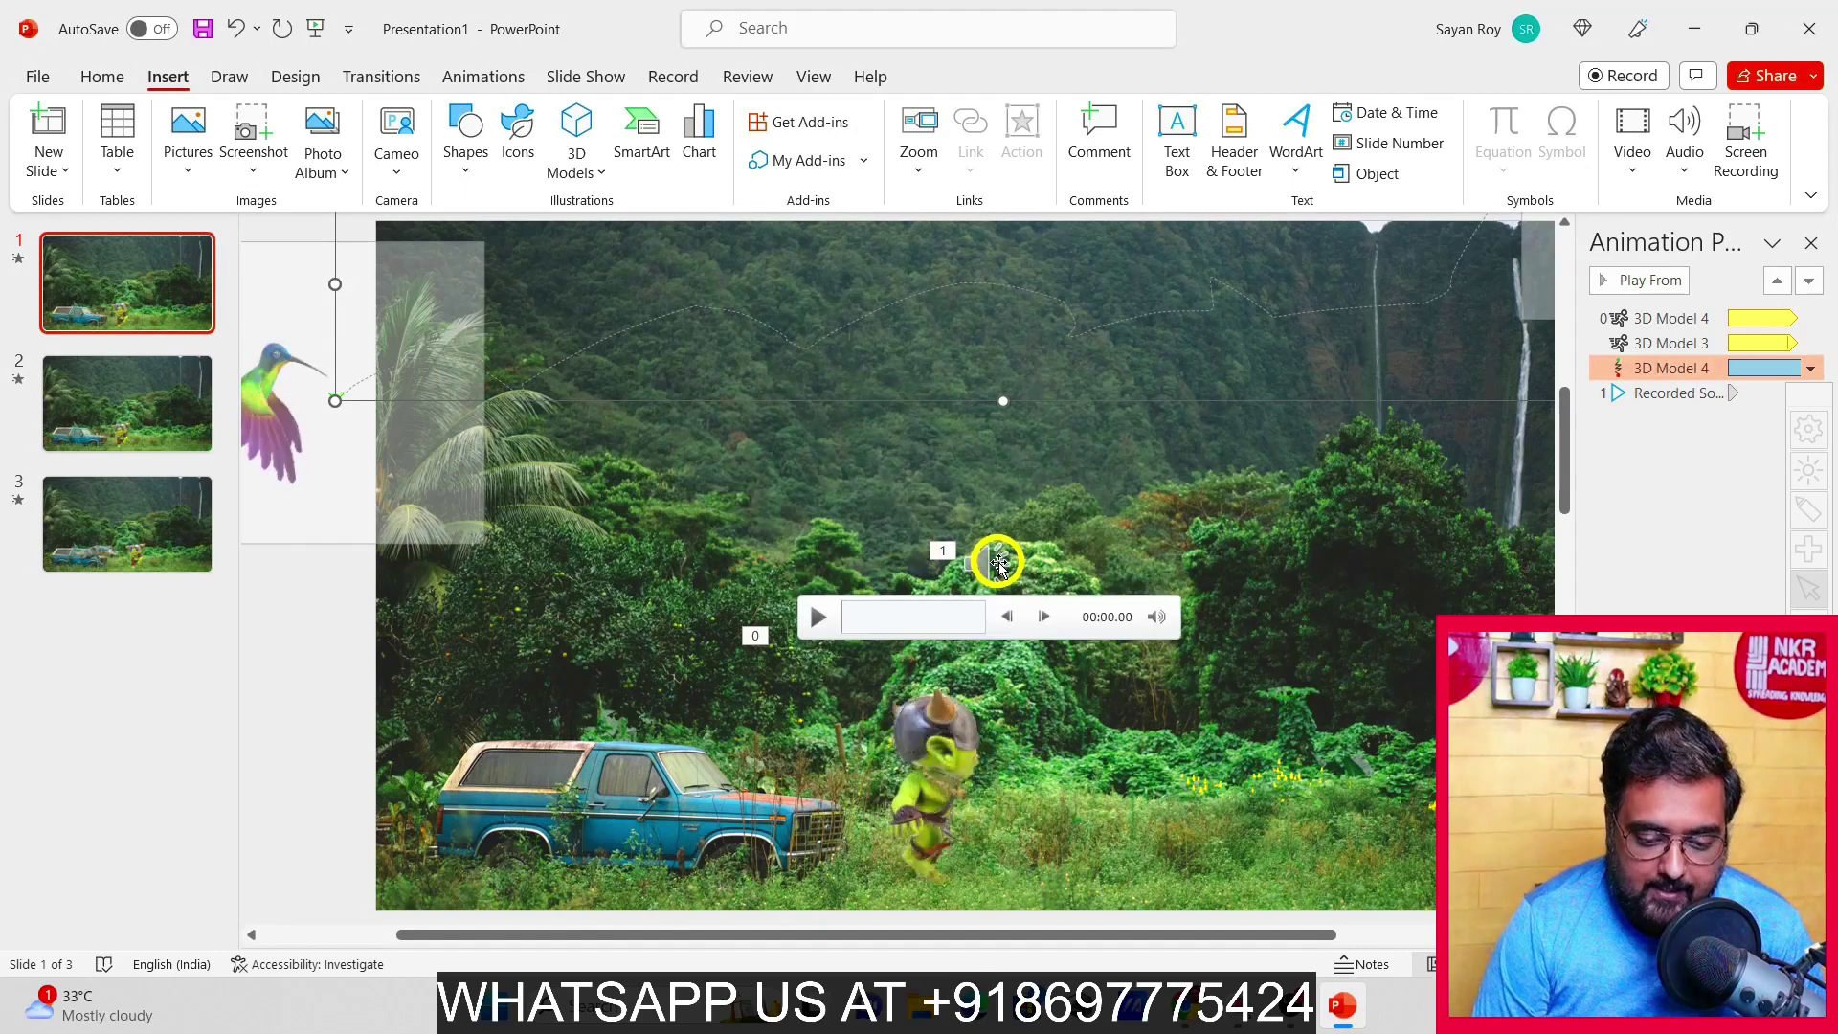
# Move the recorded audio's icon just outside the slide's left edge, below the hummingbird
pyautogui.moveTo(998, 573); pyautogui.dragTo(330, 567)
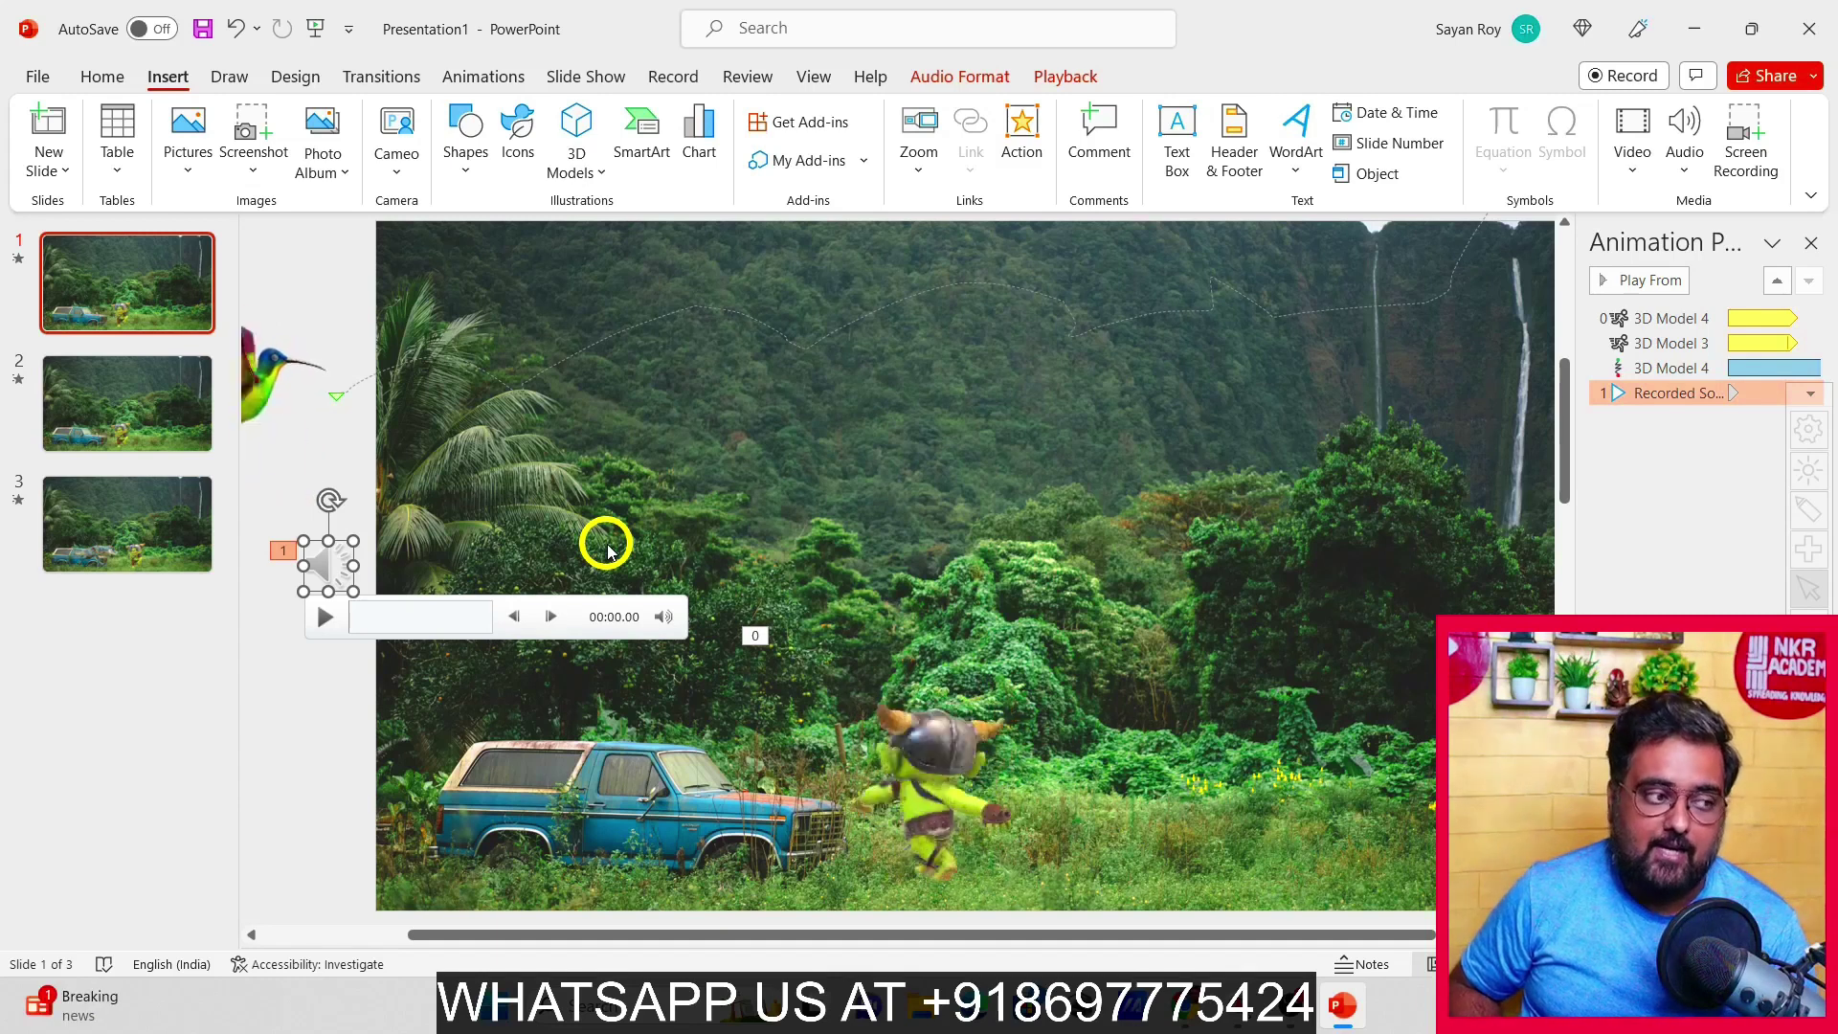
# Insert the audio file "ES_Dinosaur Bleat 4 - SFX Producer" from the Downloads folder on slide 1
pyautogui.click(1694, 178)
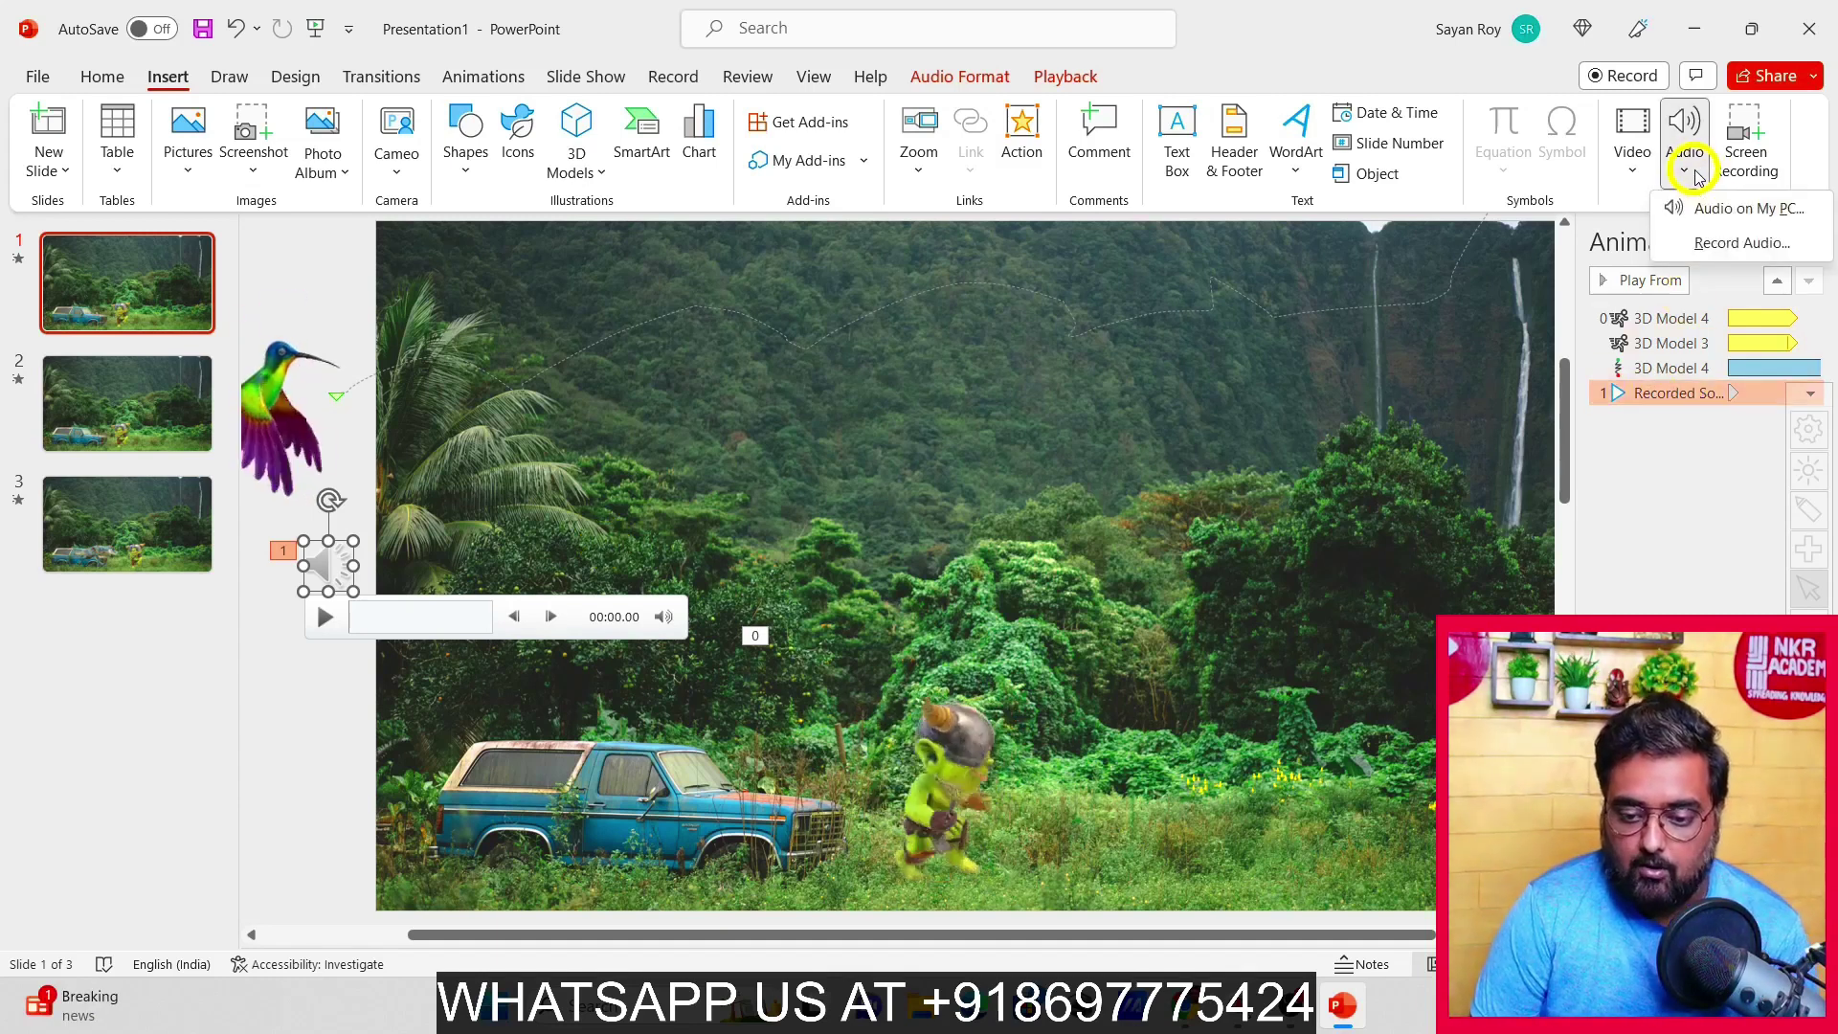
pyautogui.click(1740, 210)
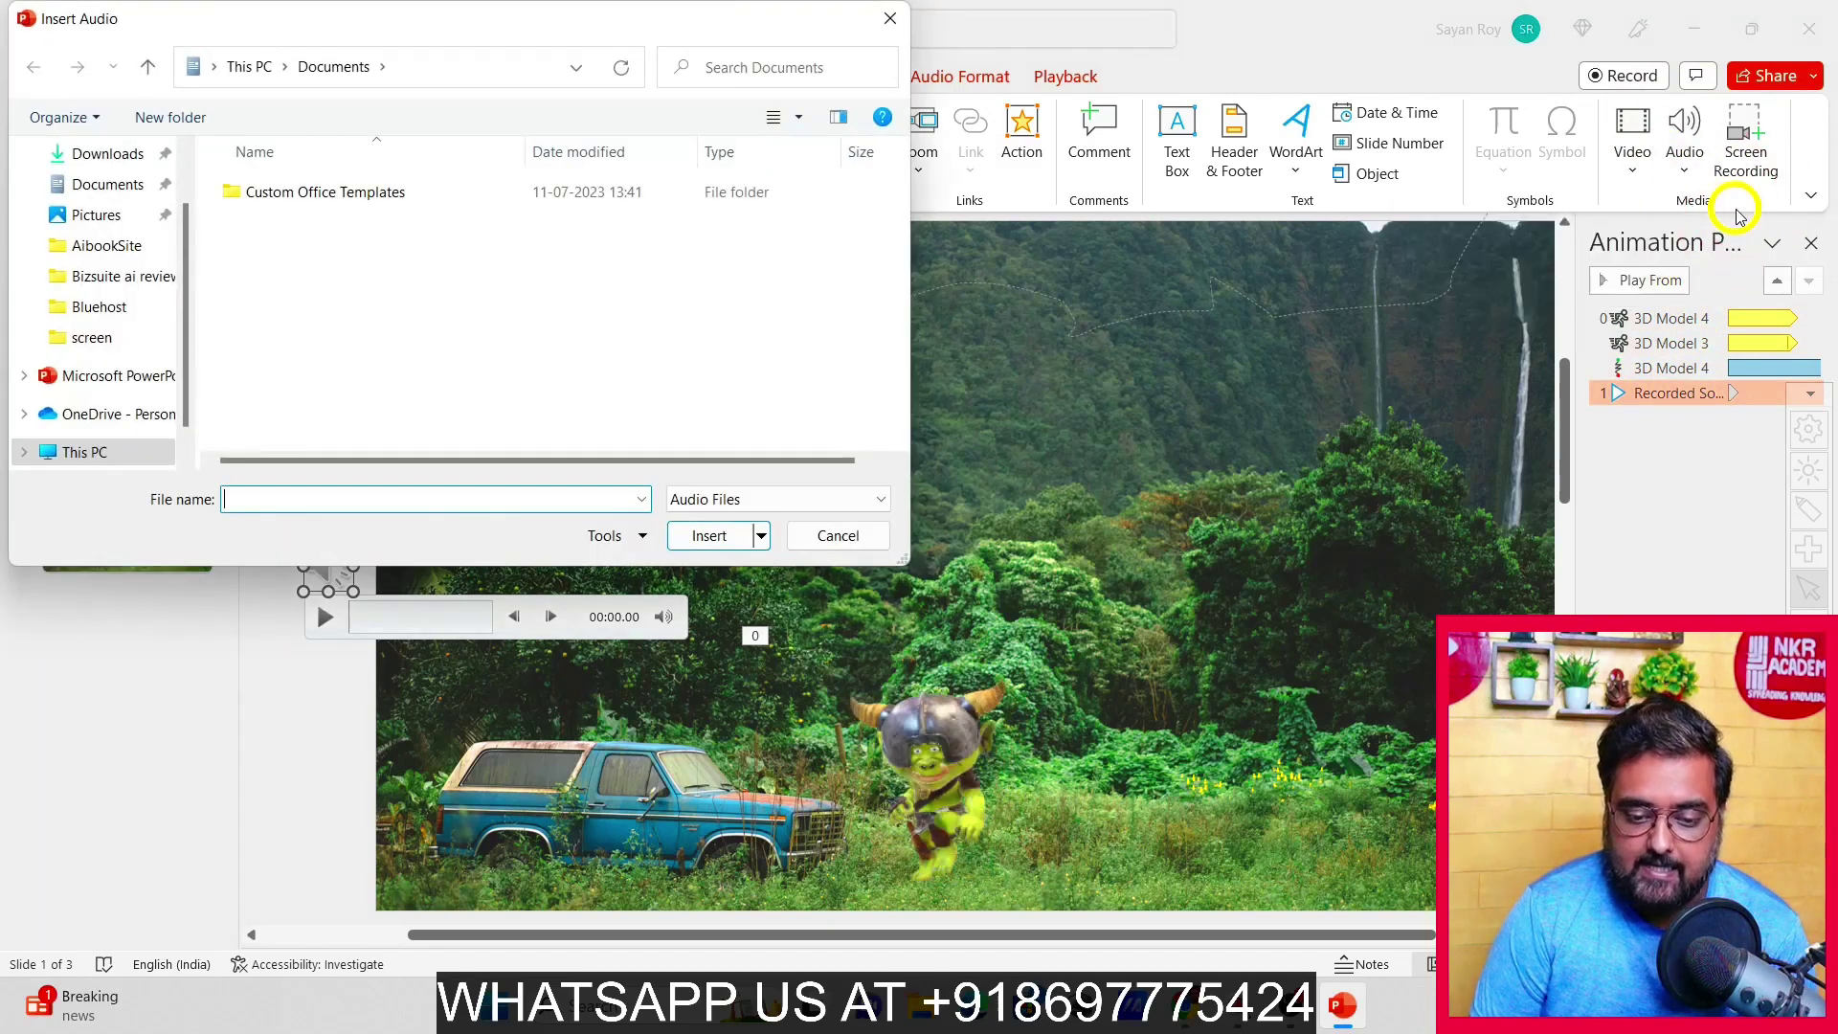
pyautogui.moveTo(182, 278); pyautogui.dragTo(185, 225)
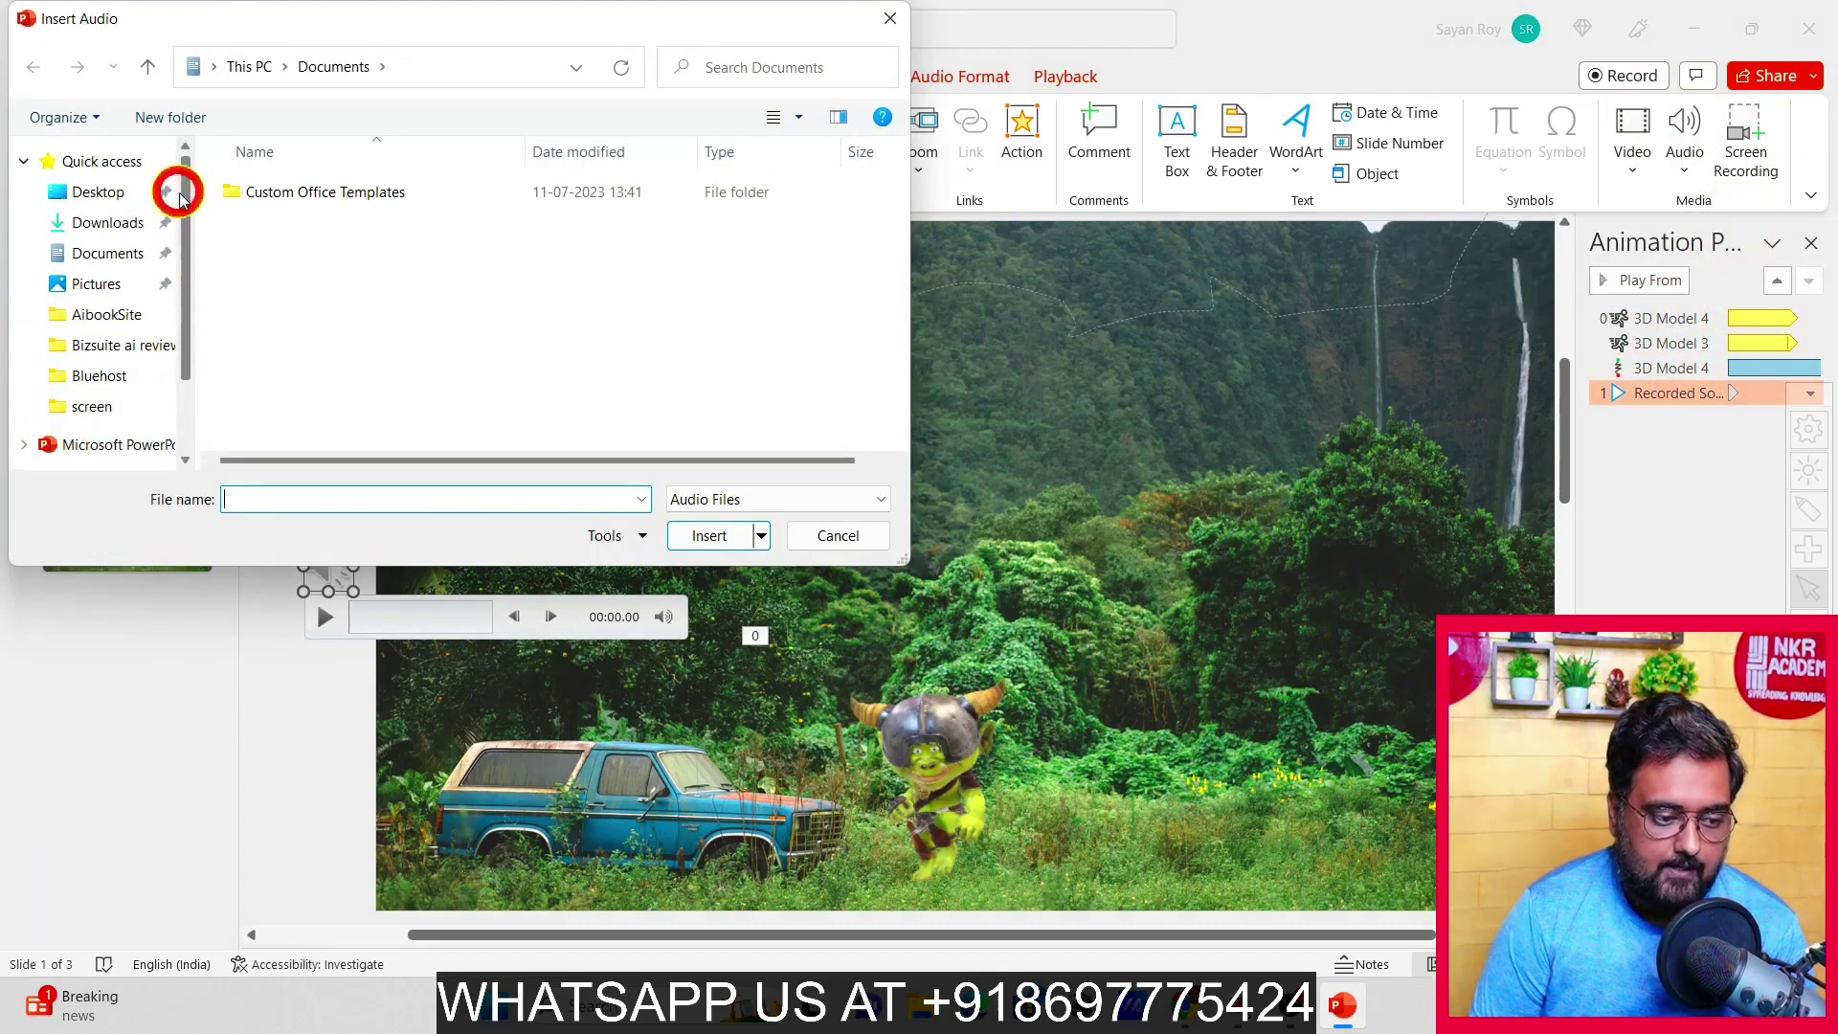
pyautogui.click(109, 228)
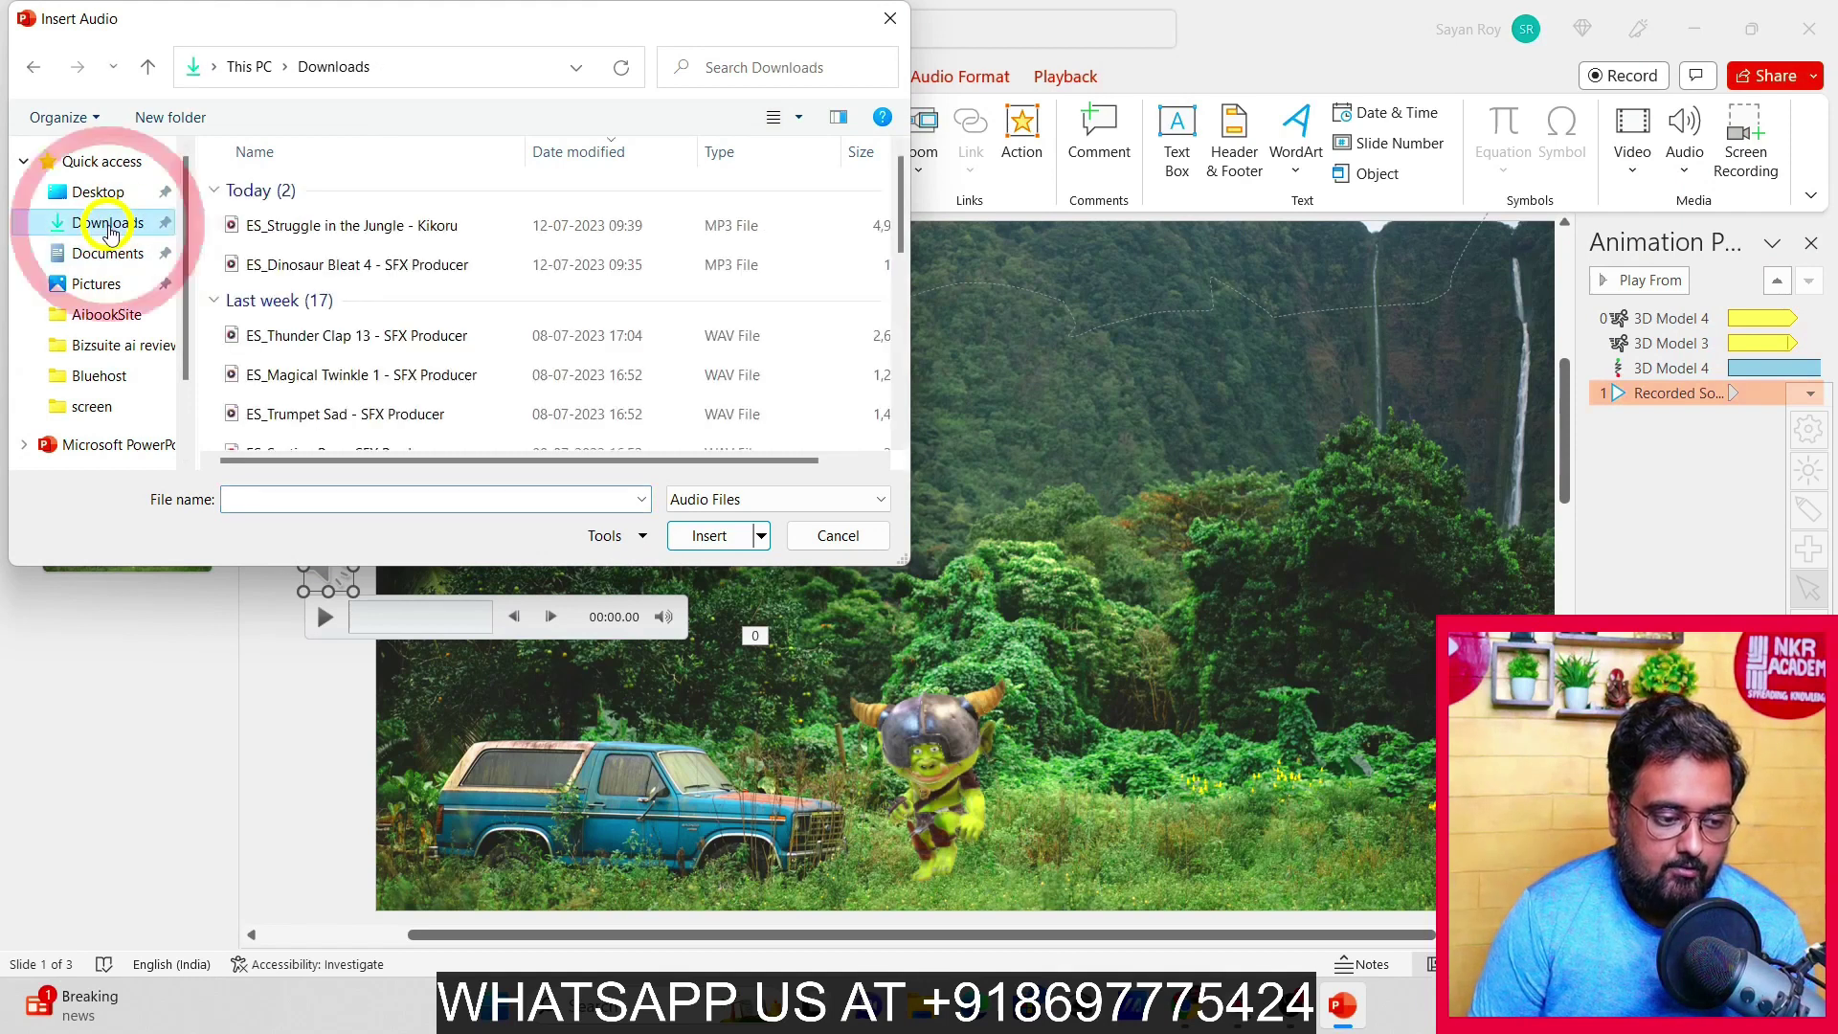
pyautogui.click(357, 268)
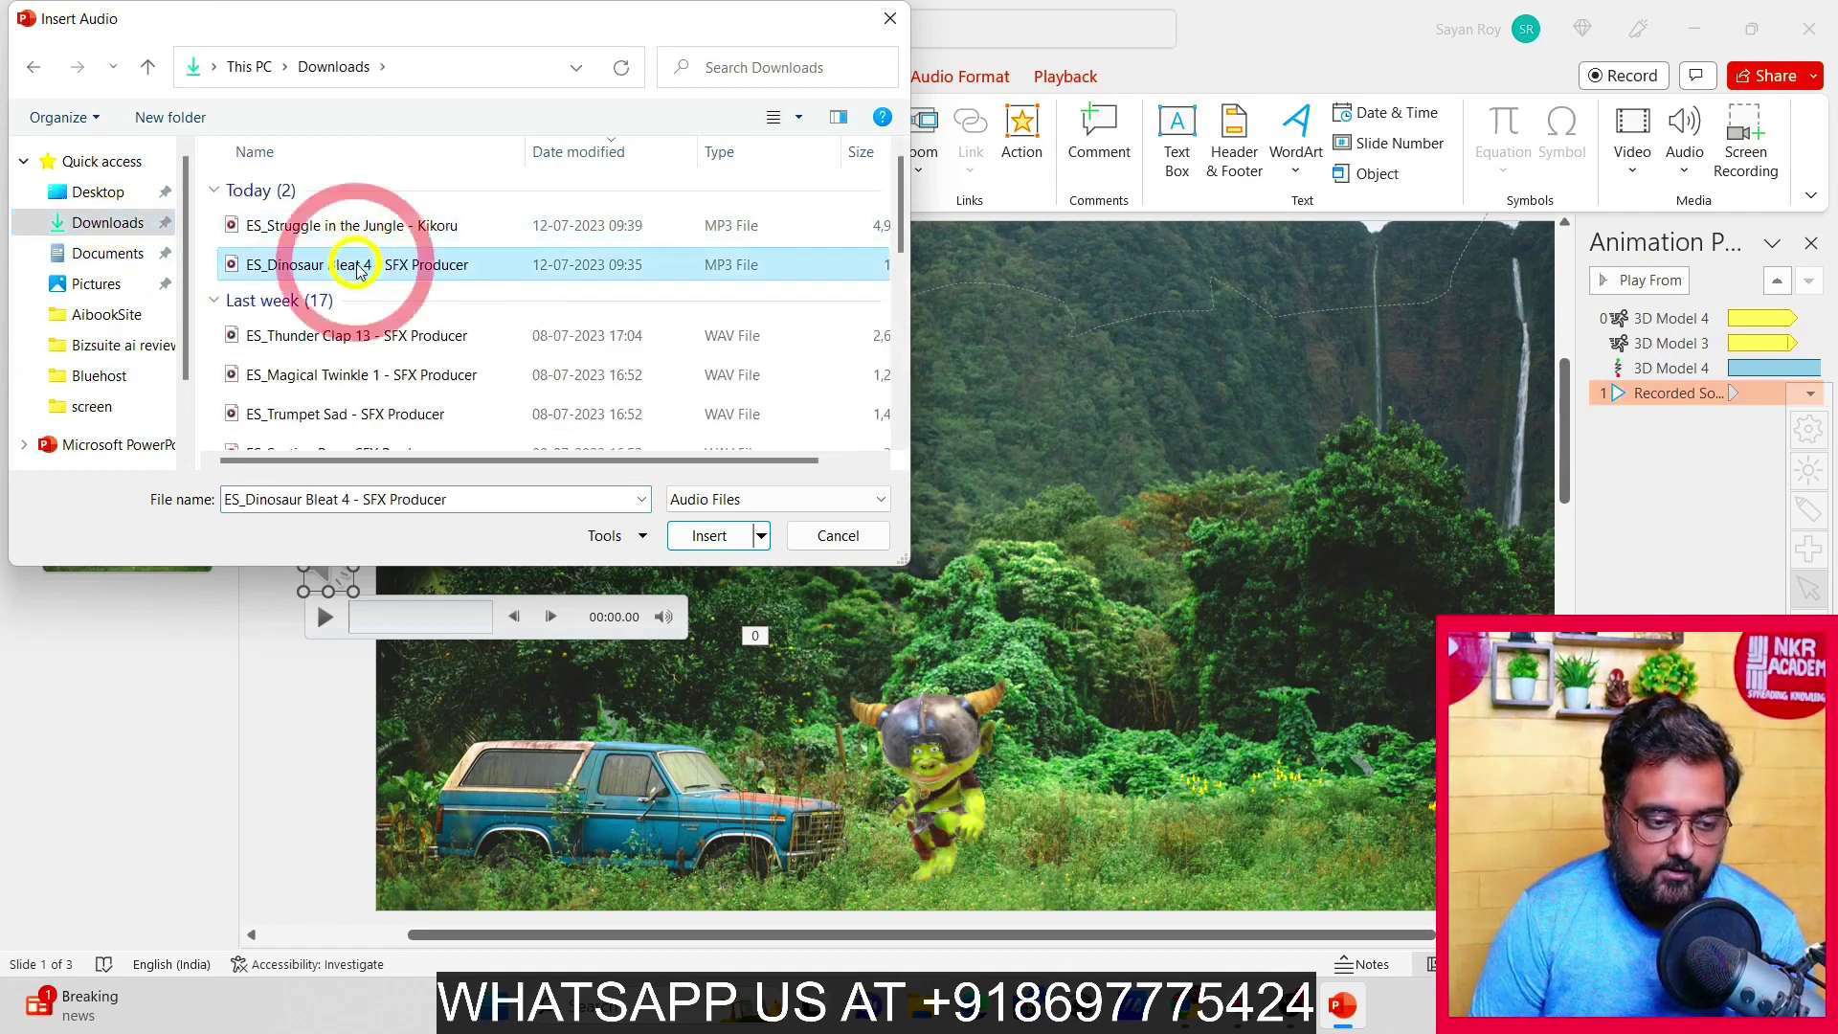
pyautogui.click(716, 535)
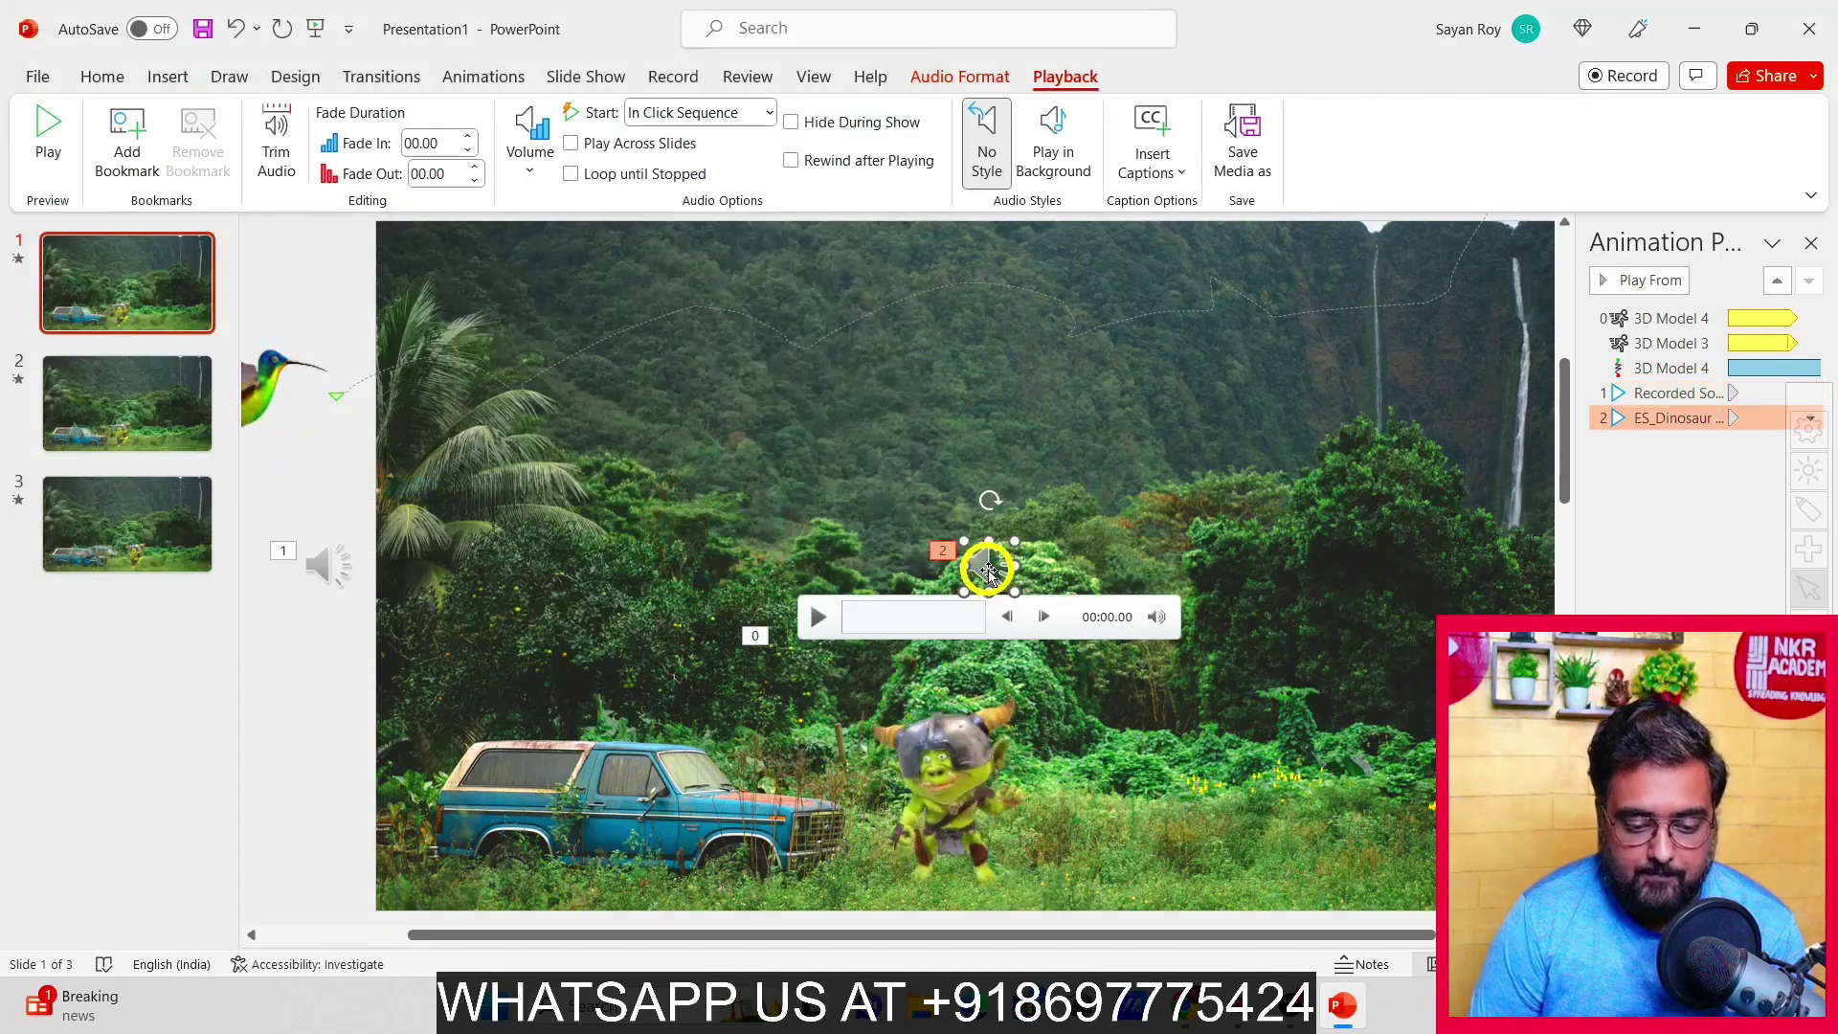
# Place the dinosaur sound's icon outside the slide's left edge, below the recorded audio's icon, and play the clip
pyautogui.moveTo(988, 571); pyautogui.dragTo(320, 667)
pyautogui.click(314, 714)
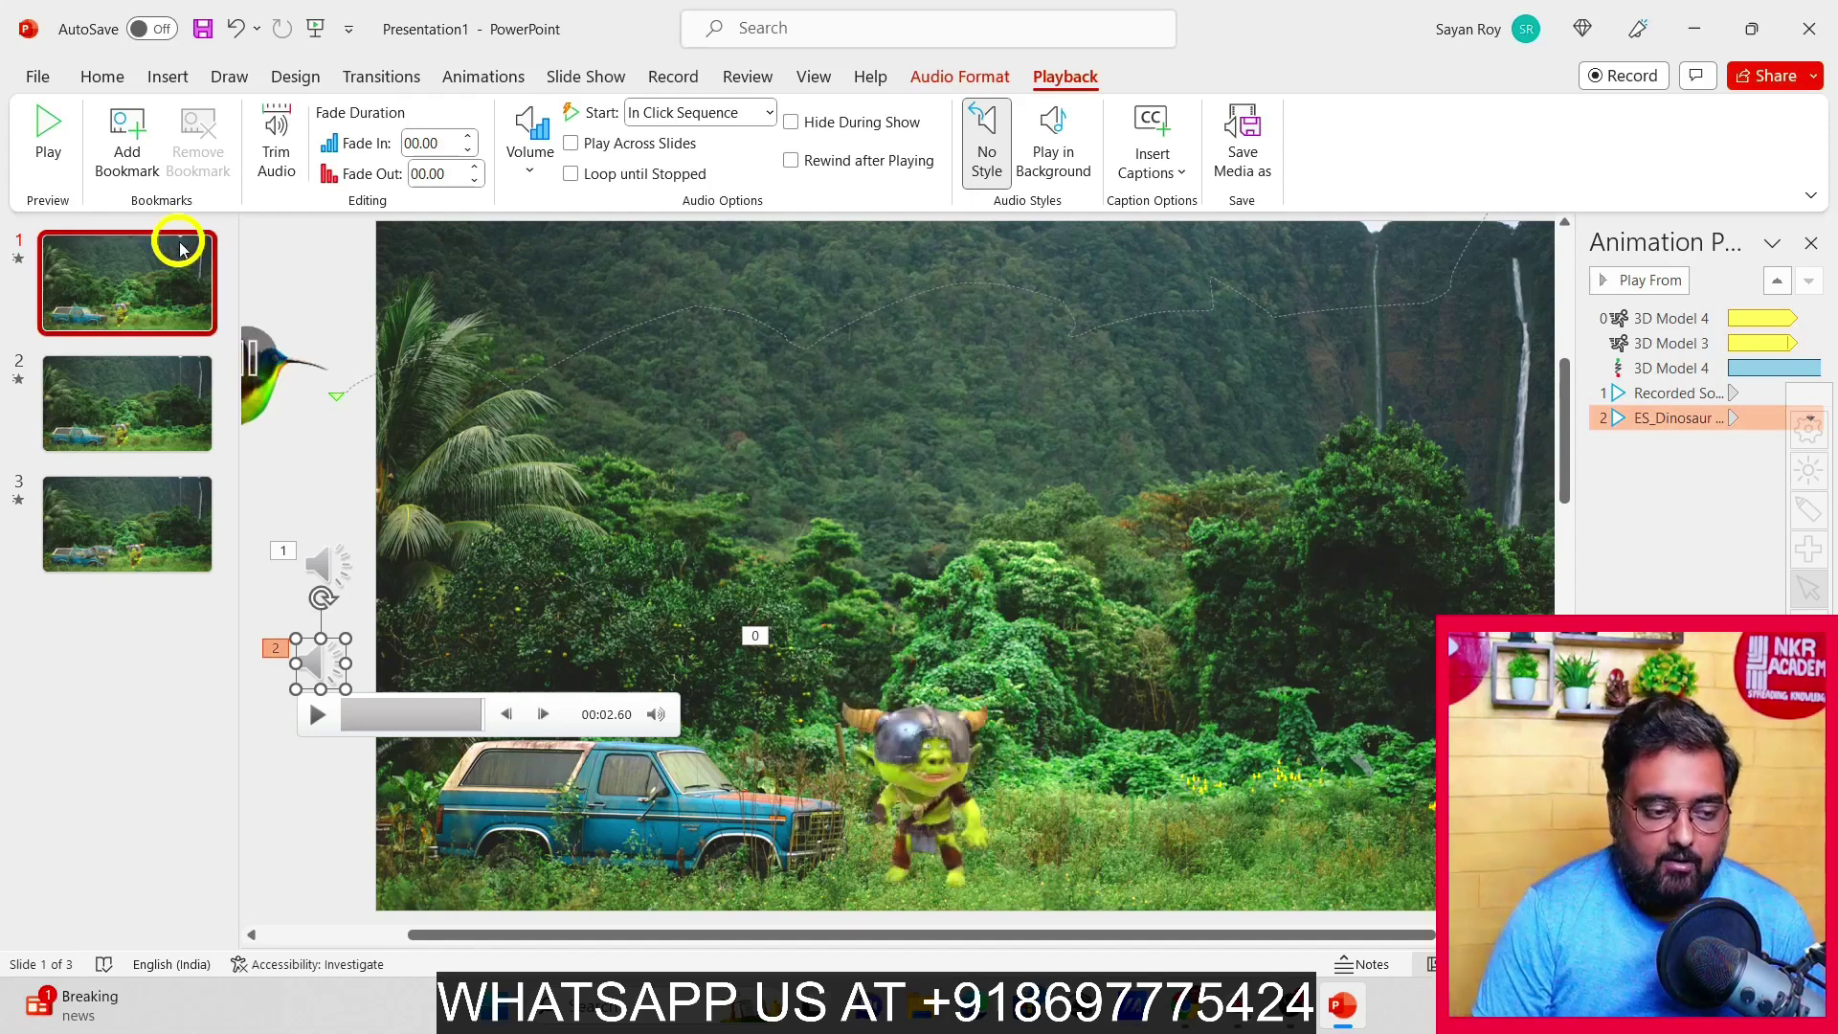
# Open the export settings for creating a video and check the video quality options, keeping Full HD (1080p)
pyautogui.click(38, 78)
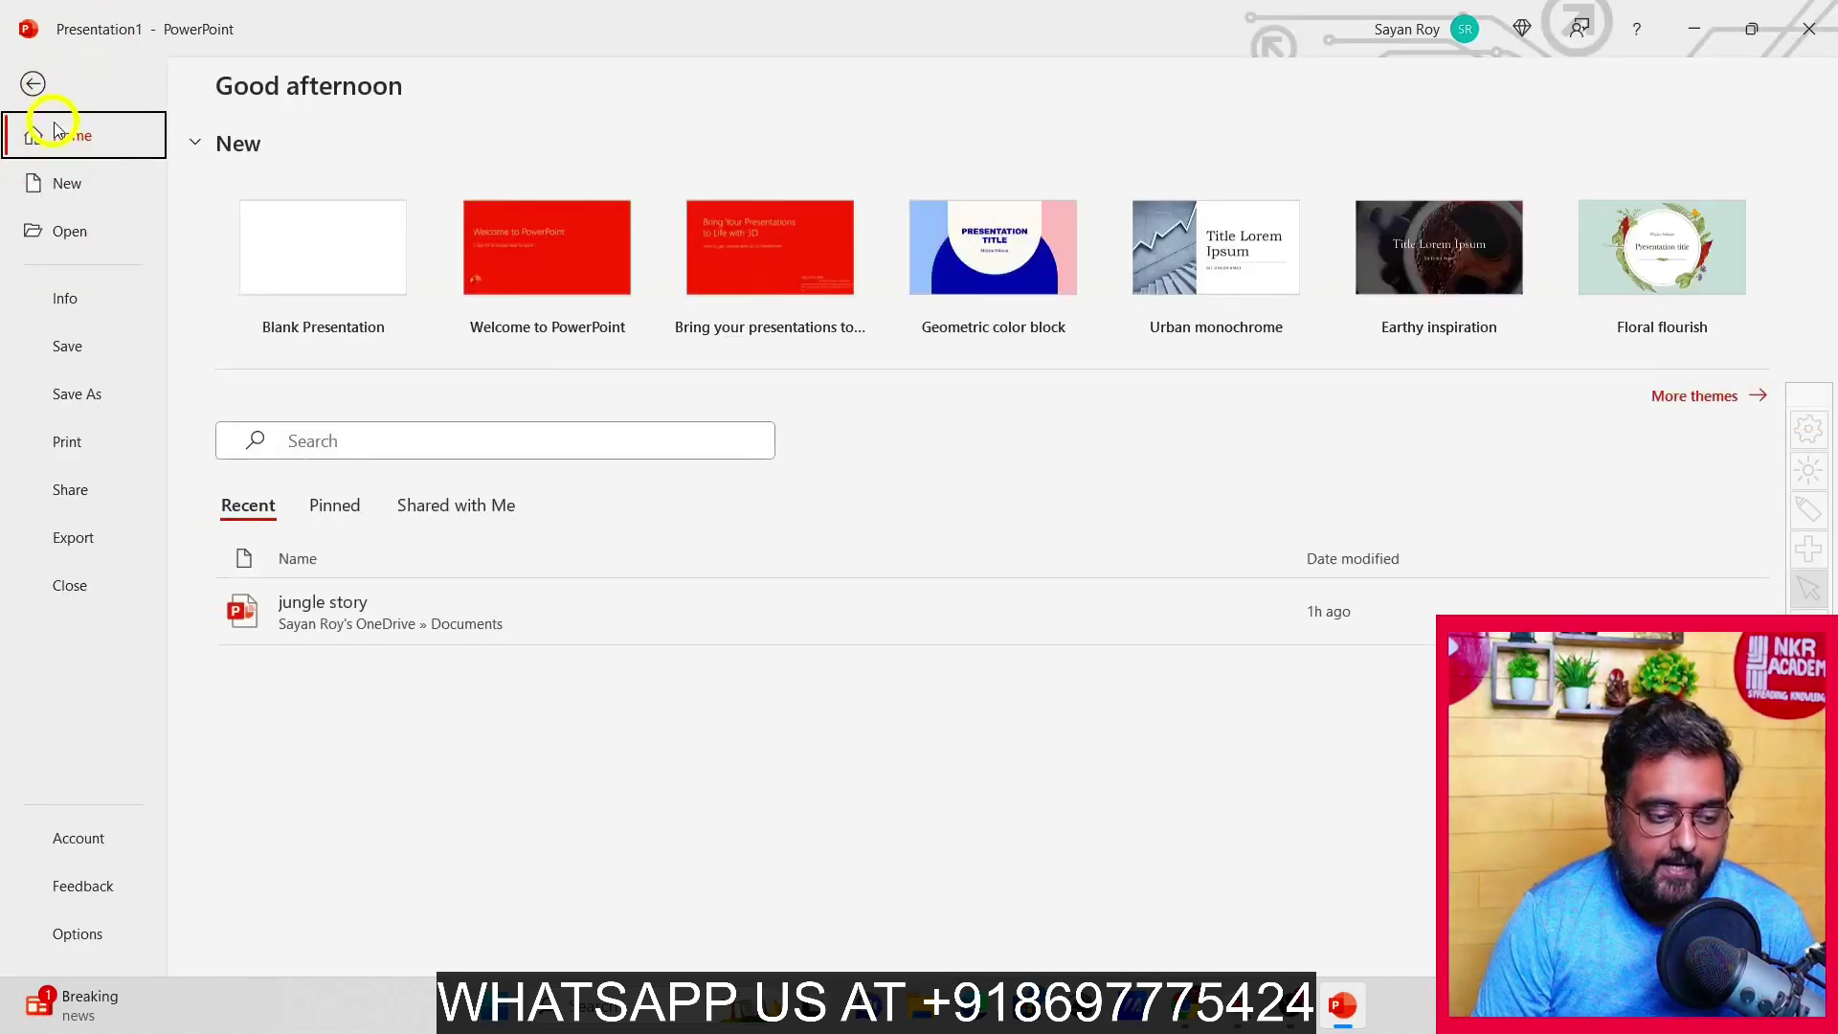
pyautogui.click(81, 538)
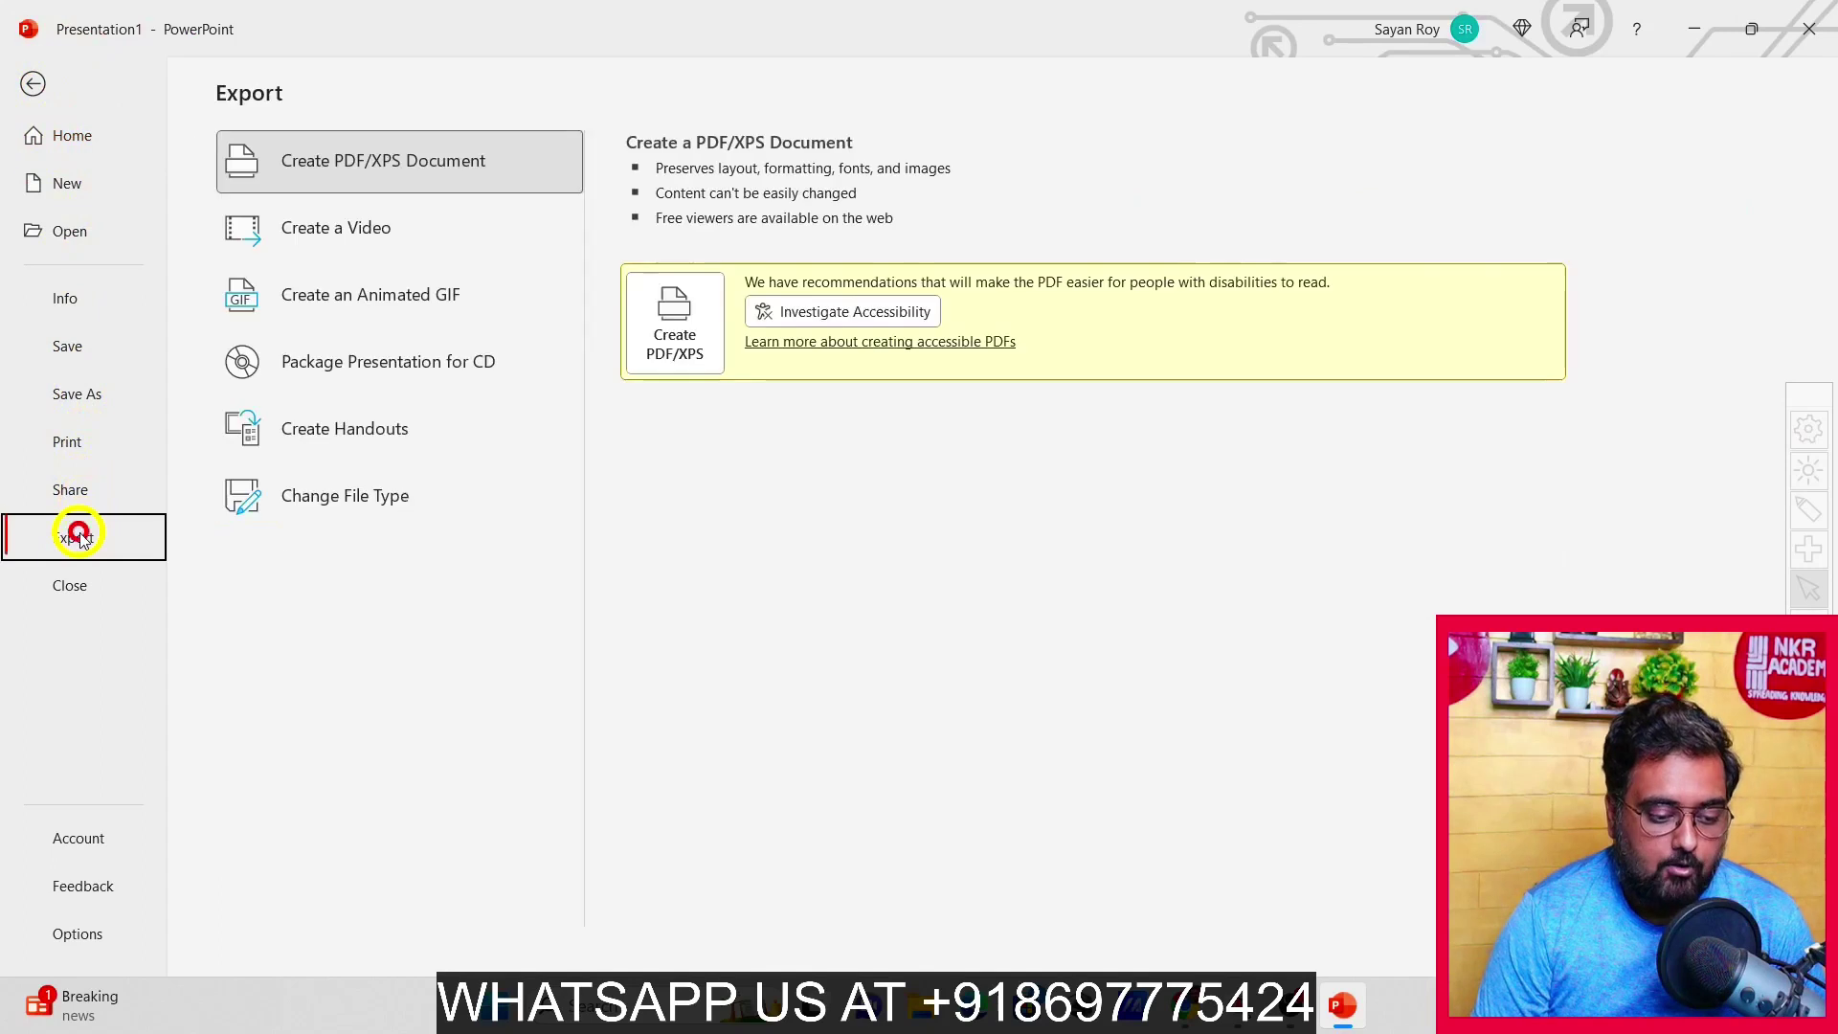
pyautogui.click(304, 244)
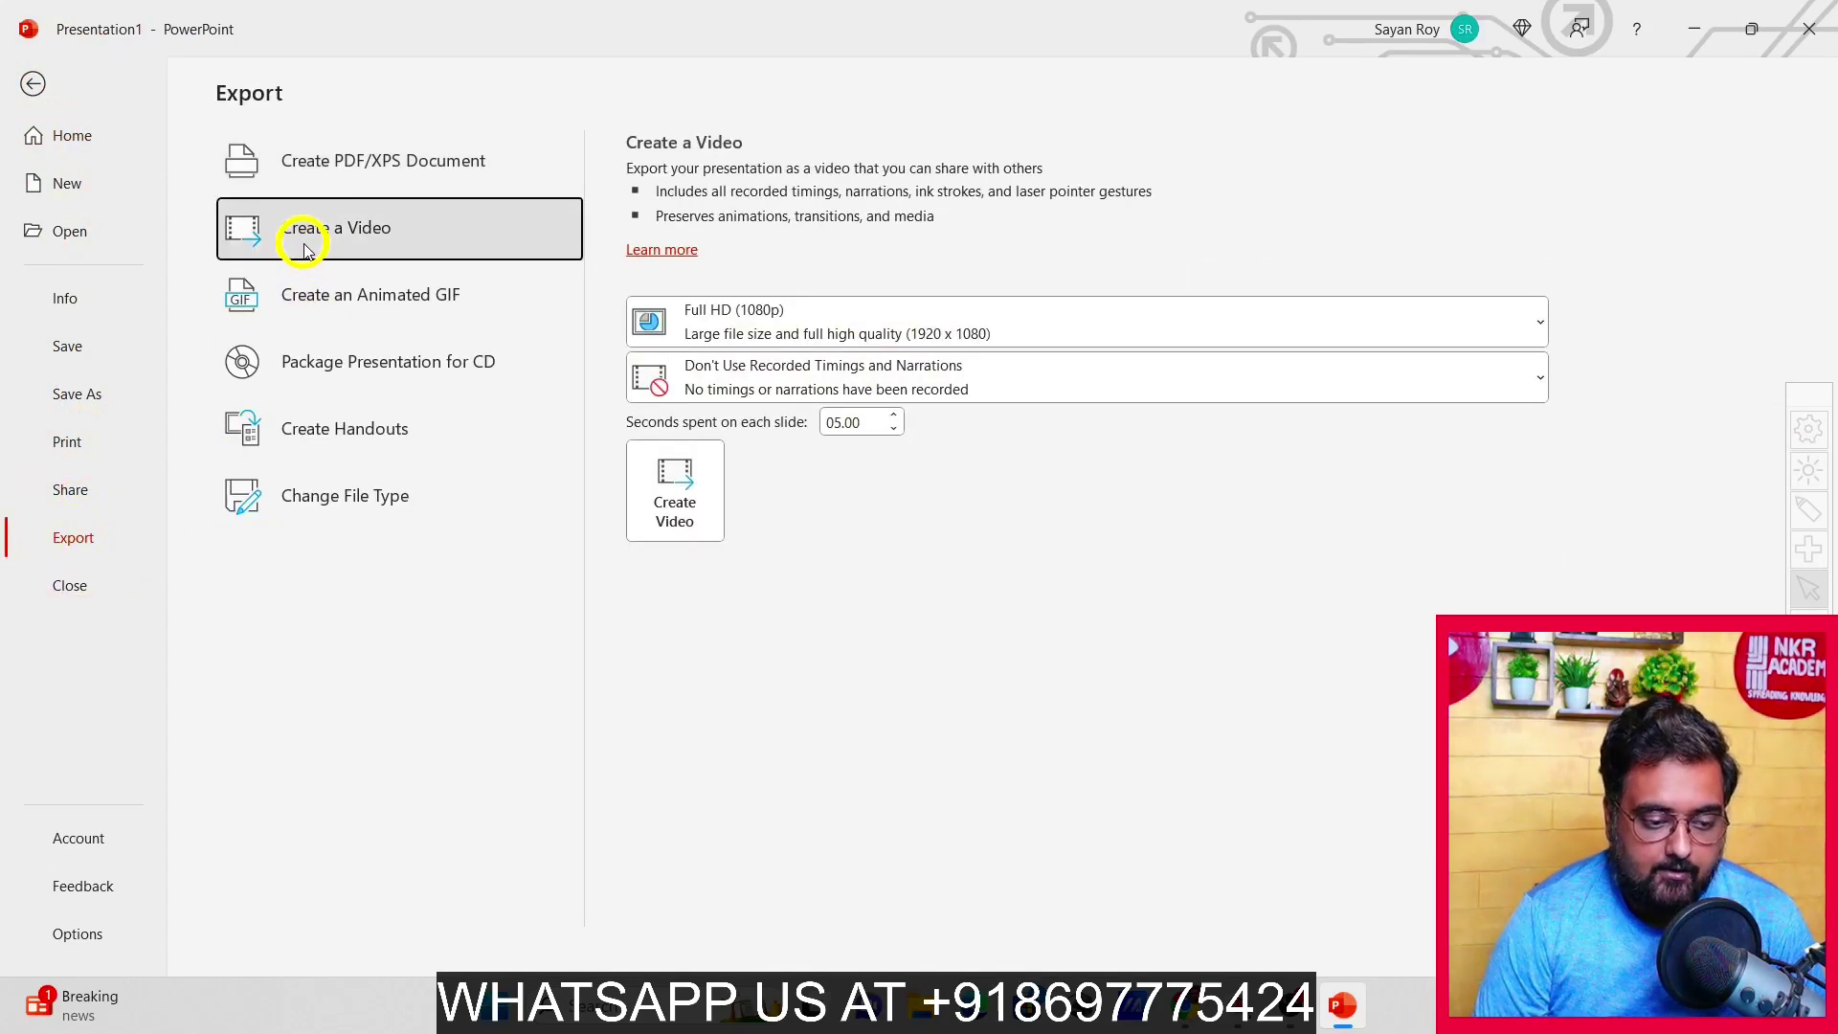
pyautogui.click(708, 314)
pyautogui.click(874, 271)
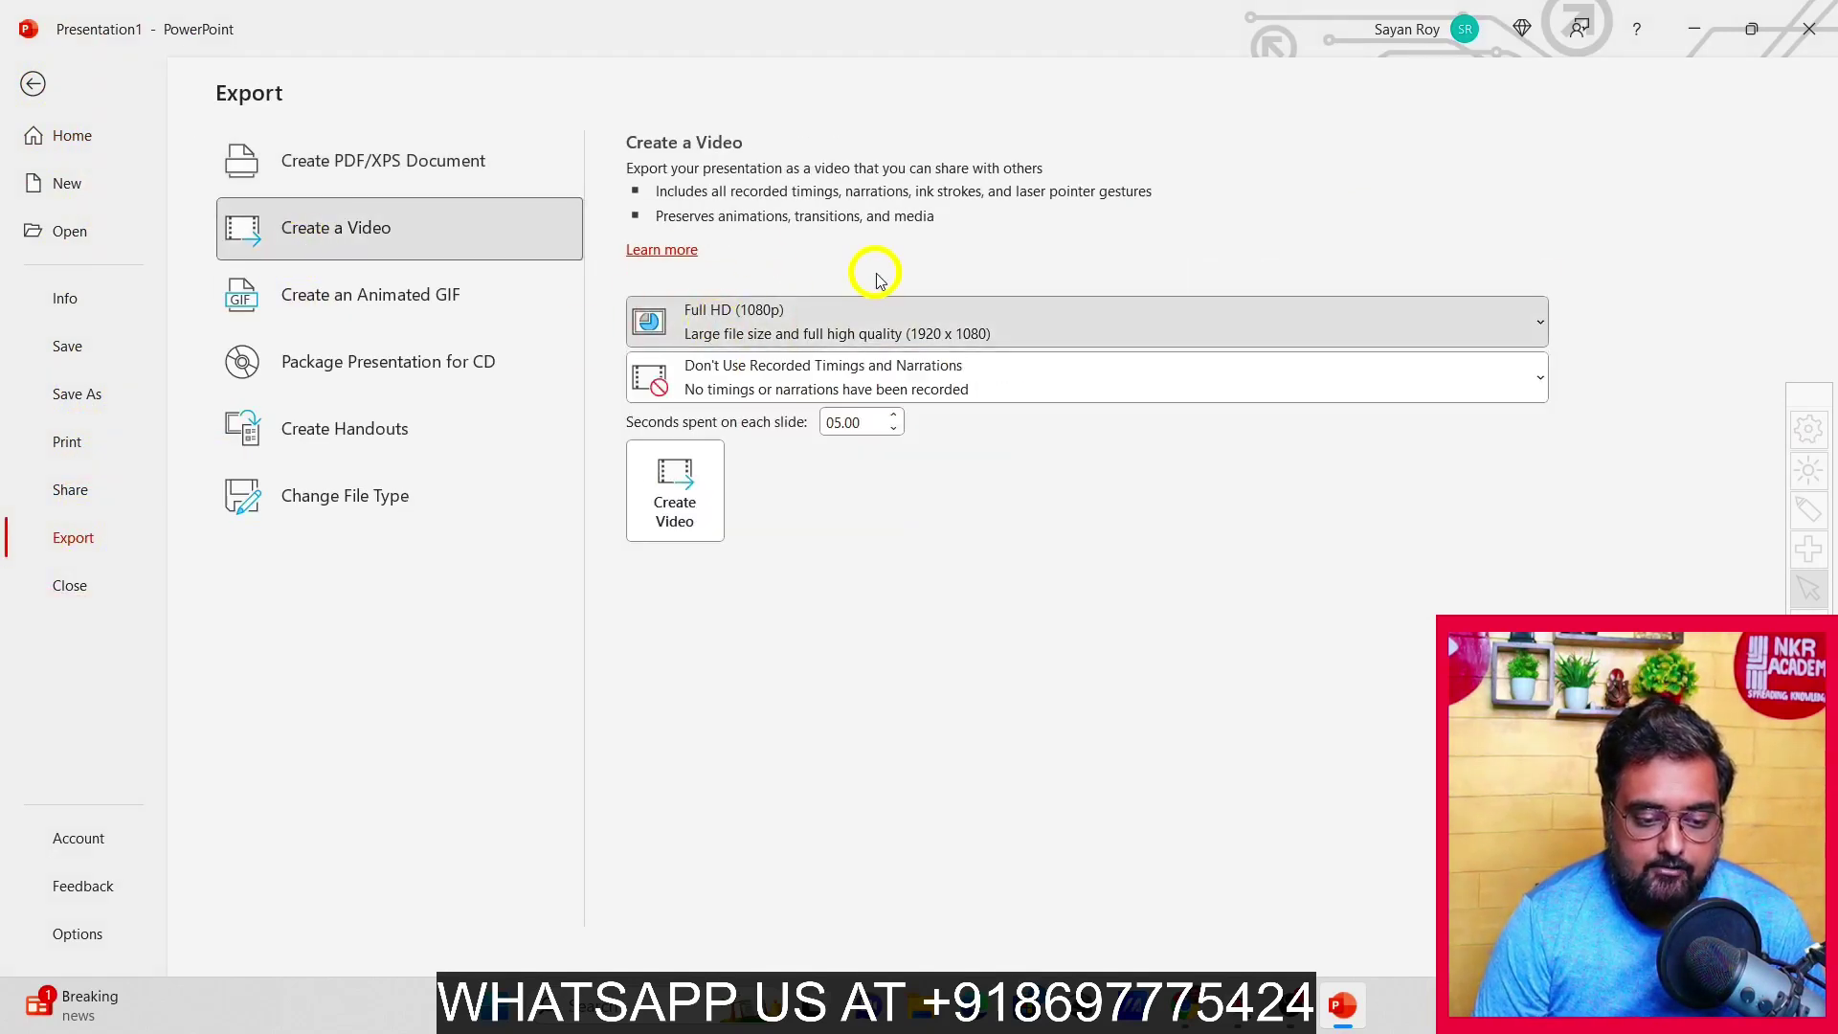